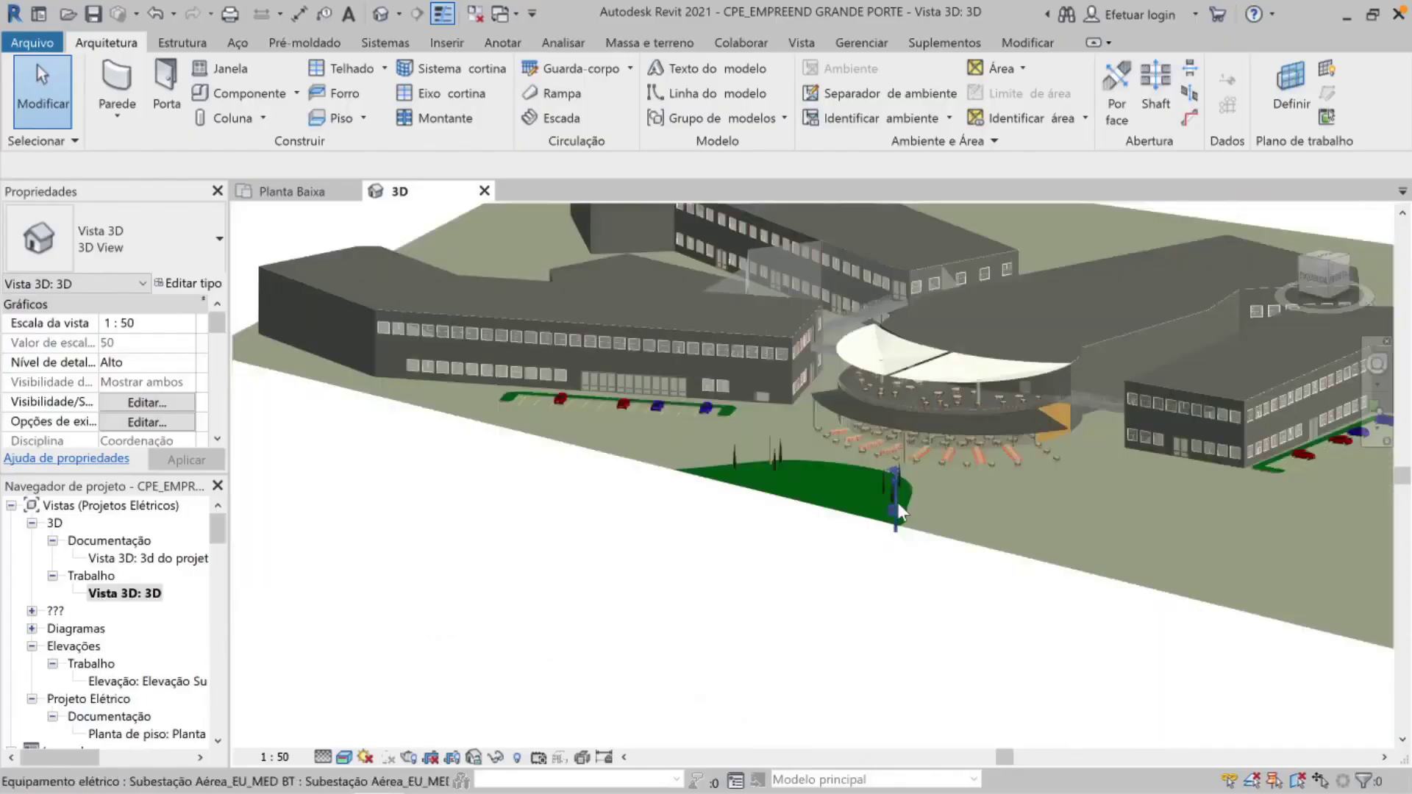
Step: Zoom in and out around the ELETRICO project view to inspect the building
scroll(899, 512, "up", 3)
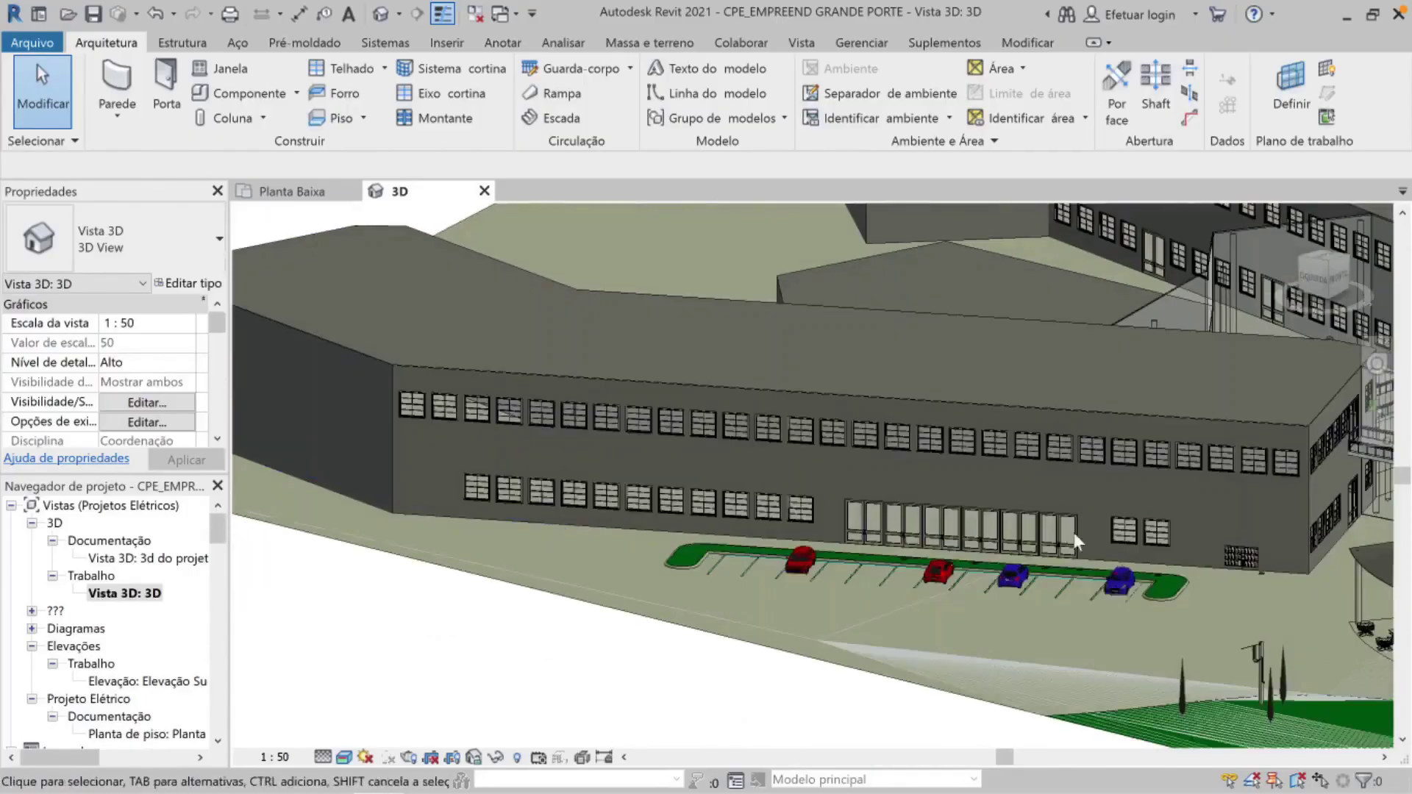
scroll(956, 493, "up", 3)
scroll(1029, 470, "up", 3)
scroll(1091, 447, "up", 3)
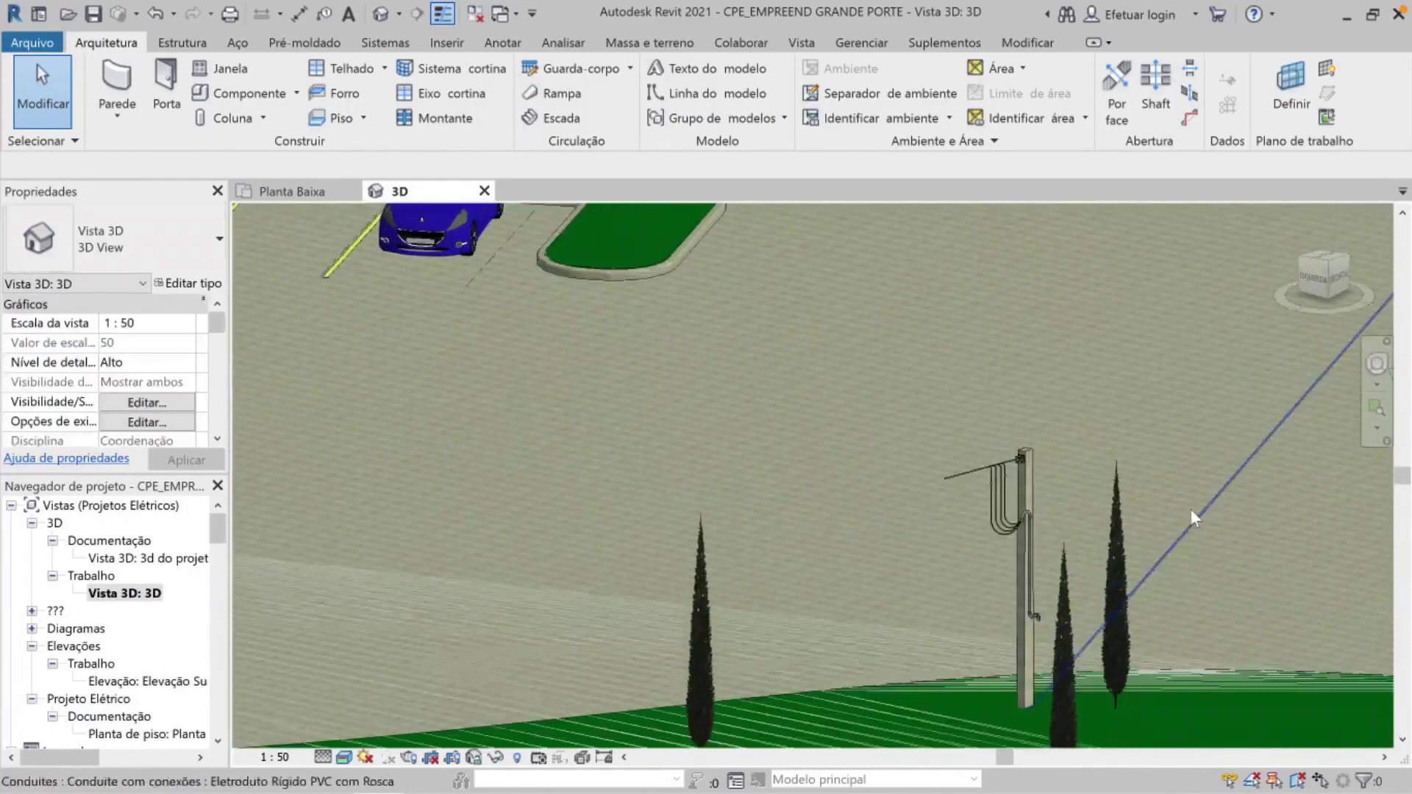
scroll(1119, 615, "down", 5)
scroll(932, 409, "up", 3)
scroll(880, 530, "up", 3)
scroll(881, 529, "up", 2)
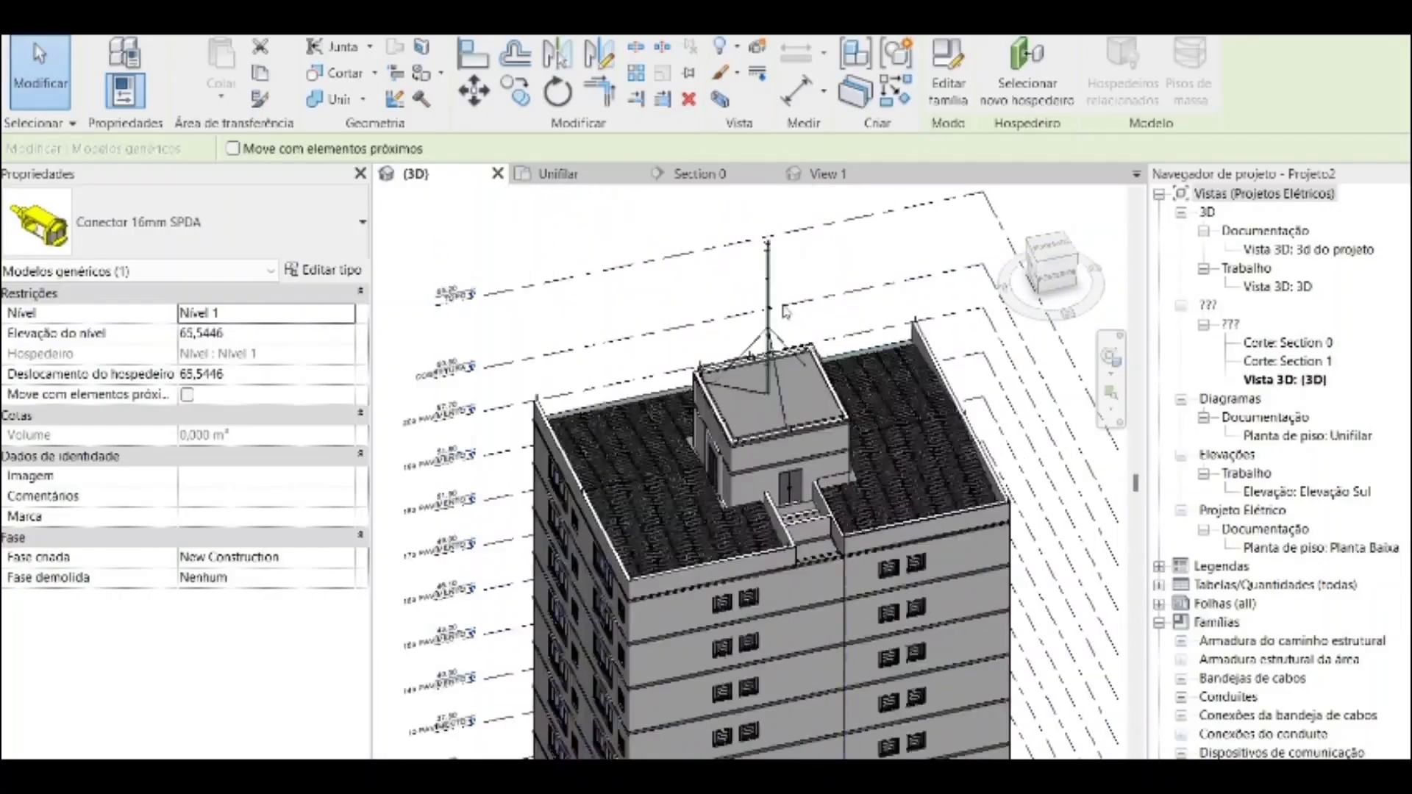
scroll(784, 312, "up", 4)
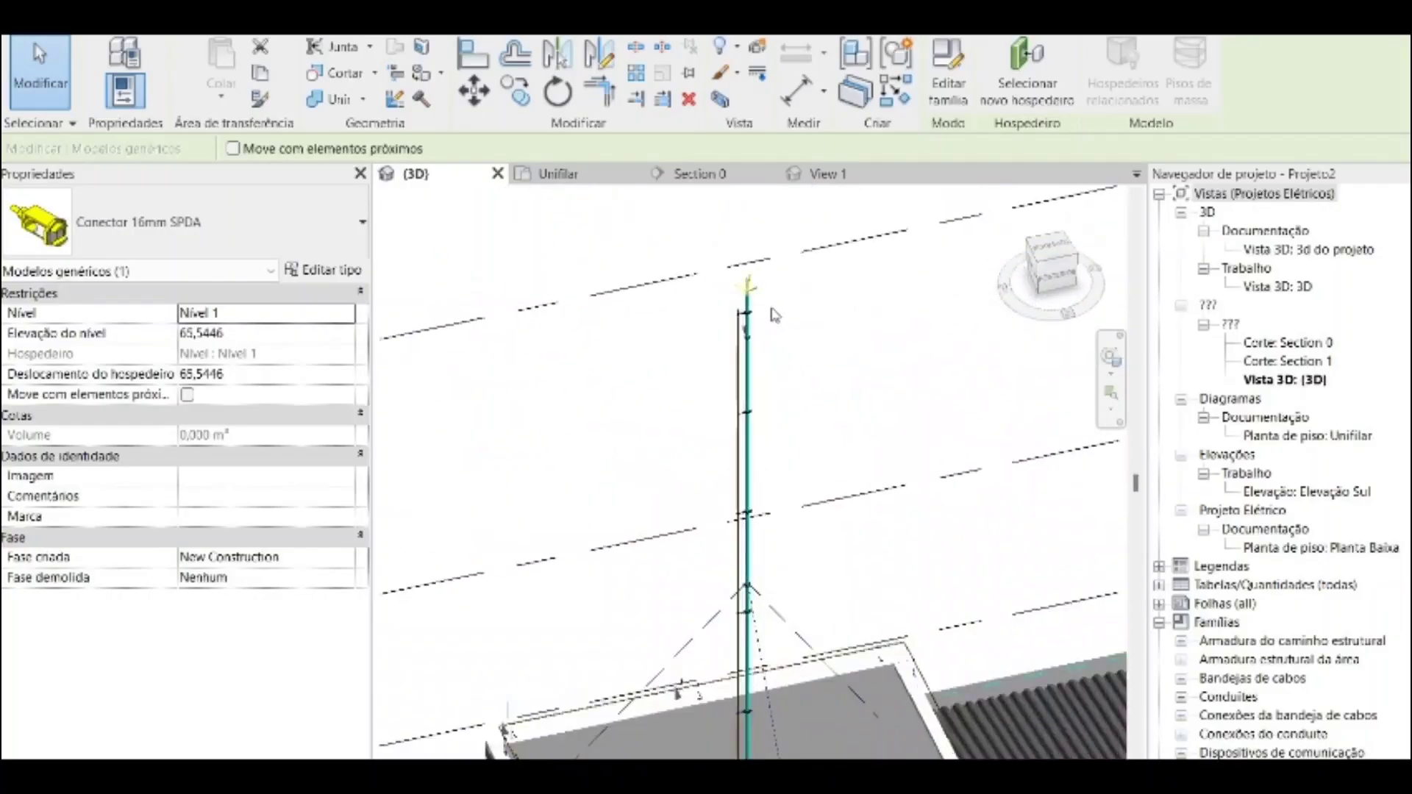
scroll(769, 412, "up", 4)
scroll(739, 544, "up", 2)
scroll(809, 473, "down", 3)
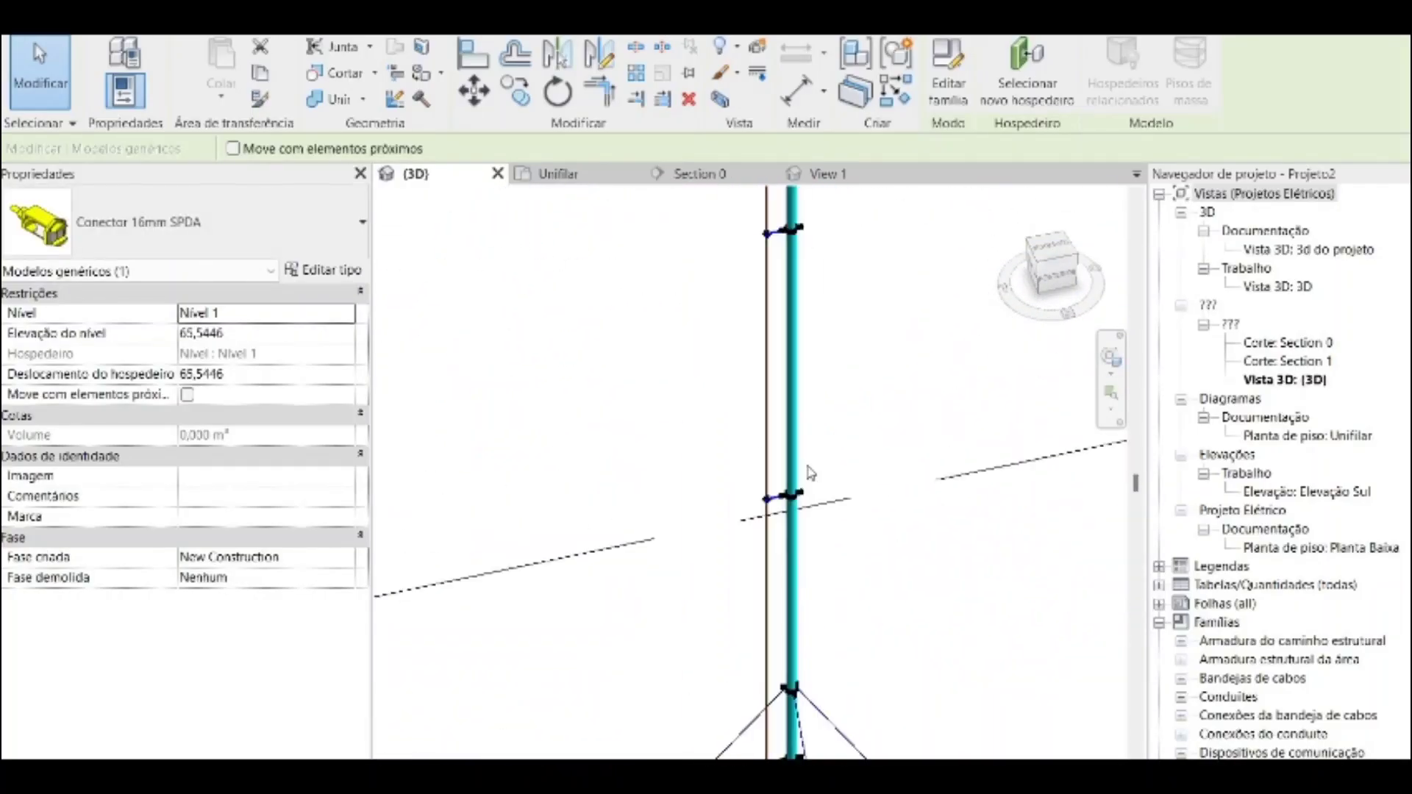
scroll(765, 478, "down", 3)
scroll(750, 520, "up", 1)
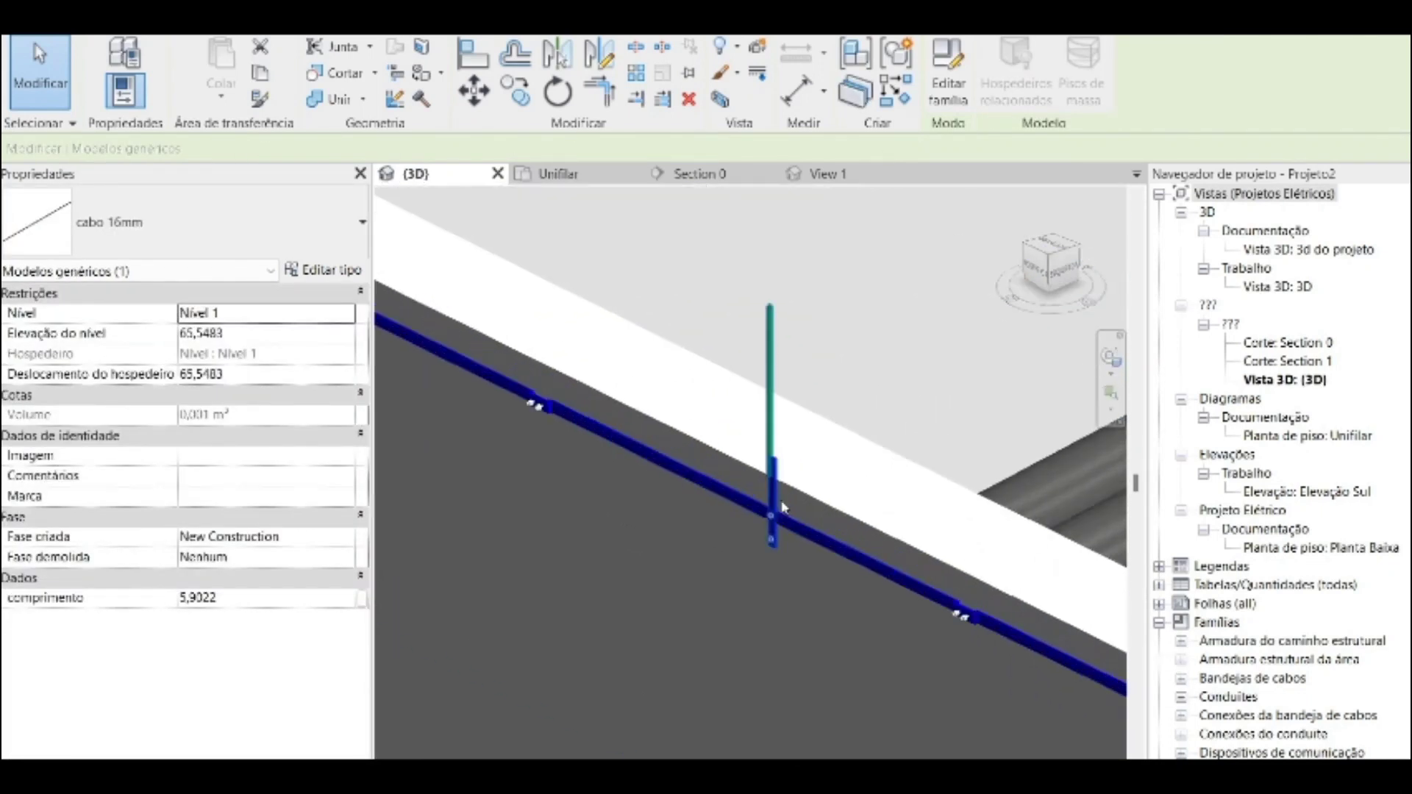
scroll(844, 536, "down", 3)
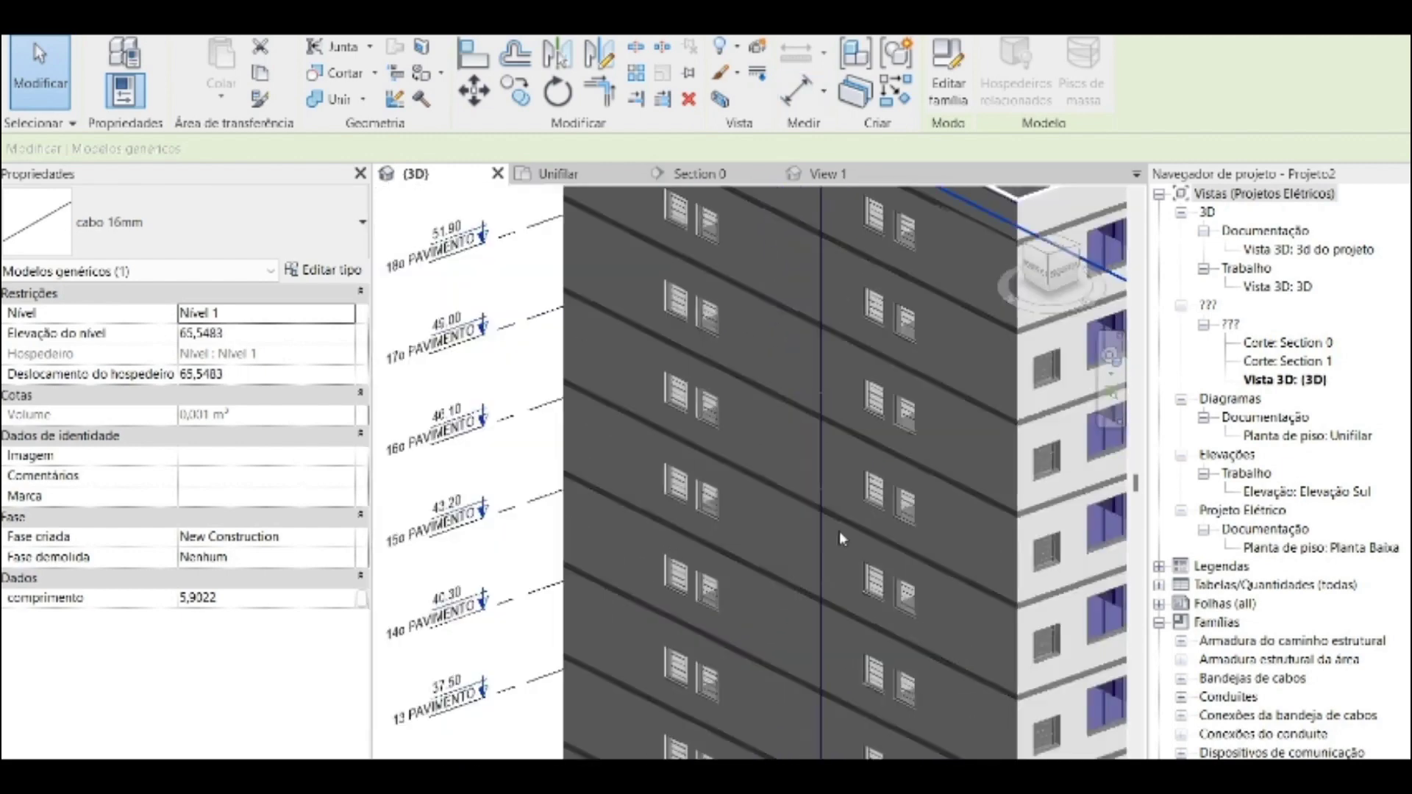
scroll(844, 535, "down", 3)
scroll(811, 515, "down", 3)
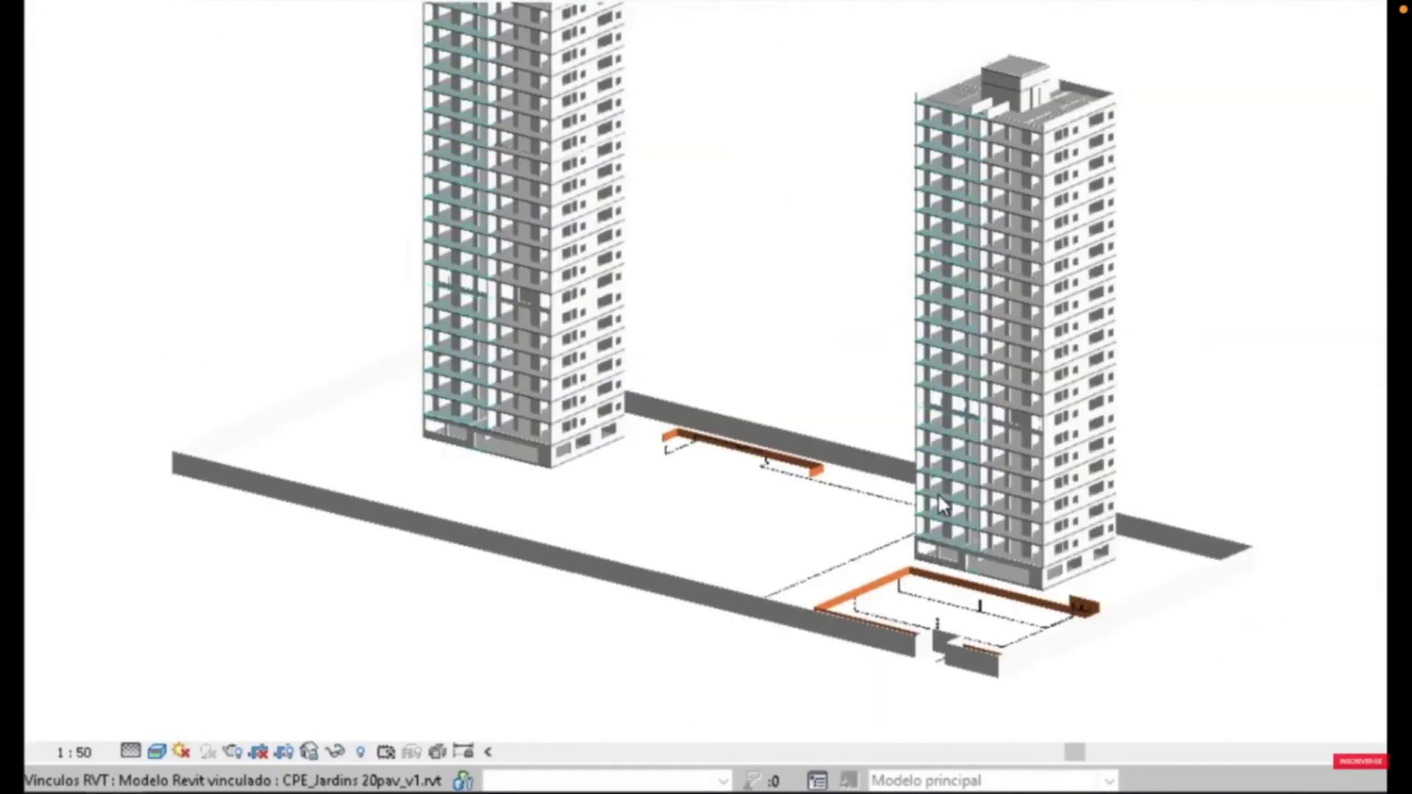
Step: Activate the Esquema Vertical view and orbit the riser model
scroll(811, 553, "up", 5)
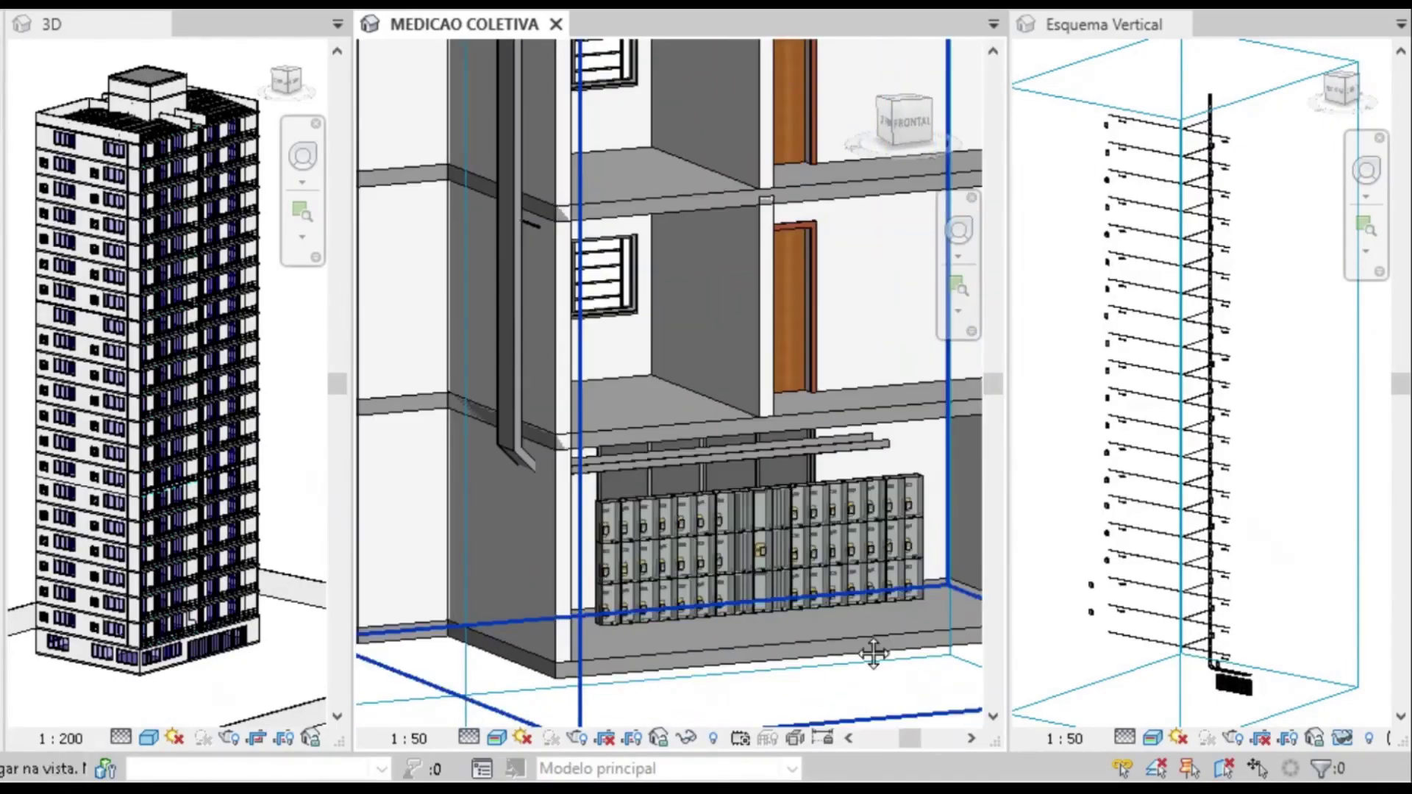
scroll(853, 633, "up", 3)
left_click(1201, 552)
middle_click_drag(1201, 551, 1274, 659, "shift")
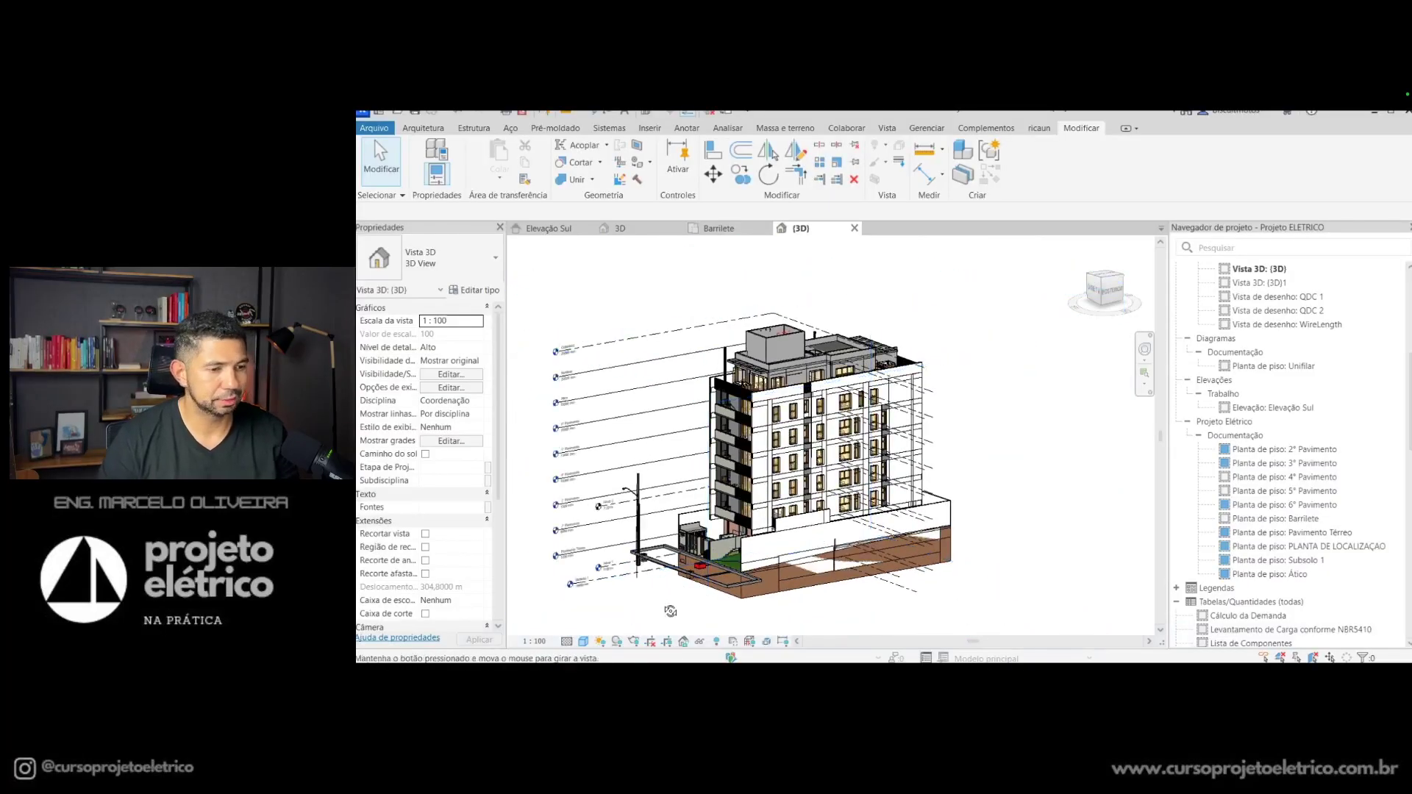
mouse_move(680, 616)
middle_mouse_down("shift")
mouse_move(1145, 589)
mouse_move(898, 607)
mouse_move(1055, 654)
mouse_move(1079, 595)
mouse_move(1142, 589)
middle_mouse_up("shift")
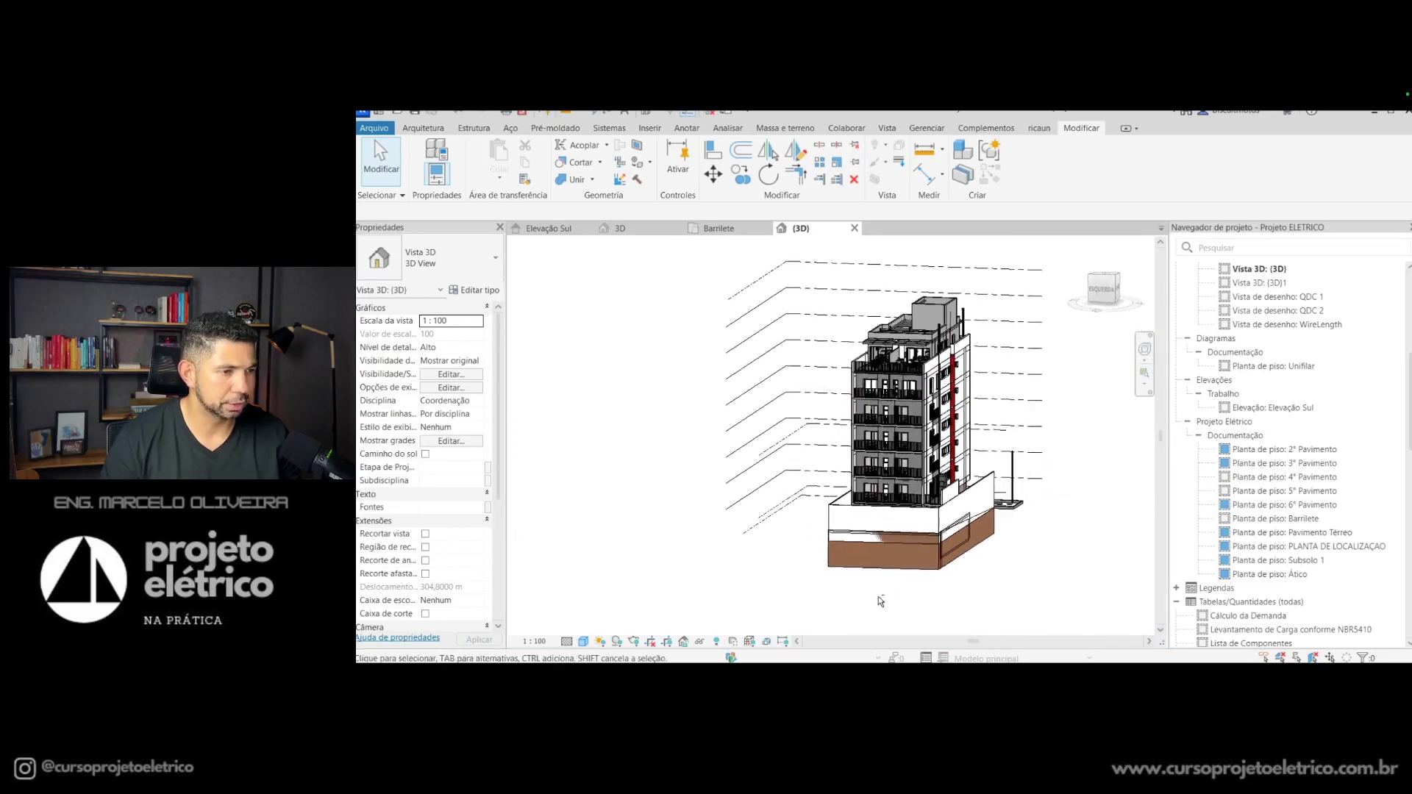
mouse_move(964, 622)
middle_mouse_down("shift")
mouse_move(1054, 651)
mouse_move(1207, 642)
mouse_move(1133, 561)
middle_mouse_up("shift")
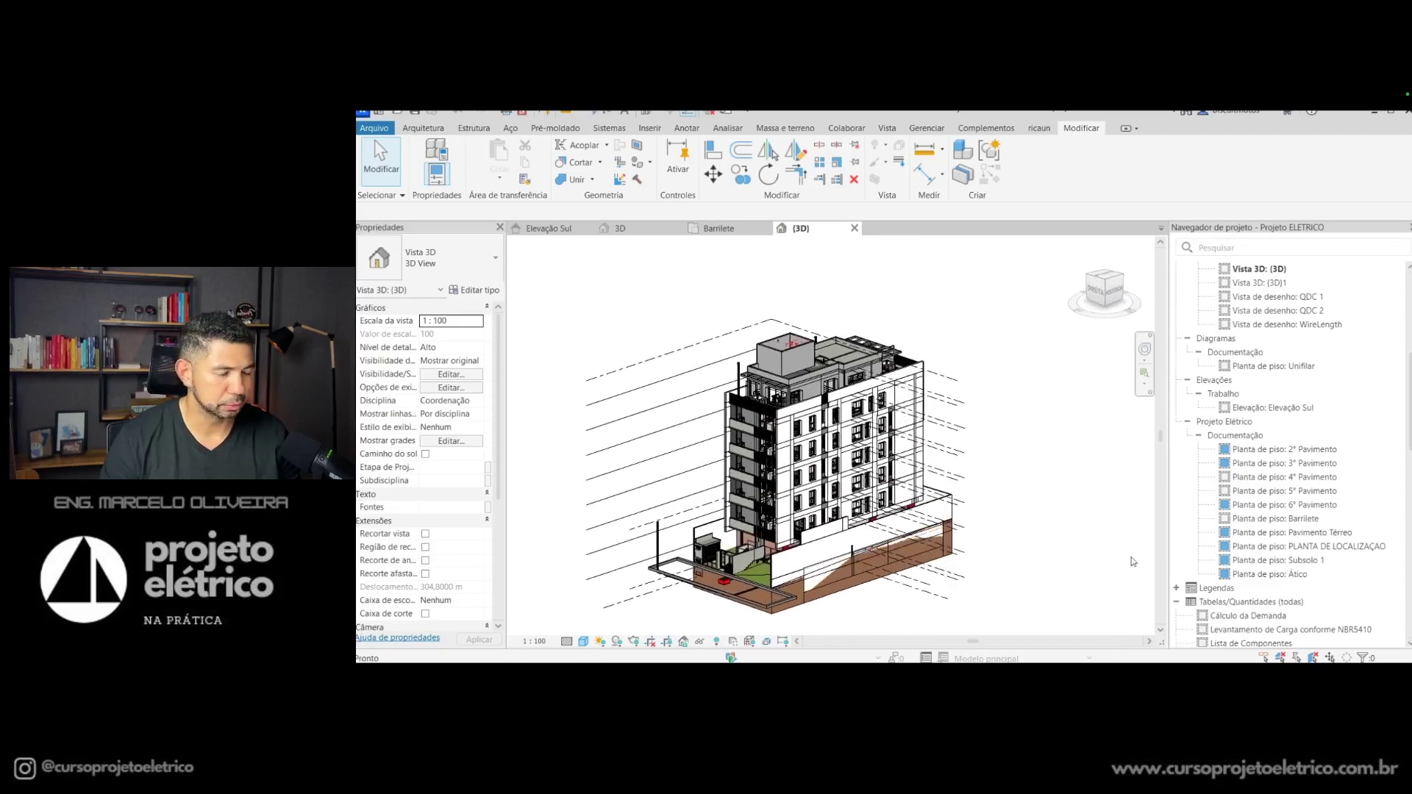
scroll(818, 338, "up", 6)
middle_click_drag(818, 338, 879, 264, "shift")
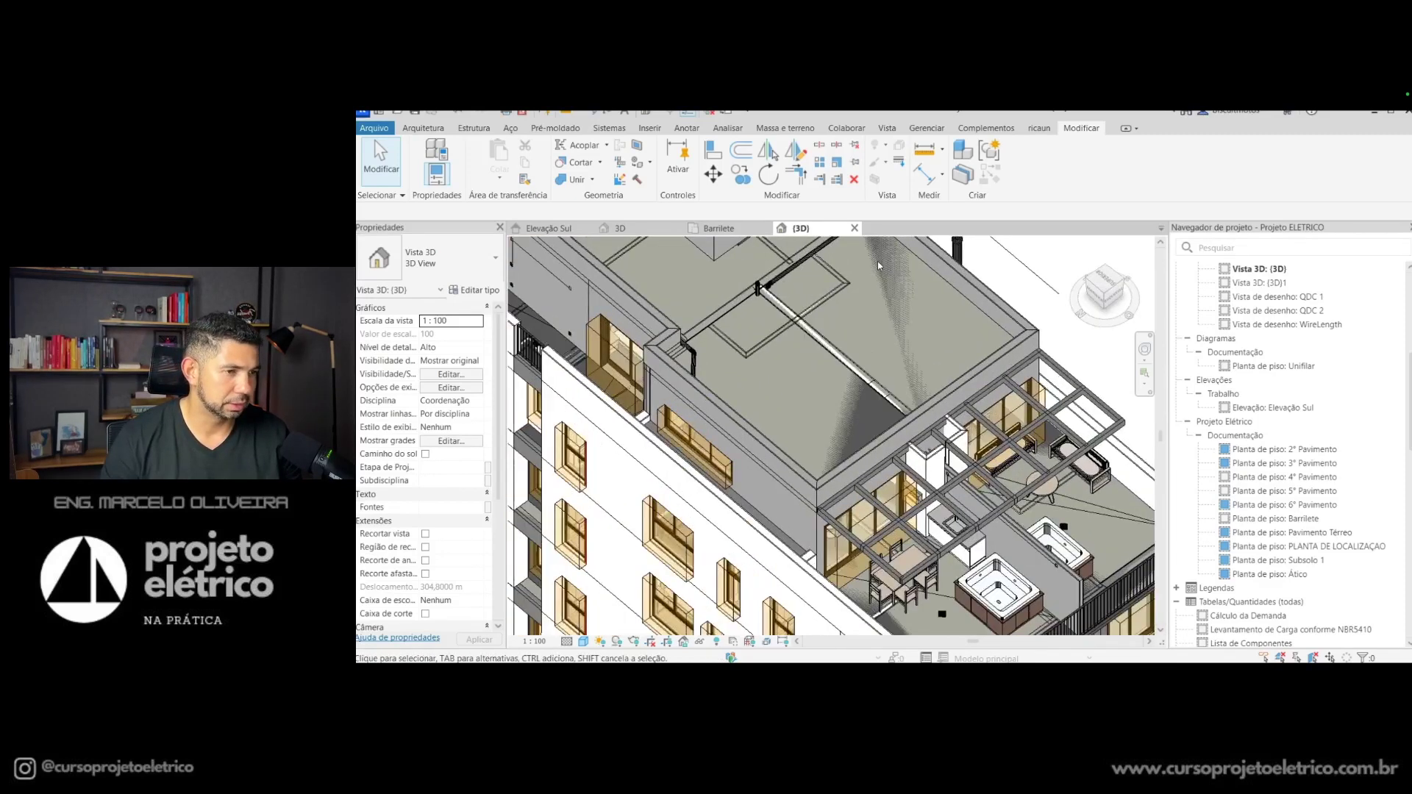
scroll(879, 264, "down", 4)
mouse_move(890, 324)
middle_mouse_down()
mouse_move(905, 478)
mouse_move(846, 486)
middle_mouse_up()
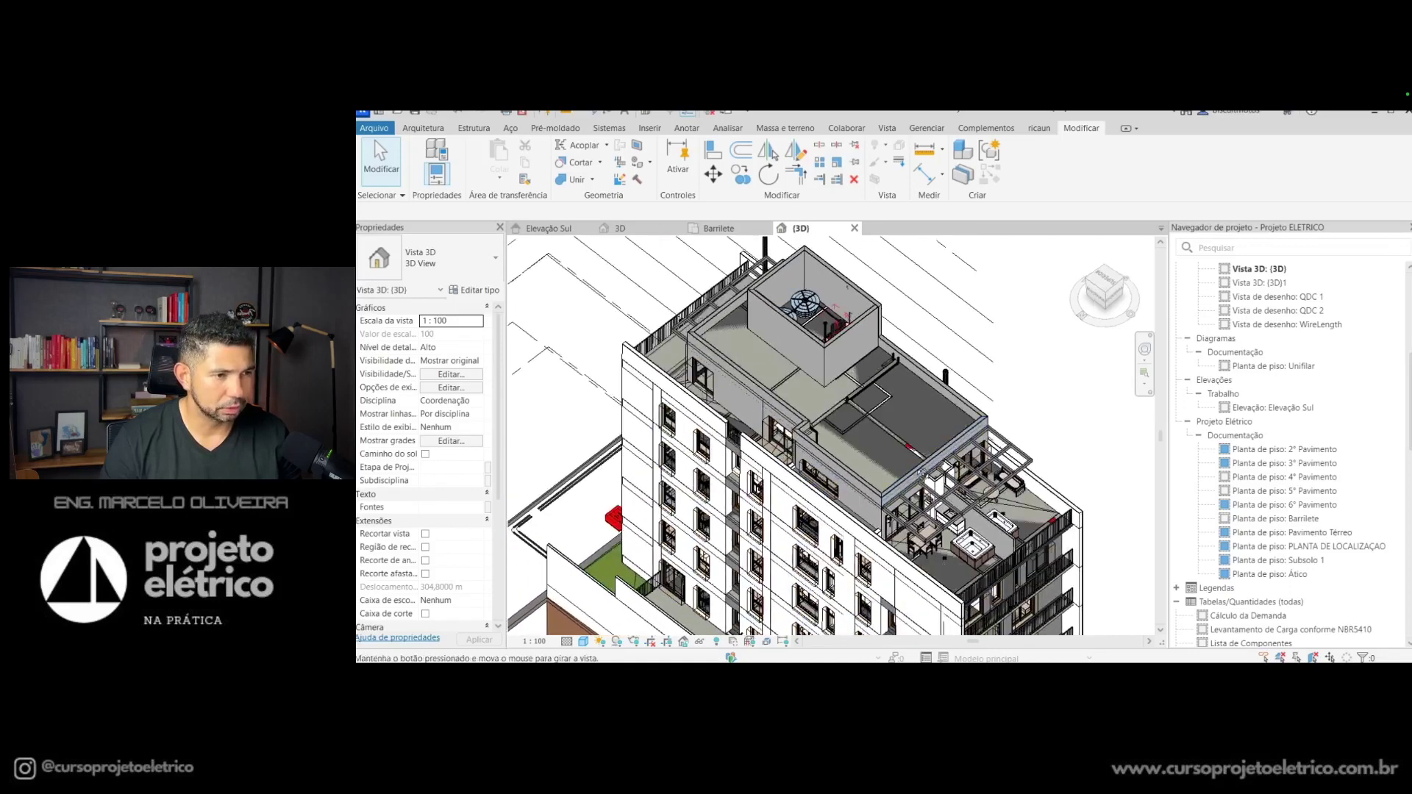
scroll(845, 486, "down", 3)
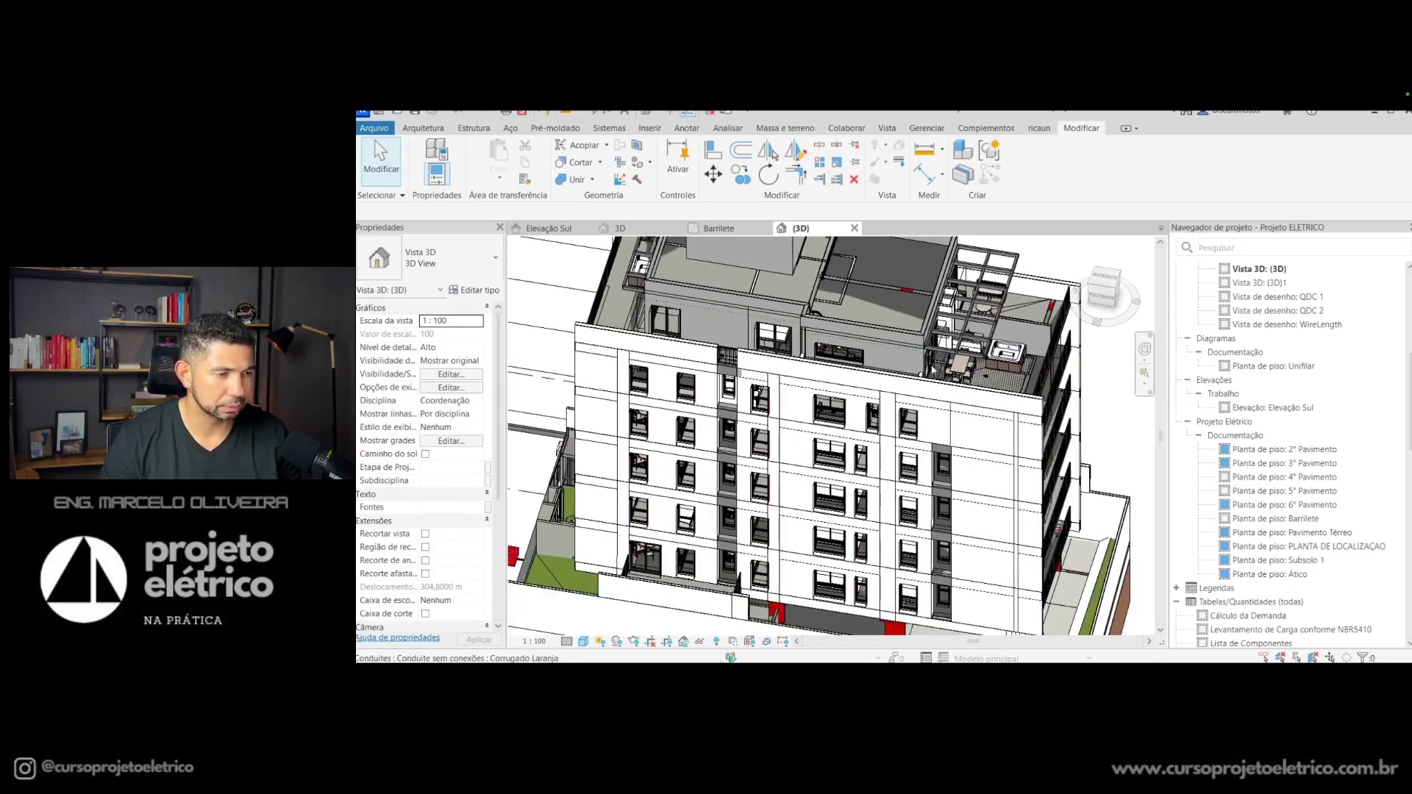
mouse_move(846, 486)
middle_mouse_down("shift")
mouse_move(942, 506)
mouse_move(959, 397)
middle_mouse_up("shift")
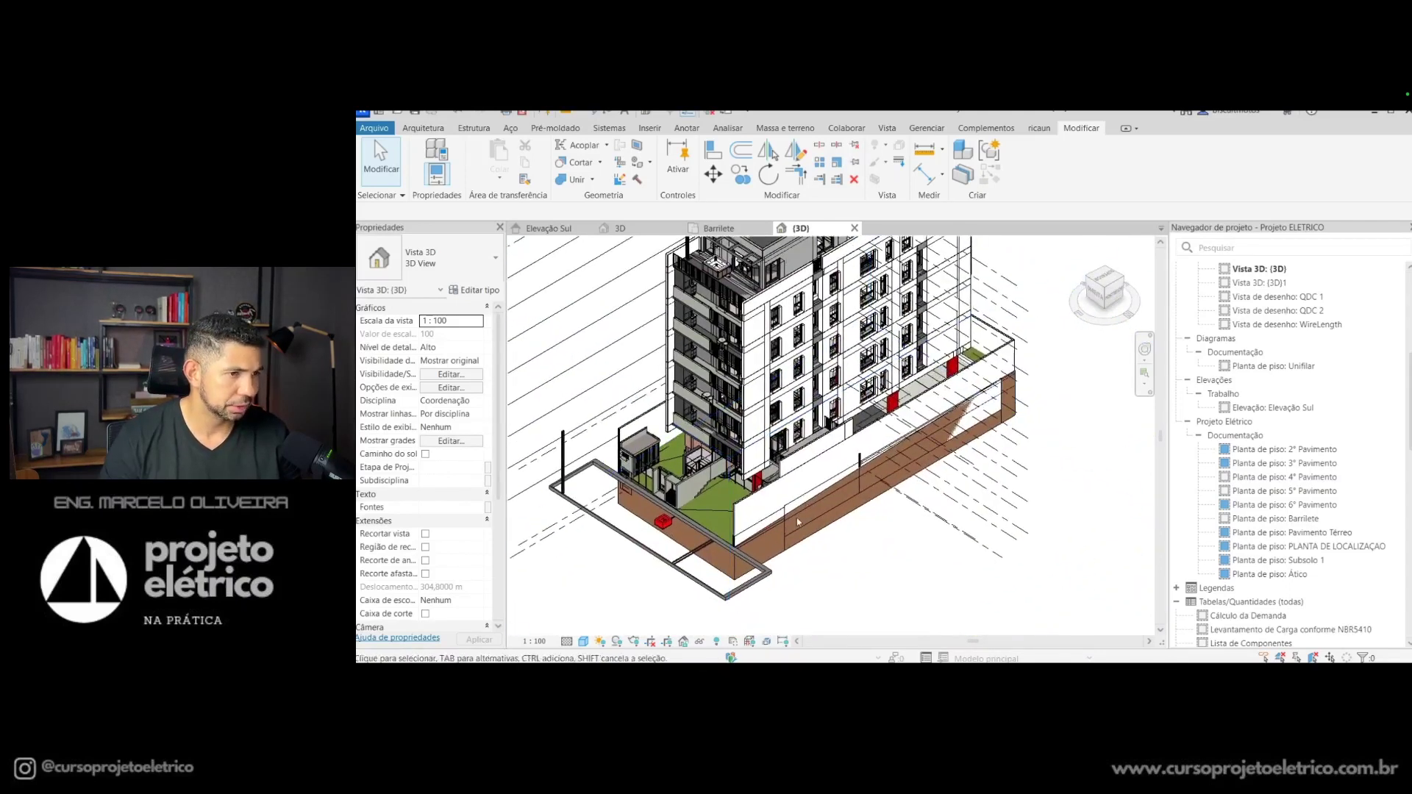
mouse_move(959, 397)
middle_mouse_down("shift")
mouse_move(949, 533)
mouse_move(826, 539)
middle_mouse_up("shift")
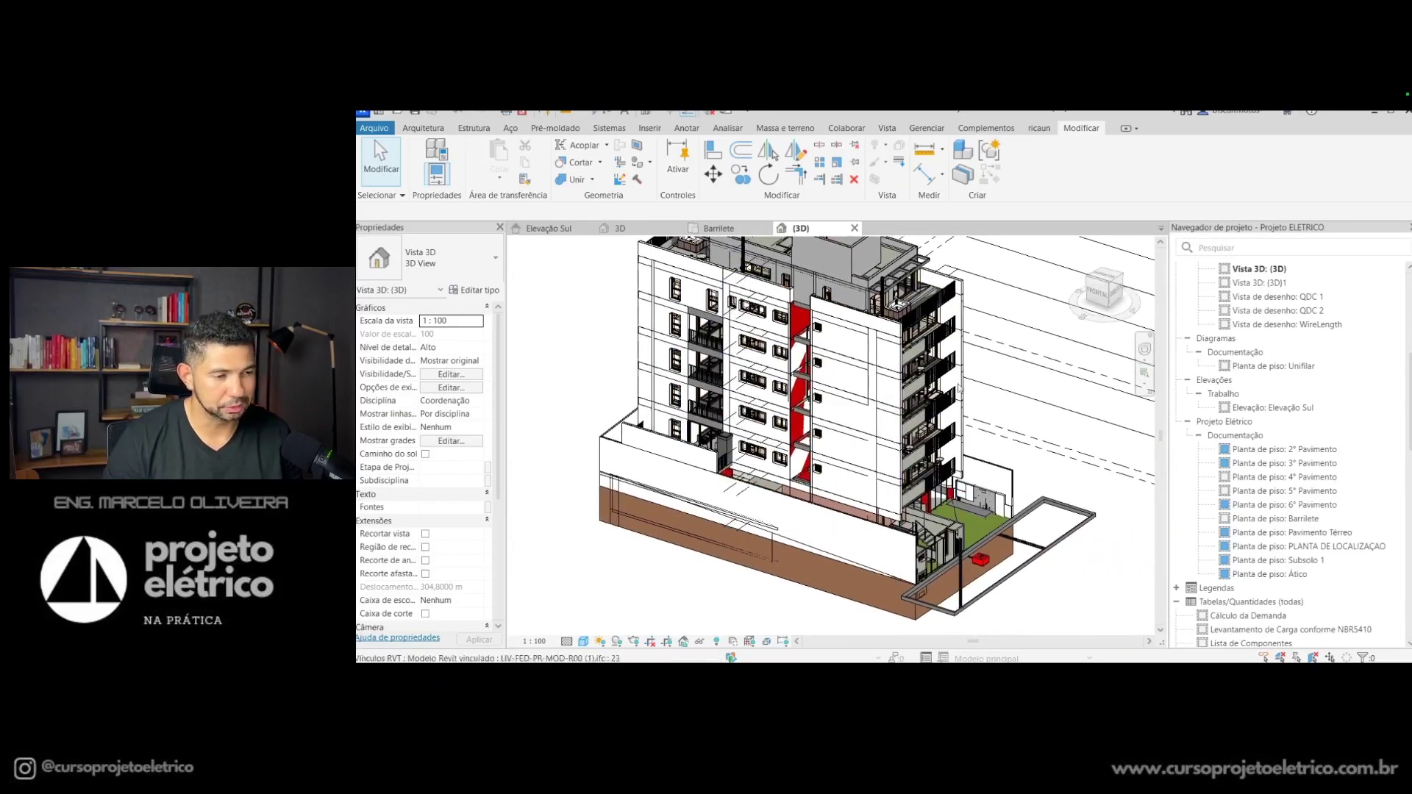
scroll(1030, 588, "up", 2)
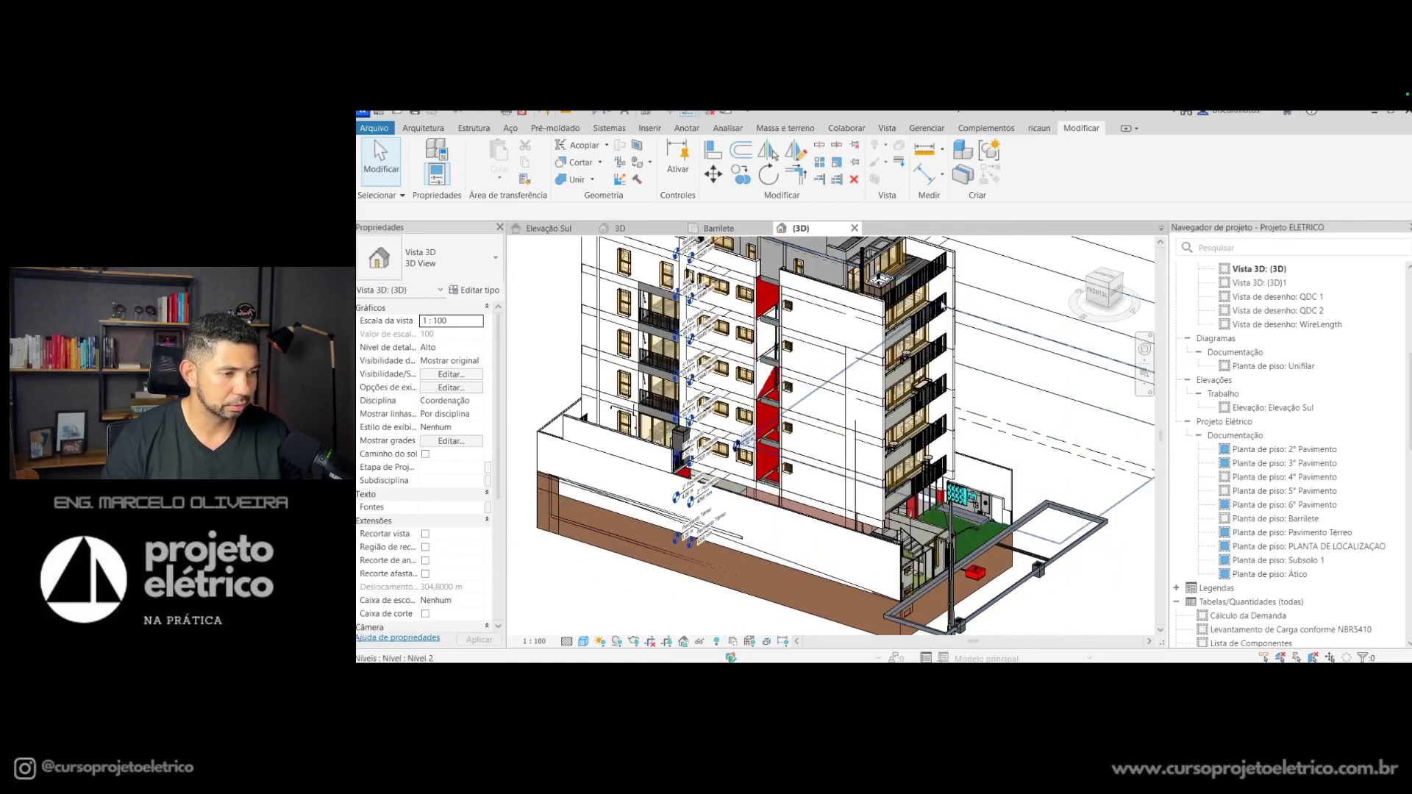
scroll(970, 591, "up", 5)
scroll(971, 595, "up", 1)
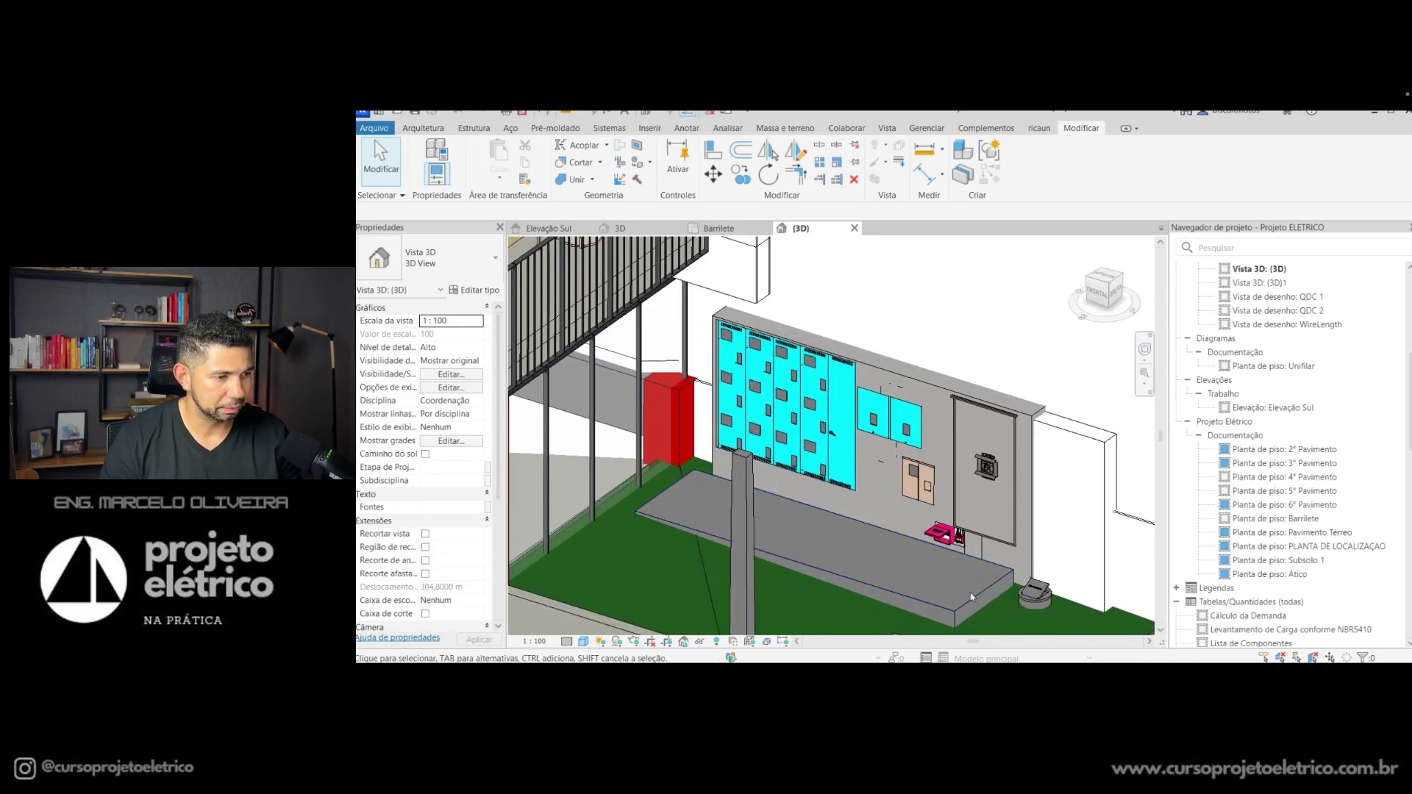
middle_click_drag(971, 596, 972, 602, "shift")
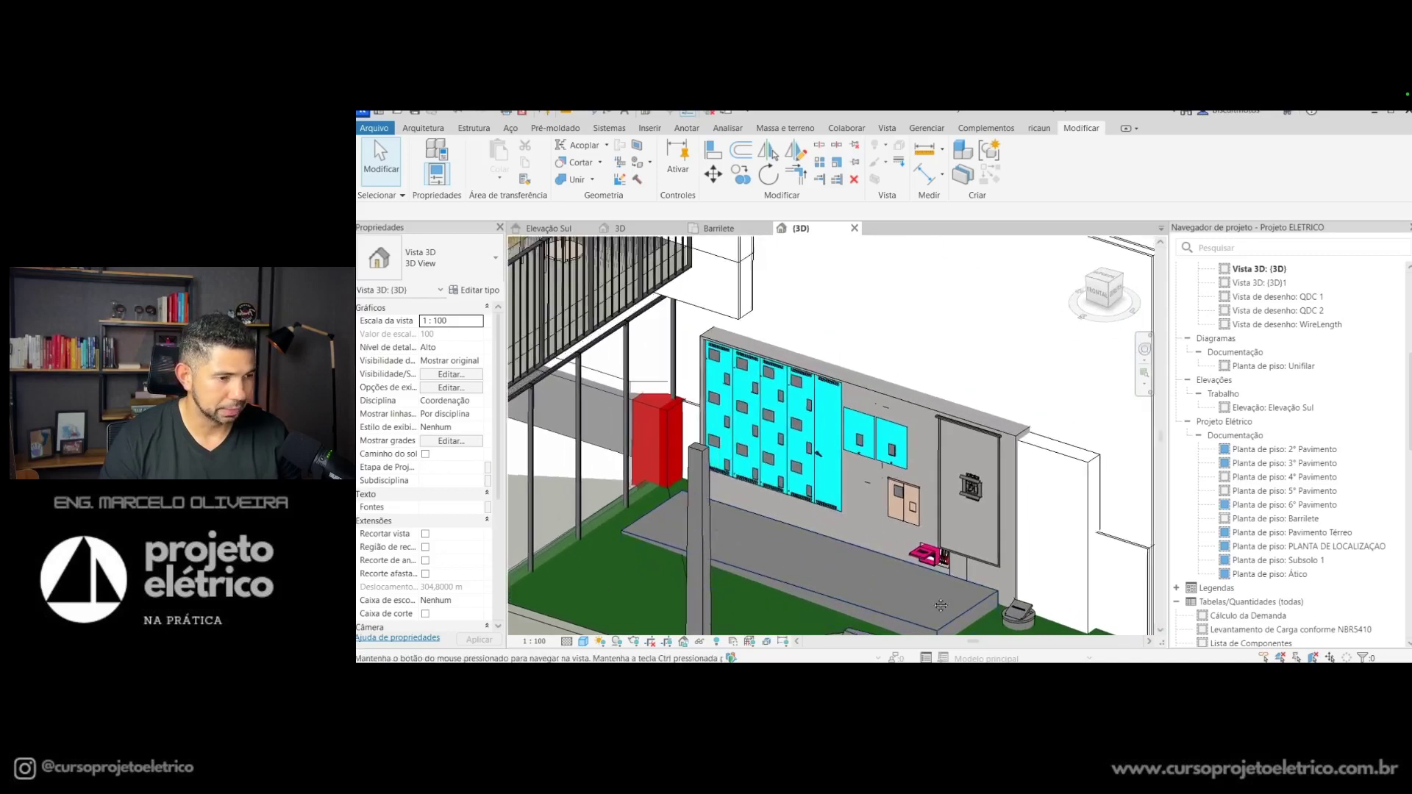
scroll(989, 549, "down", 2)
scroll(988, 549, "down", 2)
scroll(990, 552, "down", 2)
scroll(990, 552, "down", 3)
mouse_move(990, 551)
middle_mouse_down("shift")
mouse_move(910, 589)
mouse_move(815, 574)
mouse_move(1010, 581)
middle_mouse_up("shift")
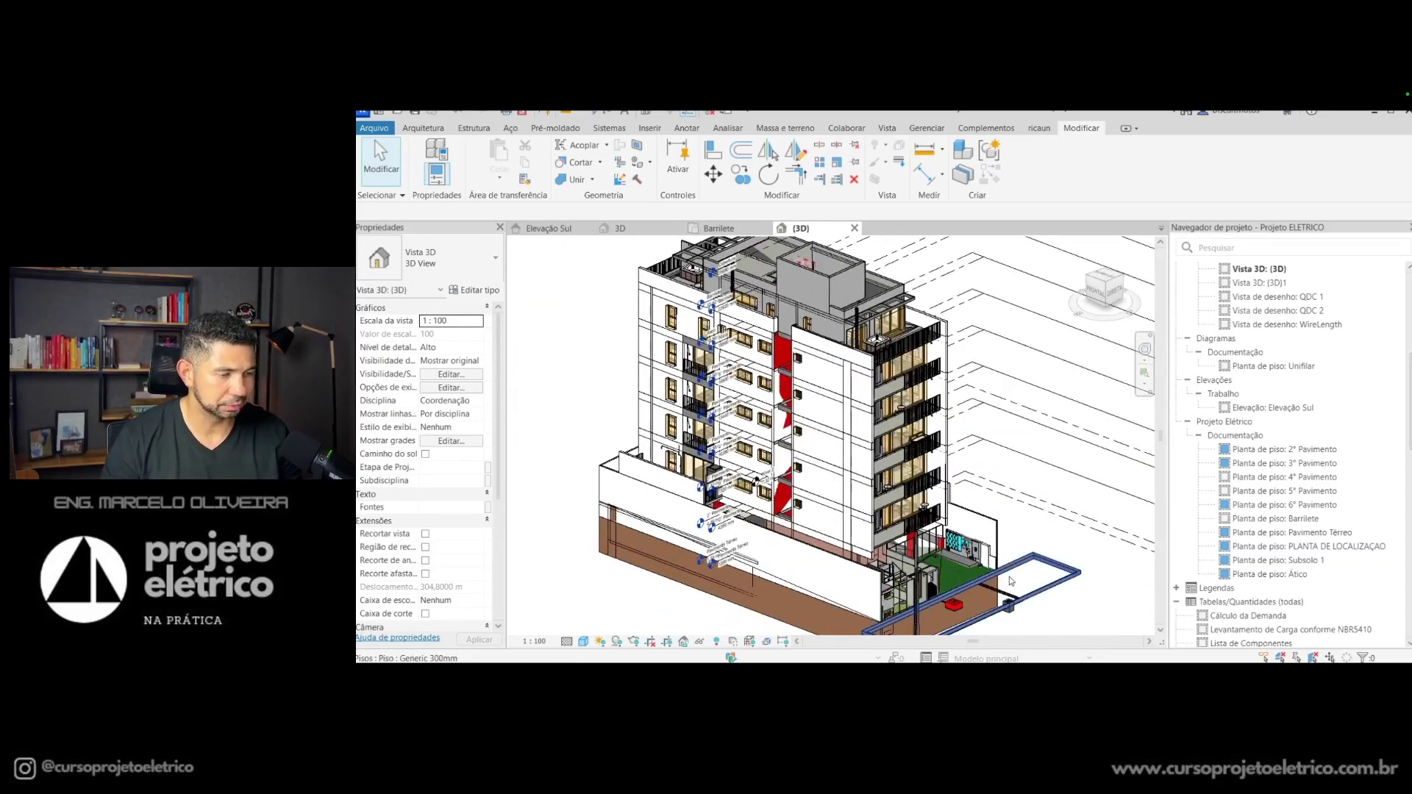
middle_click_drag(1011, 581, 1000, 581, "shift")
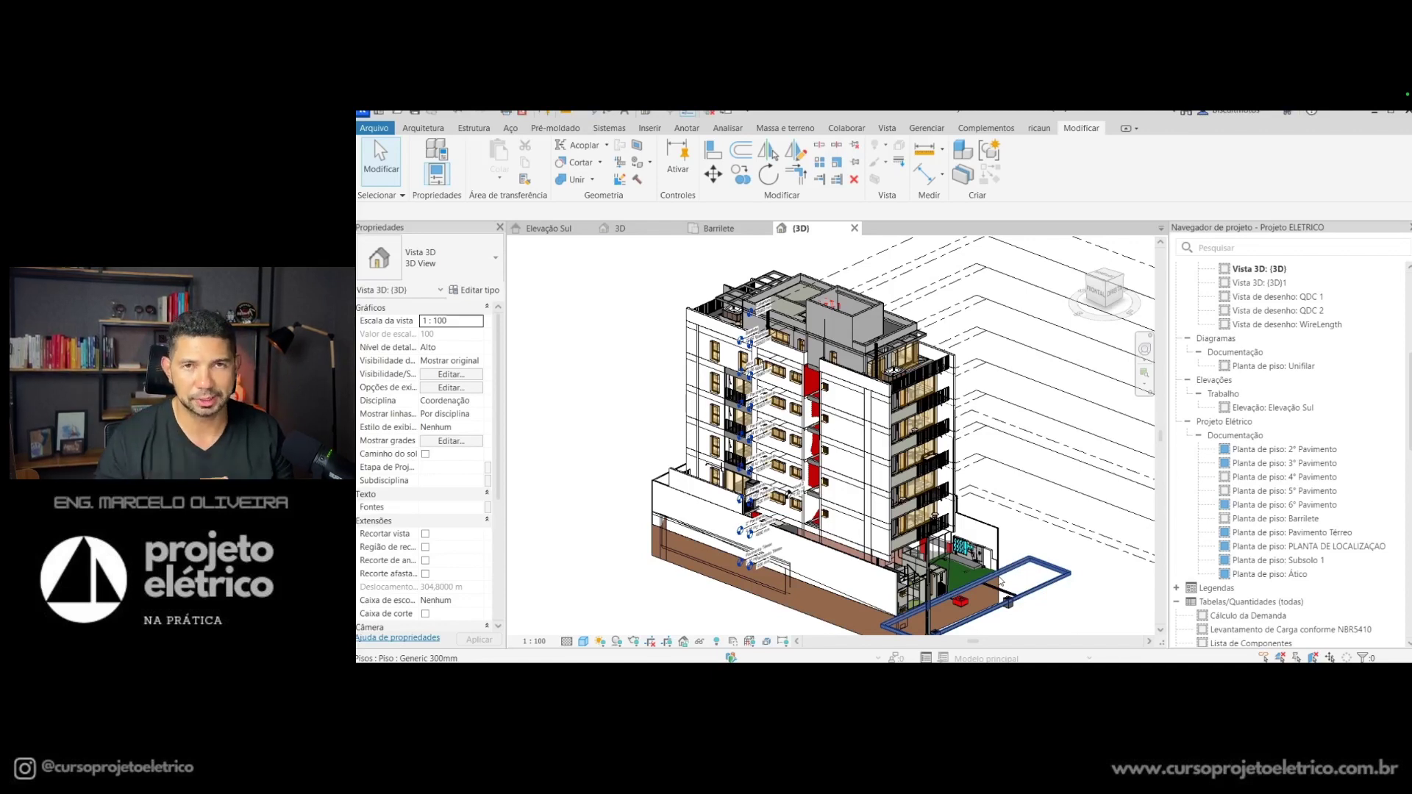
Step: Orbit the 3D view to see the pipes under the slab and the oblique facade
middle_click_drag(902, 521, 932, 438, "shift")
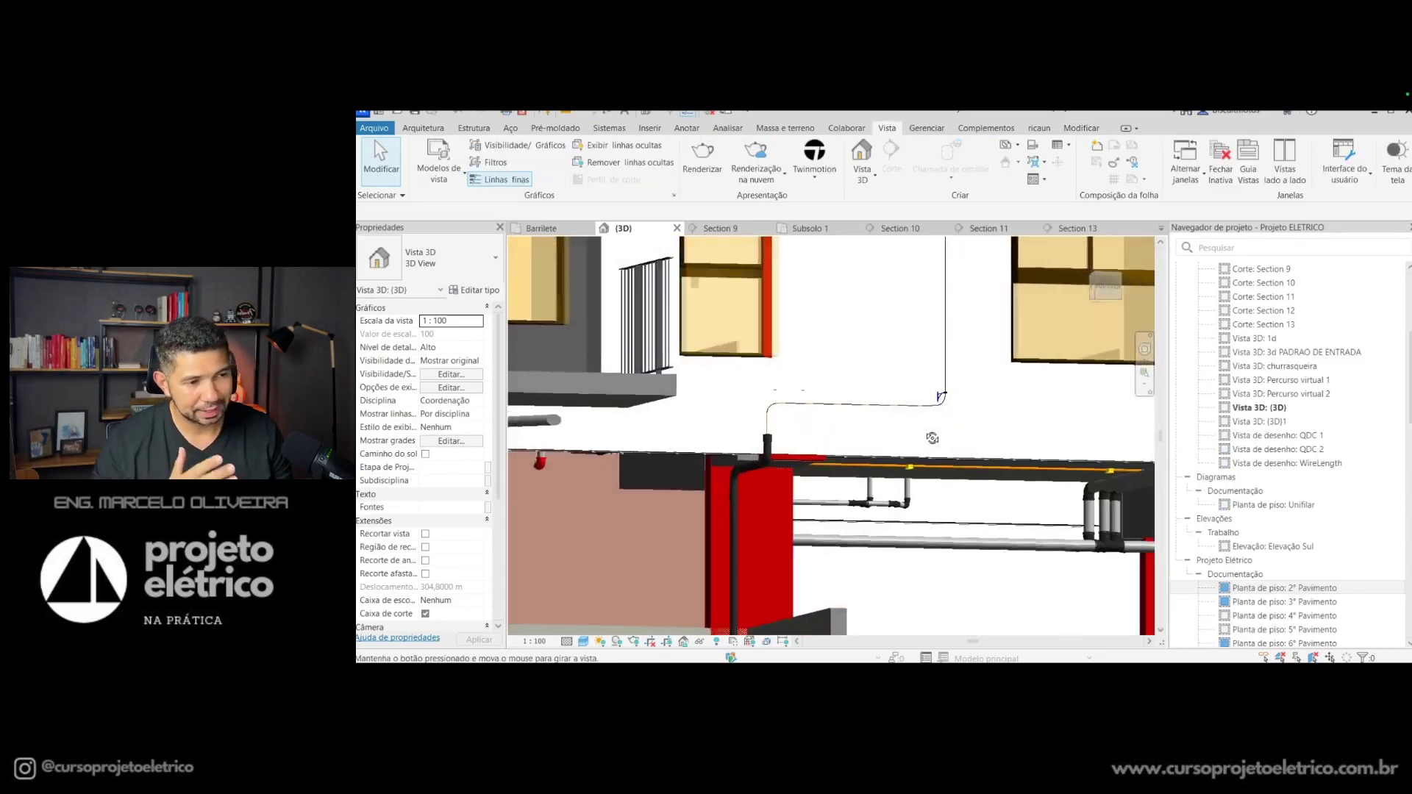
scroll(931, 438, "down", 3)
scroll(931, 444, "down", 2)
scroll(930, 449, "down", 1)
mouse_move(932, 449)
middle_mouse_down("shift")
mouse_move(966, 436)
mouse_move(897, 568)
middle_mouse_up("shift")
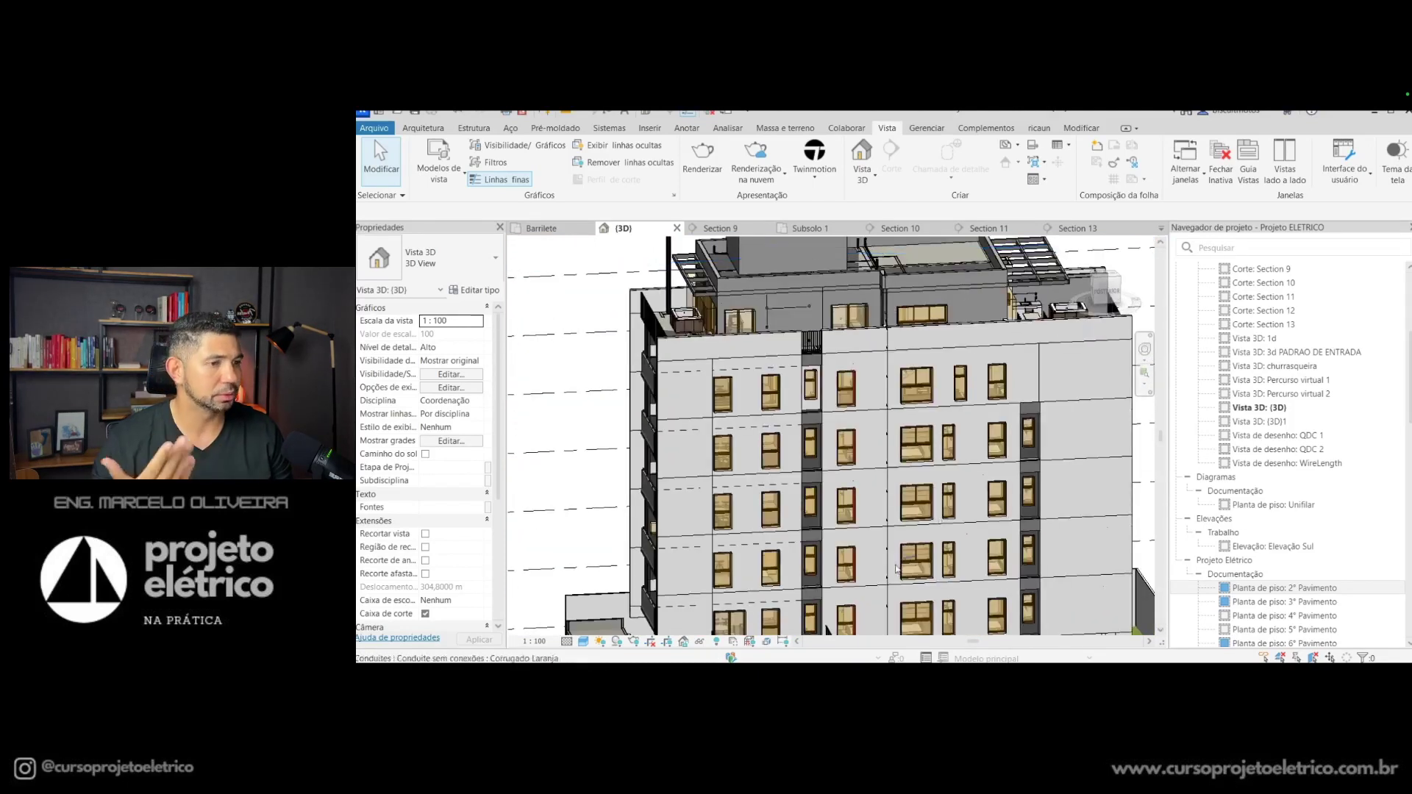
middle_click_drag(896, 568, 888, 539, "shift")
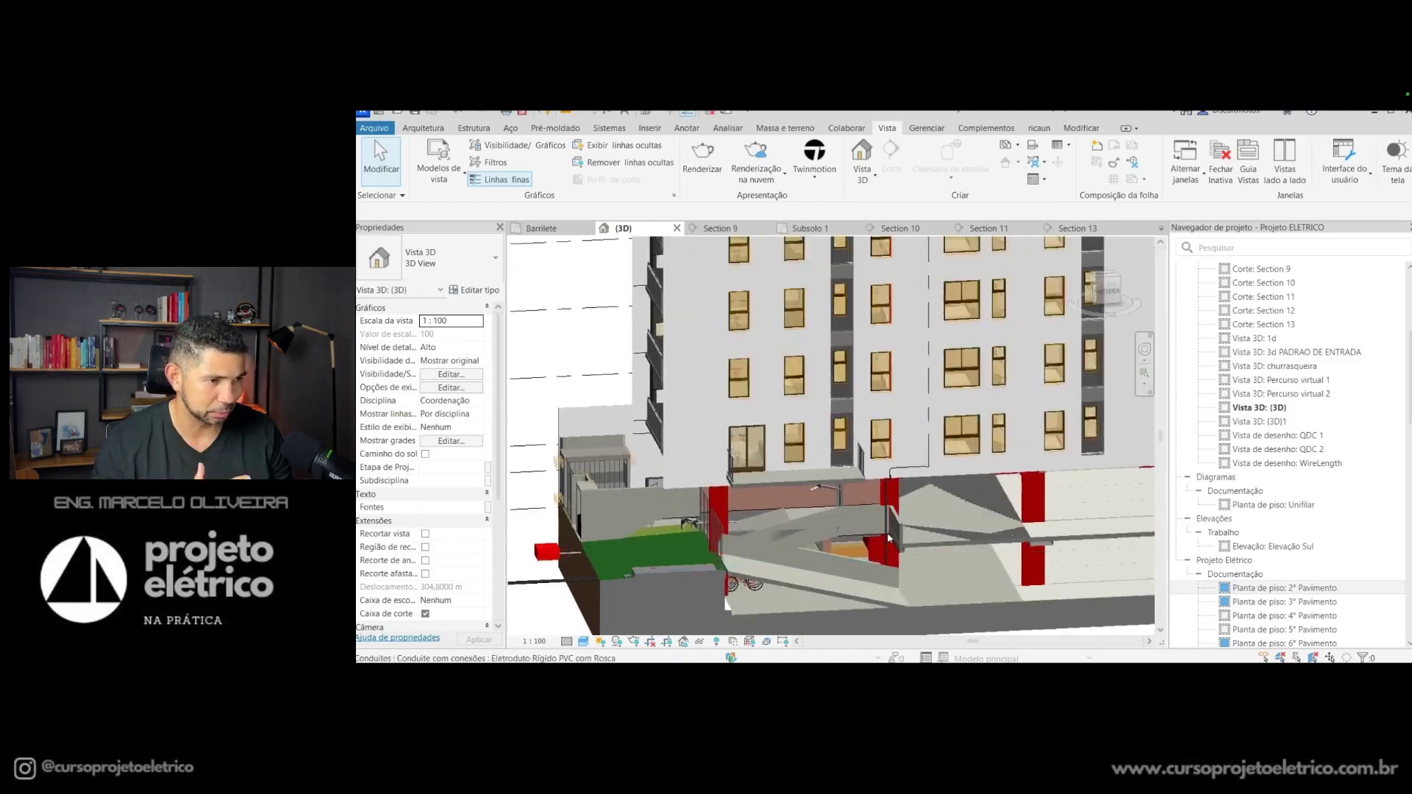
scroll(888, 539, "up", 2)
scroll(898, 548, "up", 2)
scroll(908, 550, "up", 2)
Step: Orbit and zoom around the balconies, red columns, ramp and bicycles
mouse_move(919, 552)
middle_mouse_down("shift")
mouse_move(1033, 503)
mouse_move(922, 547)
mouse_move(795, 503)
middle_mouse_up("shift")
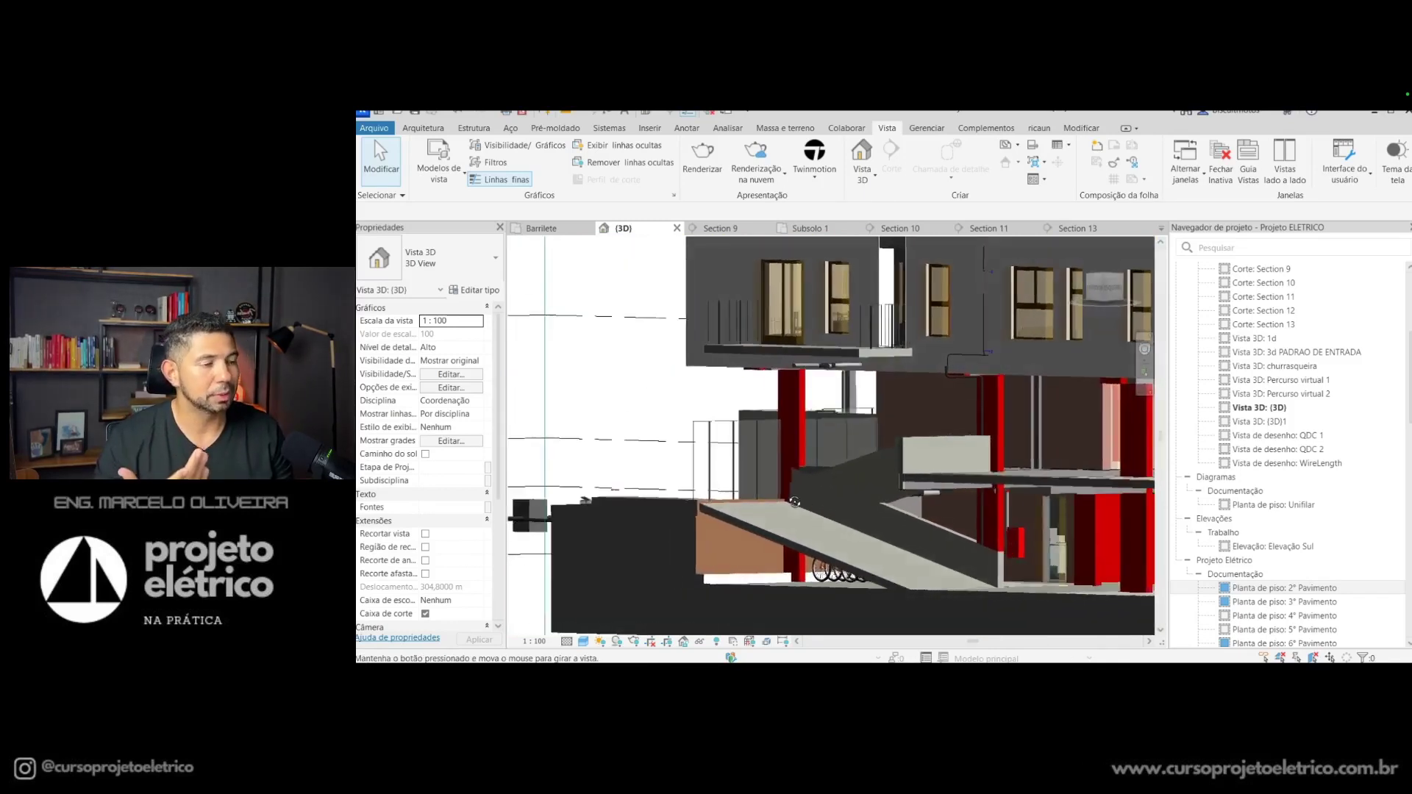
middle_click_drag(795, 503, 831, 519, "shift")
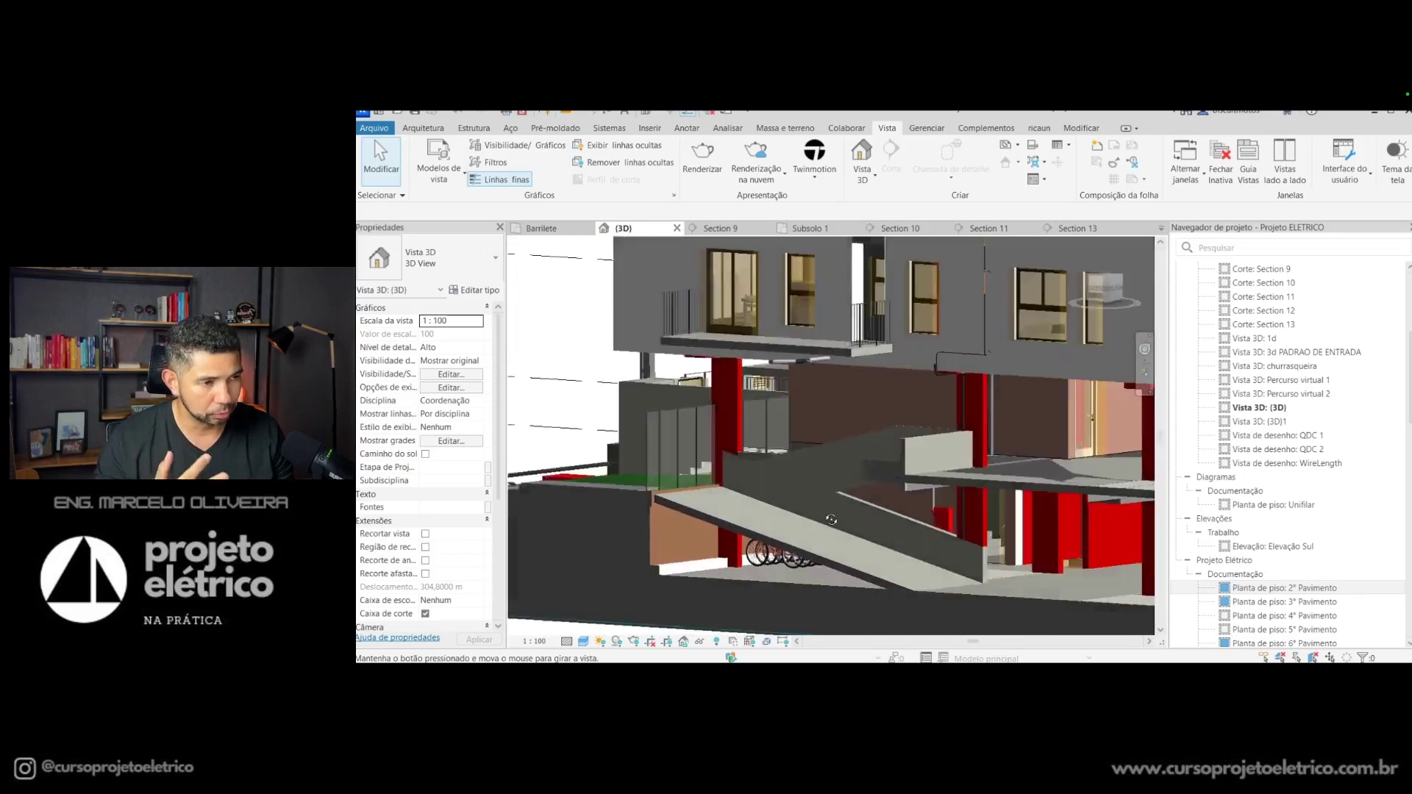
scroll(861, 529, "up", 2)
scroll(898, 541, "up", 2)
scroll(928, 551, "up", 2)
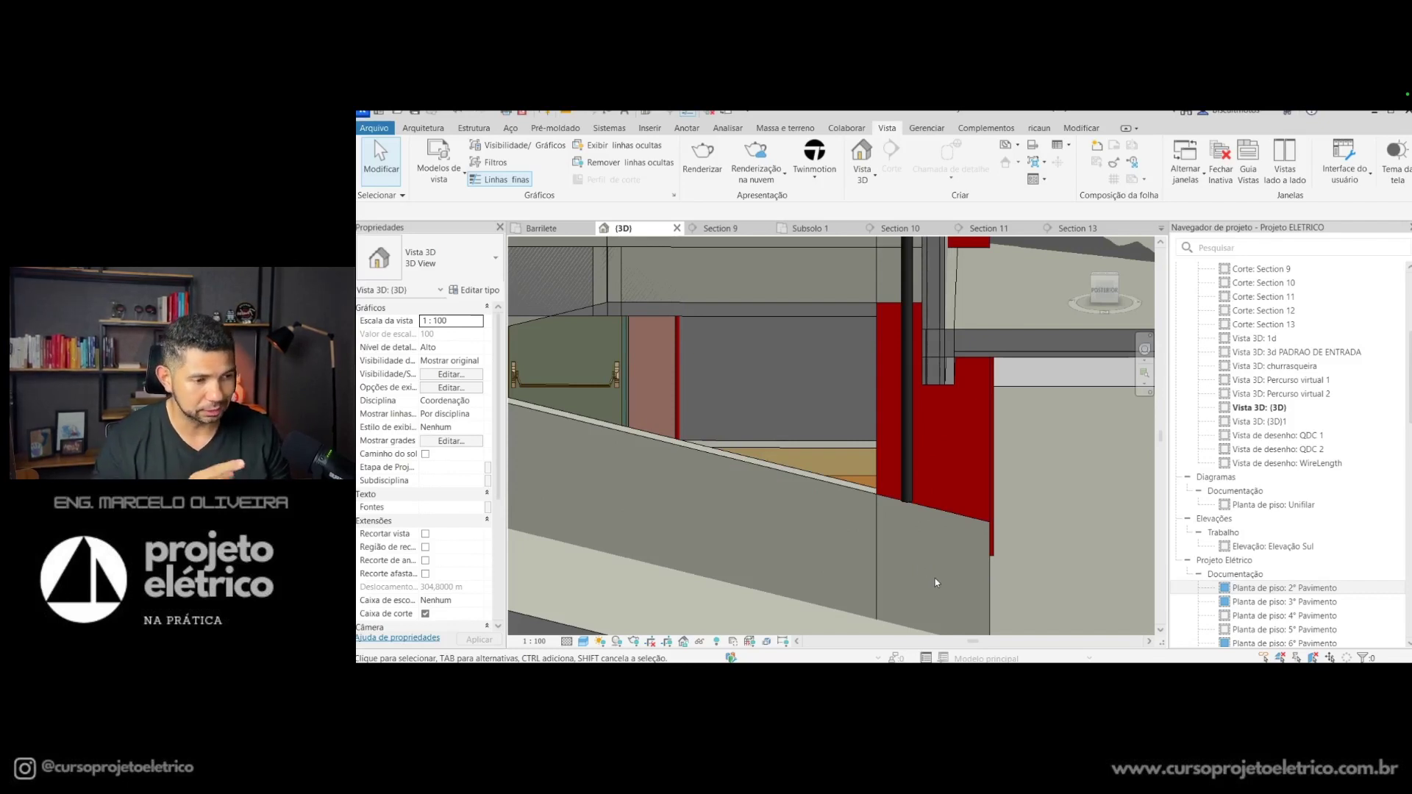
mouse_move(937, 578)
middle_mouse_down("shift")
mouse_move(967, 587)
mouse_move(930, 591)
mouse_move(907, 528)
mouse_move(830, 445)
mouse_move(849, 444)
mouse_move(841, 456)
middle_mouse_up("shift")
middle_click_drag(797, 456, 792, 434, "shift")
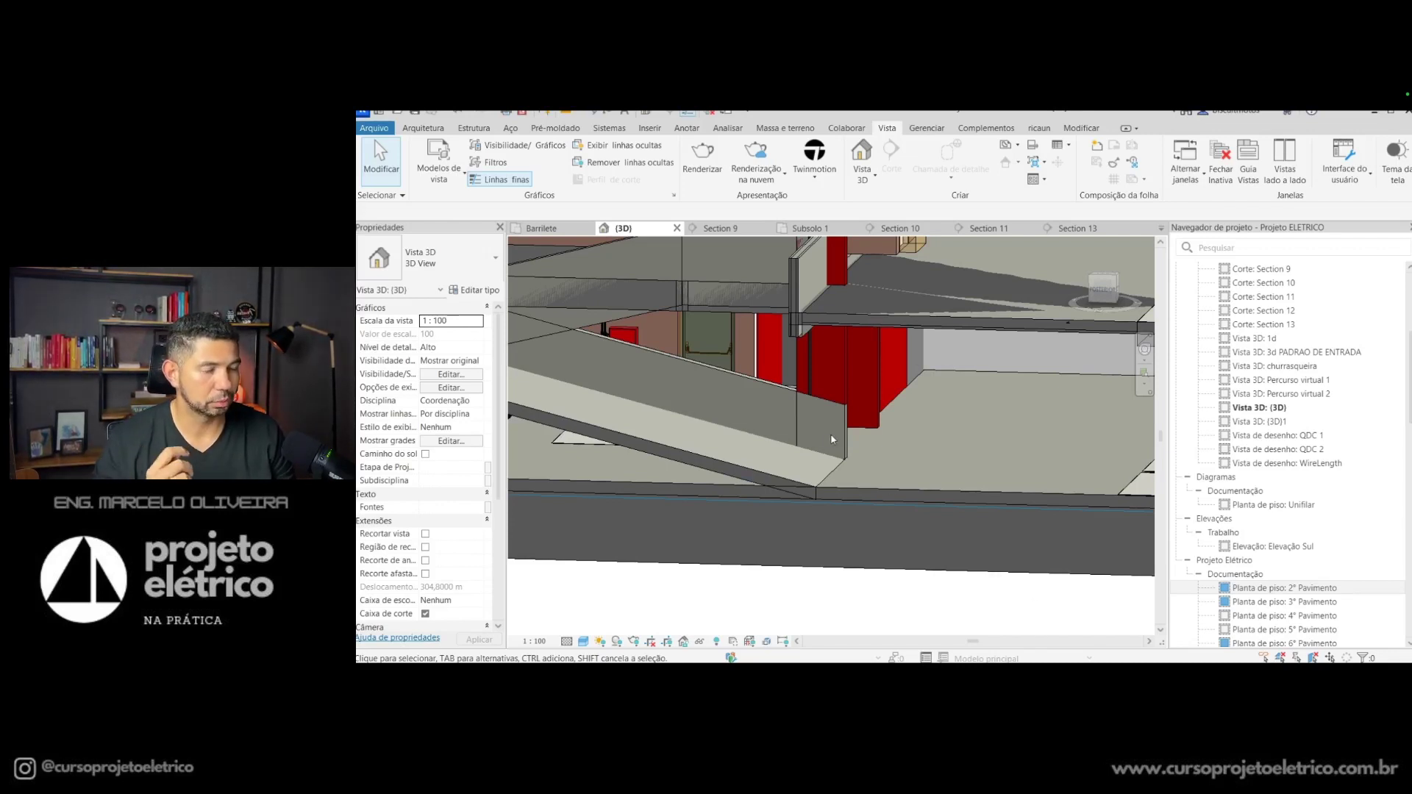
scroll(831, 438, "up", 3)
scroll(832, 438, "up", 2)
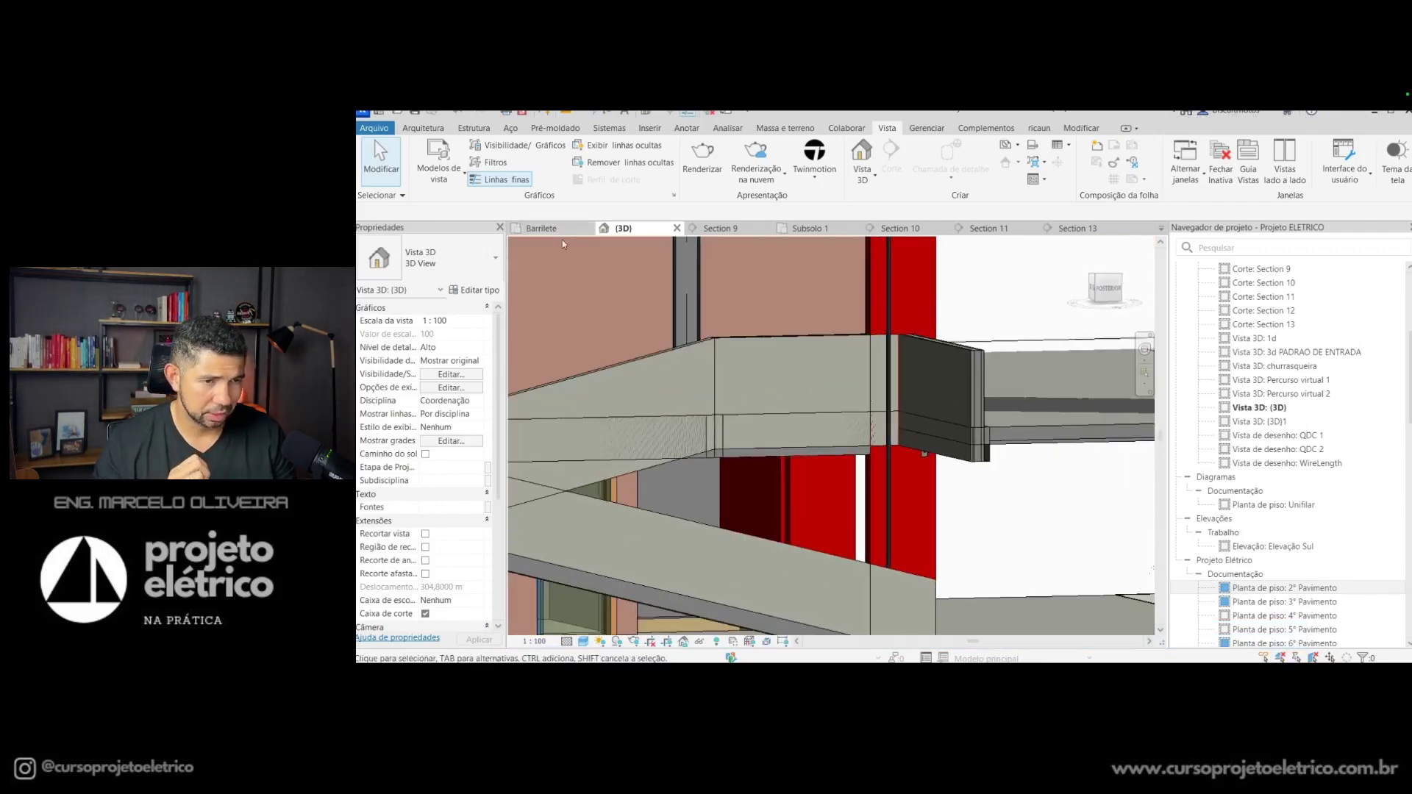
Step: Switch to the Subsolo 1 floor plan, zoom near ES11, and start Place Component (CM)
left_click(805, 228)
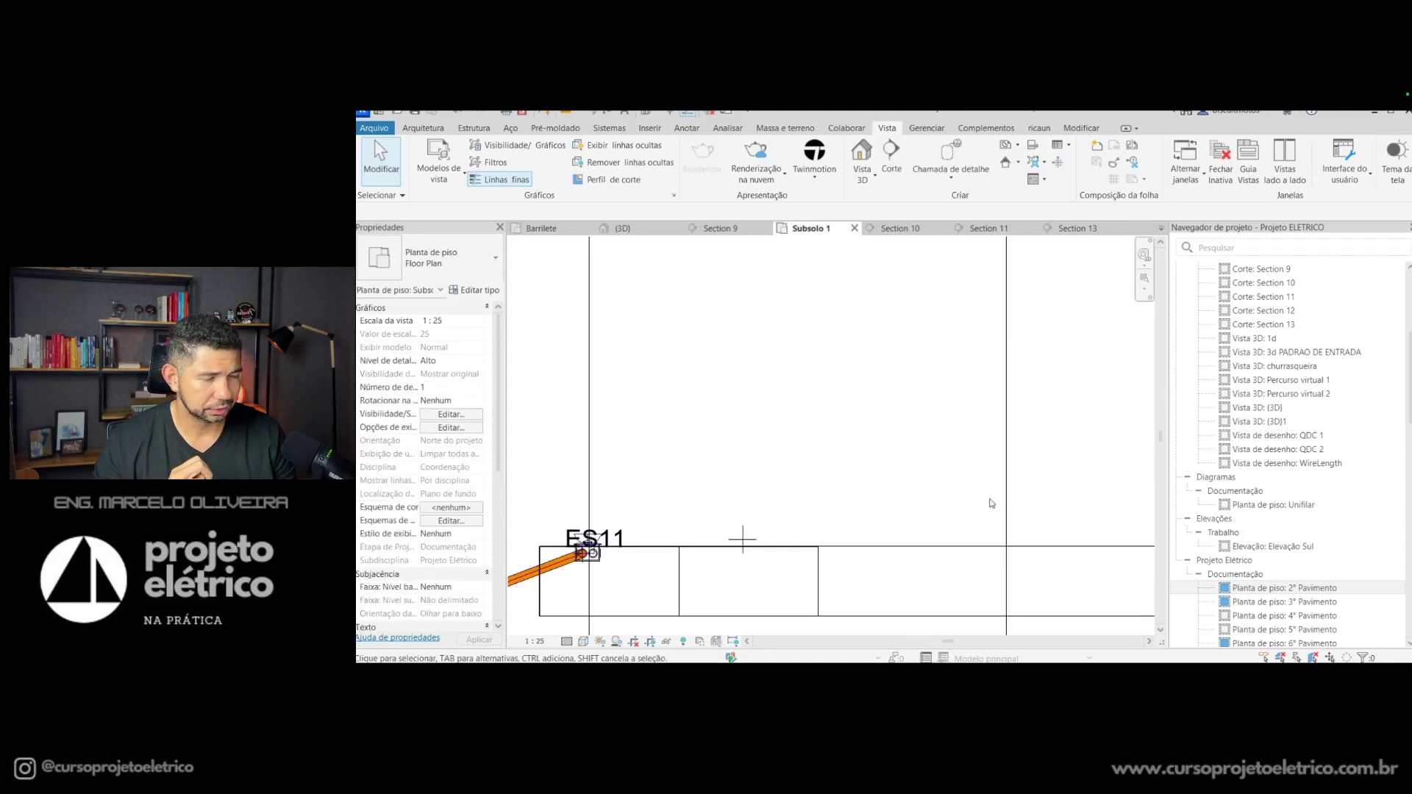
scroll(791, 527, "up", 1)
scroll(792, 526, "up", 1)
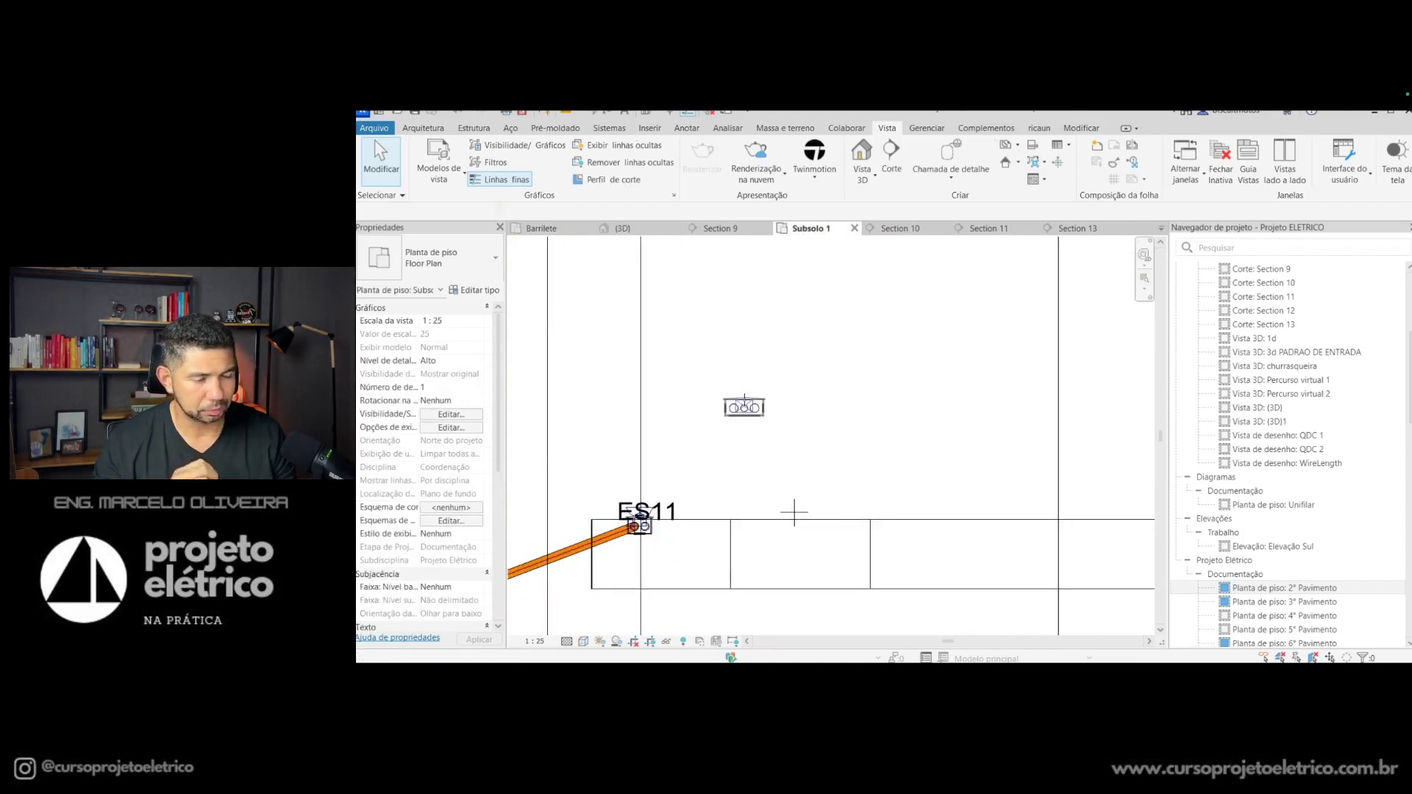
key("c")
key("m")
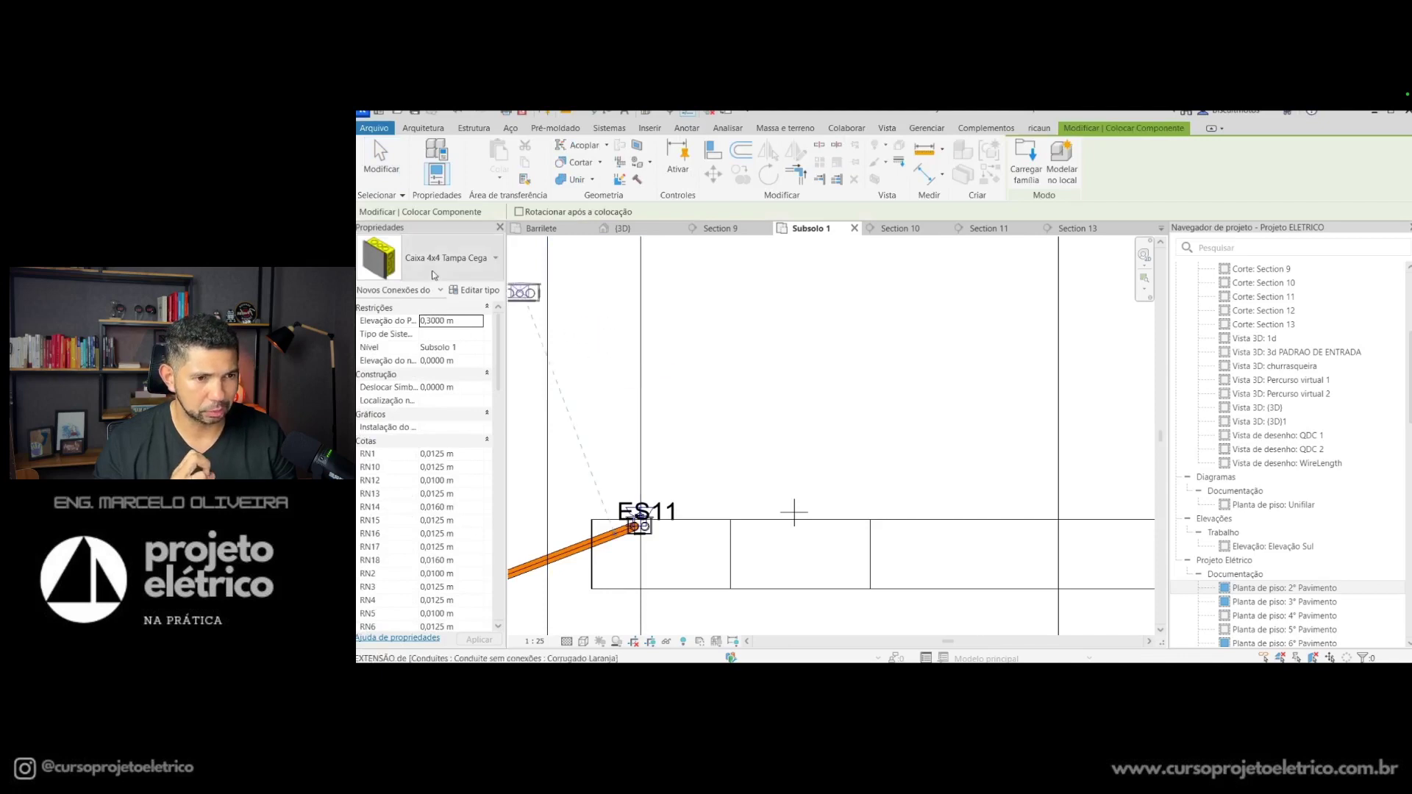
Step: Place one Caixa 4x4 Tampa Cega box on the Subsolo 1 wall line
left_click(430, 274)
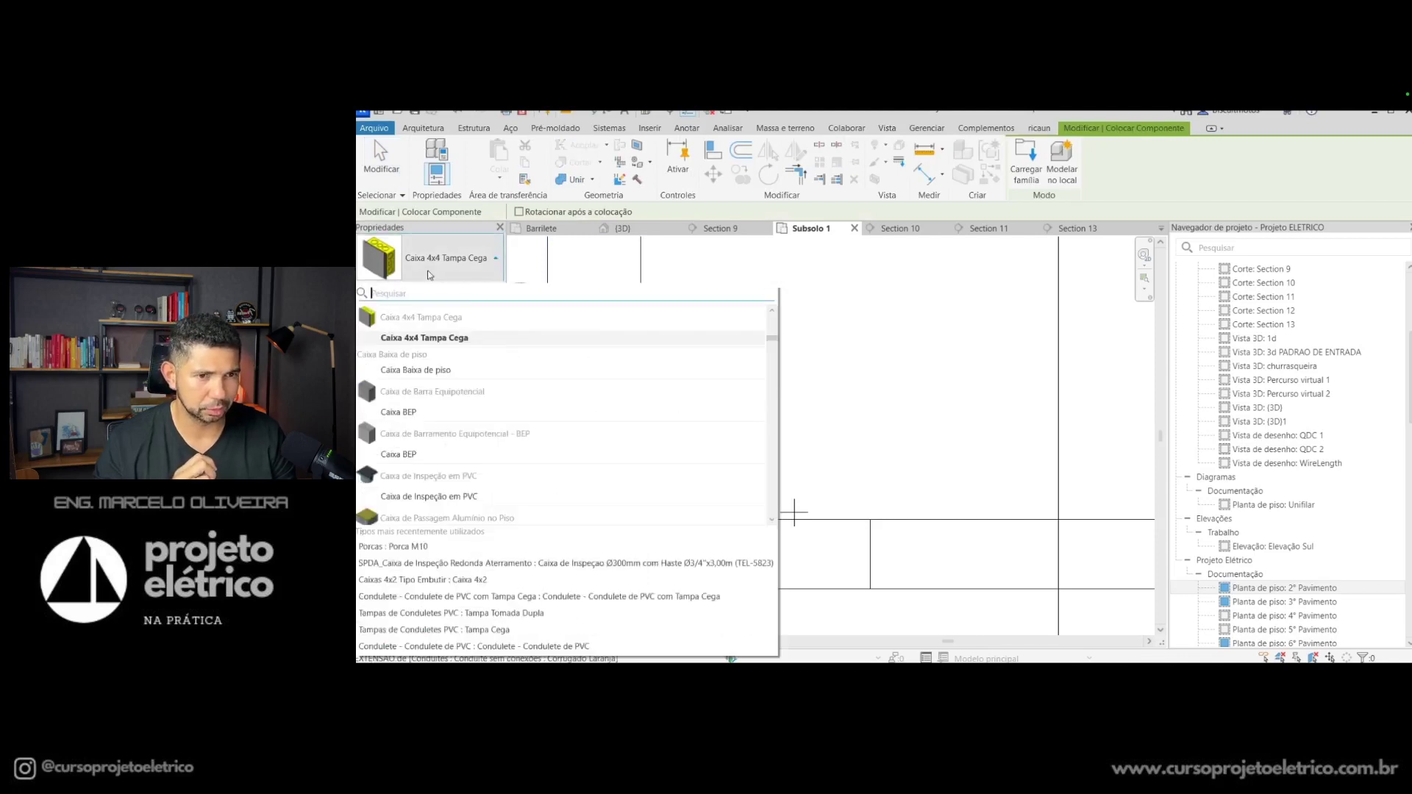
left_click(421, 340)
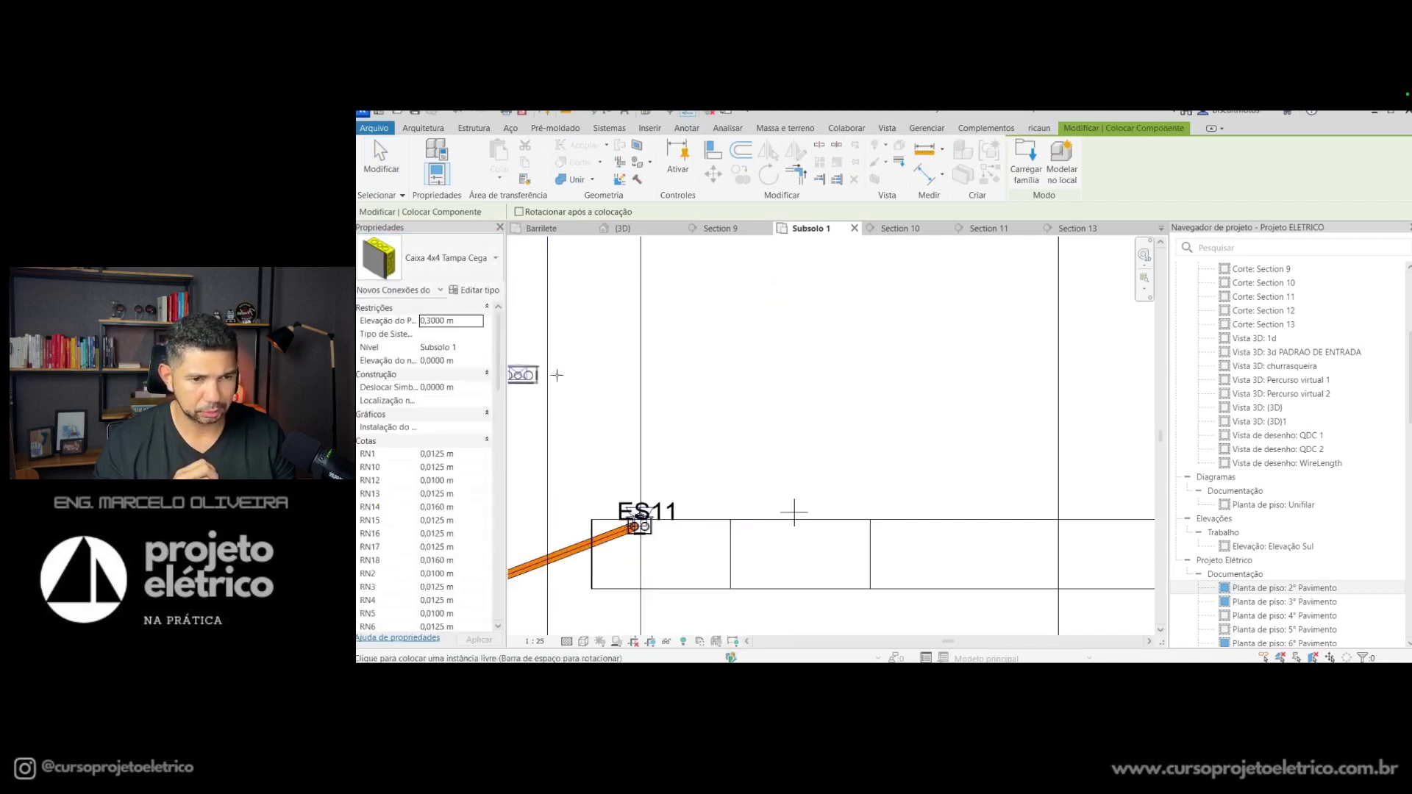
scroll(794, 510, "up", 1)
scroll(813, 542, "up", 1)
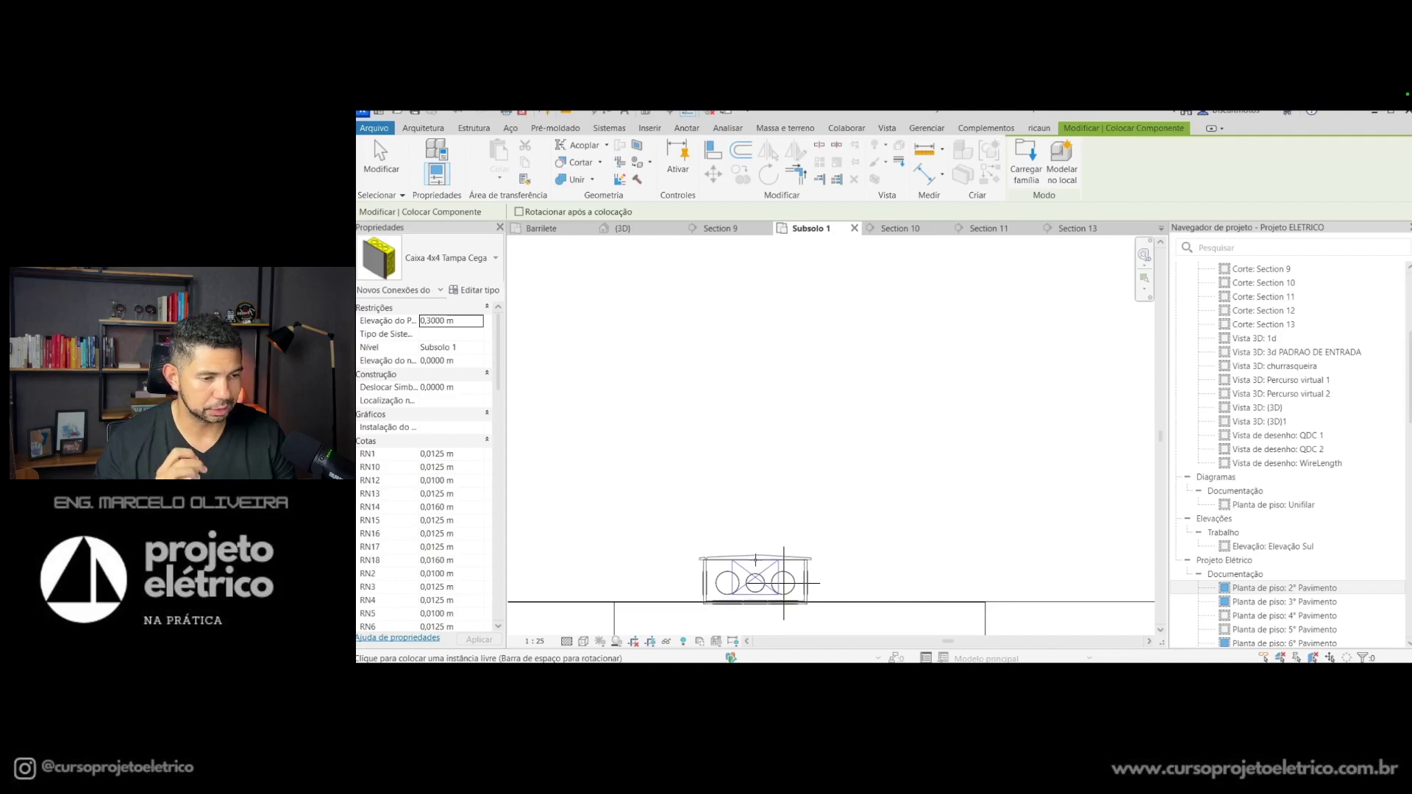
left_click(756, 582)
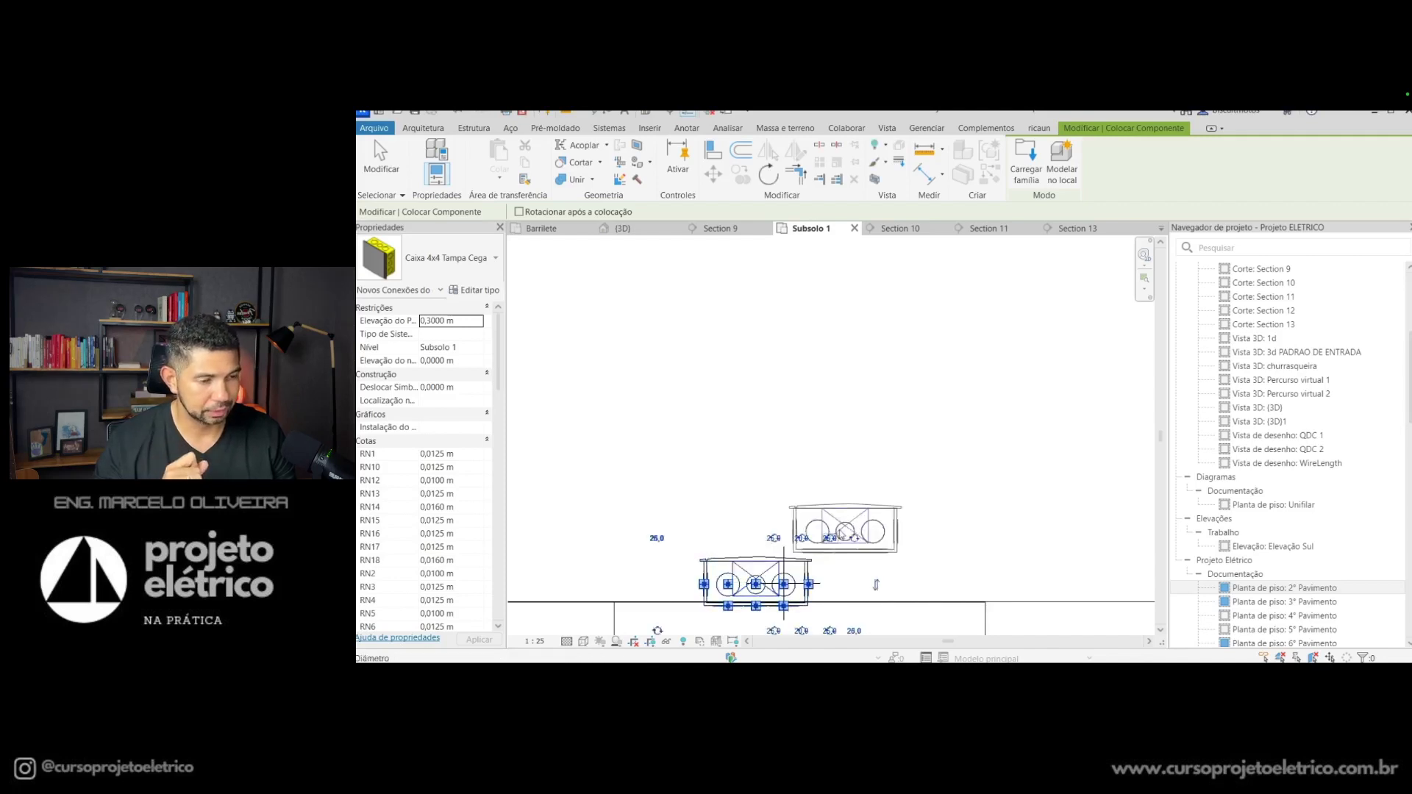
key("Escape")
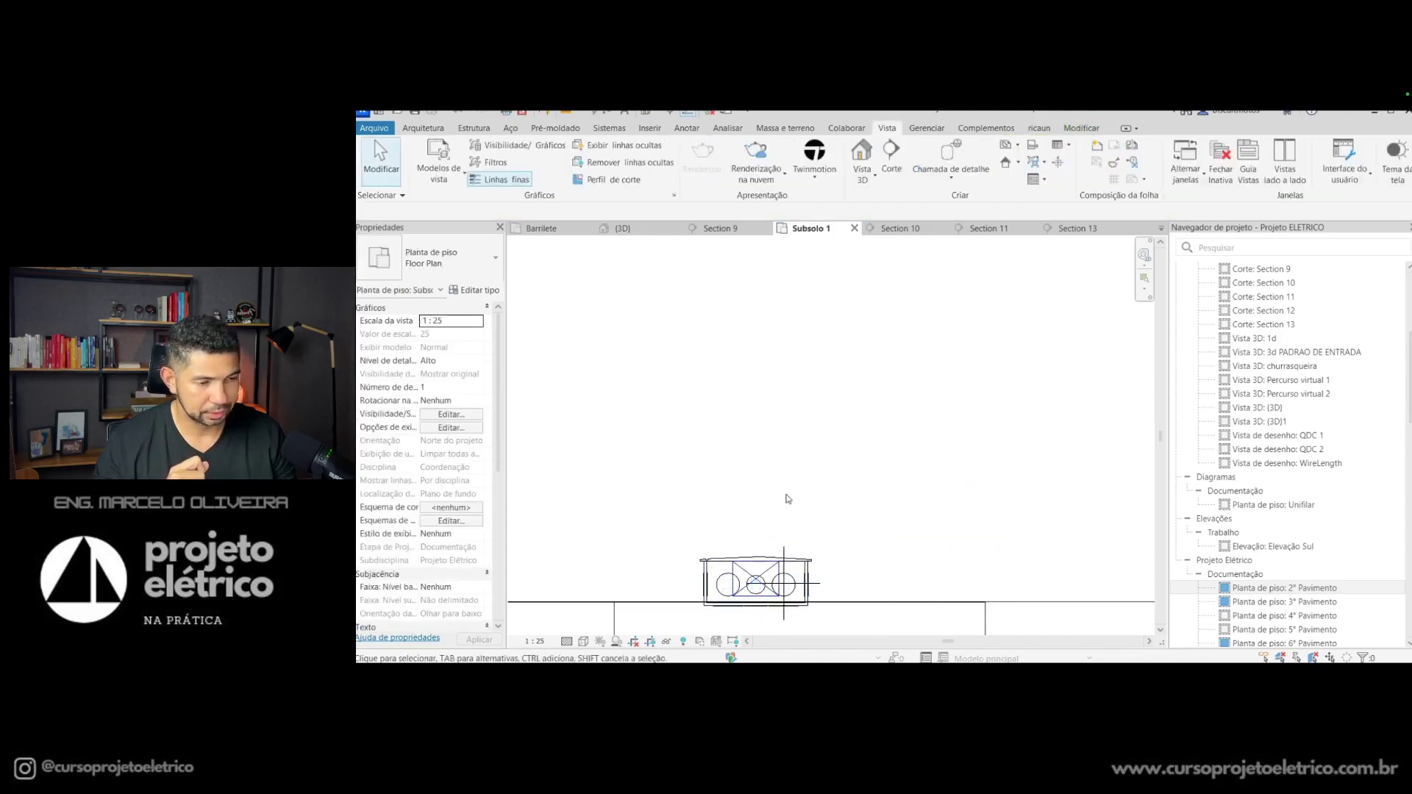
Step: Select the new 4x4 box and view it in the {3D} view, zoomed and orbited
left_click(796, 563)
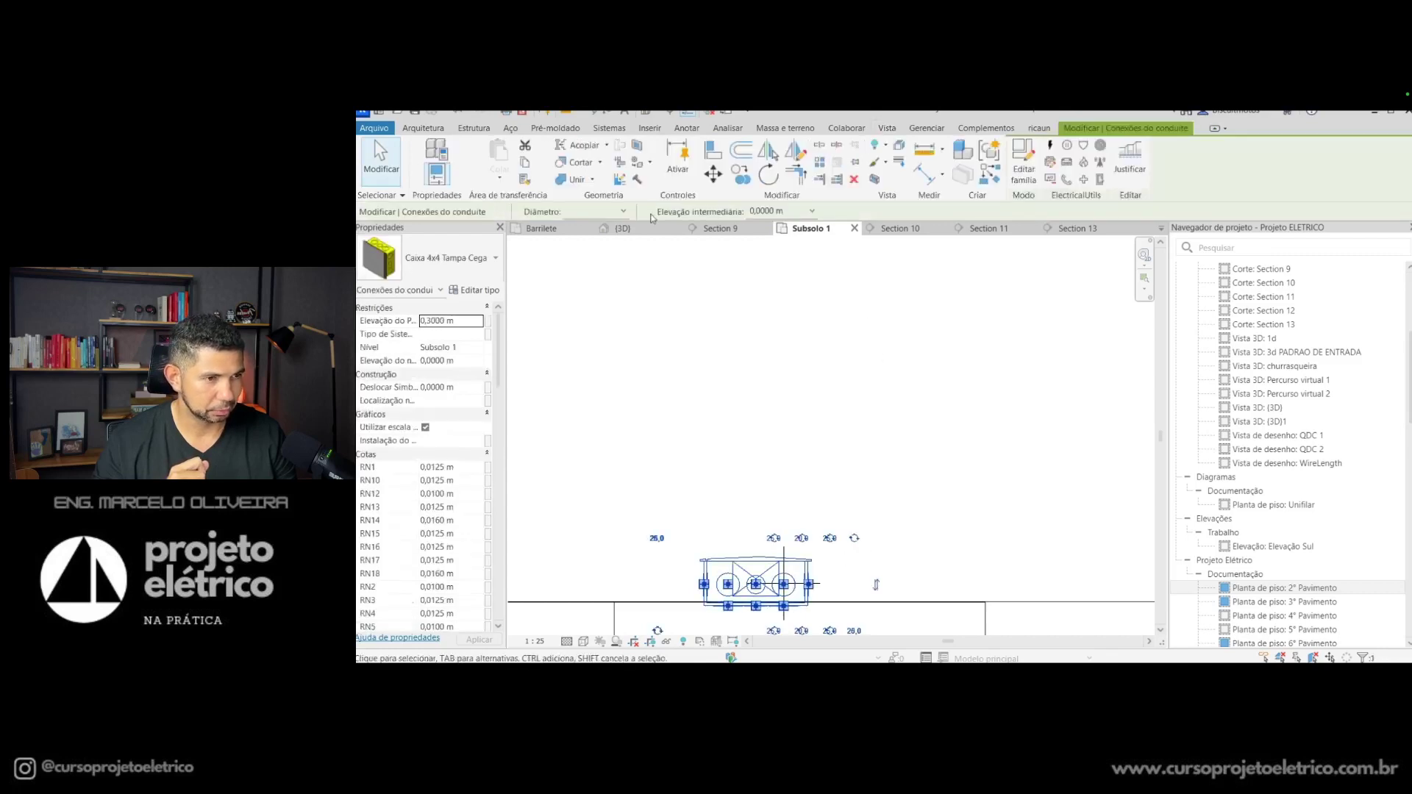
left_click(624, 228)
scroll(920, 557, "down", 2)
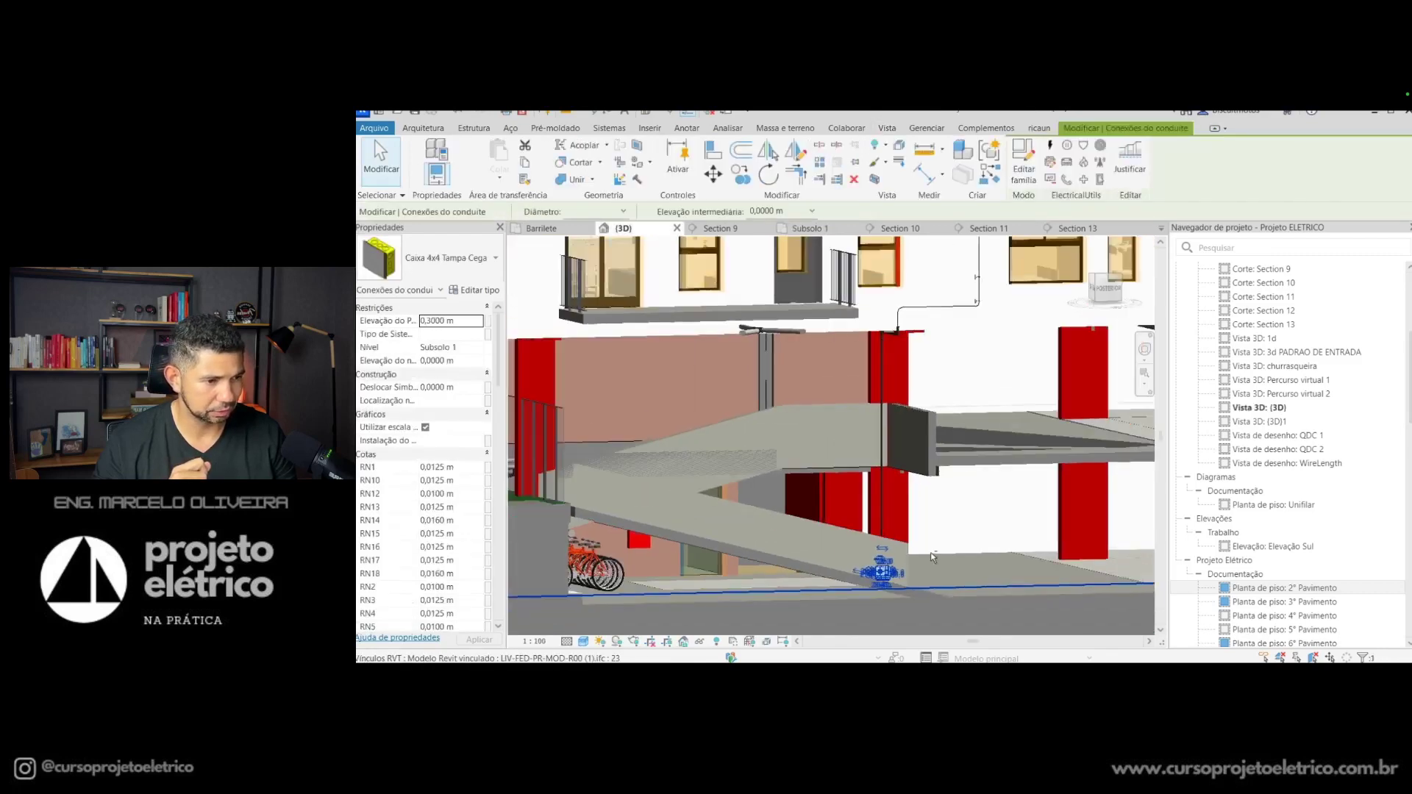
scroll(932, 557, "up", 1)
scroll(920, 545, "up", 2)
scroll(909, 530, "up", 1)
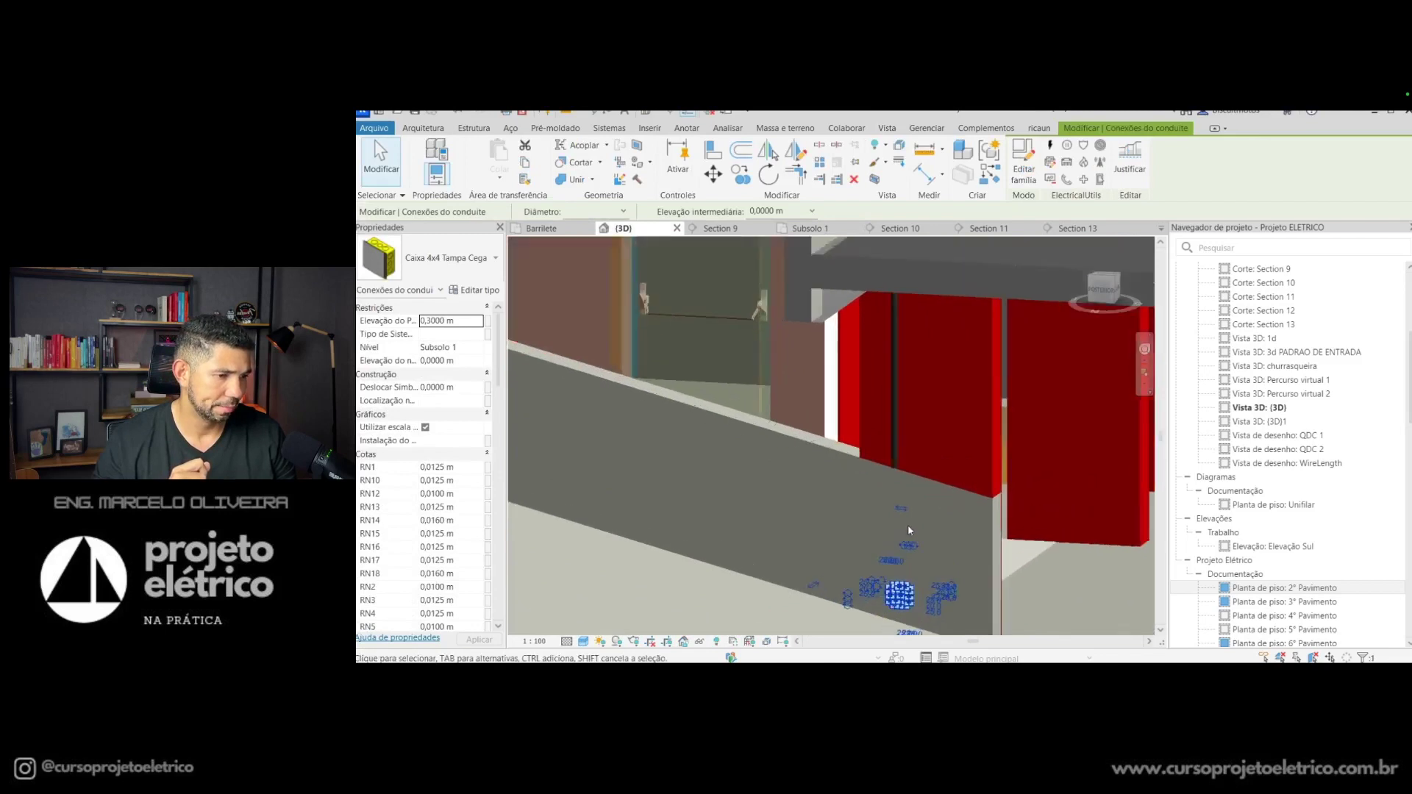
middle_click_drag(909, 530, 902, 523, "shift")
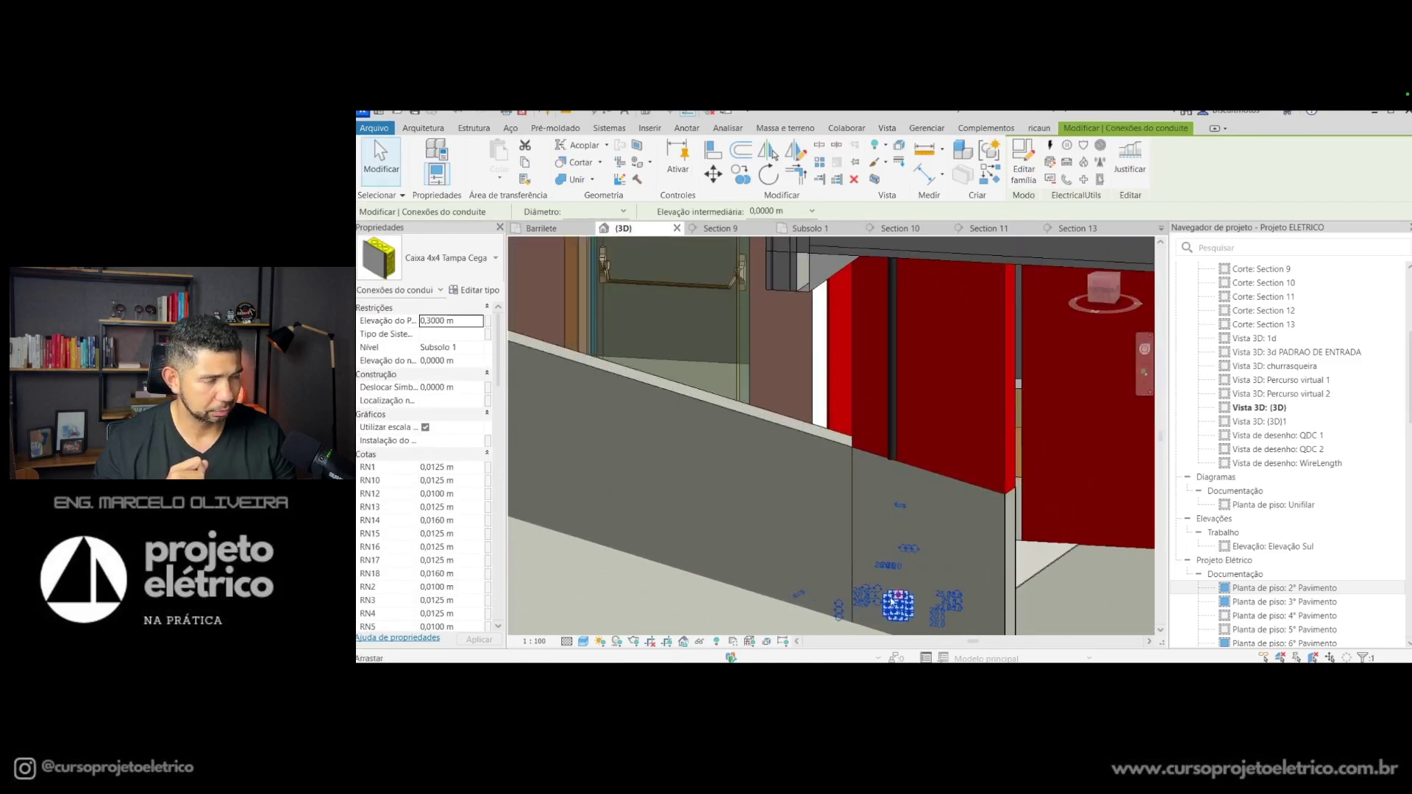
scroll(893, 604, "up", 2)
Step: Reselect the 4x4 box in 3D and start the Align tool
key("Escape")
scroll(901, 592, "up", 2)
scroll(912, 570, "up", 2)
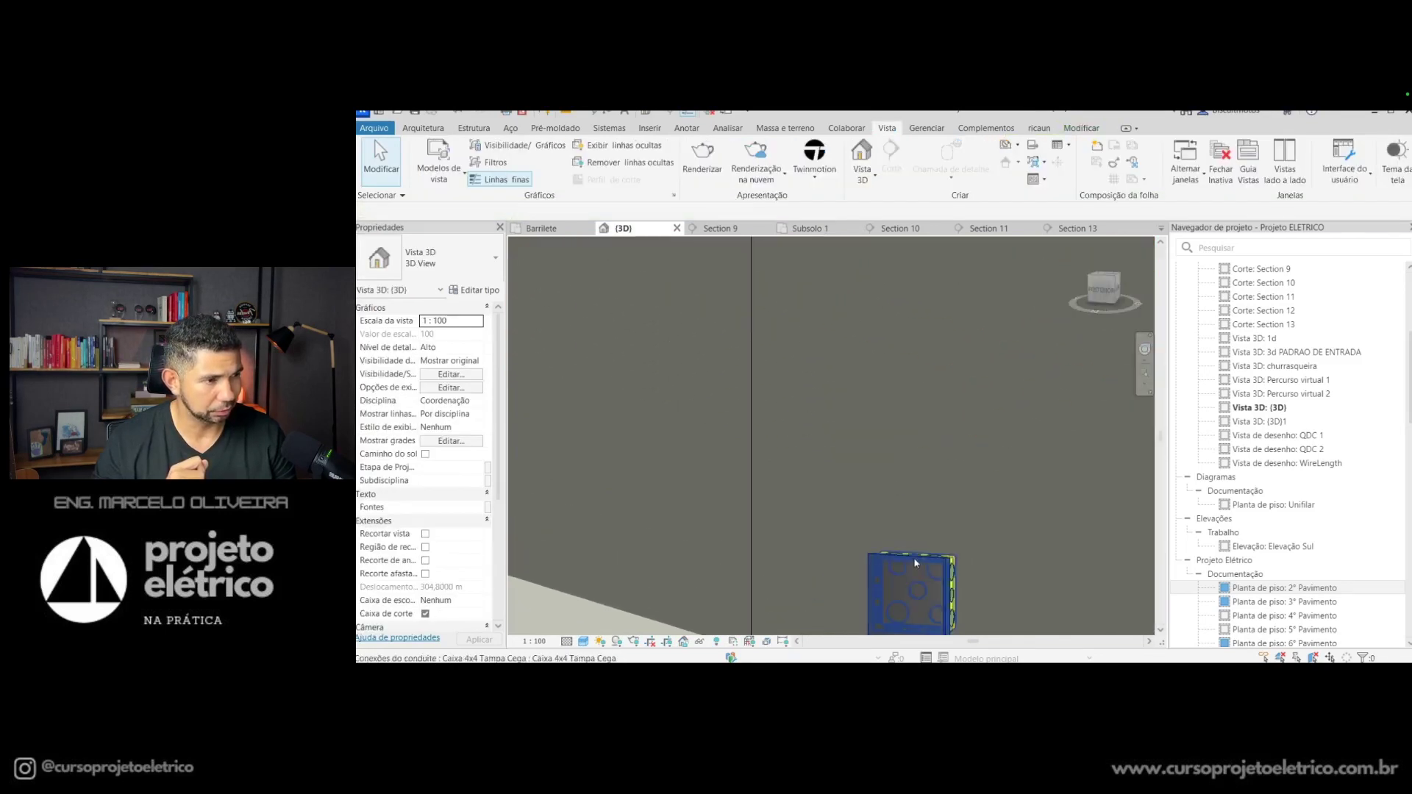
left_click(915, 563)
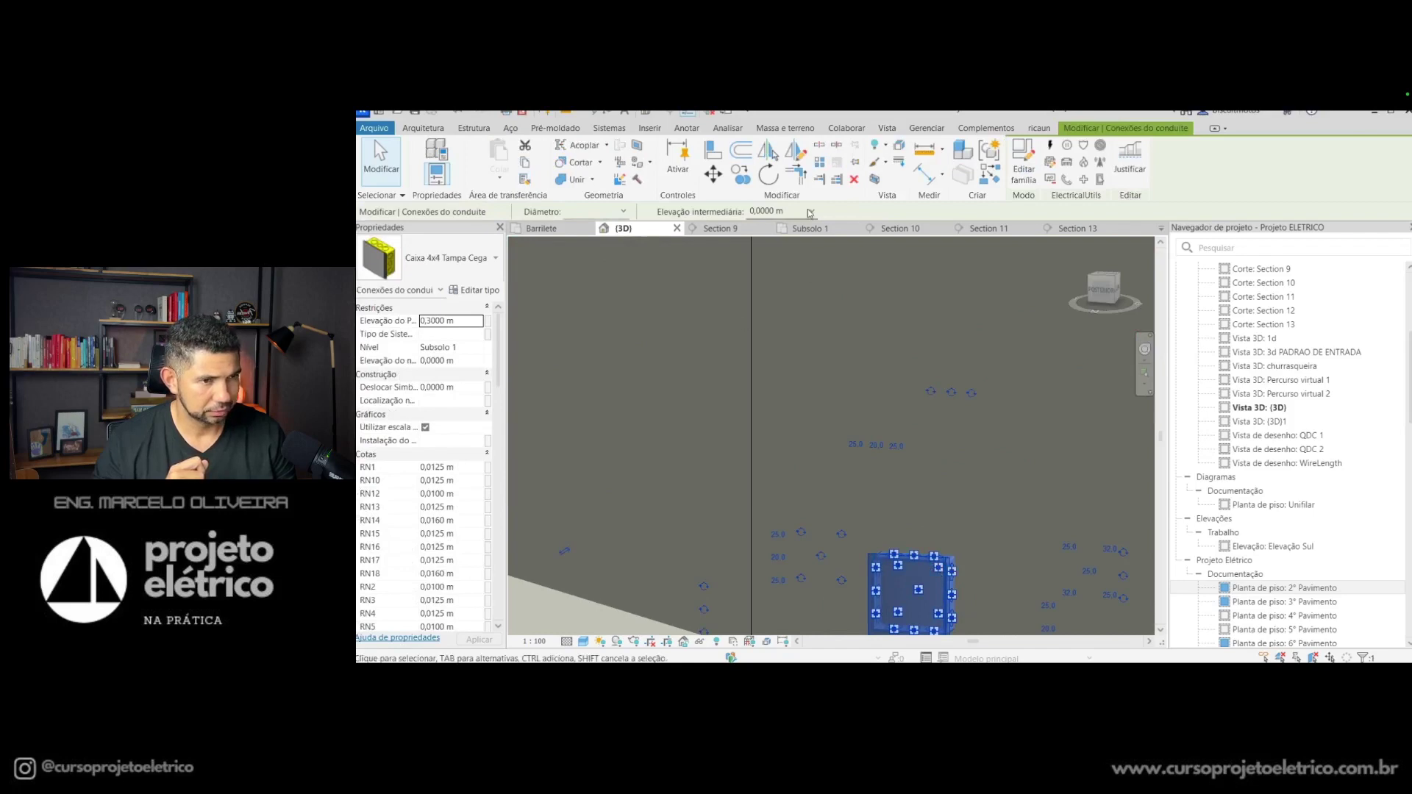
mouse_move(765, 228)
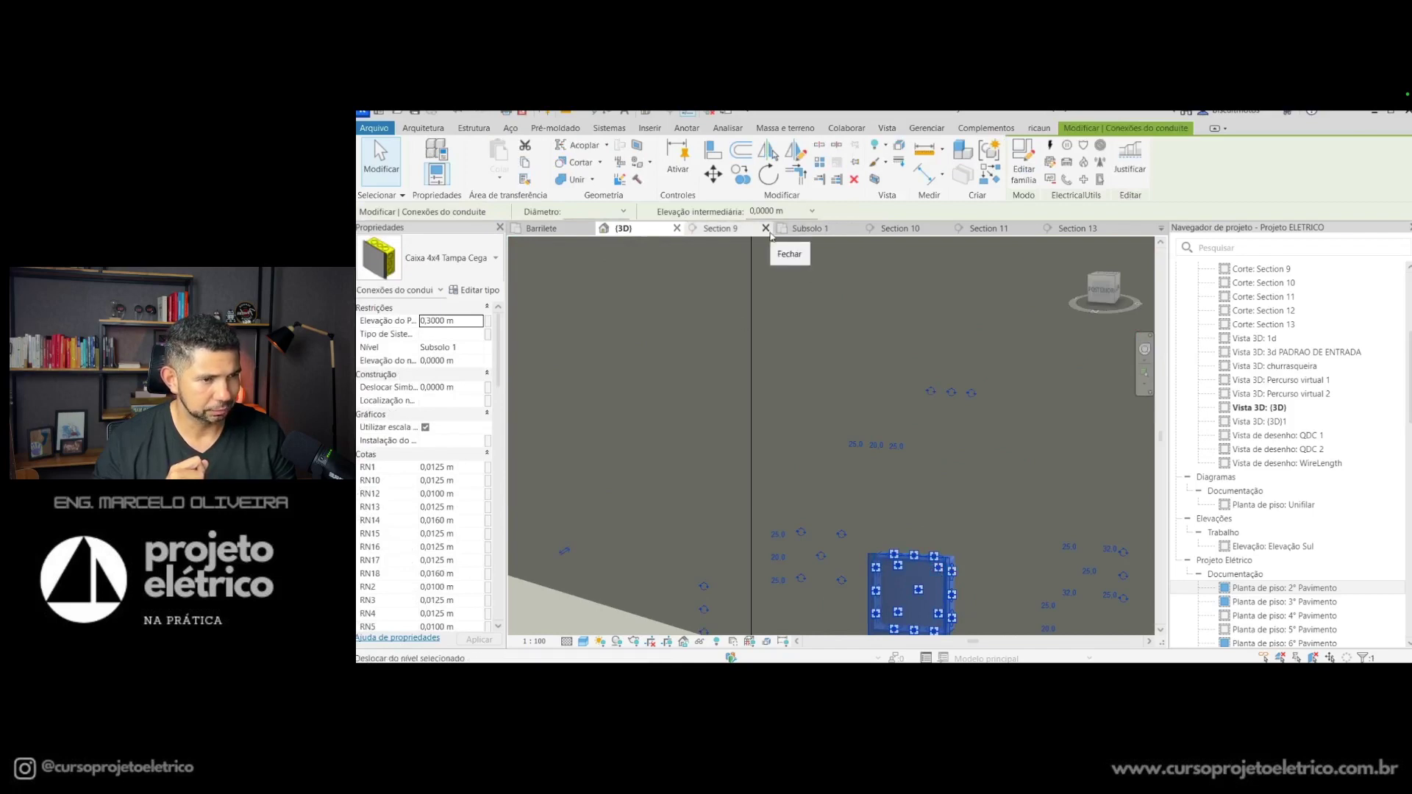
left_click(712, 151)
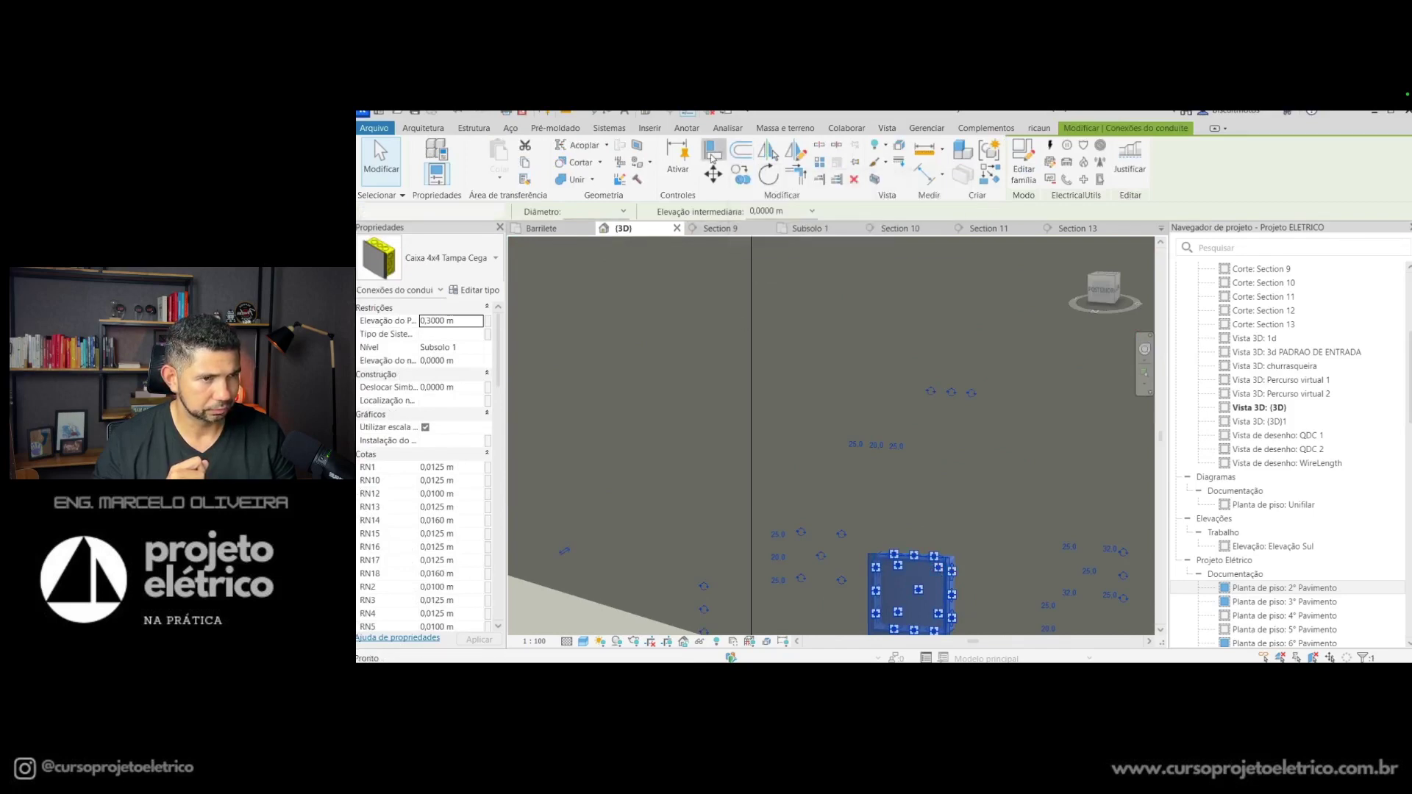
Step: Align the 4x4 box to the vertical conduit reference on the grey wall
scroll(859, 441, "up", 3)
left_click(858, 441)
scroll(864, 368, "down", 2)
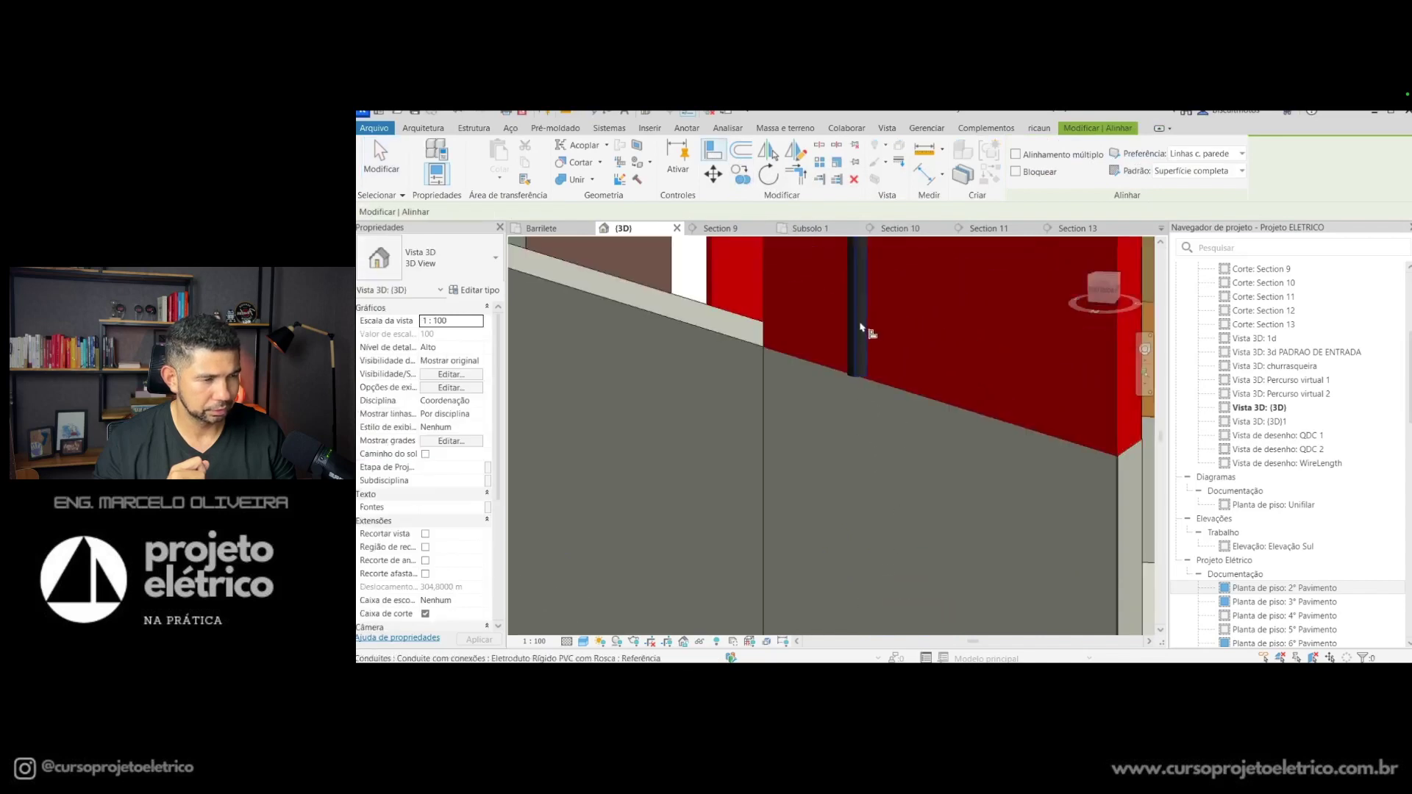
middle_click_drag(861, 395, 872, 279)
scroll(875, 511, "up", 2)
left_click(876, 509)
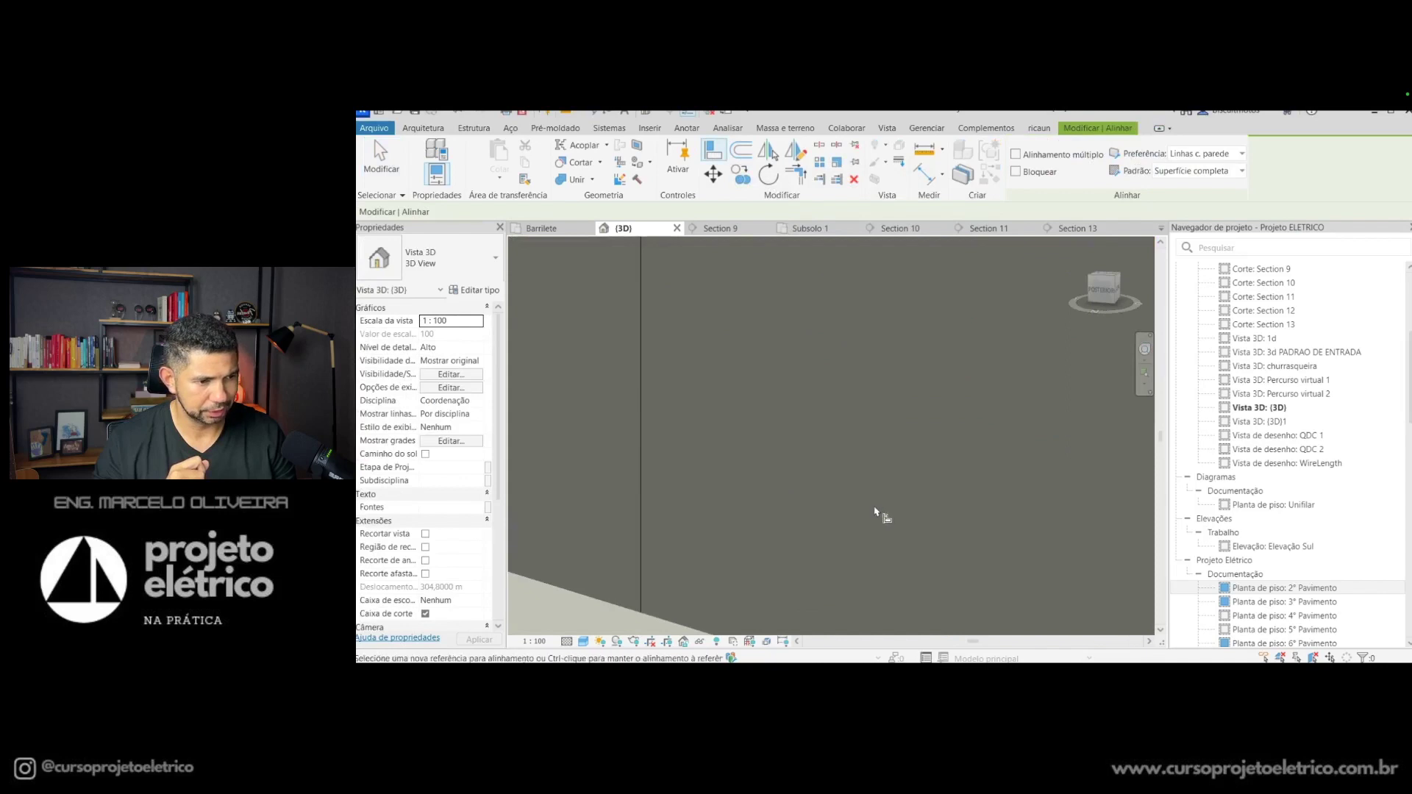
scroll(919, 537, "down", 2)
scroll(956, 558, "down", 2)
left_click(942, 524)
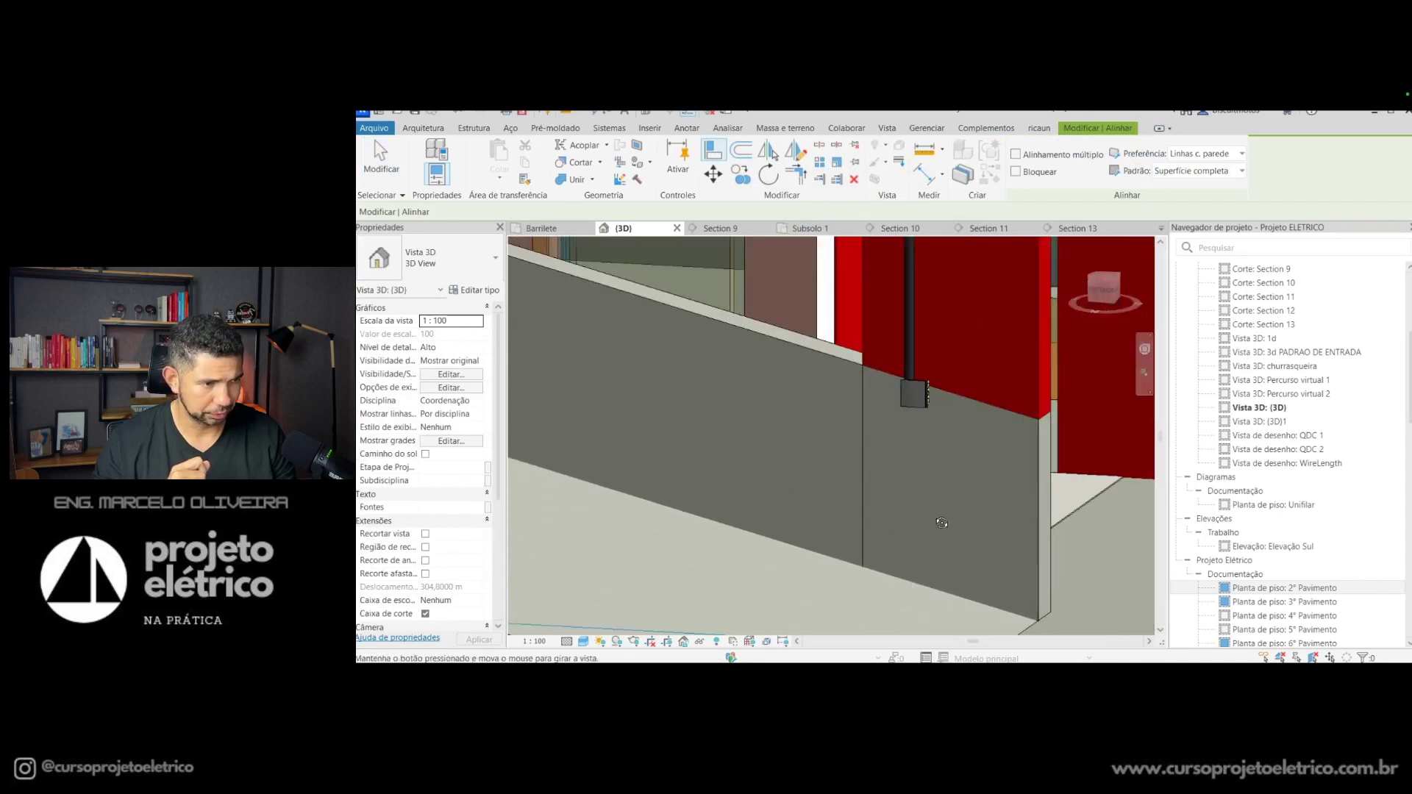
key("Escape")
Step: Reselect the aligned 4x4 box and bring up its right-click menu
scroll(942, 466, "up", 2)
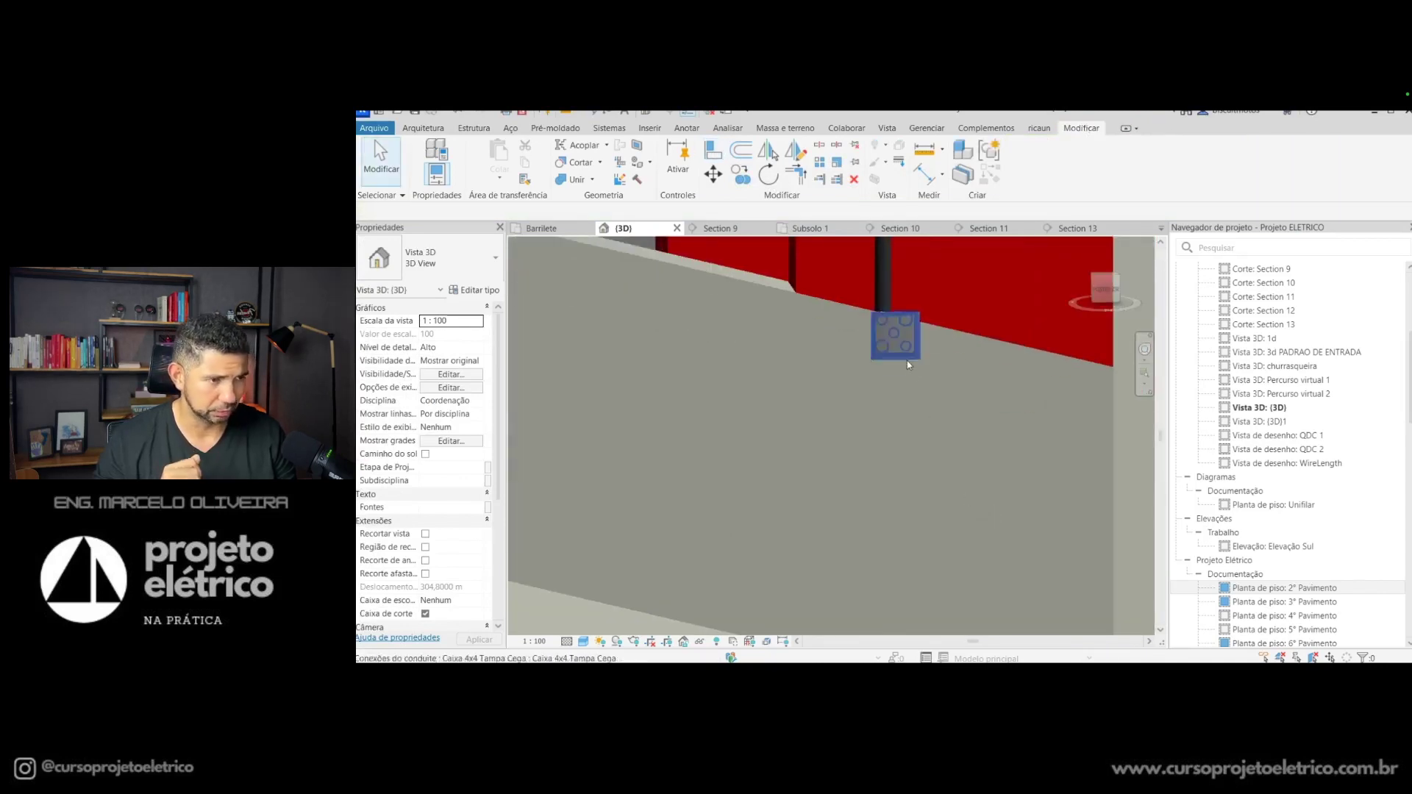
left_click(929, 337)
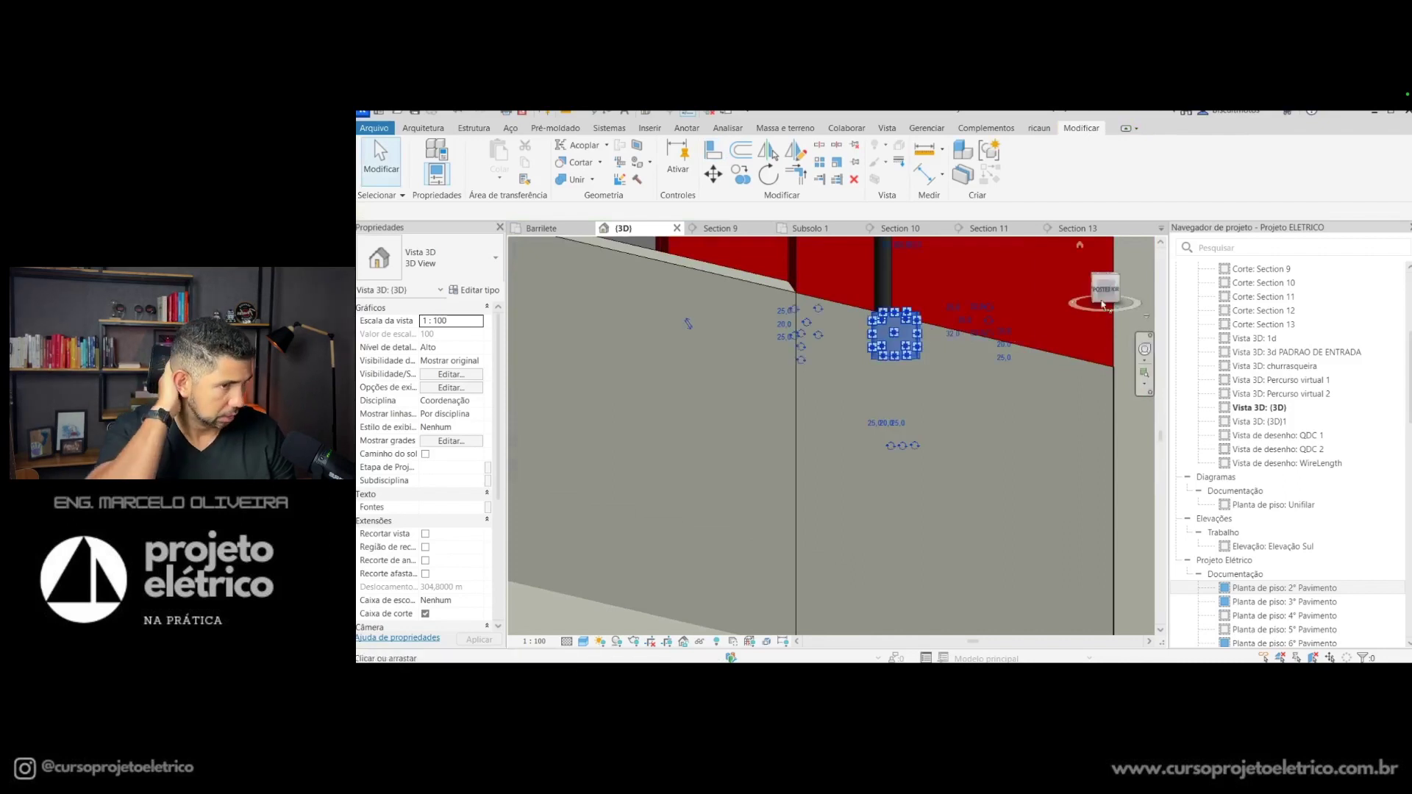
scroll(1030, 410, "up", 4)
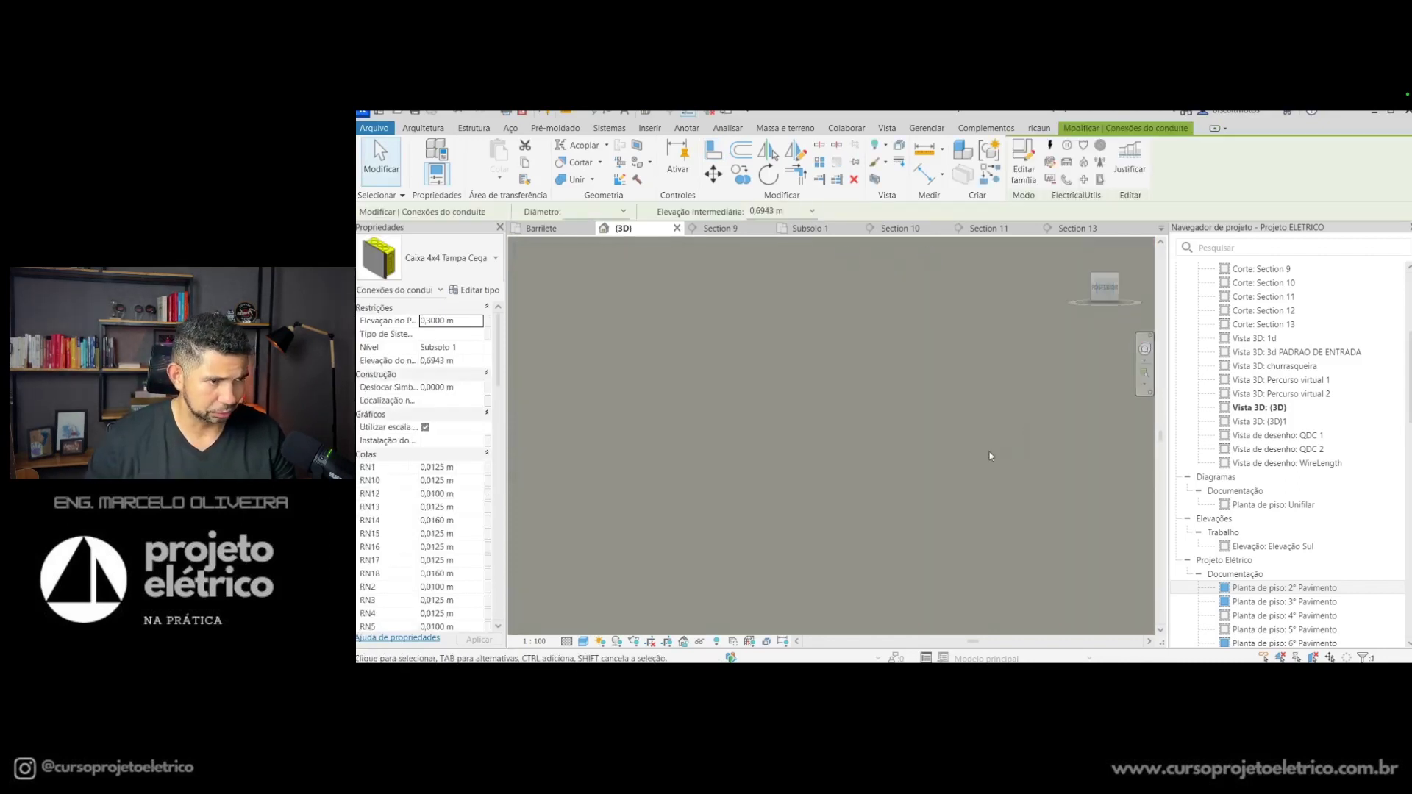
scroll(993, 452, "down", 2)
scroll(981, 493, "down", 2)
scroll(974, 529, "down", 2)
scroll(919, 471, "down", 2)
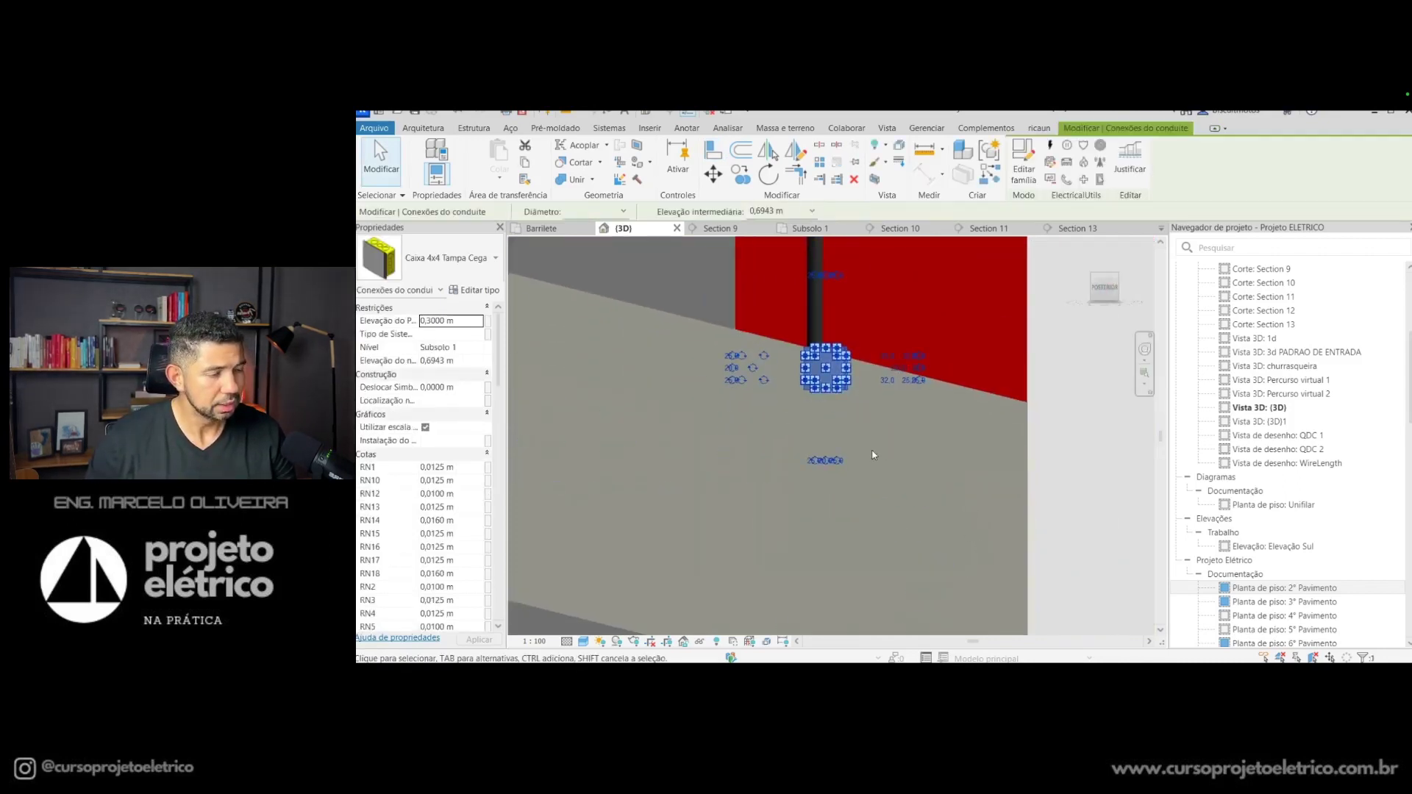
key("Escape")
scroll(842, 391, "up", 2)
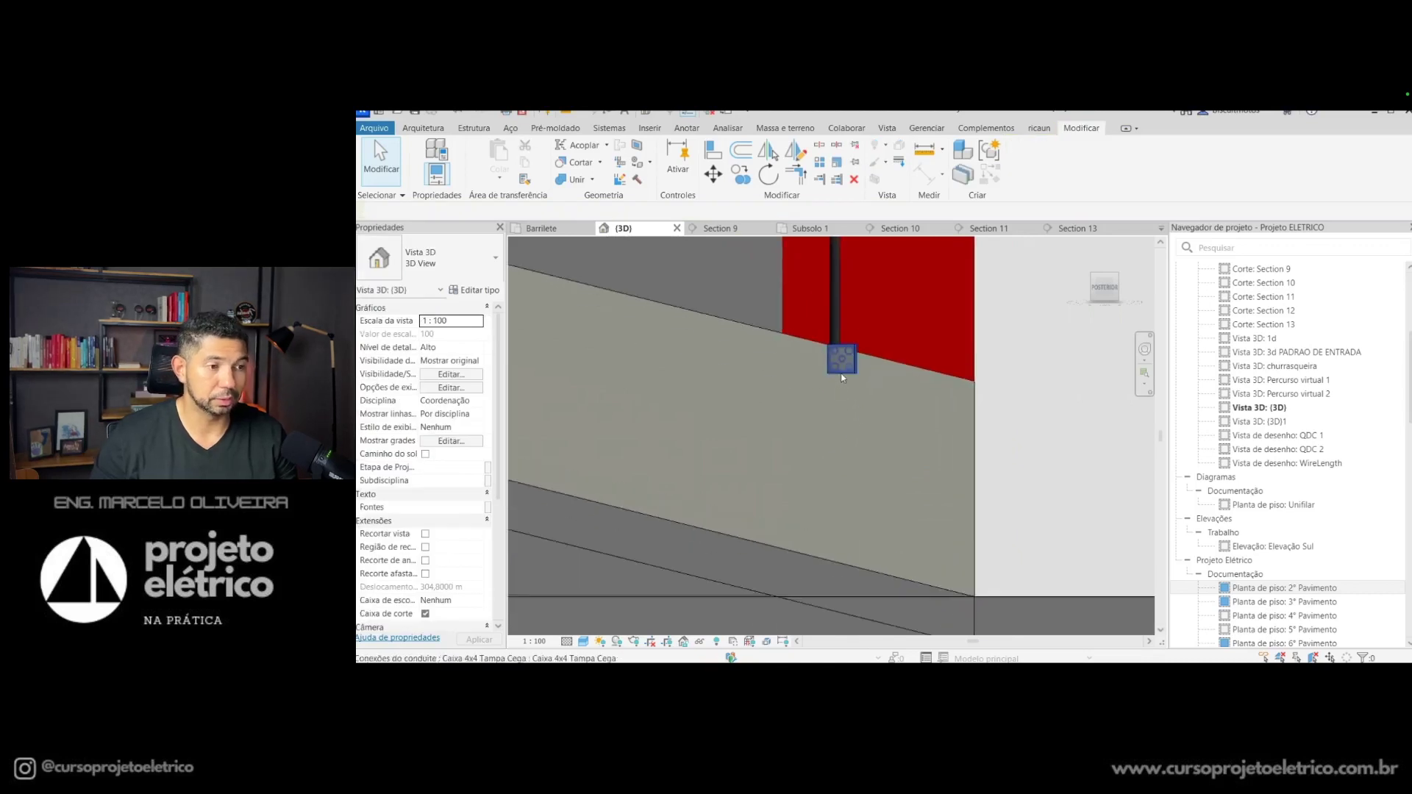
left_click(837, 357)
scroll(831, 353, "up", 2)
right_click(825, 347)
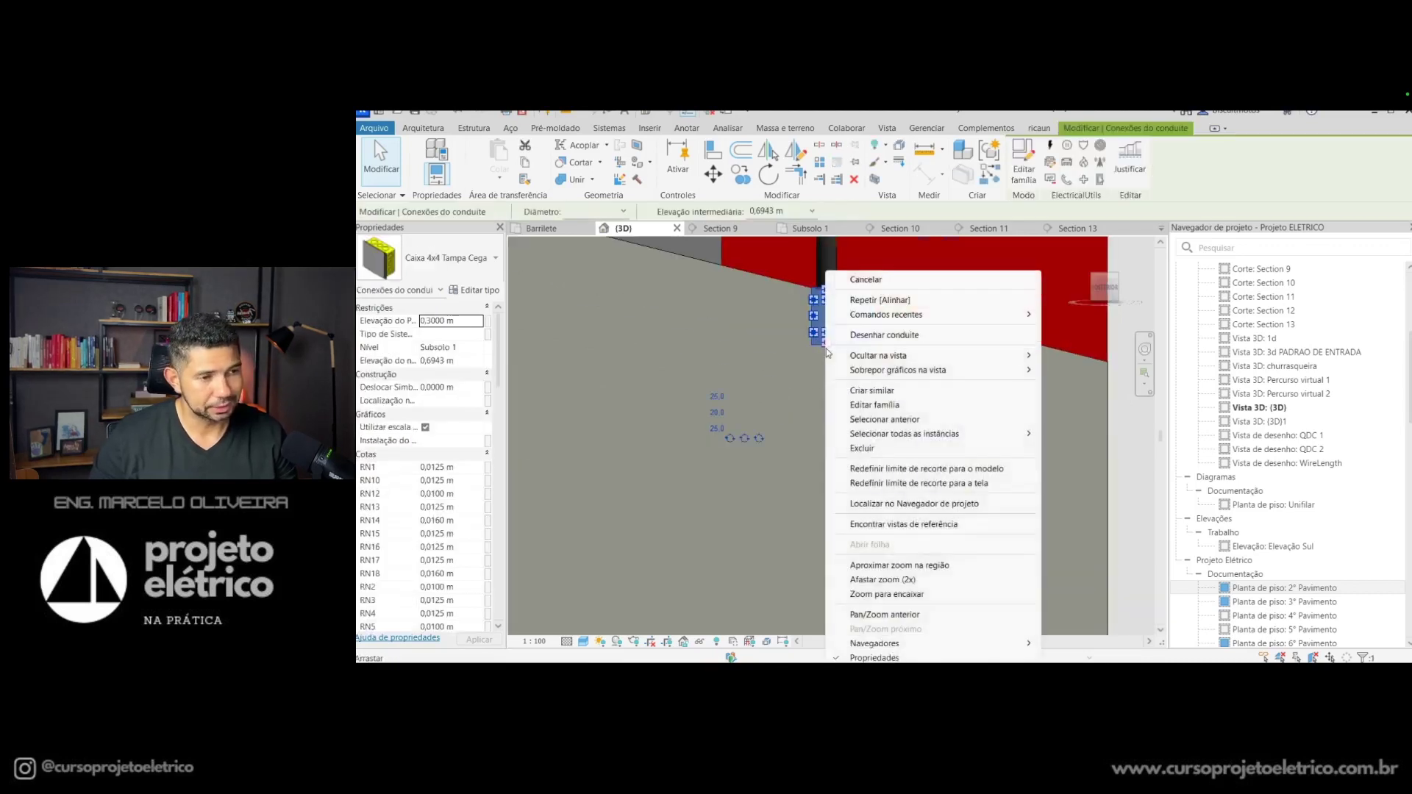
Step: In Section 10, select the Caixa 4x4 Tampa Cega box and right-click its connector
left_click(877, 336)
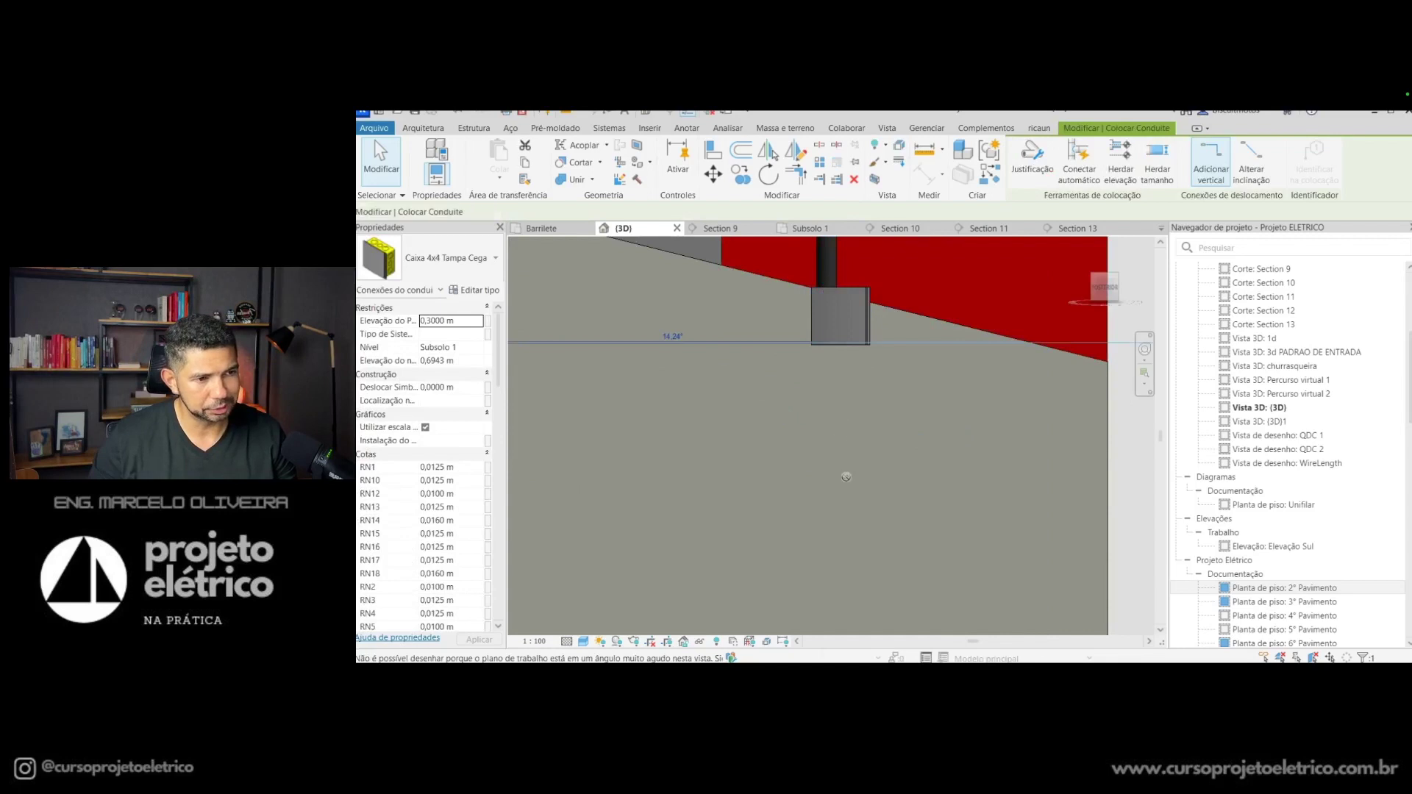
key("Escape")
key("Escape")
scroll(831, 390, "down", 2)
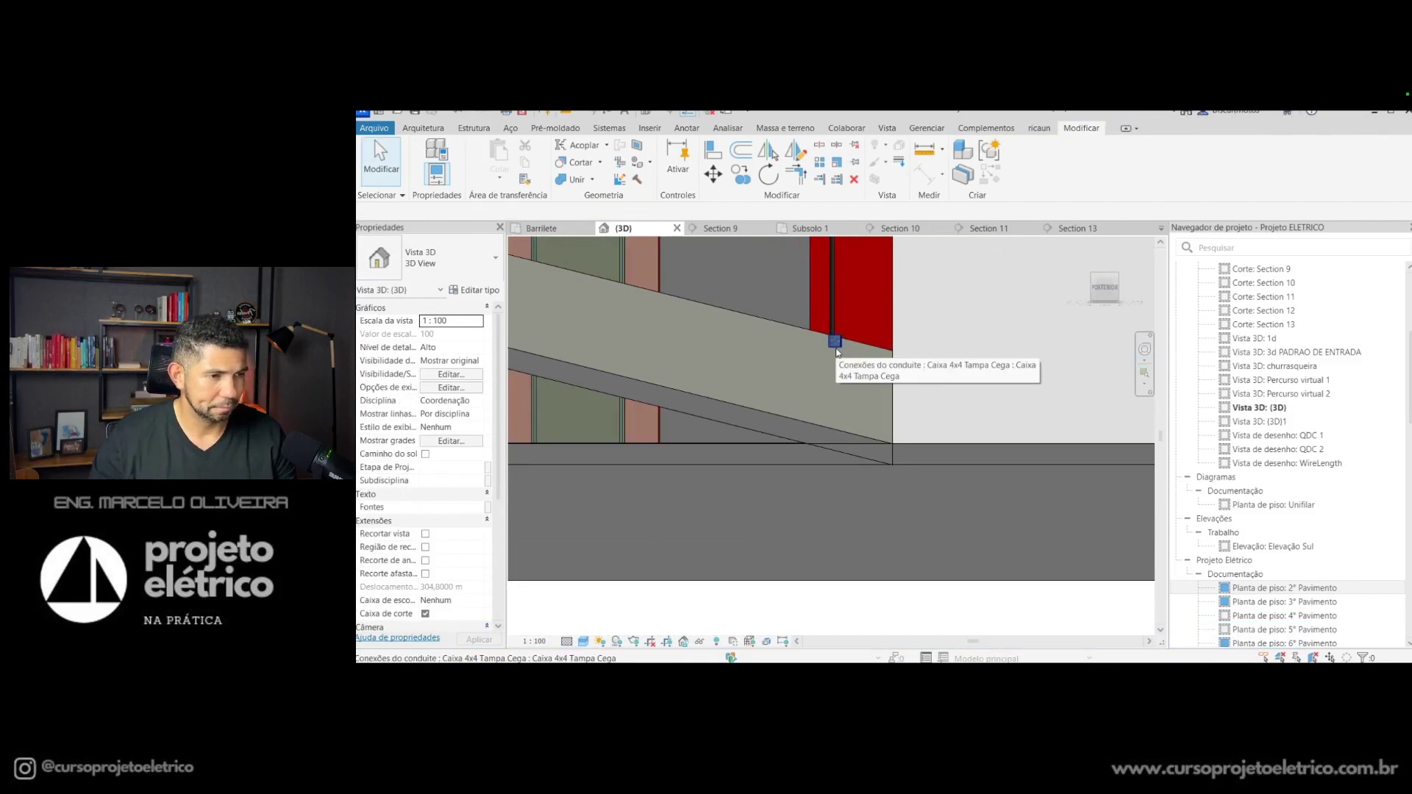
left_click(900, 228)
middle_click_drag(885, 386, 879, 261)
scroll(868, 435, "up", 3)
scroll(866, 375, "up", 2)
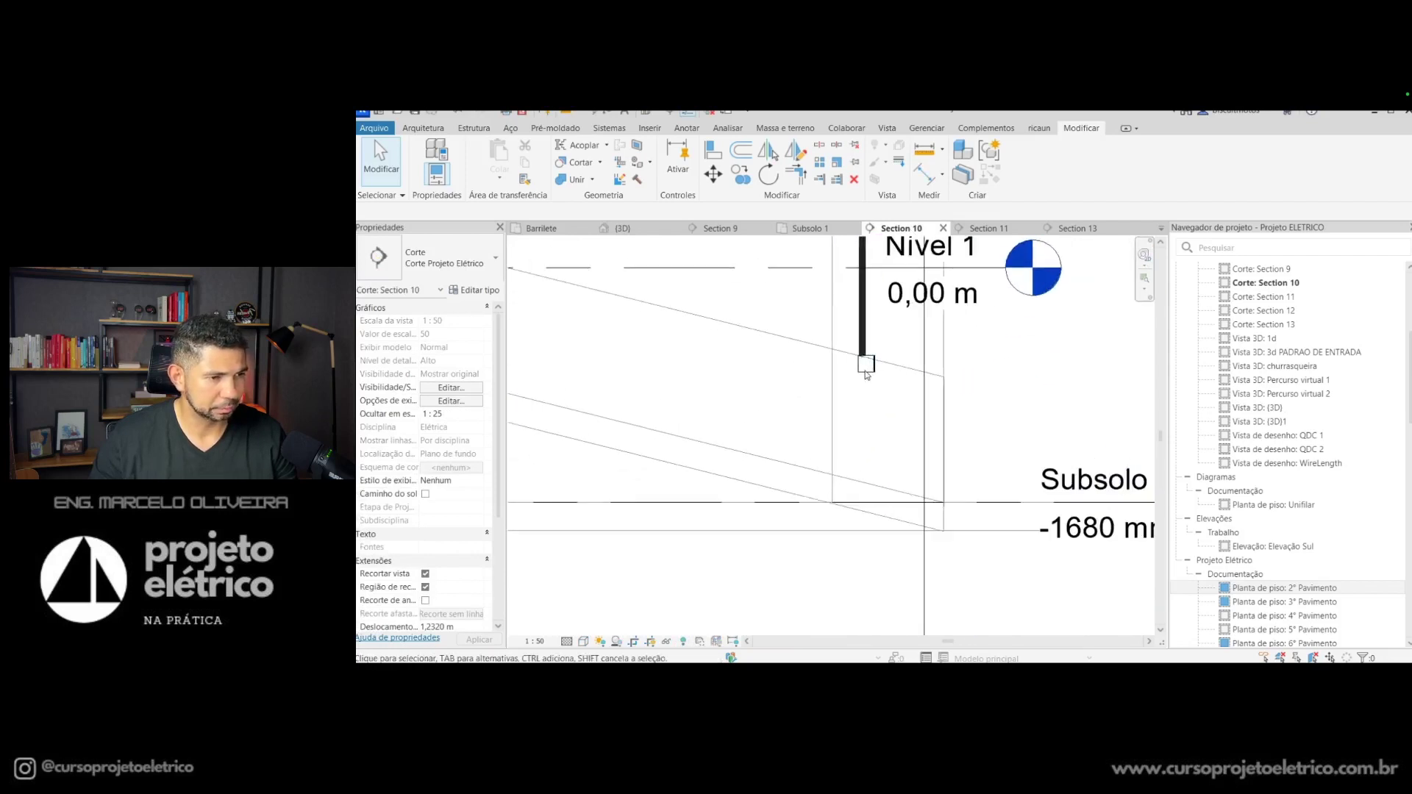
left_click(868, 365)
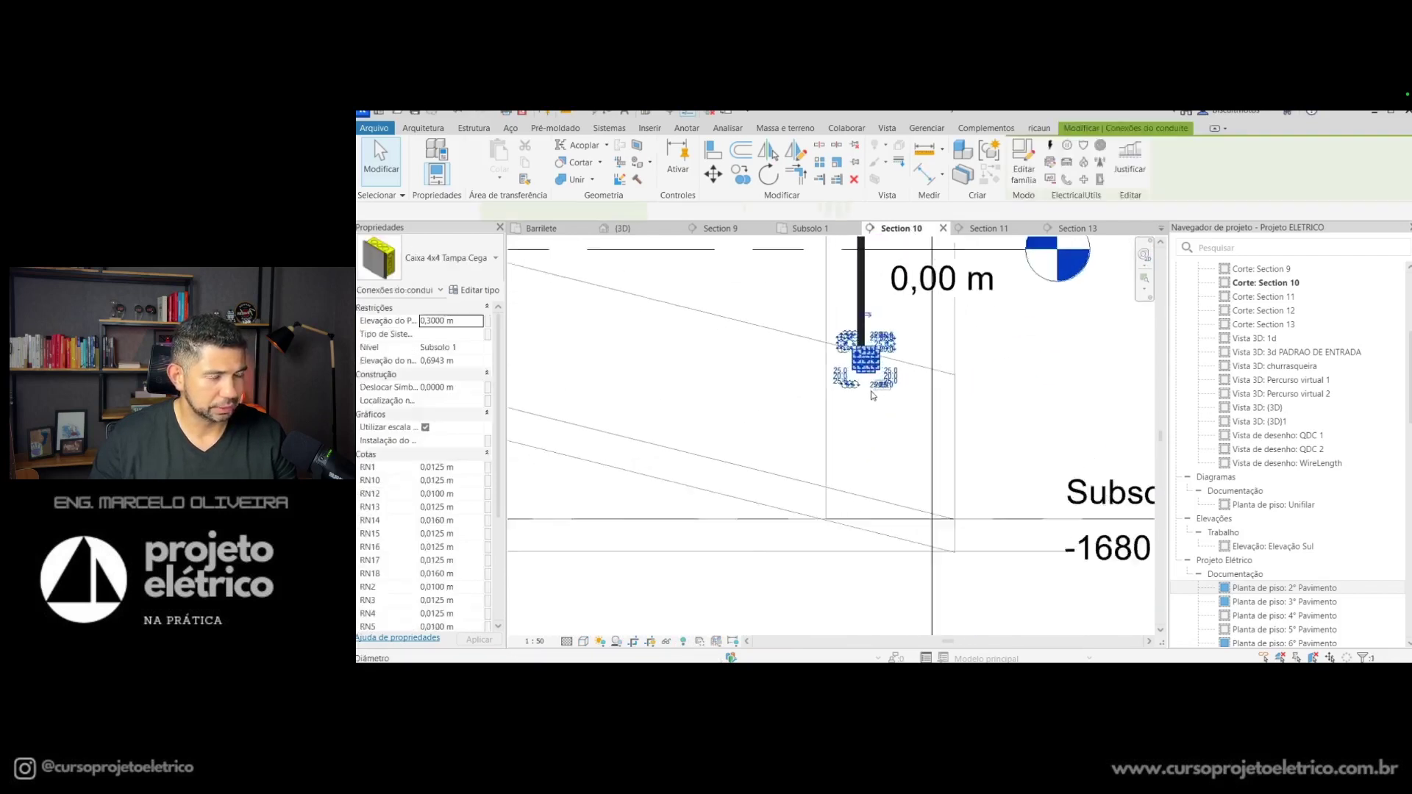
scroll(860, 361, "up", 4)
right_click(849, 343)
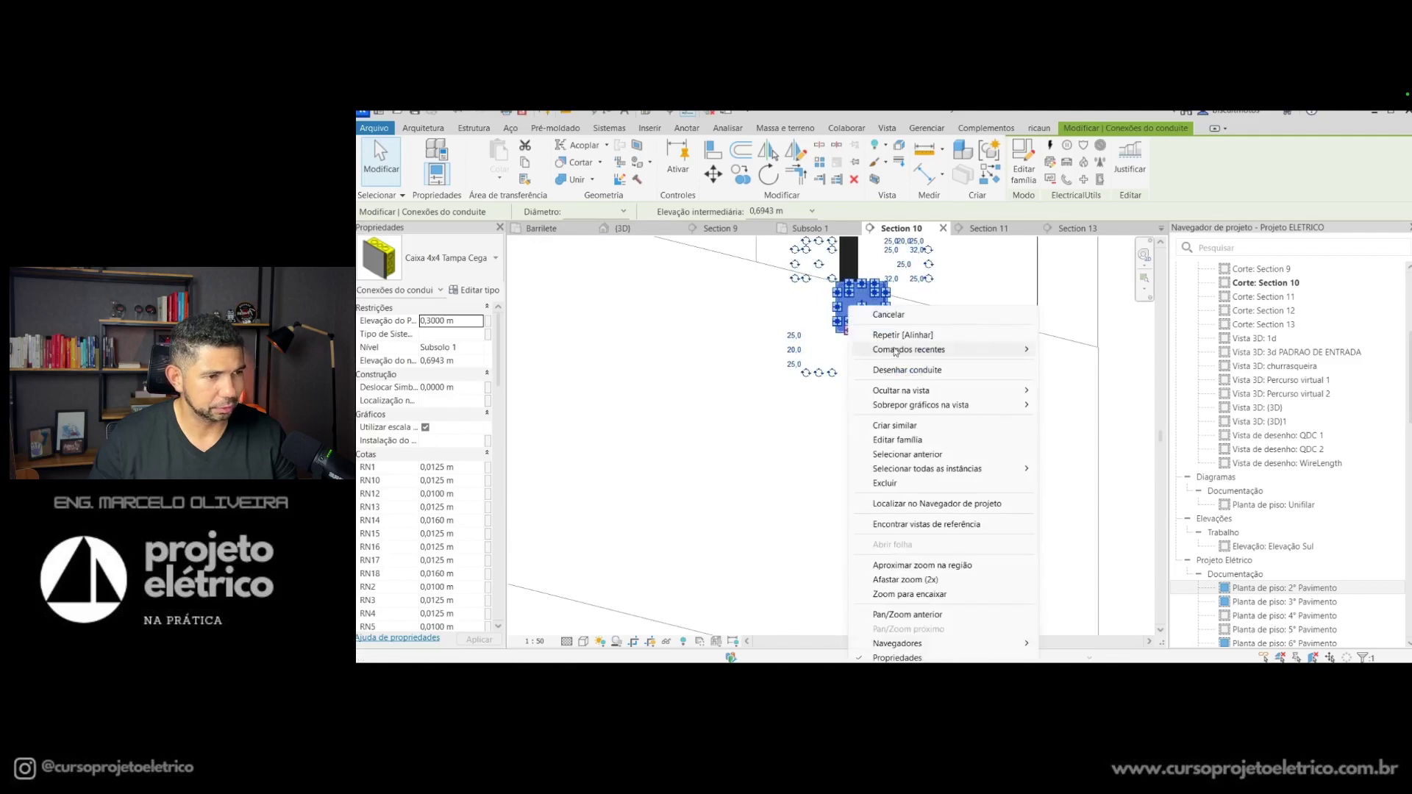
Step: Start a conduit from the box using the Eletroduto Rígido PVC com Rosca type
left_click(897, 373)
middle_click_drag(865, 566, 843, 495)
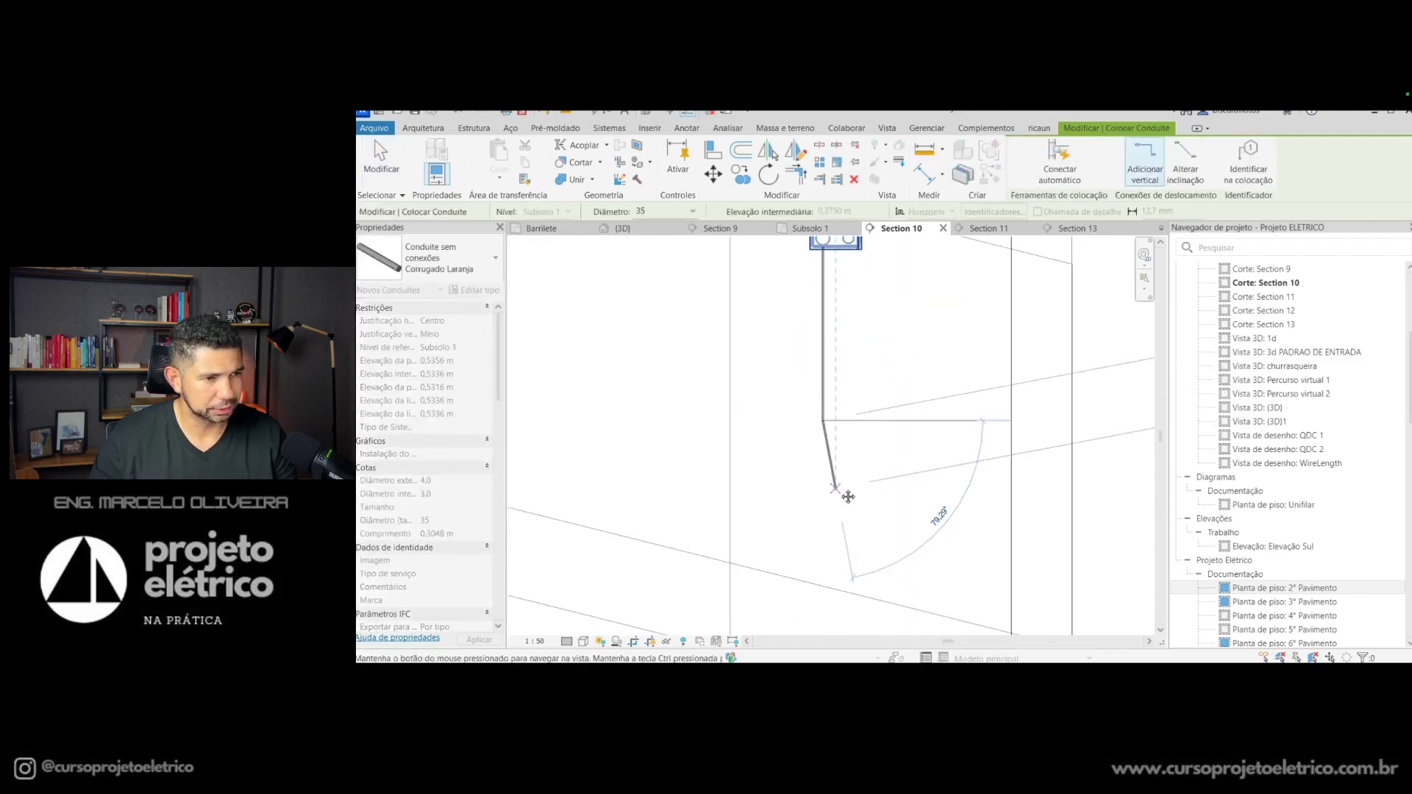
left_click(456, 257)
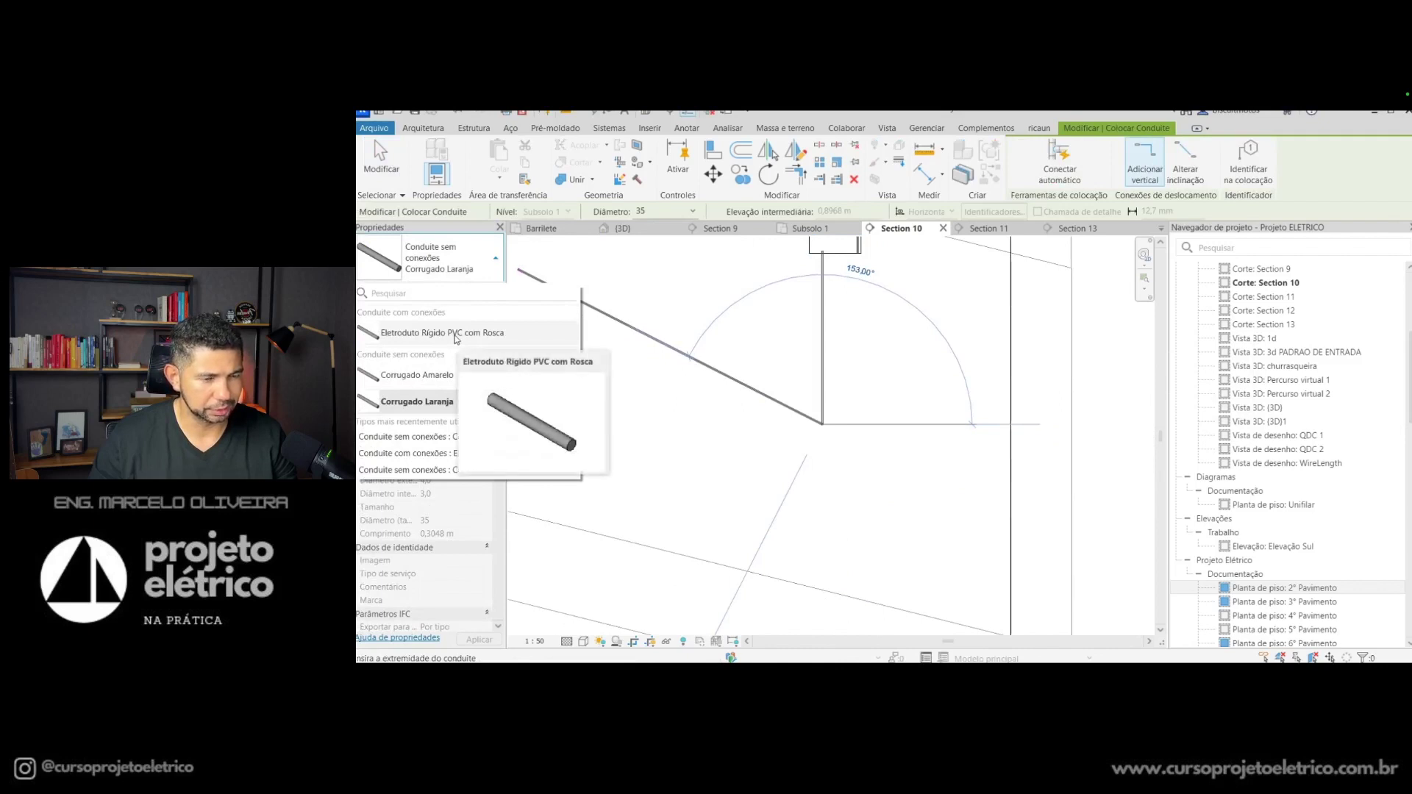
left_click(455, 335)
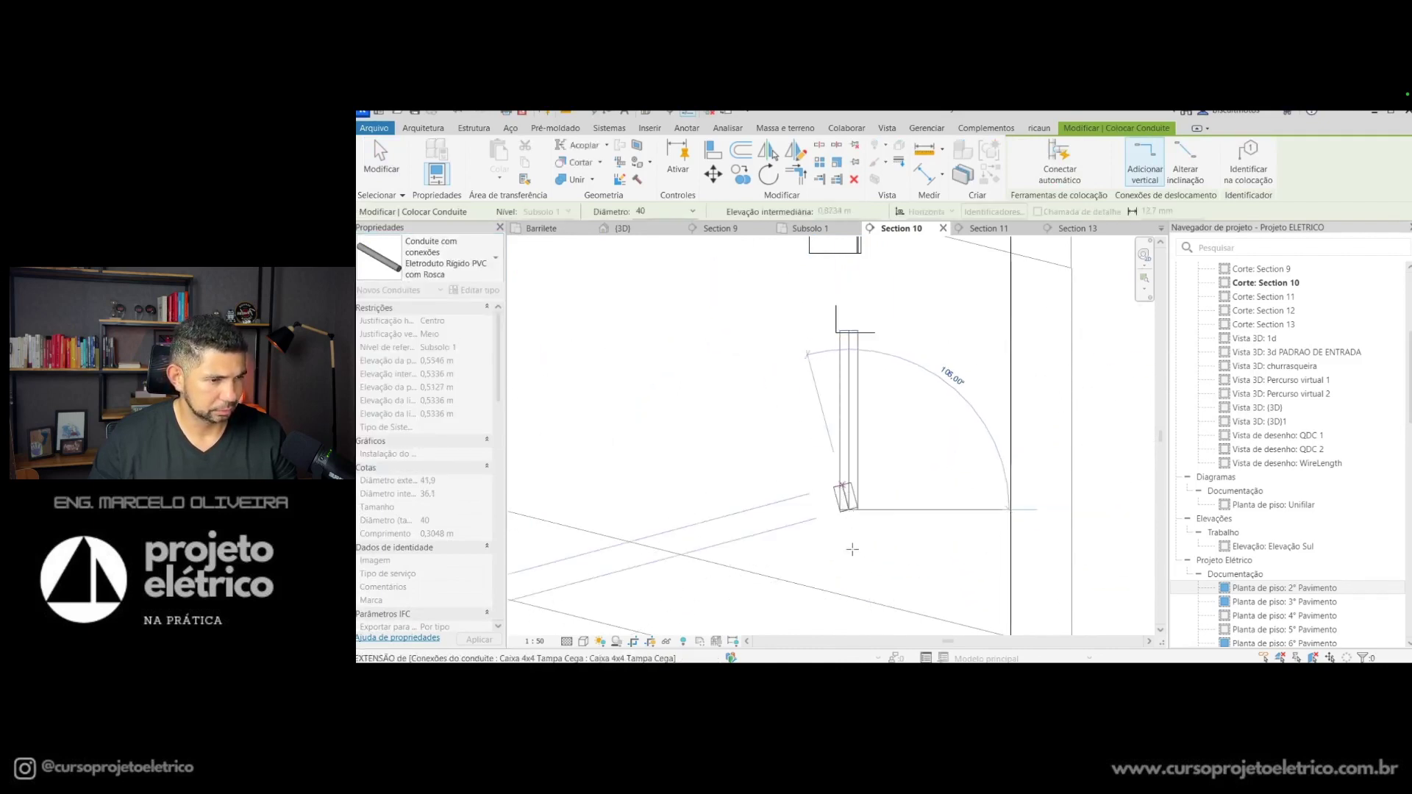
scroll(847, 573, "up", 3)
Step: Draw the 40 mm conduit vertically down from the box to Subsolo 1
left_click(847, 511)
middle_click_drag(811, 552, 816, 440)
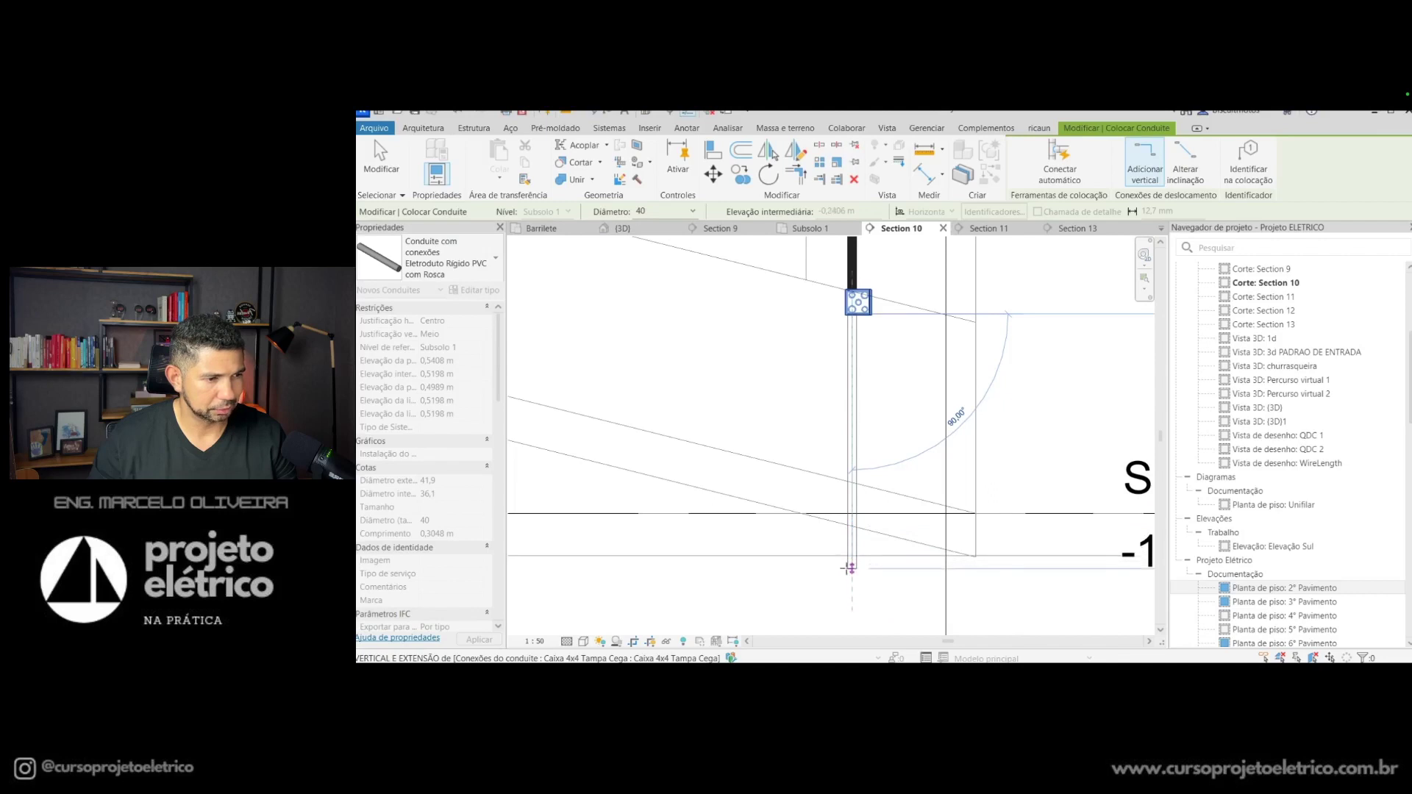
scroll(850, 572, "down", 1)
scroll(849, 572, "down", 1)
scroll(846, 515, "down", 1)
scroll(838, 456, "down", 1)
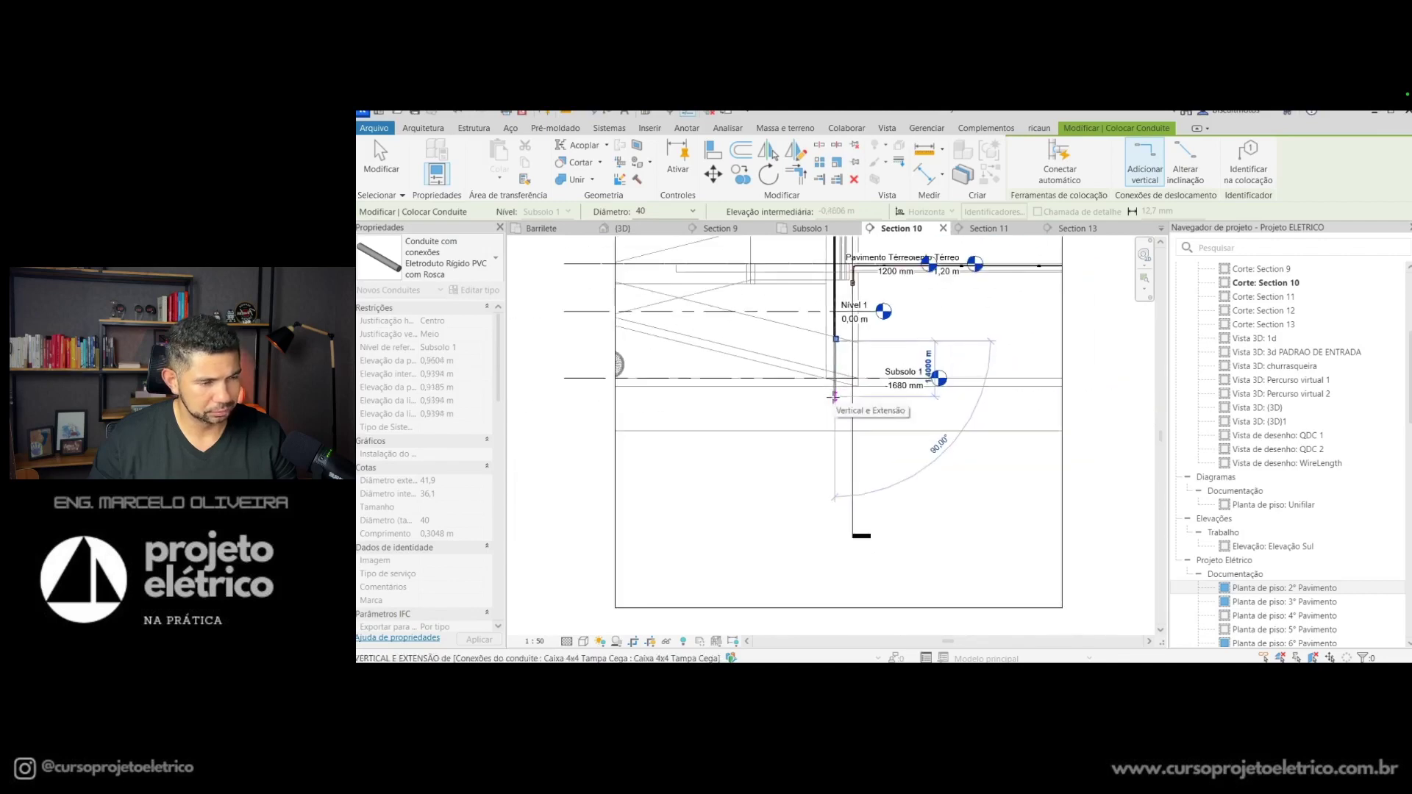
scroll(835, 398, "down", 1)
scroll(834, 397, "up", 3)
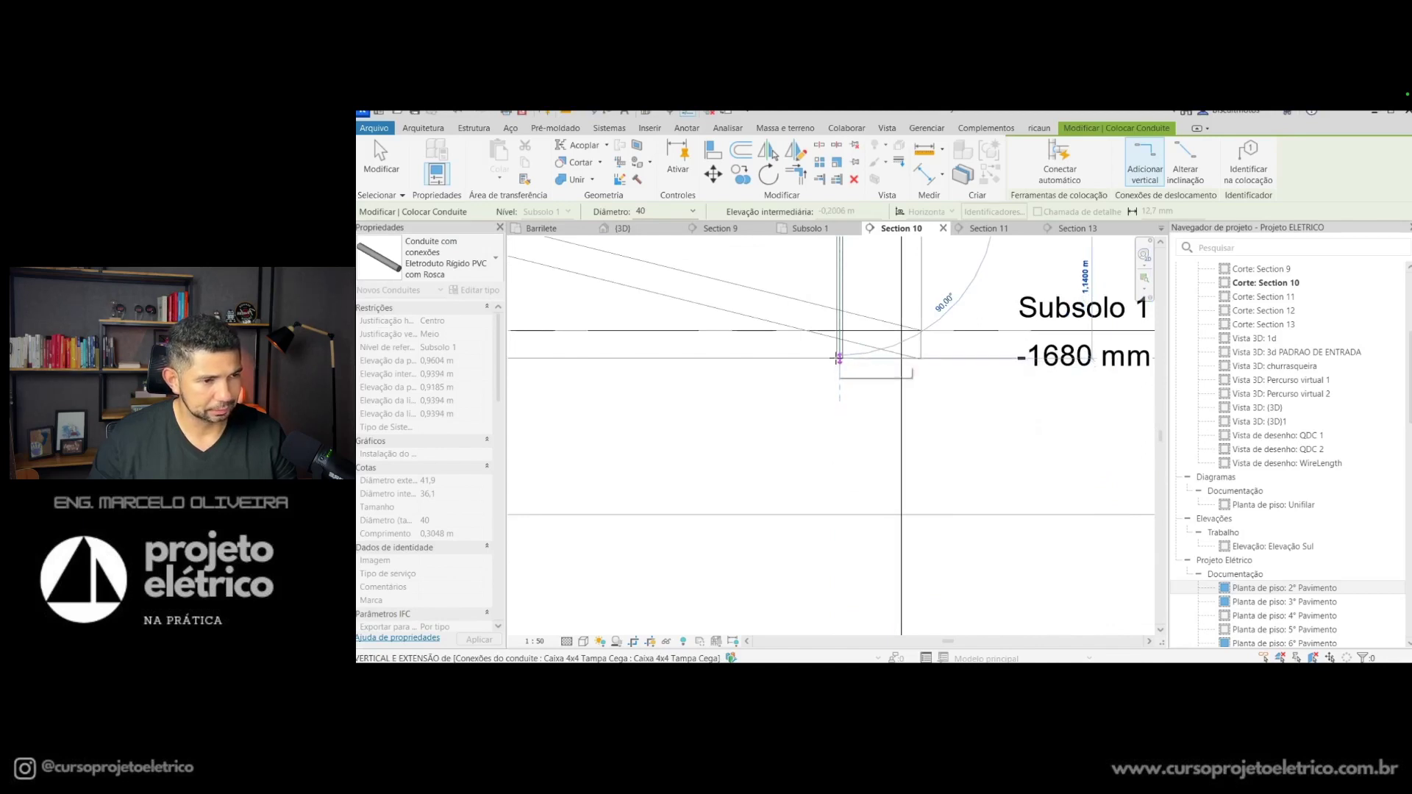
left_click(840, 362)
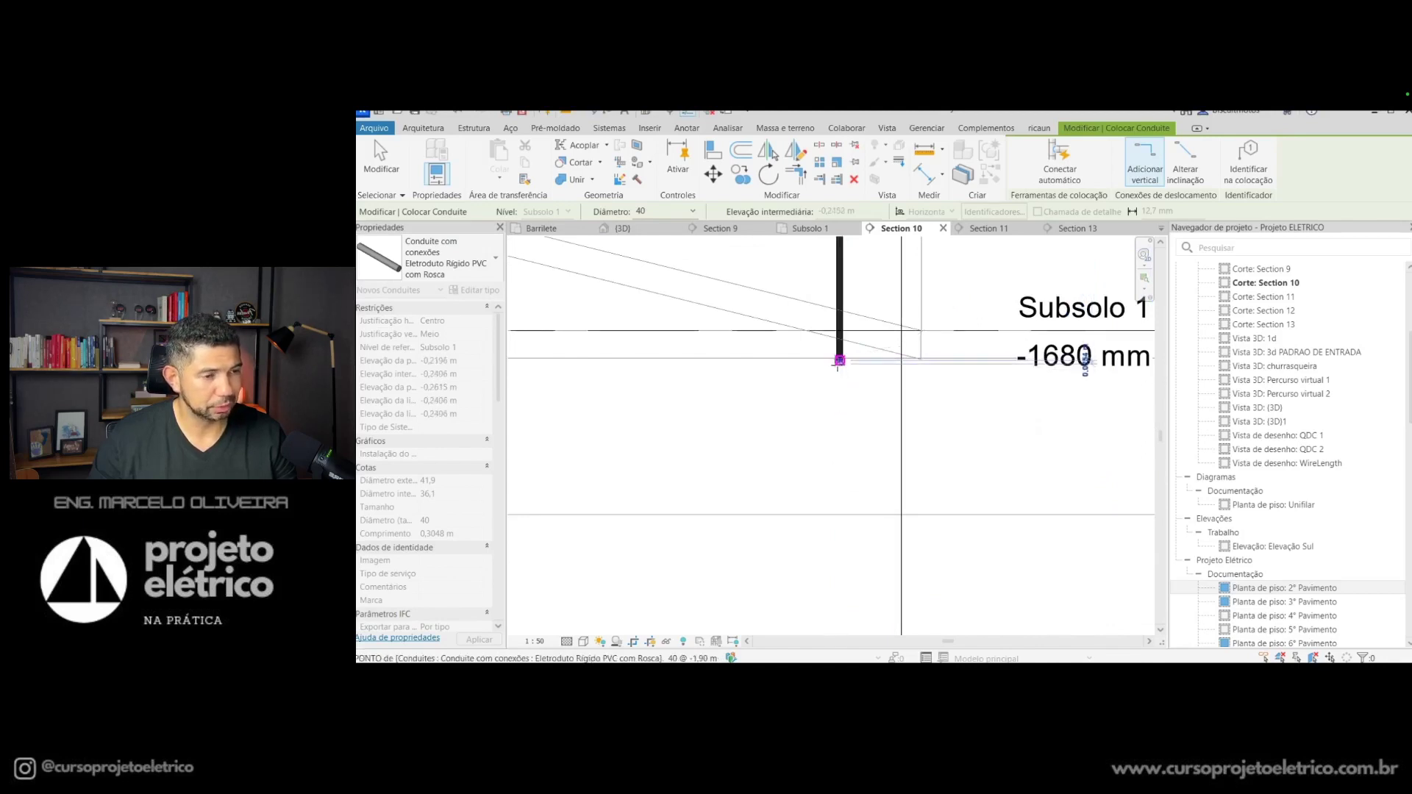
key("Escape")
key("Escape")
scroll(840, 416, "up", 2)
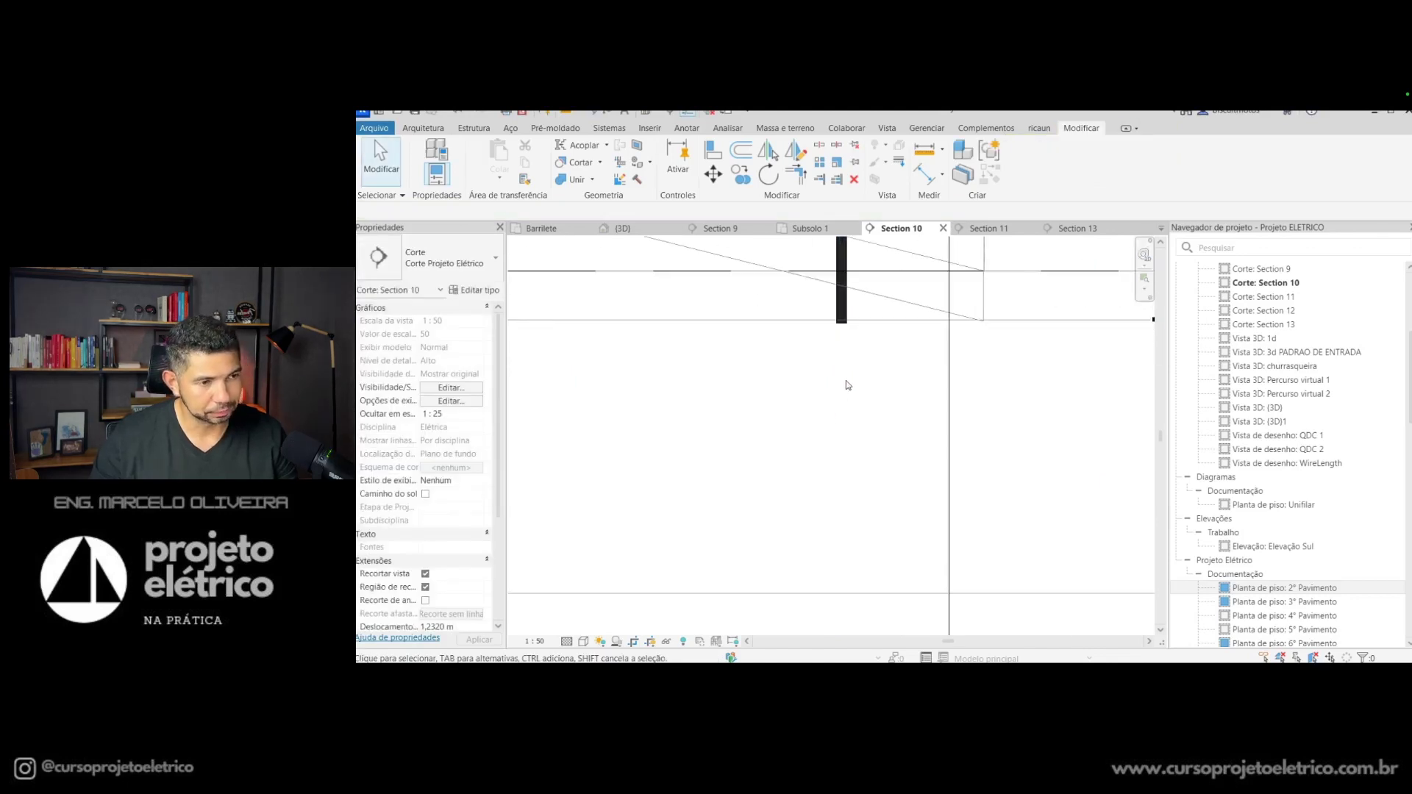
Step: Select and inspect the new vertical conduit in Section 10
scroll(846, 386, "down", 2)
scroll(845, 388, "down", 2)
scroll(845, 390, "up", 2)
scroll(848, 360, "up", 1)
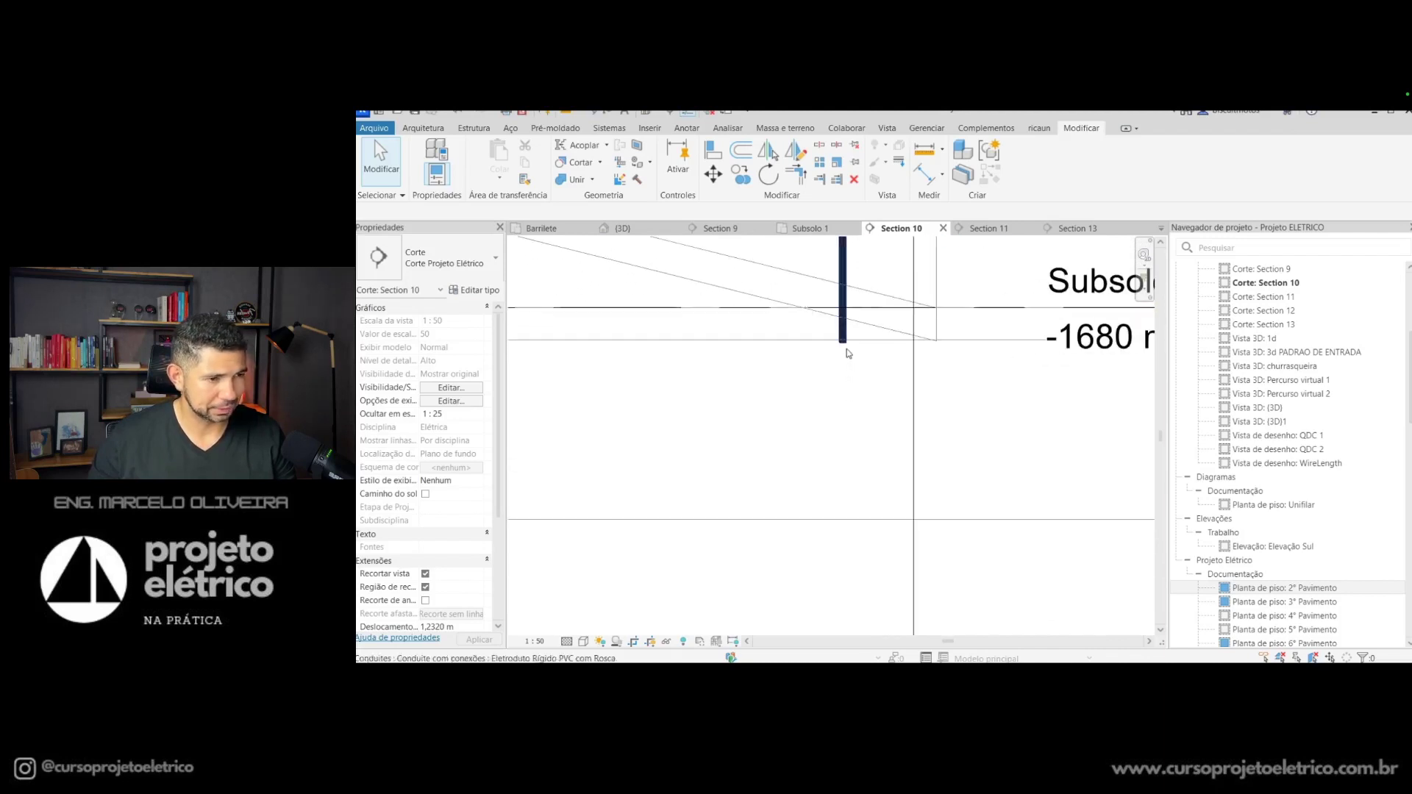
left_click(844, 342)
scroll(846, 345, "up", 1)
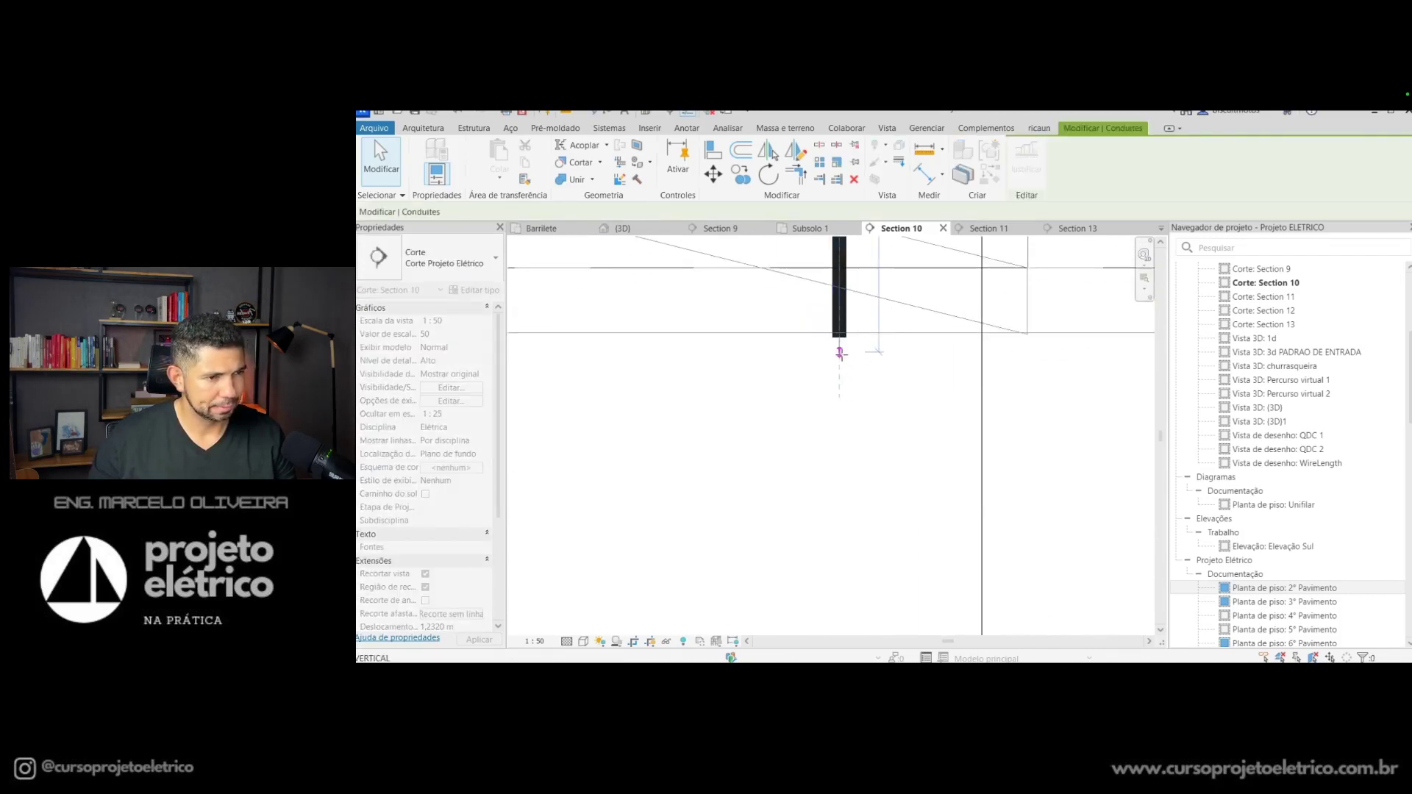
left_click(848, 362)
scroll(857, 426, "down", 2)
scroll(845, 456, "down", 2)
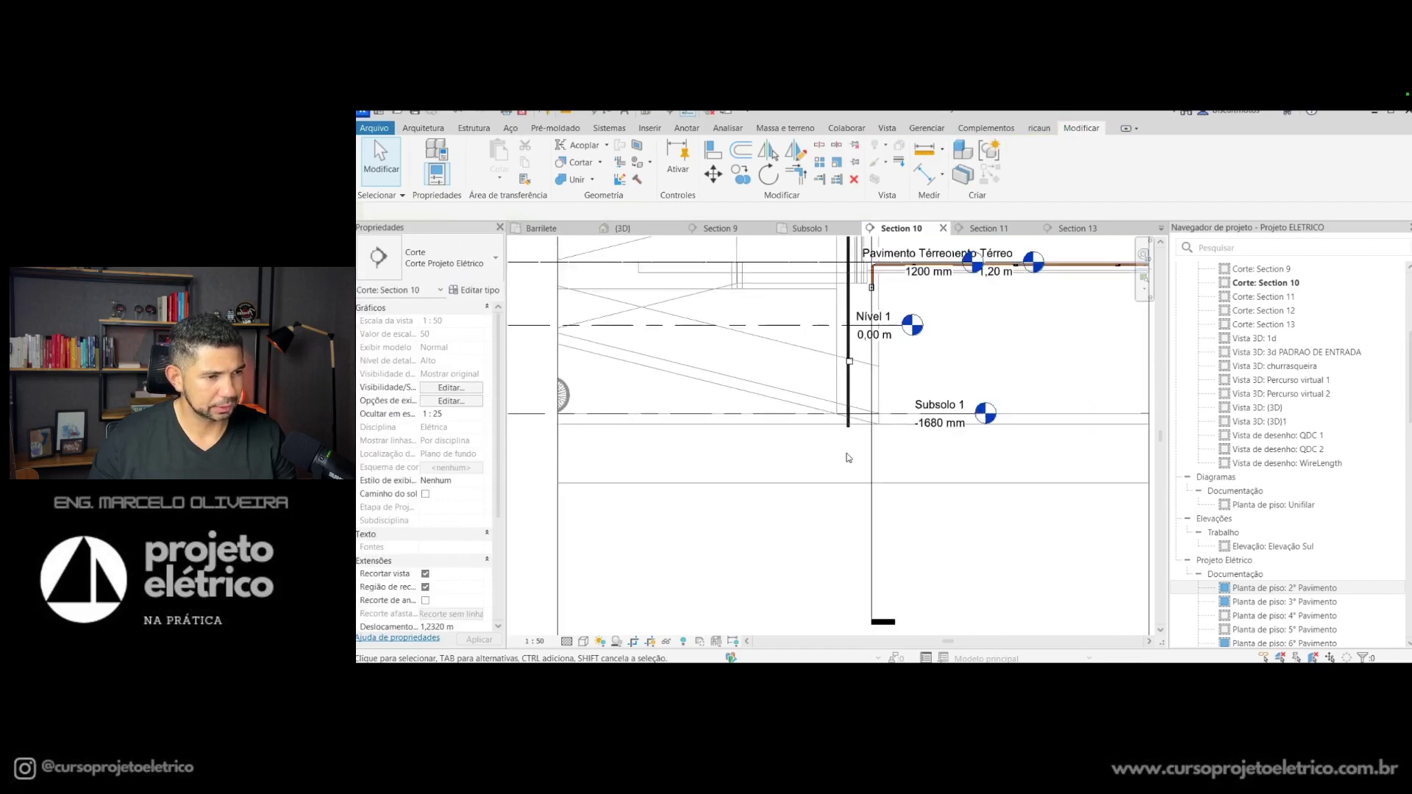
scroll(853, 368, "up", 1)
scroll(853, 360, "up", 3)
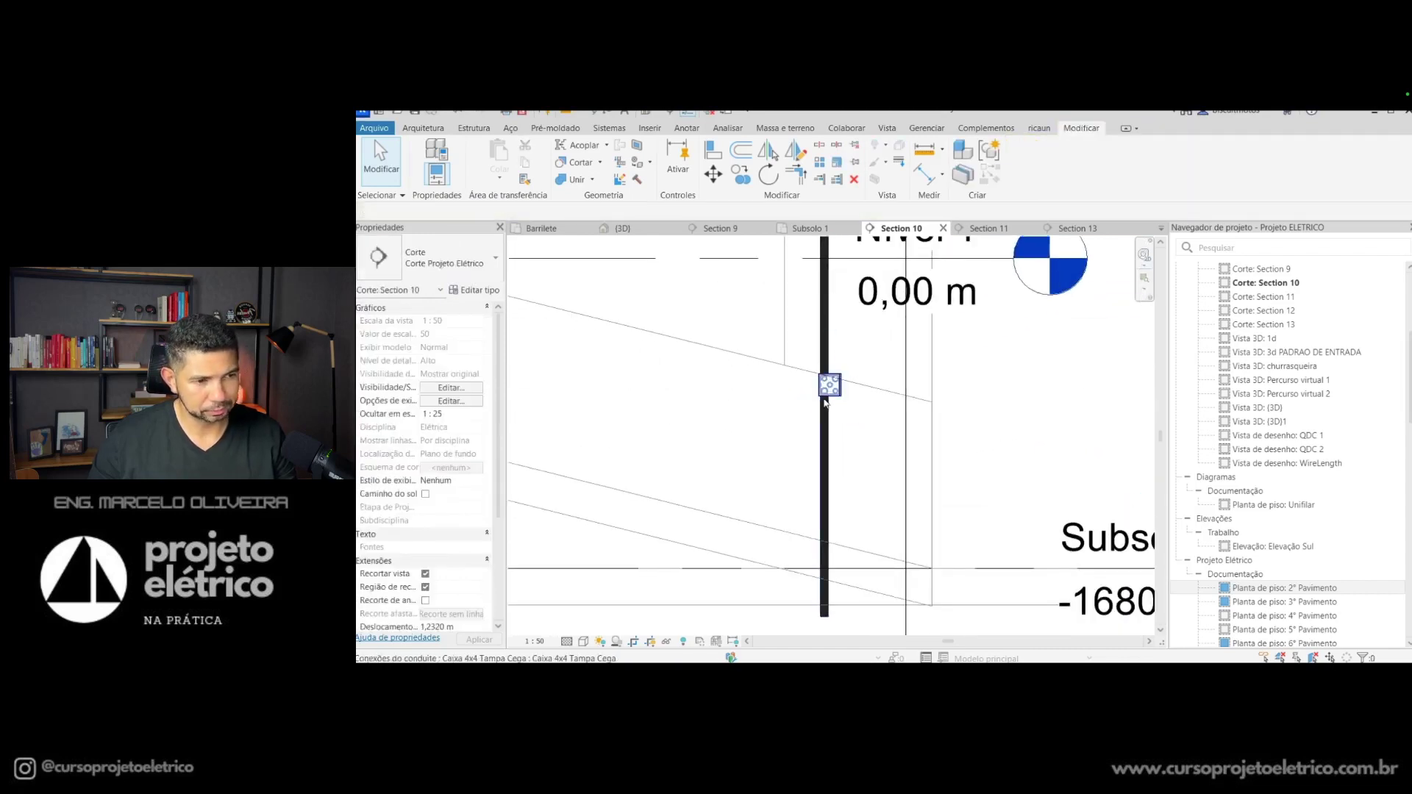
Step: Nudge the 4x4 box slightly upward along the vertical conduit
scroll(825, 396, "up", 2)
scroll(853, 419, "down", 2)
scroll(875, 441, "down", 1)
scroll(880, 478, "down", 1)
middle_click_drag(880, 478, 794, 533)
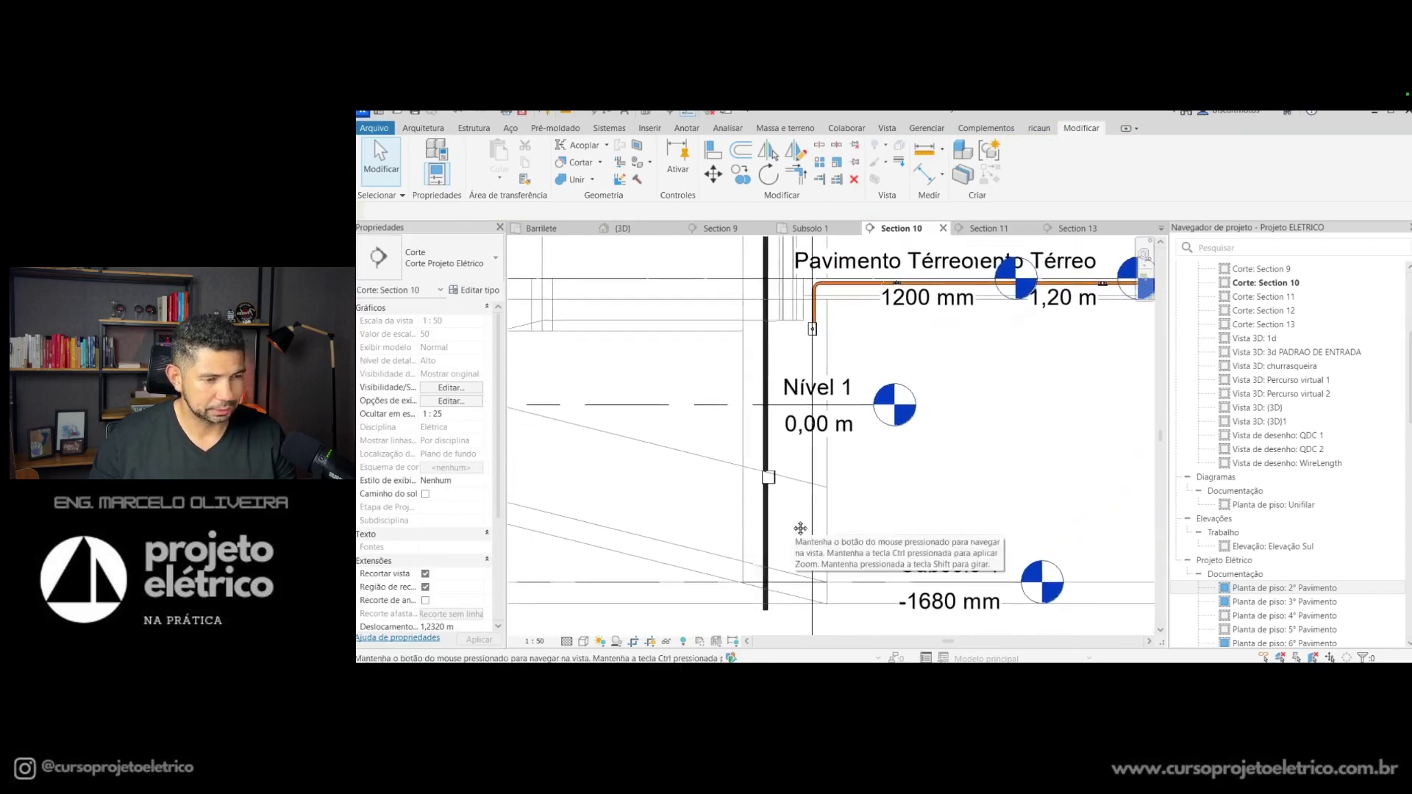
left_click(771, 478)
key("Up")
key("Up")
key("Up")
key("Up")
key("Up")
key("Up")
key("Up")
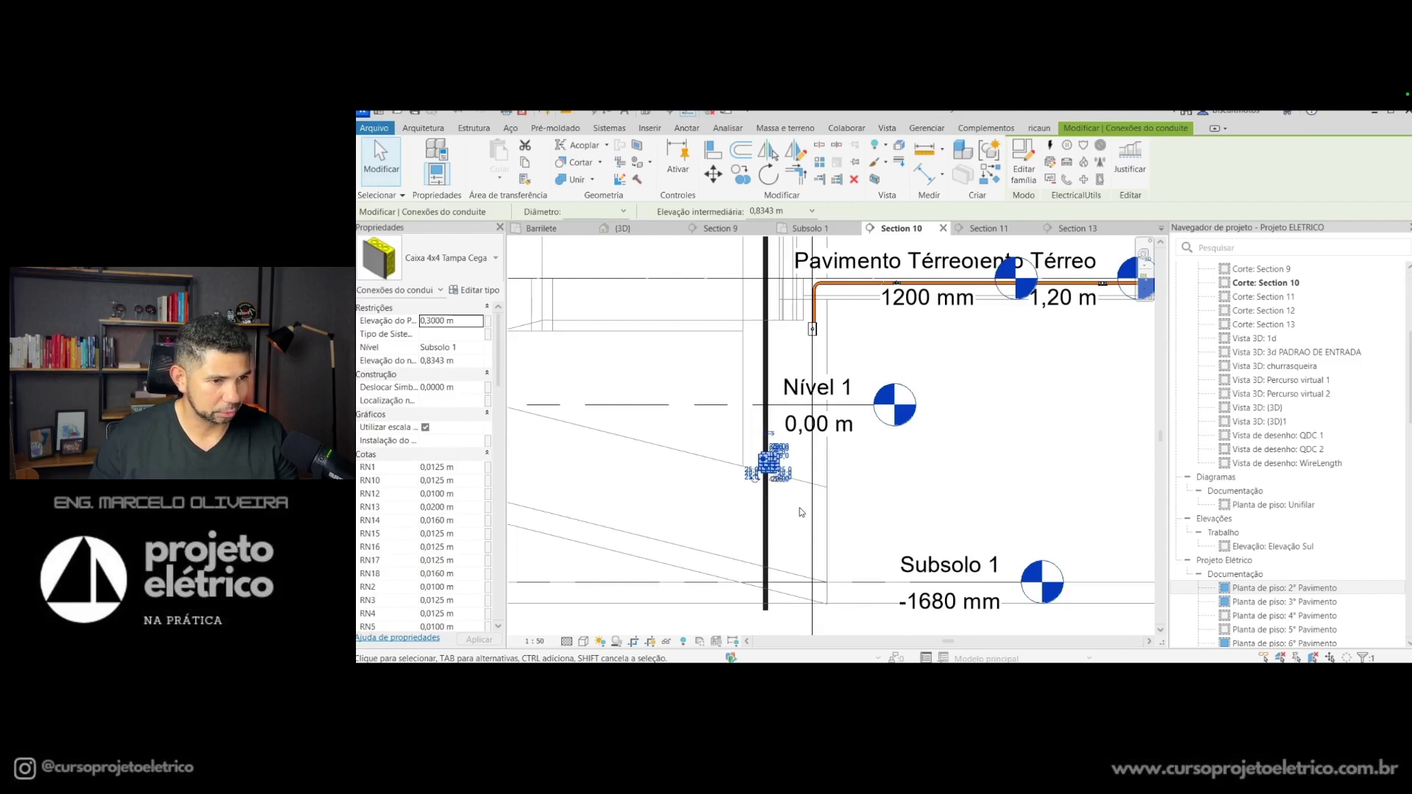
left_click(871, 497)
Step: Frame Nível 1 above Subsolo 1 and start the Tag tool (TG)
scroll(885, 532, "down", 1)
scroll(845, 559, "down", 1)
mouse_move(846, 559)
middle_mouse_down()
mouse_move(864, 570)
mouse_move(808, 409)
middle_mouse_up()
scroll(864, 570, "up", 1)
scroll(857, 573, "up", 2)
scroll(851, 574, "down", 1)
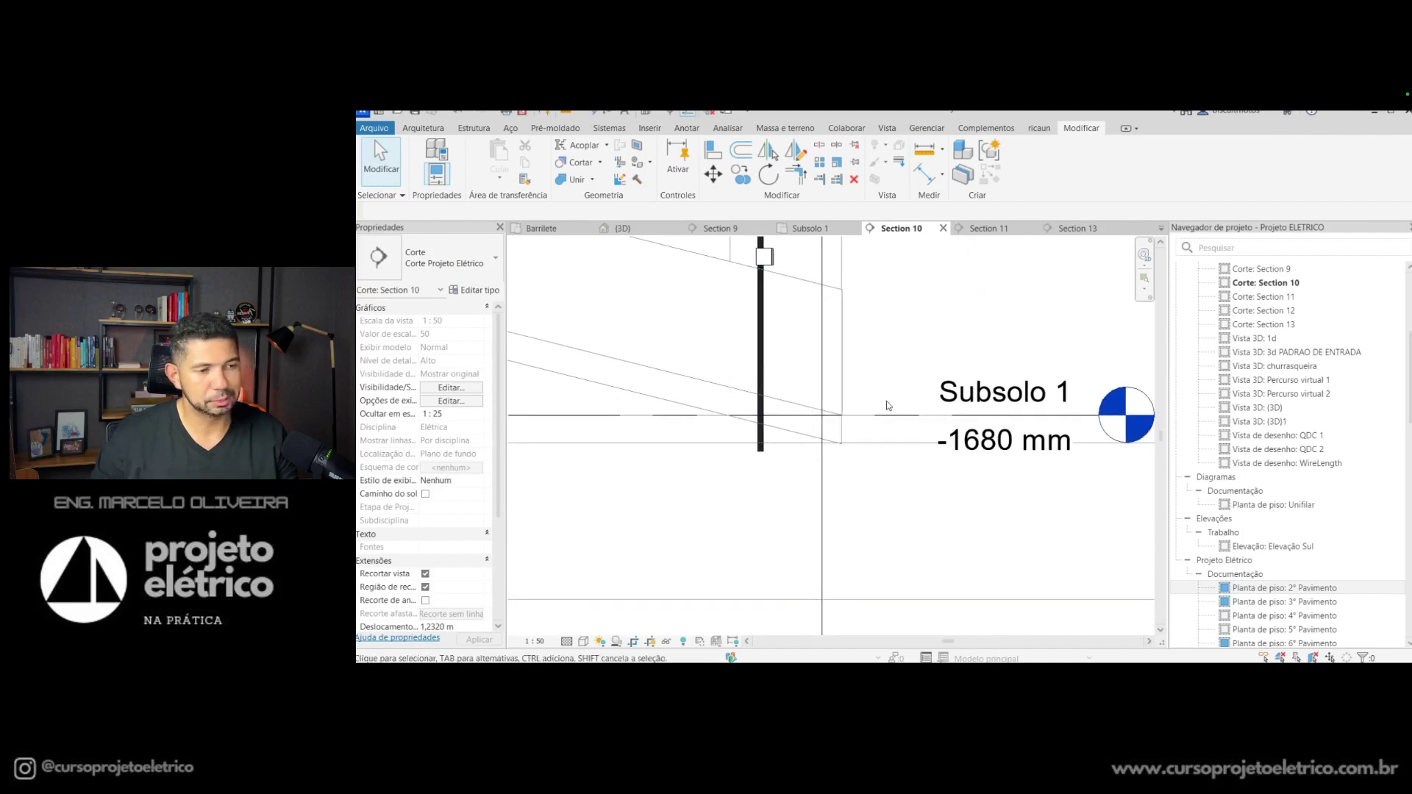
middle_click_drag(880, 373, 872, 504)
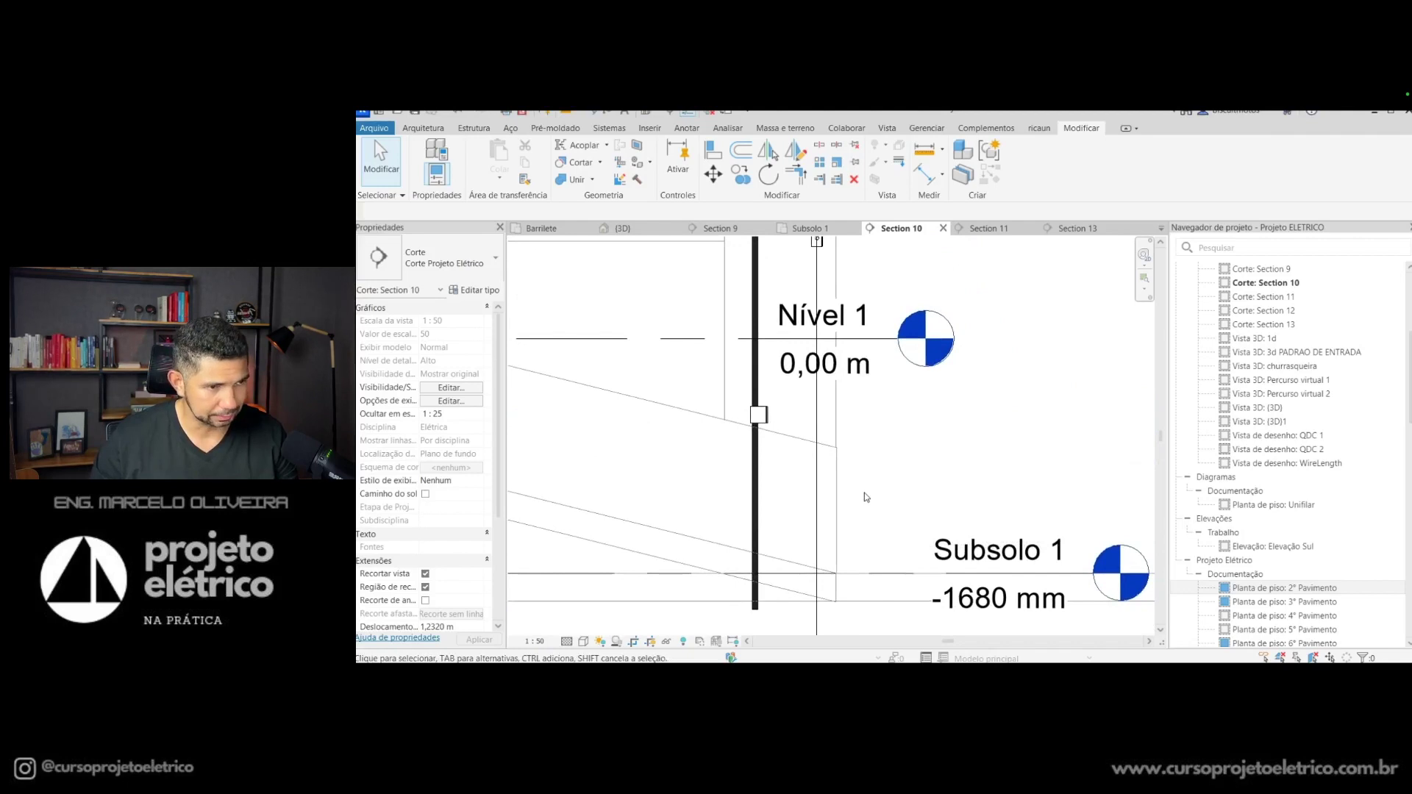
key("t")
key("g")
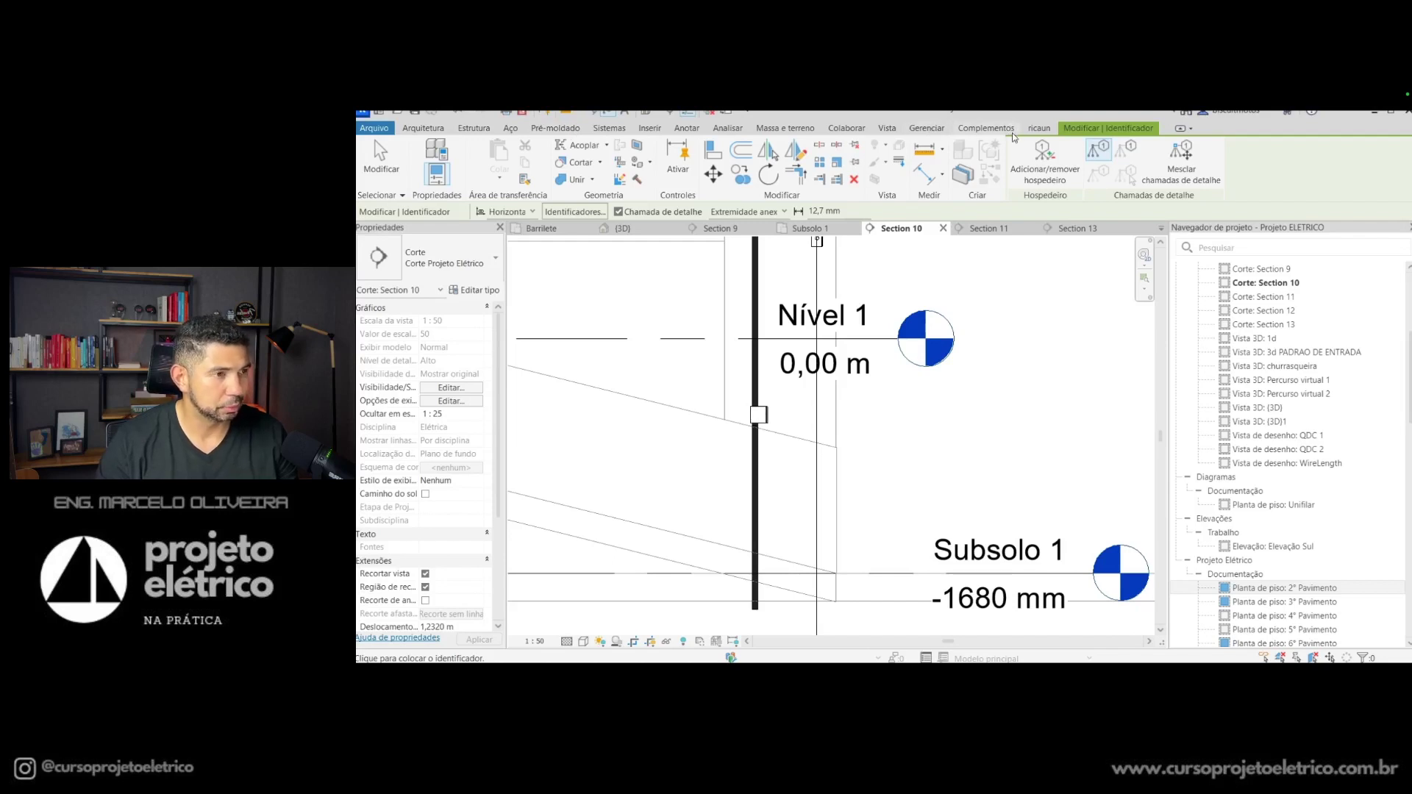
Step: Tag the 4x4 box with a Multi-Category tag and leader, then duplicate its tag type
scroll(1013, 137, "up", 8)
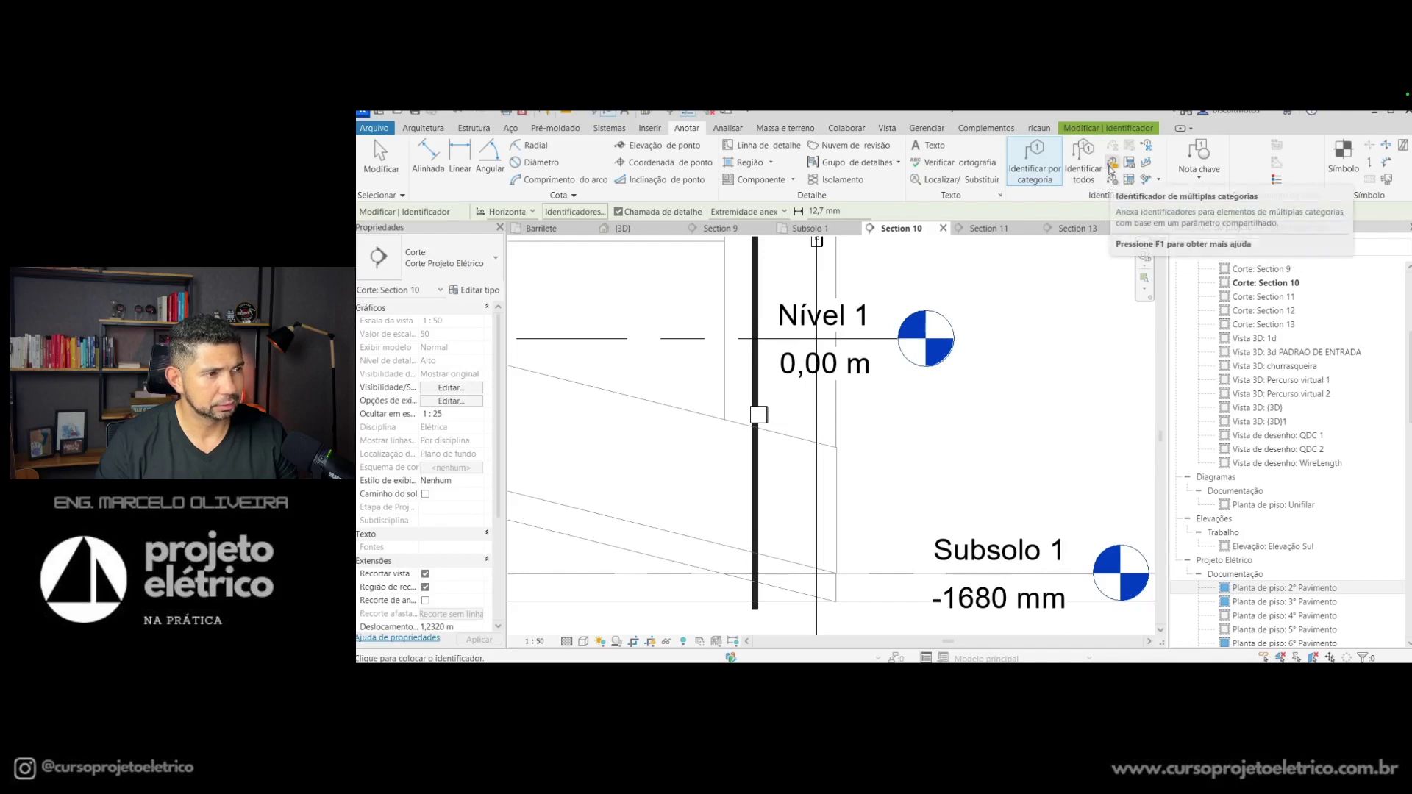
left_click(1109, 168)
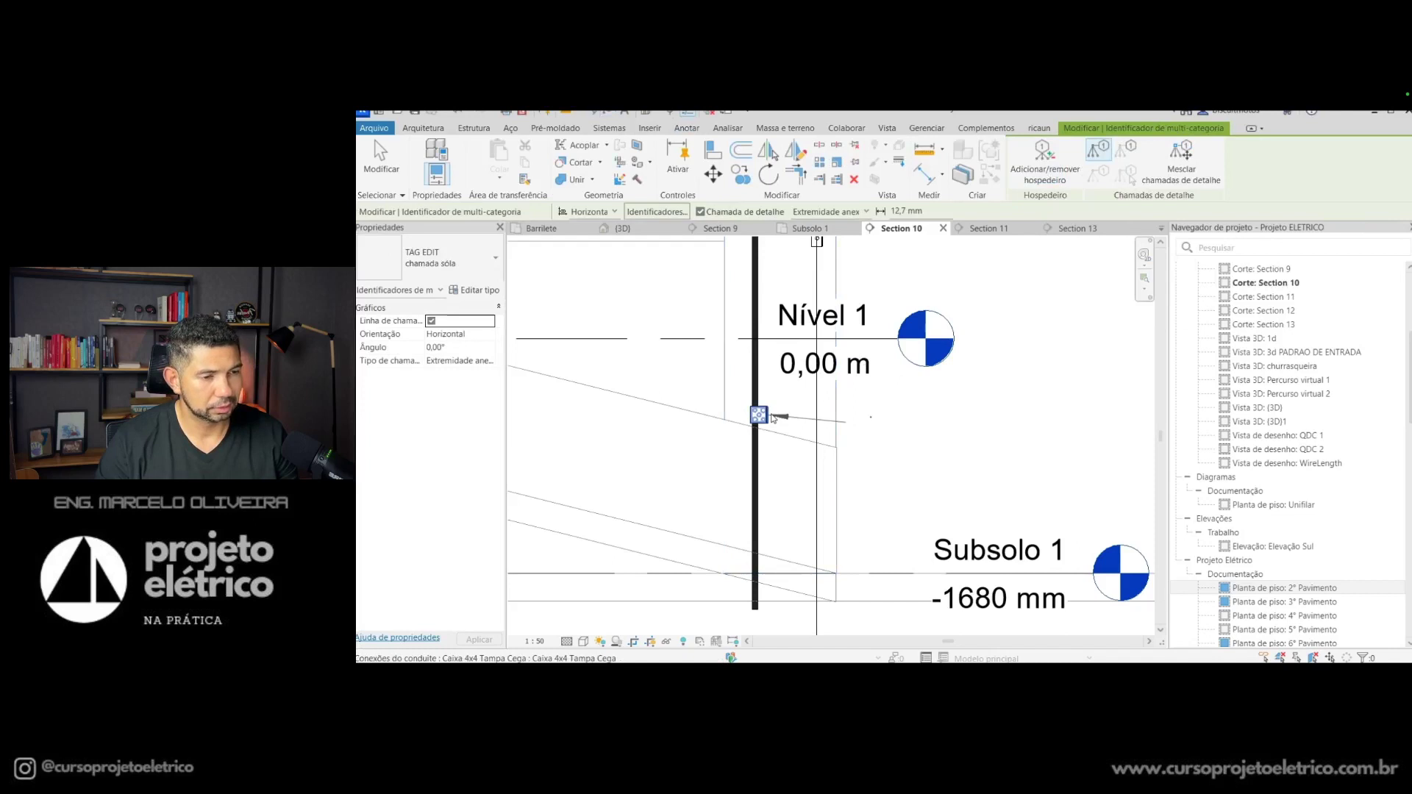
scroll(895, 438, "up", 2)
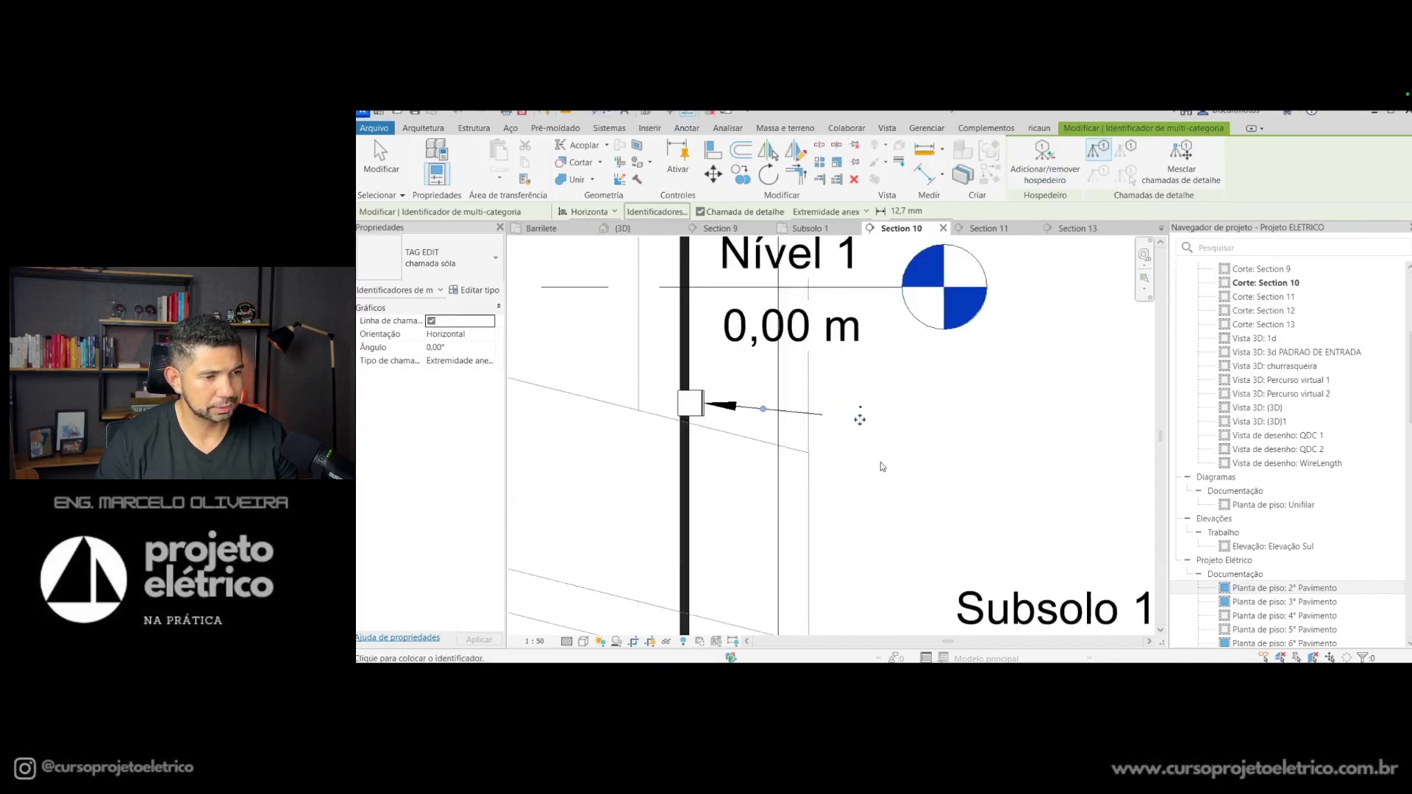
left_click(880, 462)
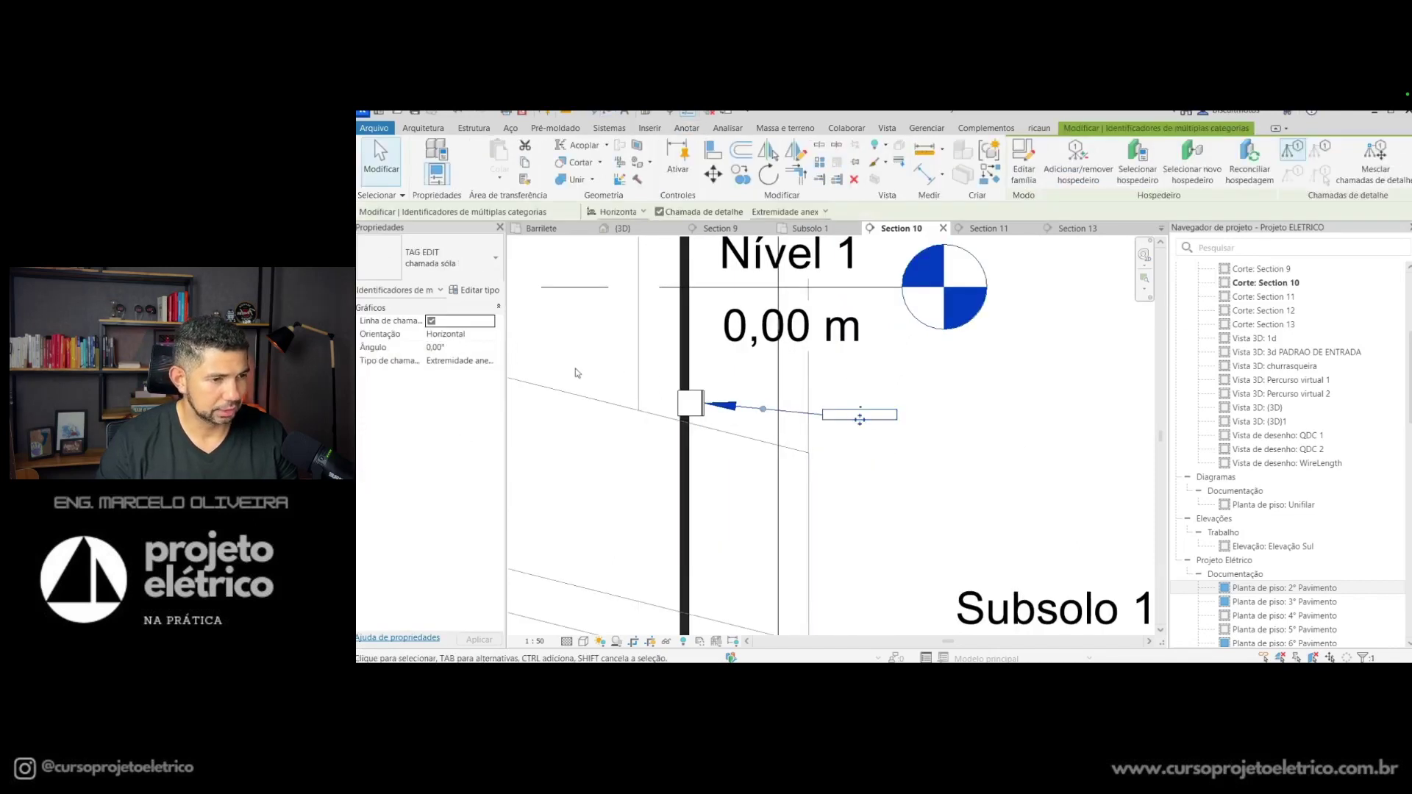
left_click(474, 289)
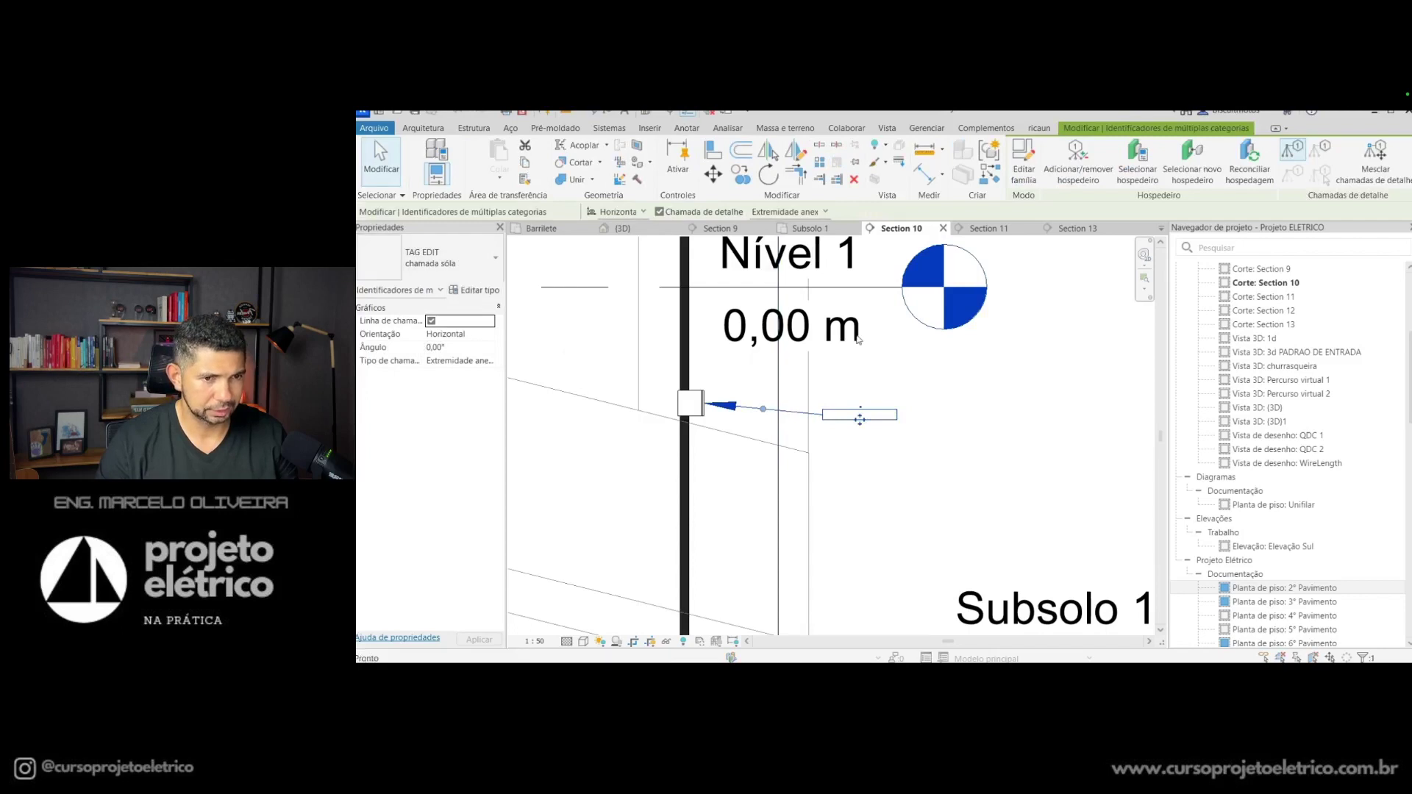
left_click(1253, 229)
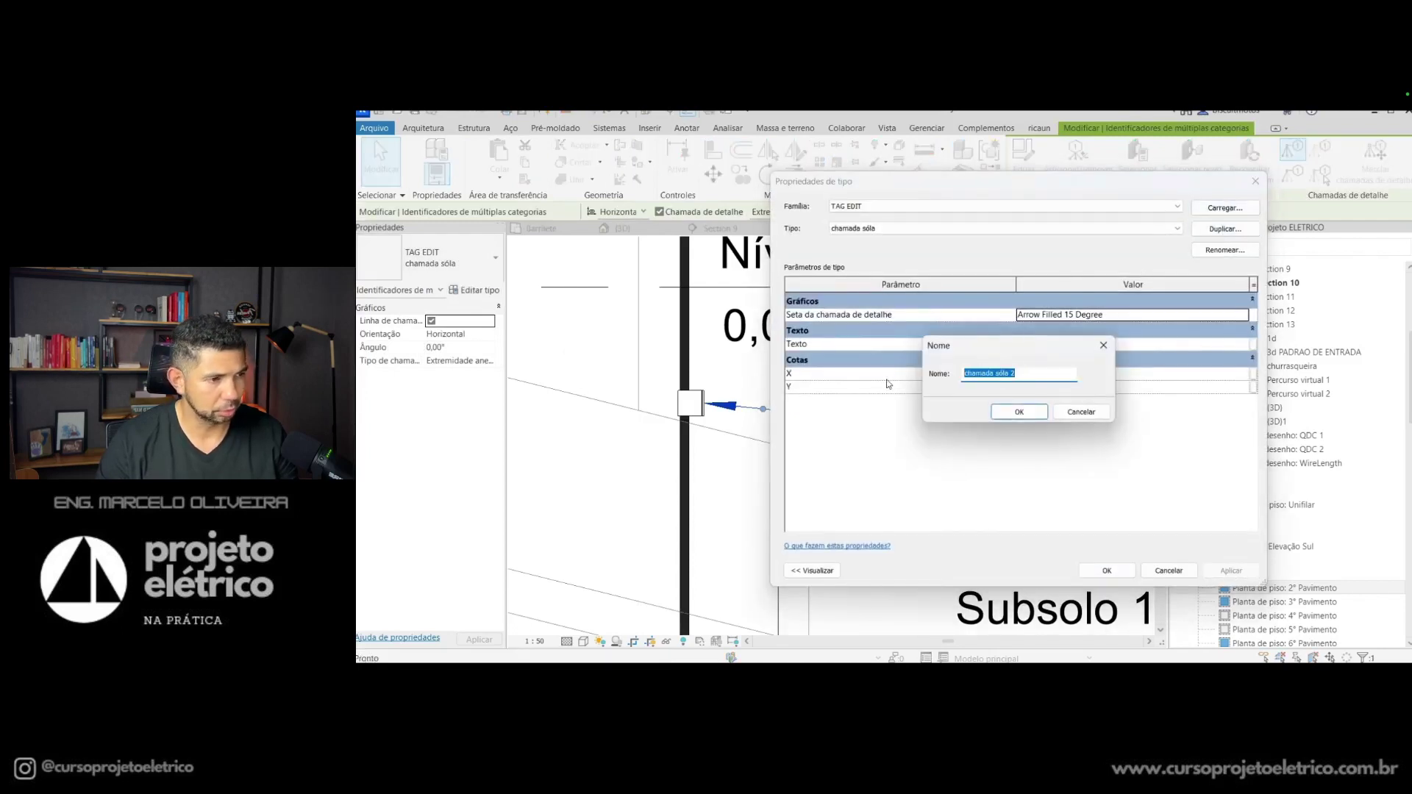
Step: Name the duplicated tag type 'caixa de insp e med SPDA' and apply it
type("caixa de insp e med SPDA")
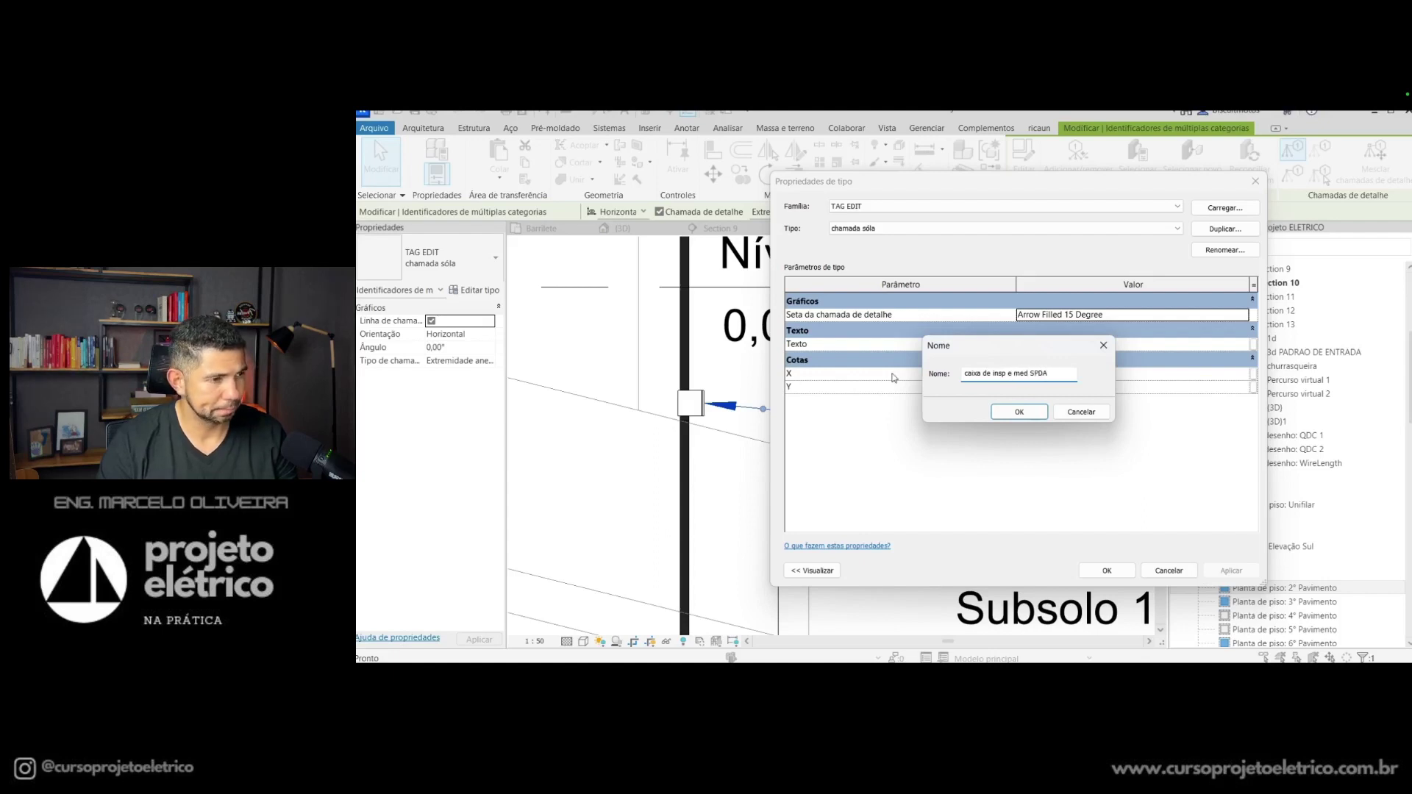
left_click(1019, 412)
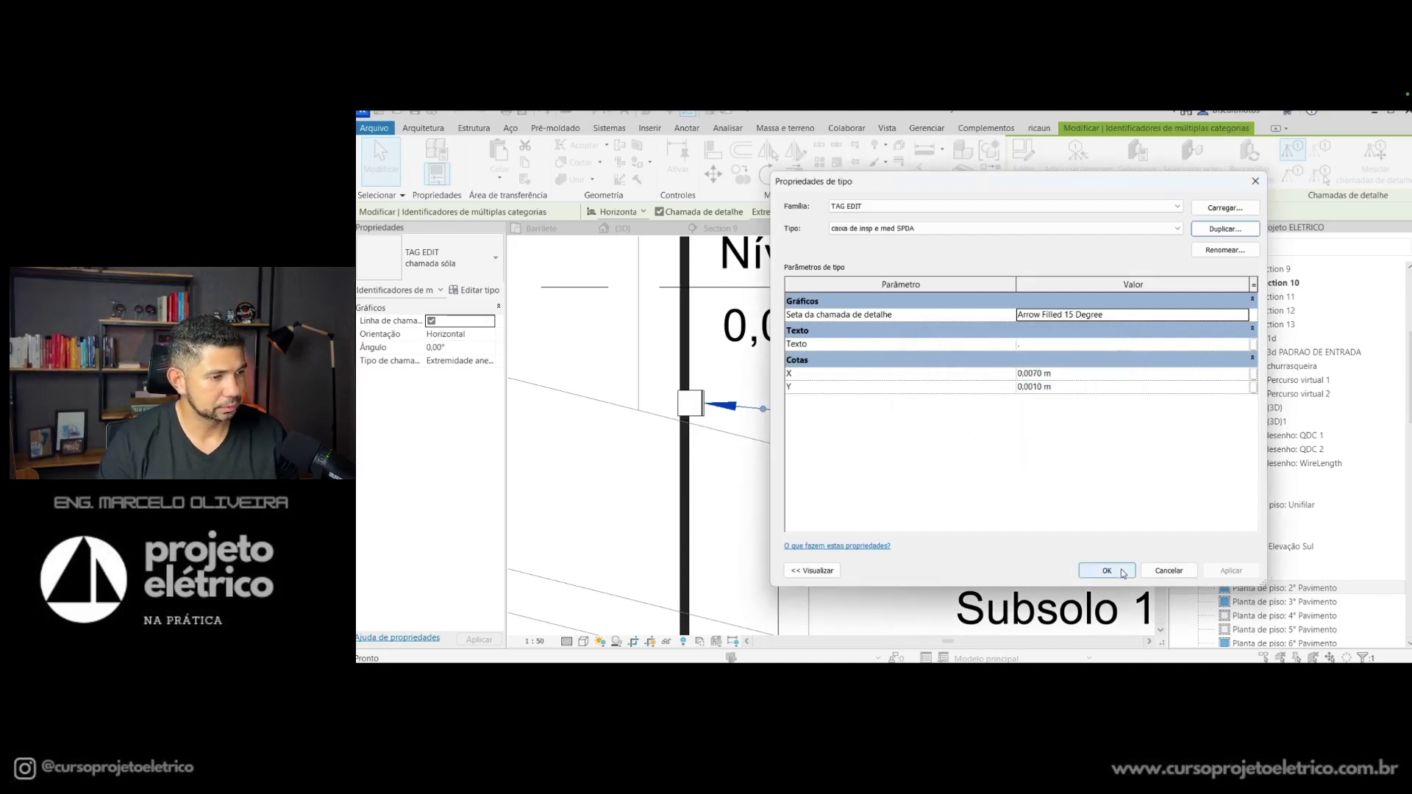
left_click(1123, 573)
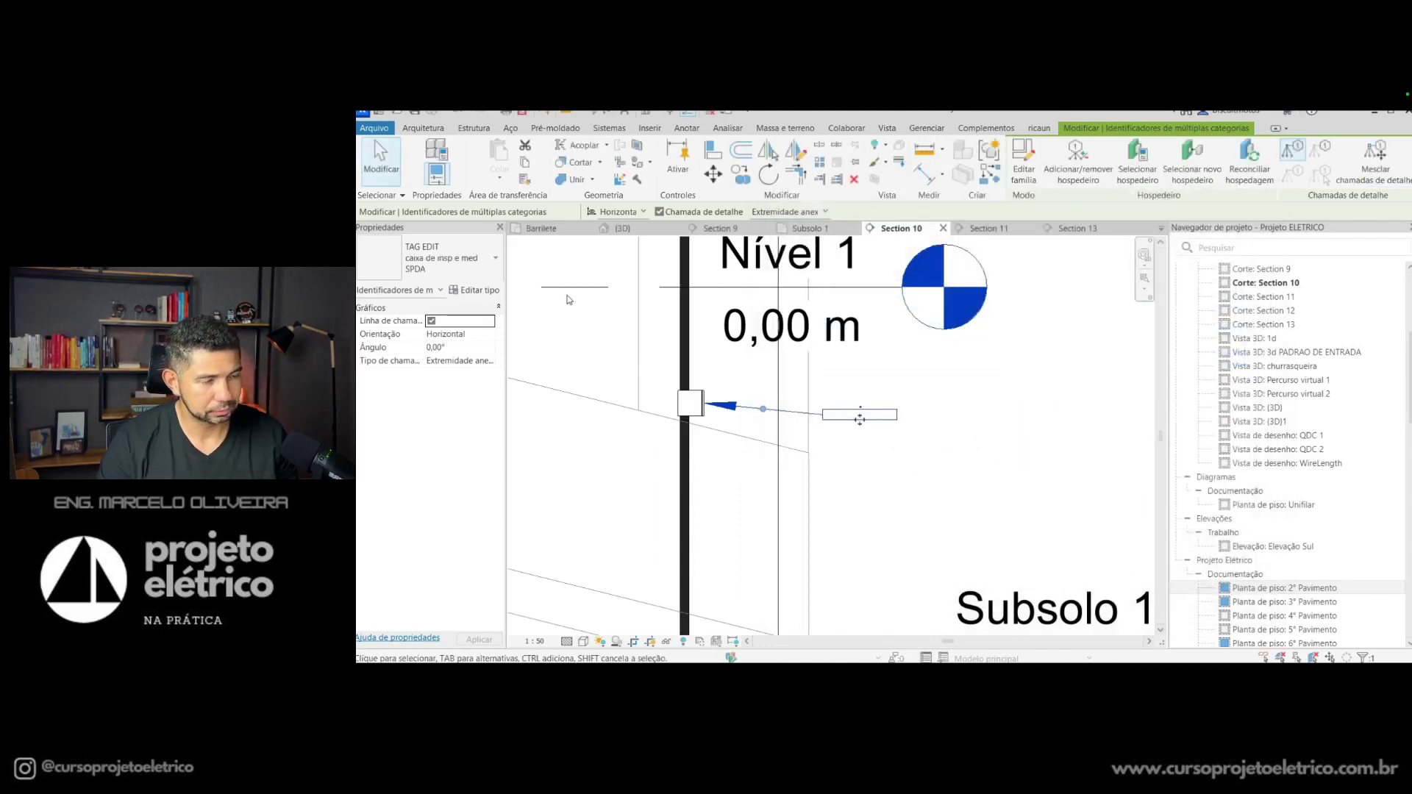
Step: Set the tag type's Texto parameter to 'CX INSP e MED SPDA'
left_click(491, 291)
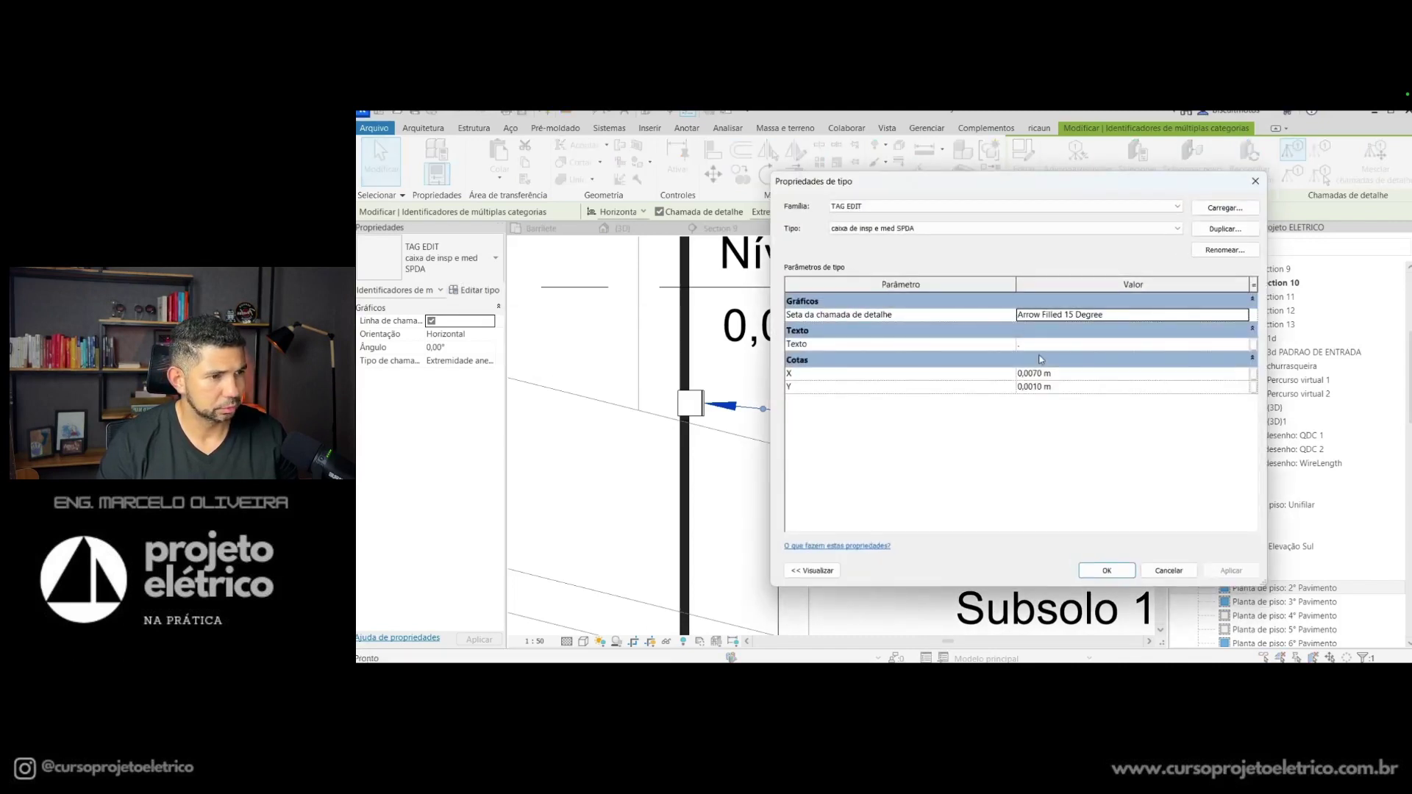
left_click(1082, 344)
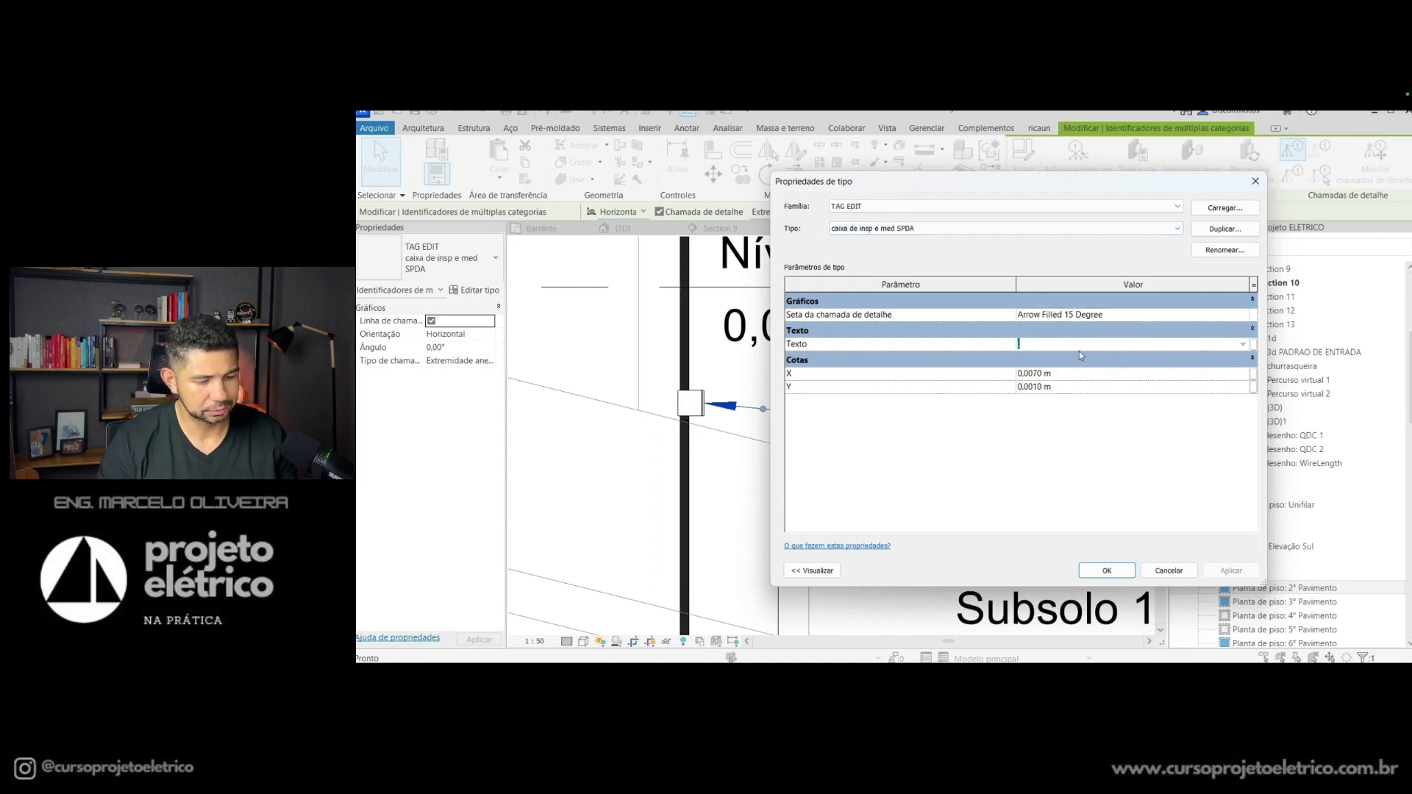
type("Ca")
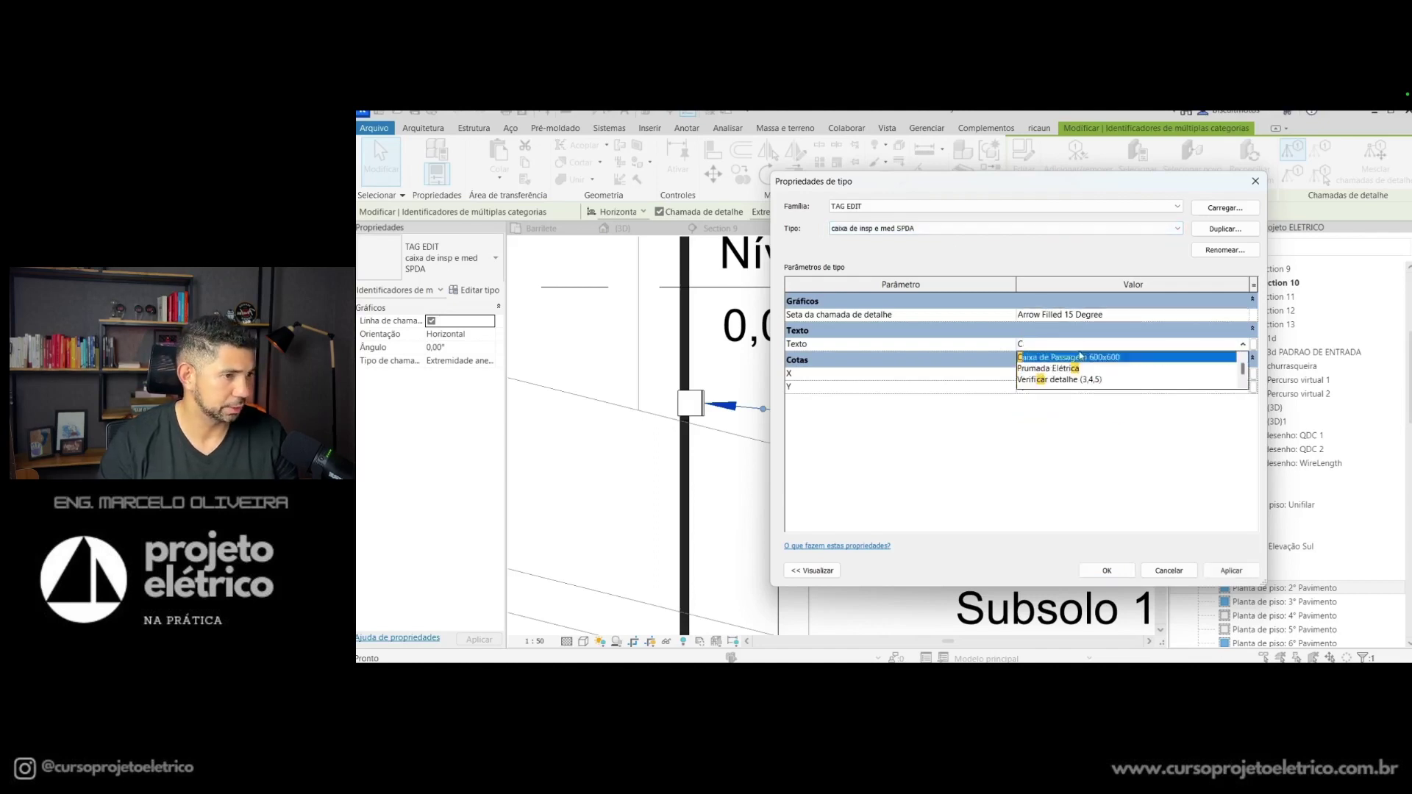
key("BackSpace")
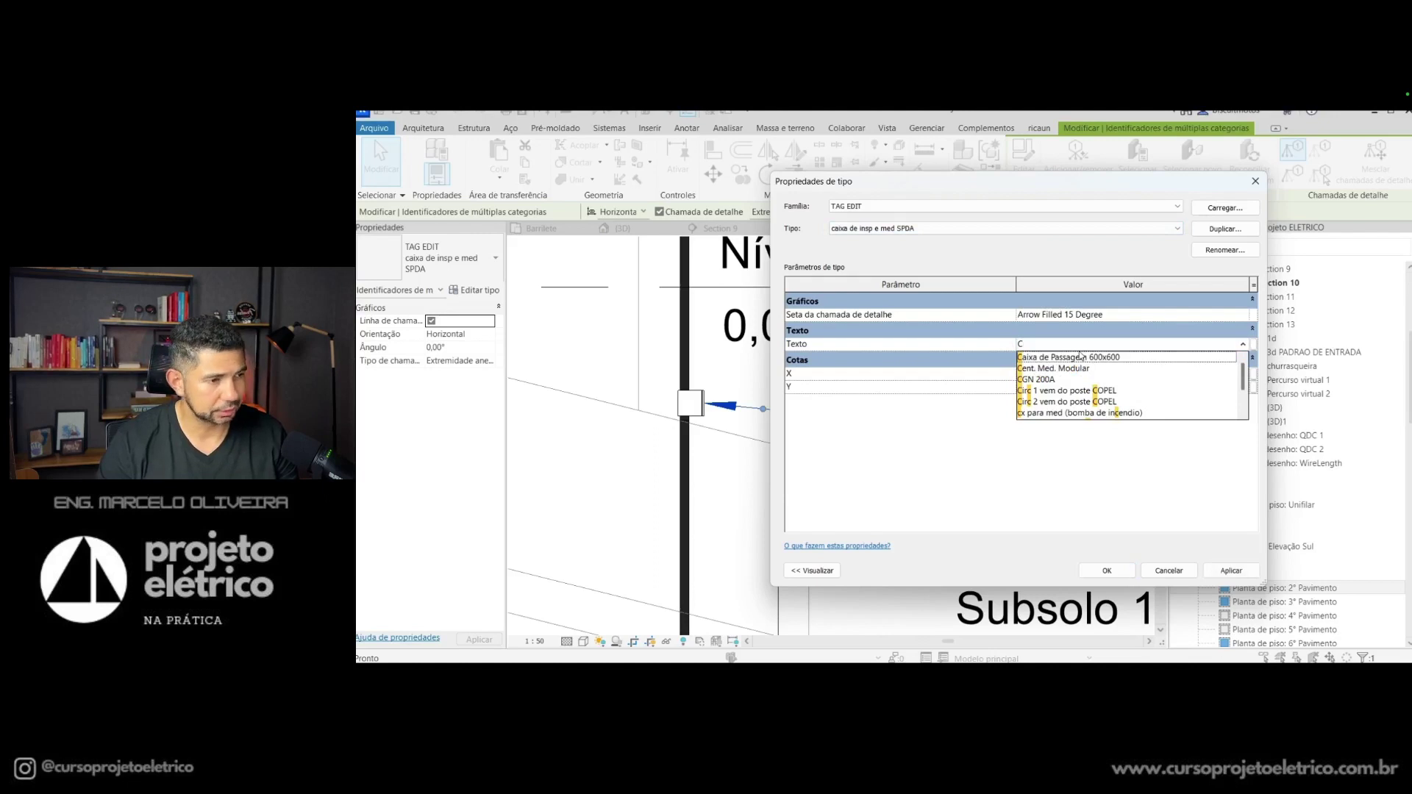
type("X I")
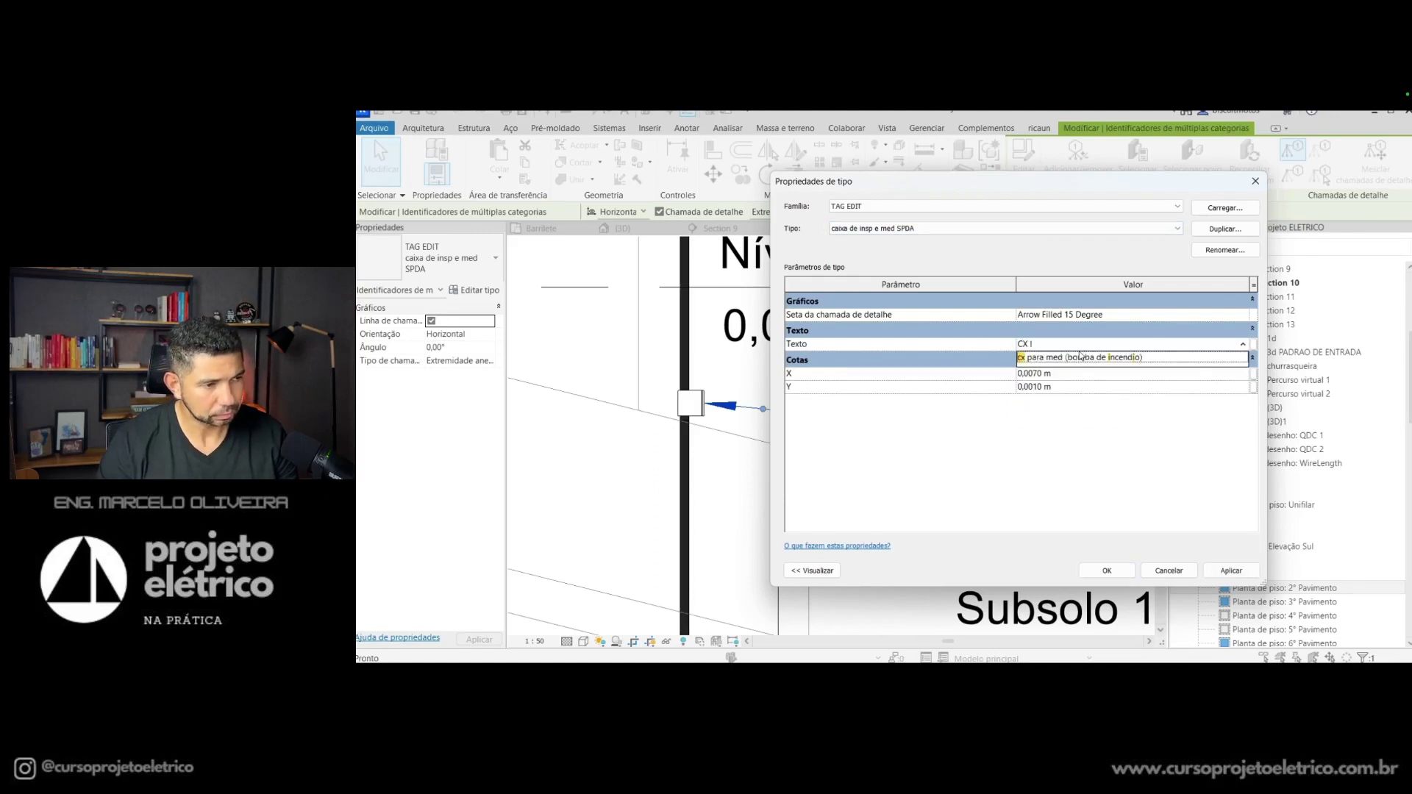
type("NSP e MED SPDA")
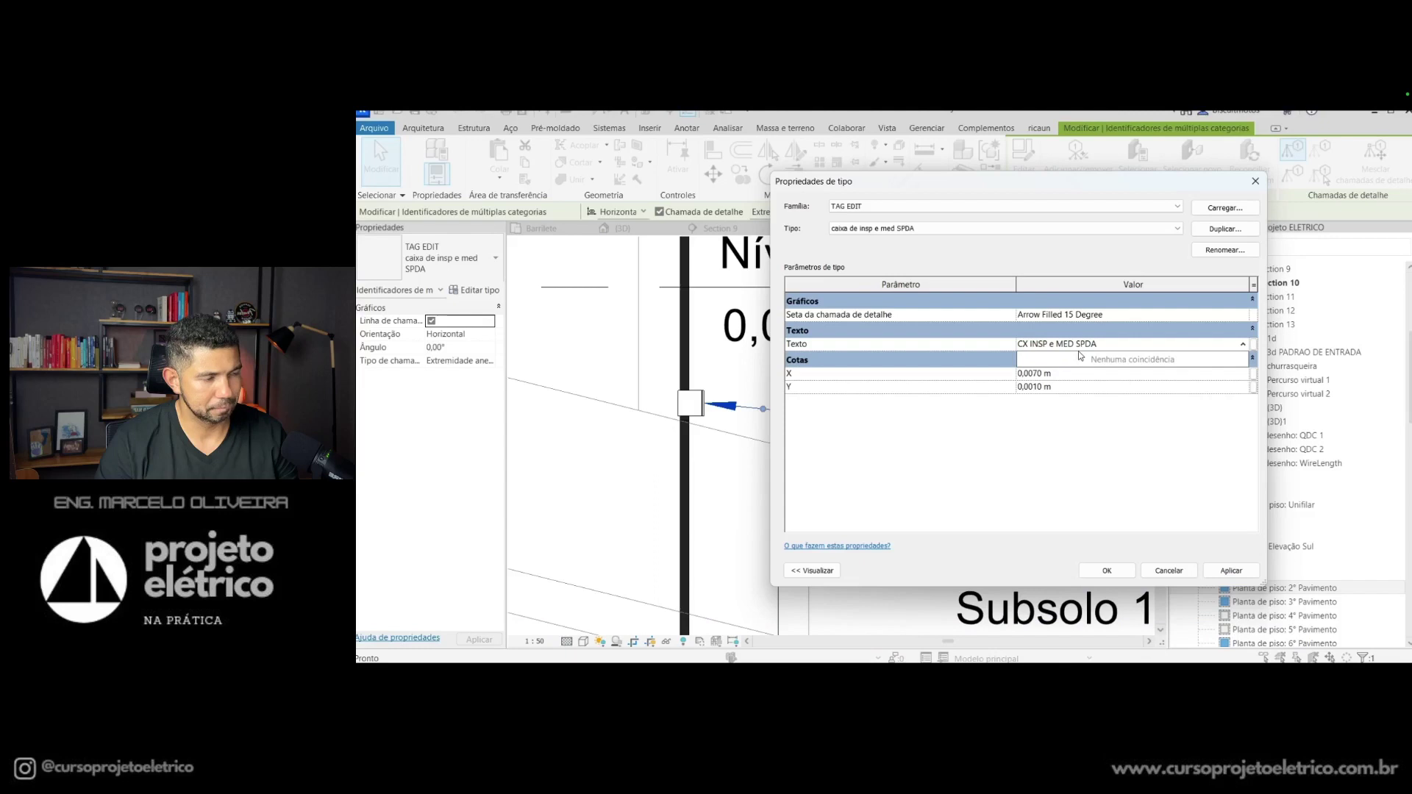
left_click(1107, 570)
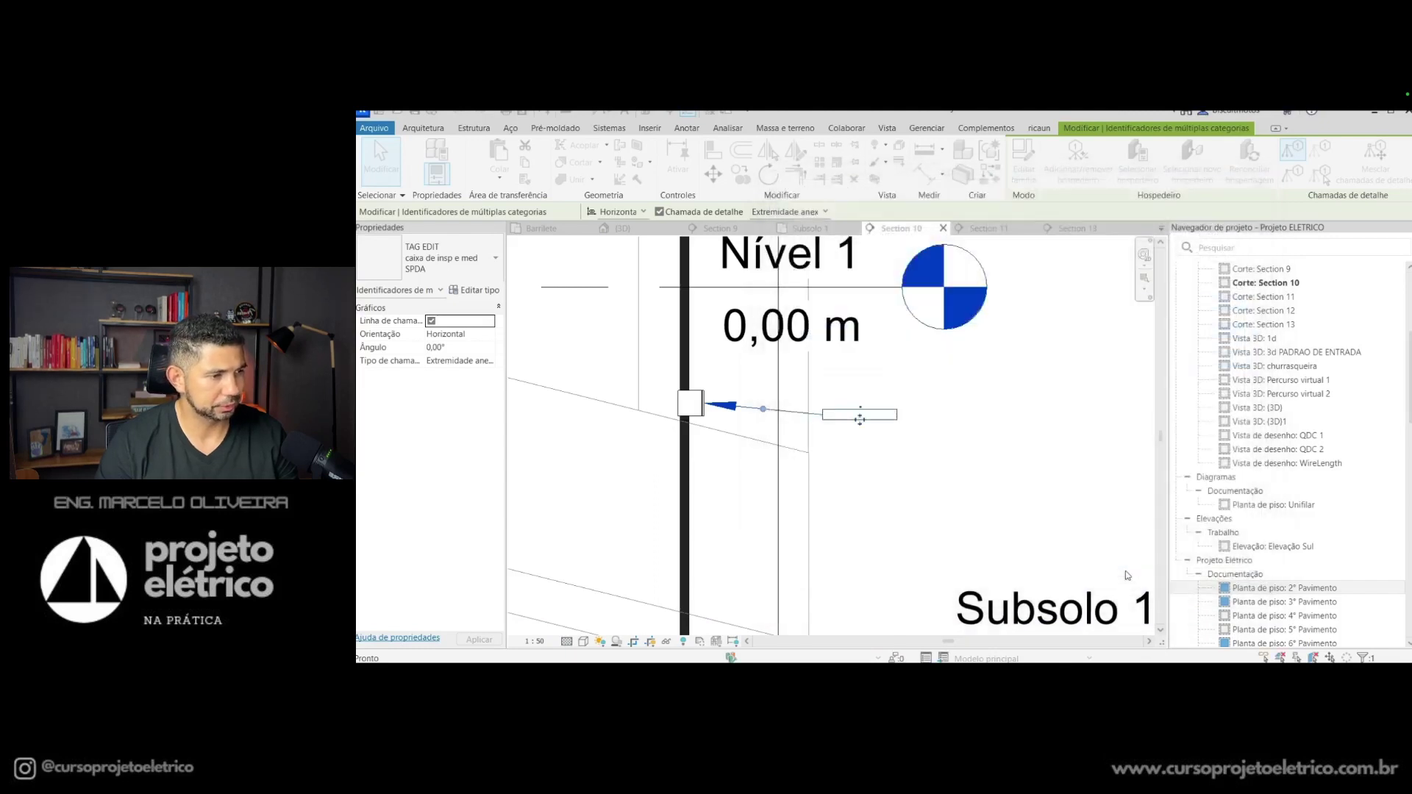
Step: Move the tag below the box and bend its leader to point up at it
left_click_drag(860, 419, 844, 504, "ctrl")
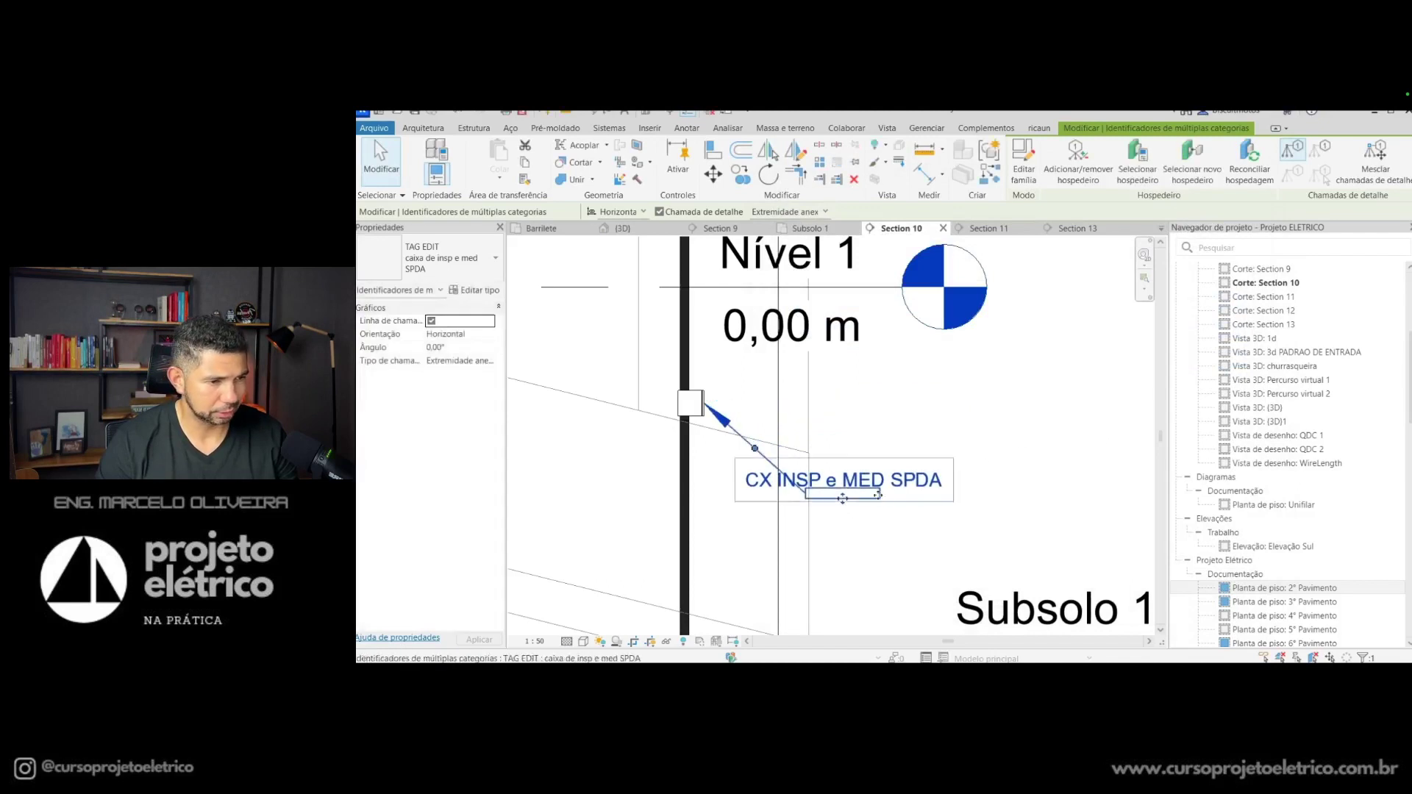
left_click_drag(745, 443, 723, 493)
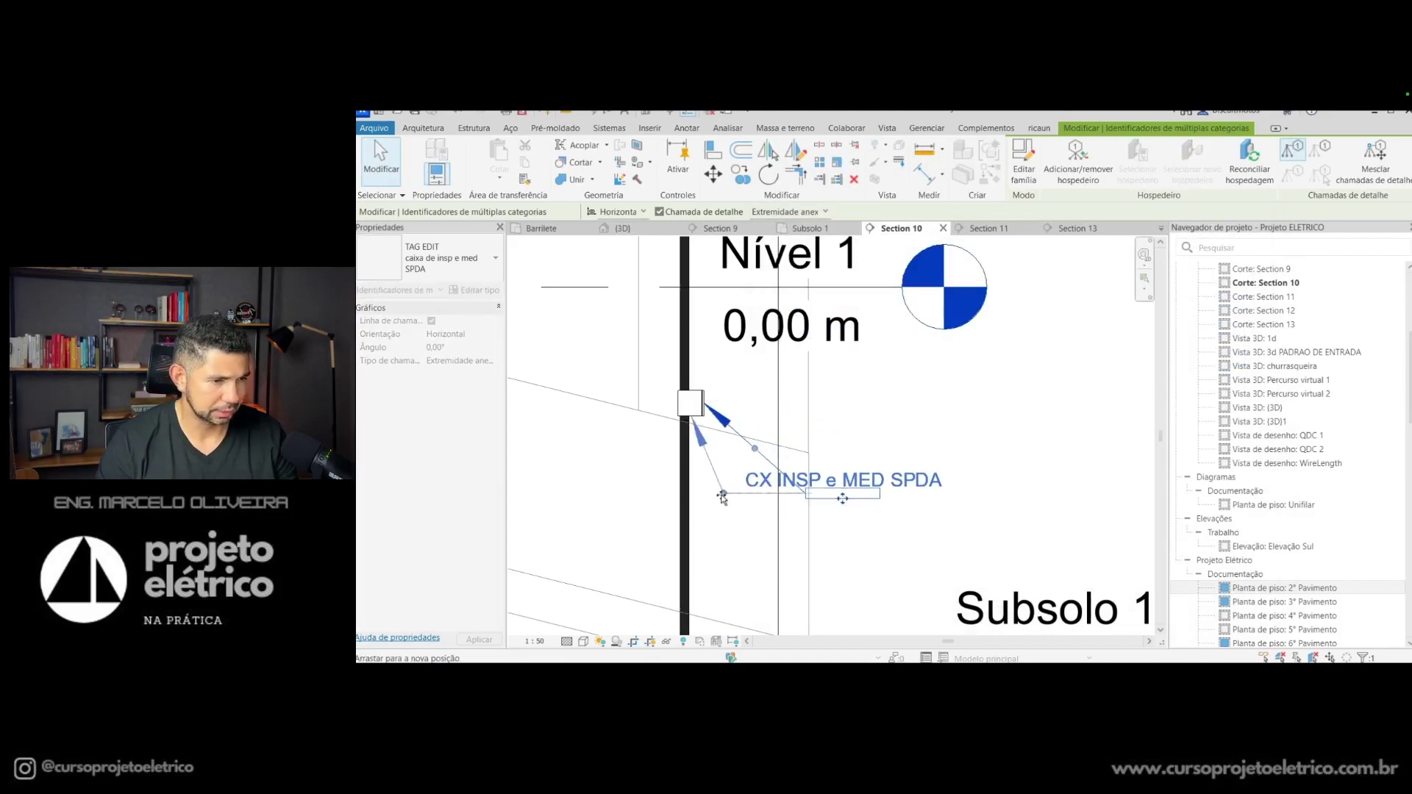
left_click(997, 486)
Step: Frame Section 10 on Pavimento Térreo and Nível 1, then open Section 13
scroll(999, 491, "down", 2)
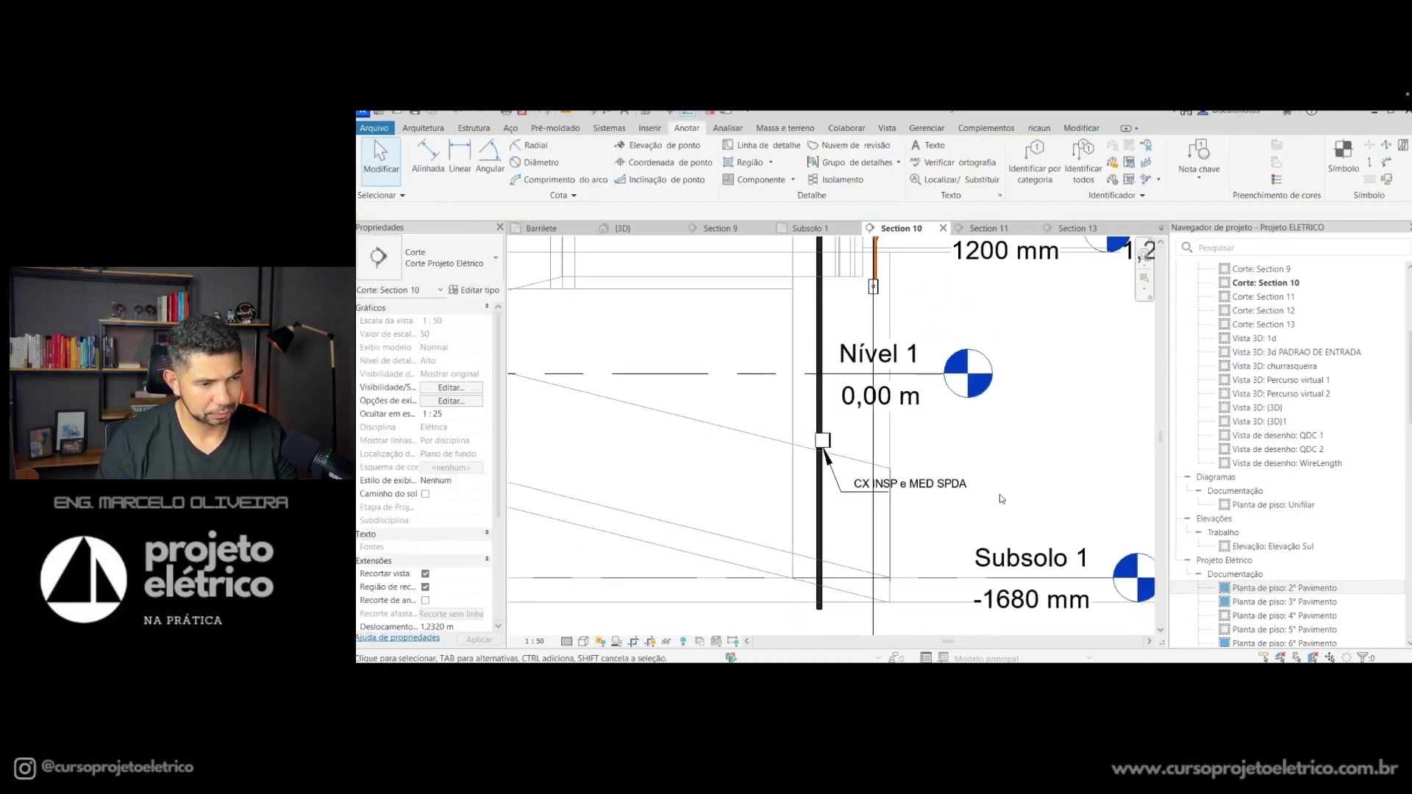
scroll(1004, 487, "down", 2)
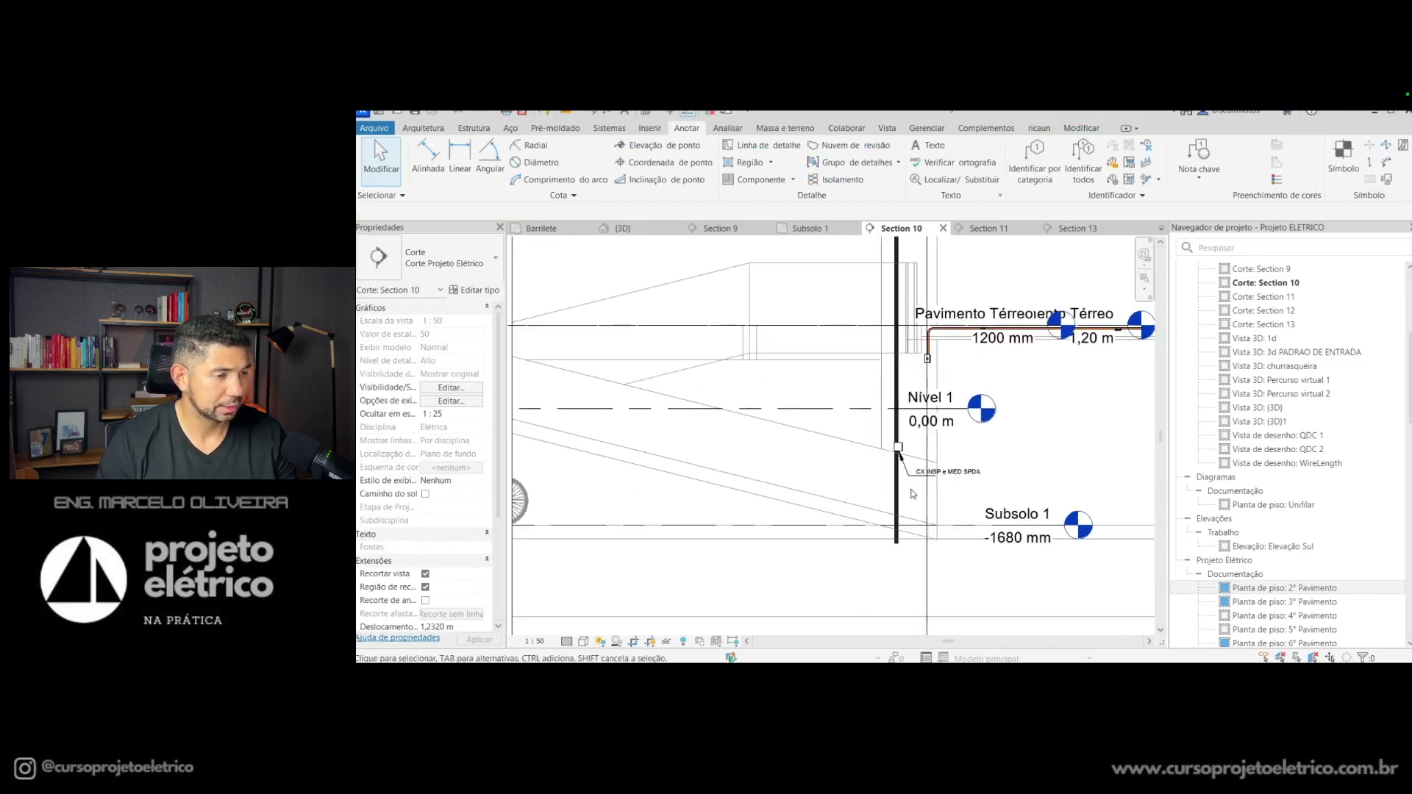
scroll(1003, 487, "down", 2)
middle_click_drag(1049, 401, 942, 523)
scroll(867, 419, "up", 2)
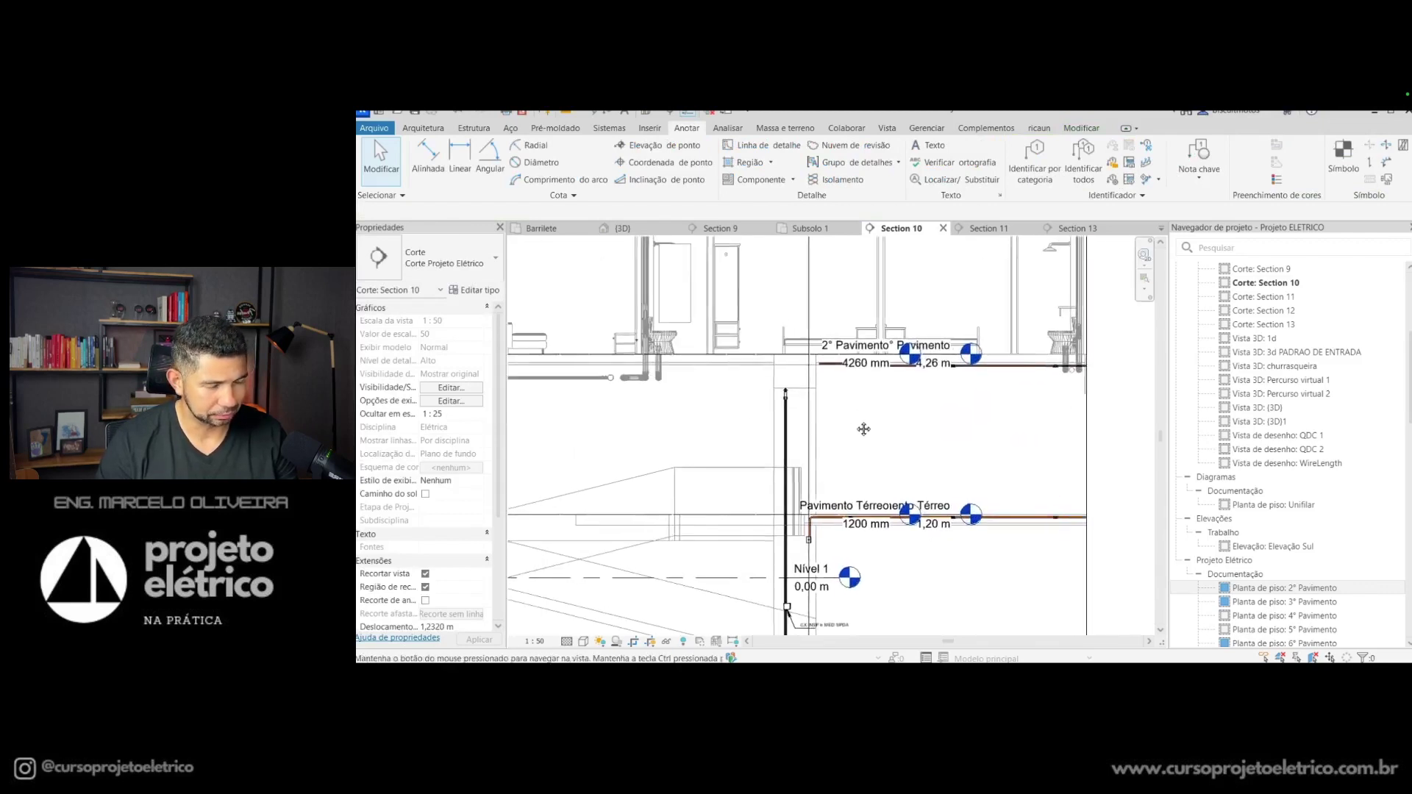
middle_click_drag(867, 419, 815, 371)
scroll(809, 545, "up", 2)
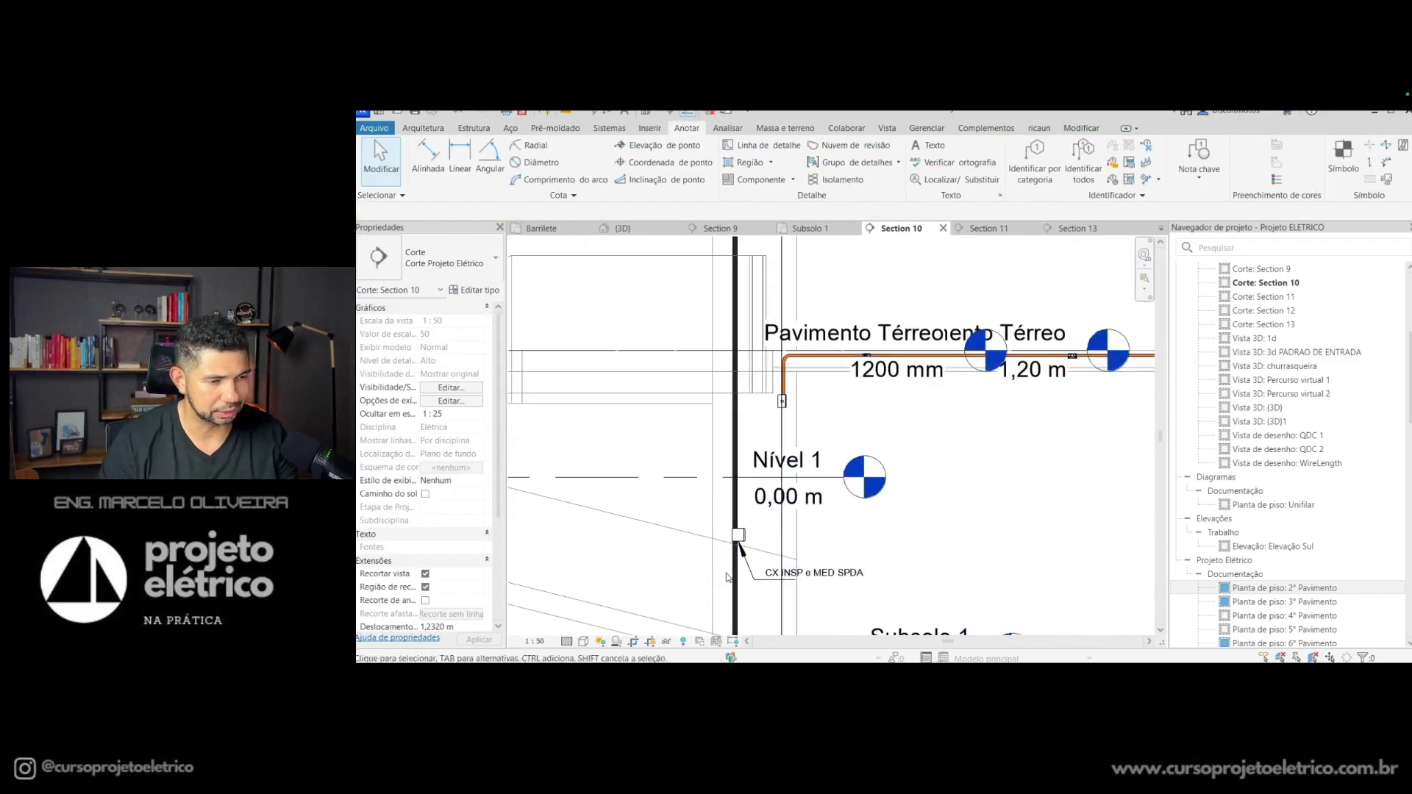
middle_click_drag(895, 549, 895, 472)
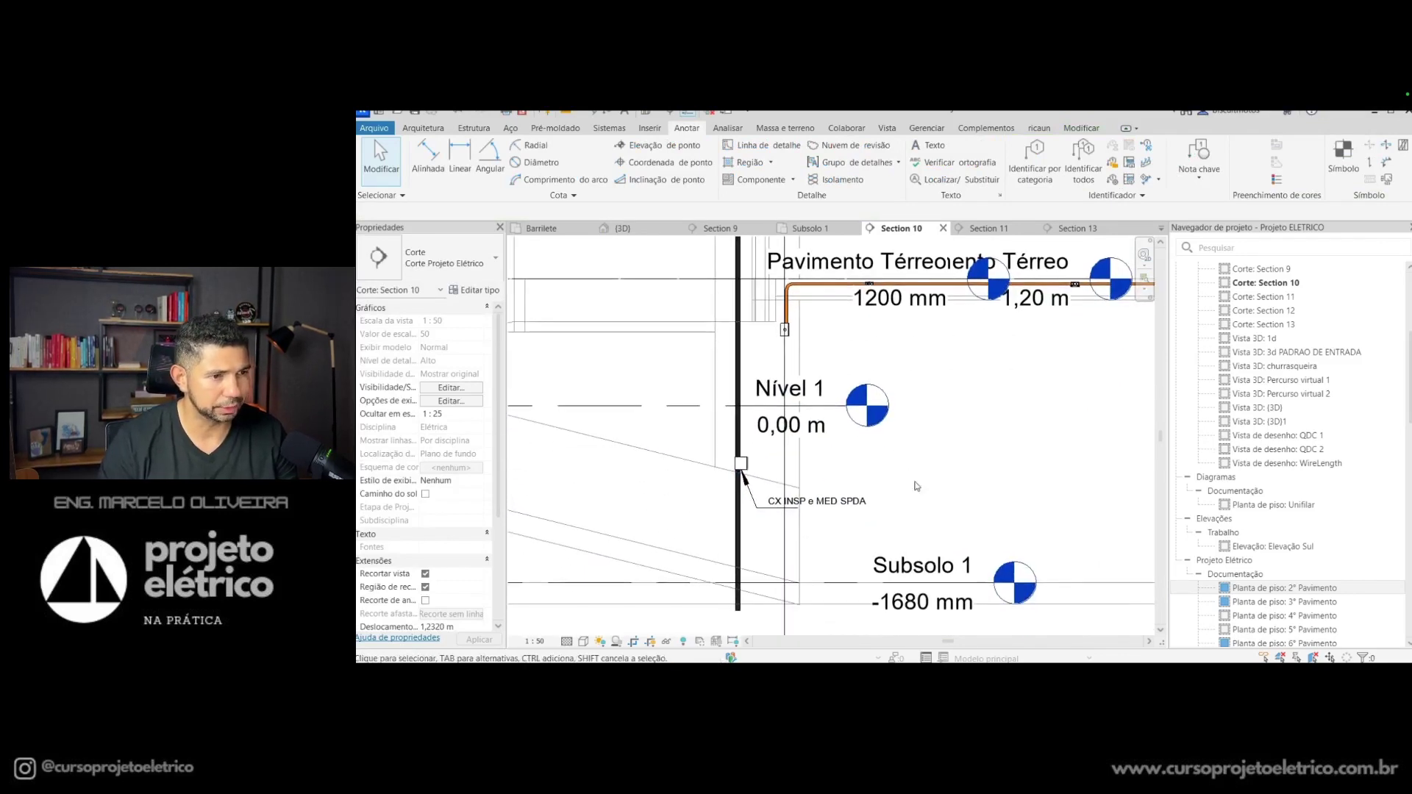
left_click(1078, 229)
Step: Orbit the 3D view and select the vertical conduit near the red column
scroll(809, 309, "down", 2)
scroll(809, 294, "down", 2)
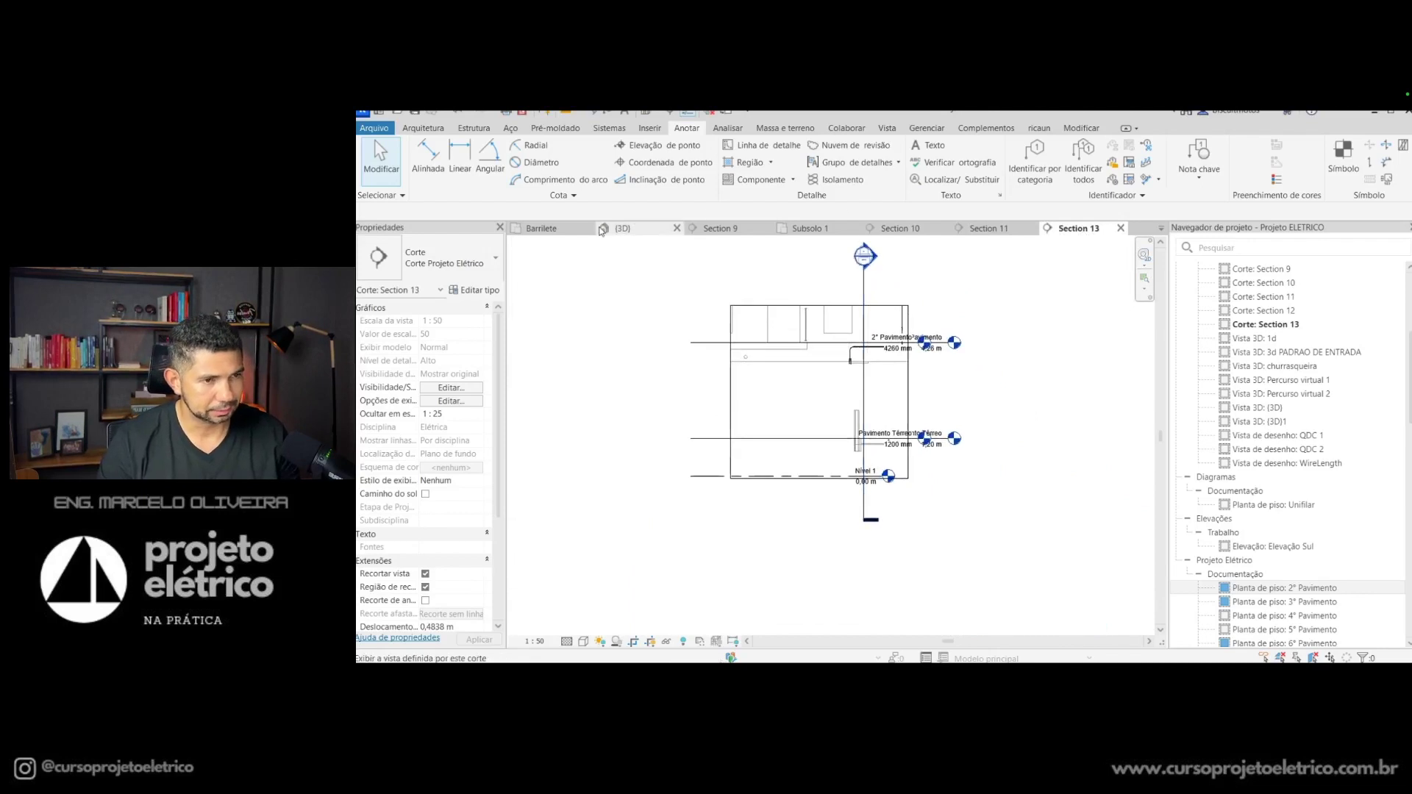
left_click(602, 228)
scroll(883, 454, "down", 3)
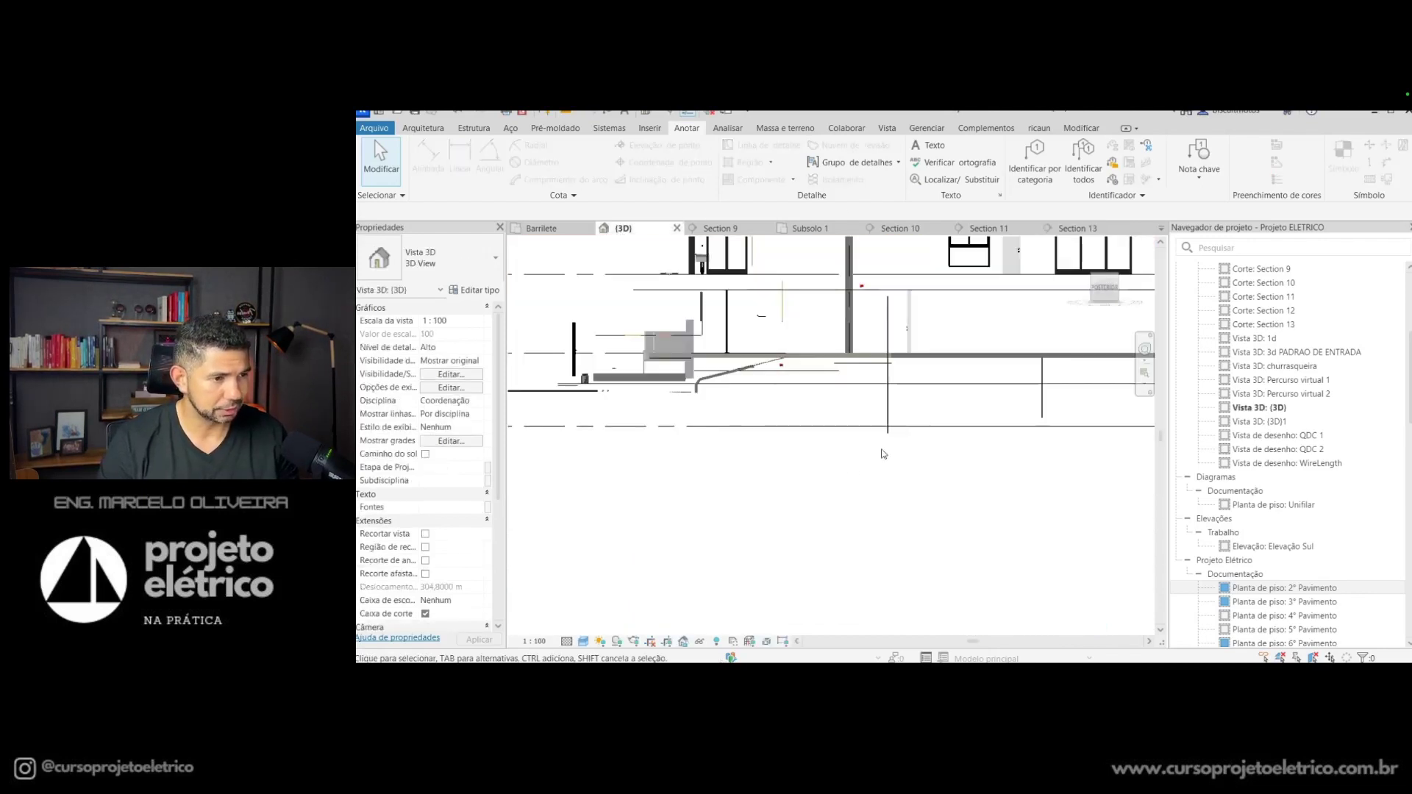
mouse_move(858, 492)
middle_mouse_down("shift")
mouse_move(918, 536)
mouse_move(1016, 553)
middle_mouse_up("shift")
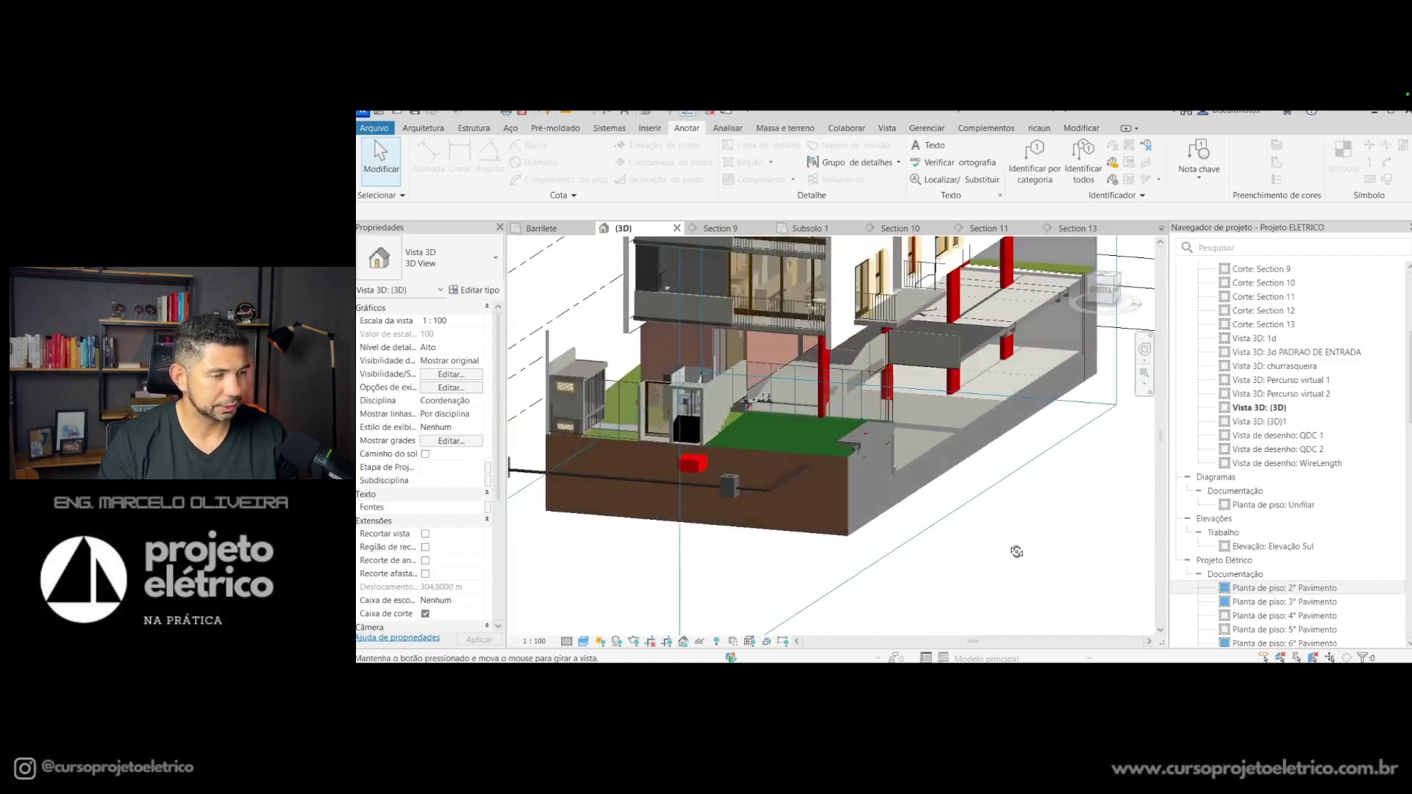
scroll(885, 440, "up", 5)
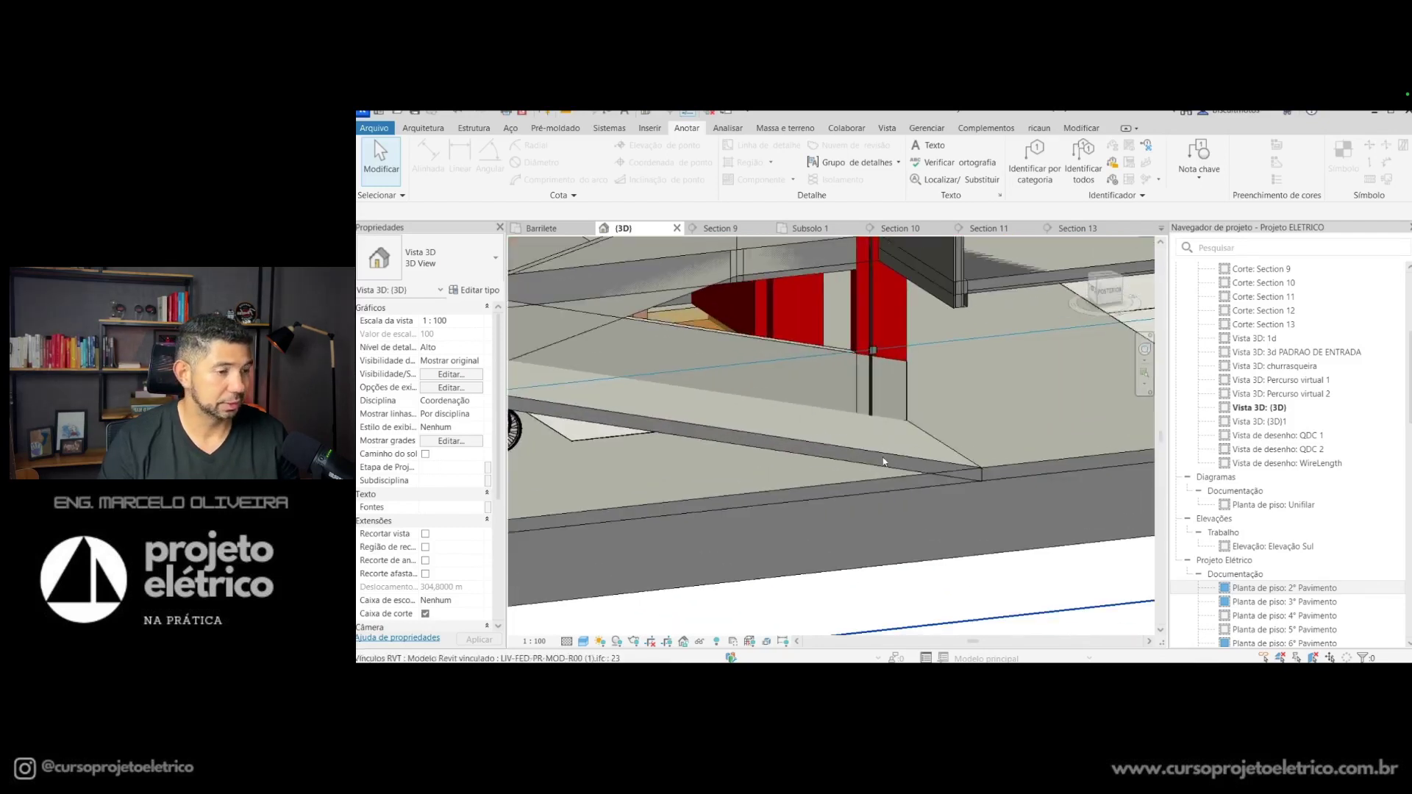
left_click(870, 401)
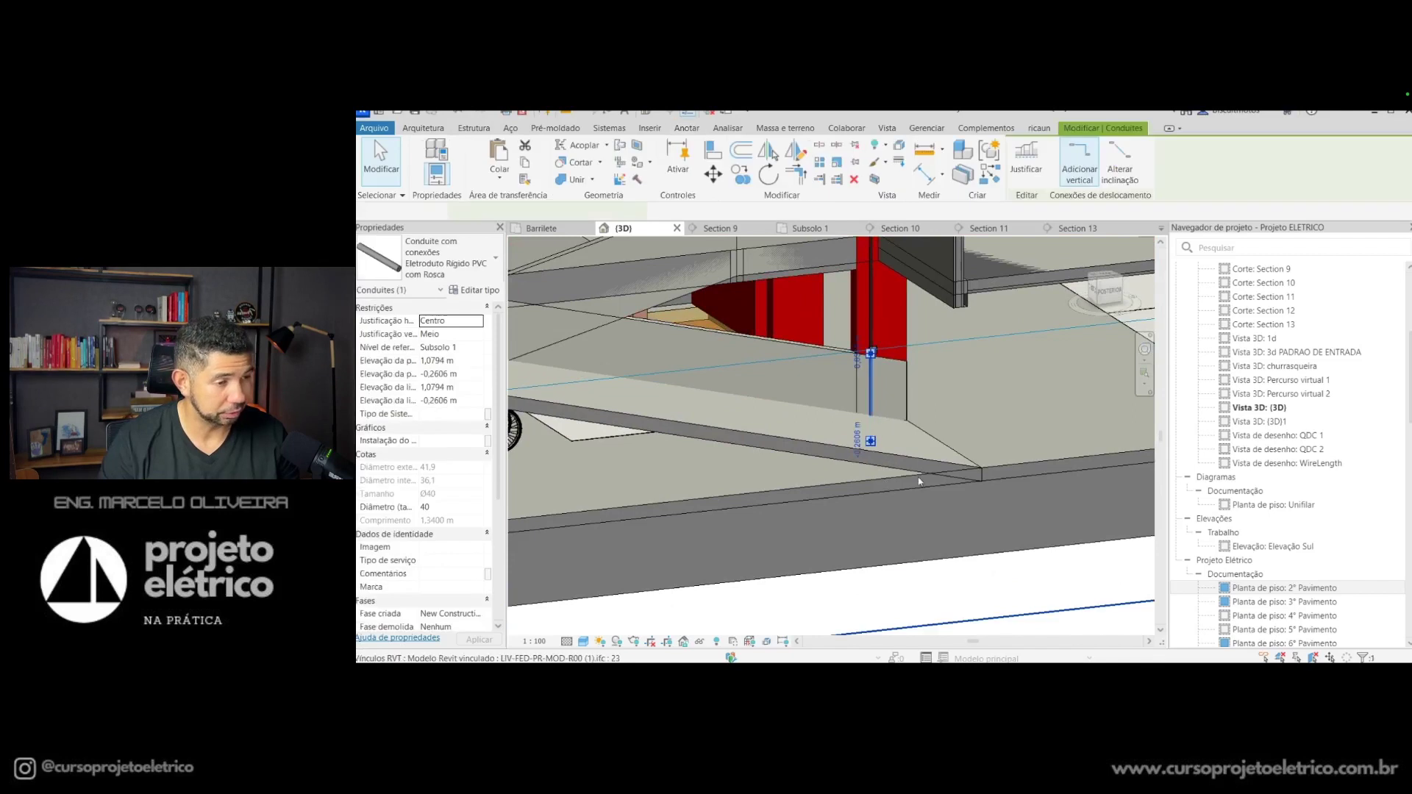
Step: Close the Barrilete view and review the building in the Elevação Sul elevation
left_click(589, 229)
left_click(625, 228)
left_click(548, 228)
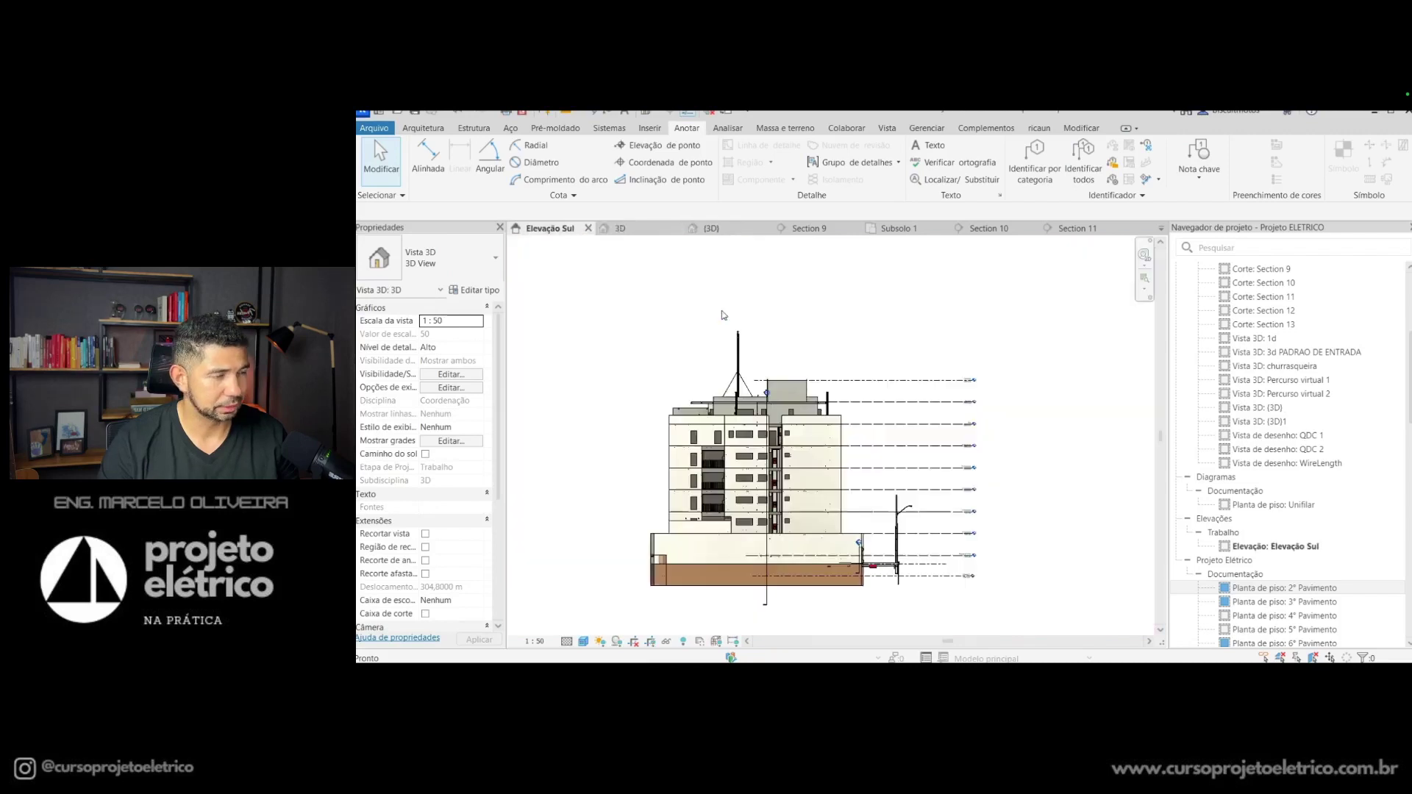
mouse_move(979, 610)
middle_mouse_down()
mouse_move(902, 578)
mouse_move(920, 580)
middle_mouse_up()
scroll(846, 567, "up", 3)
scroll(790, 551, "down", 2)
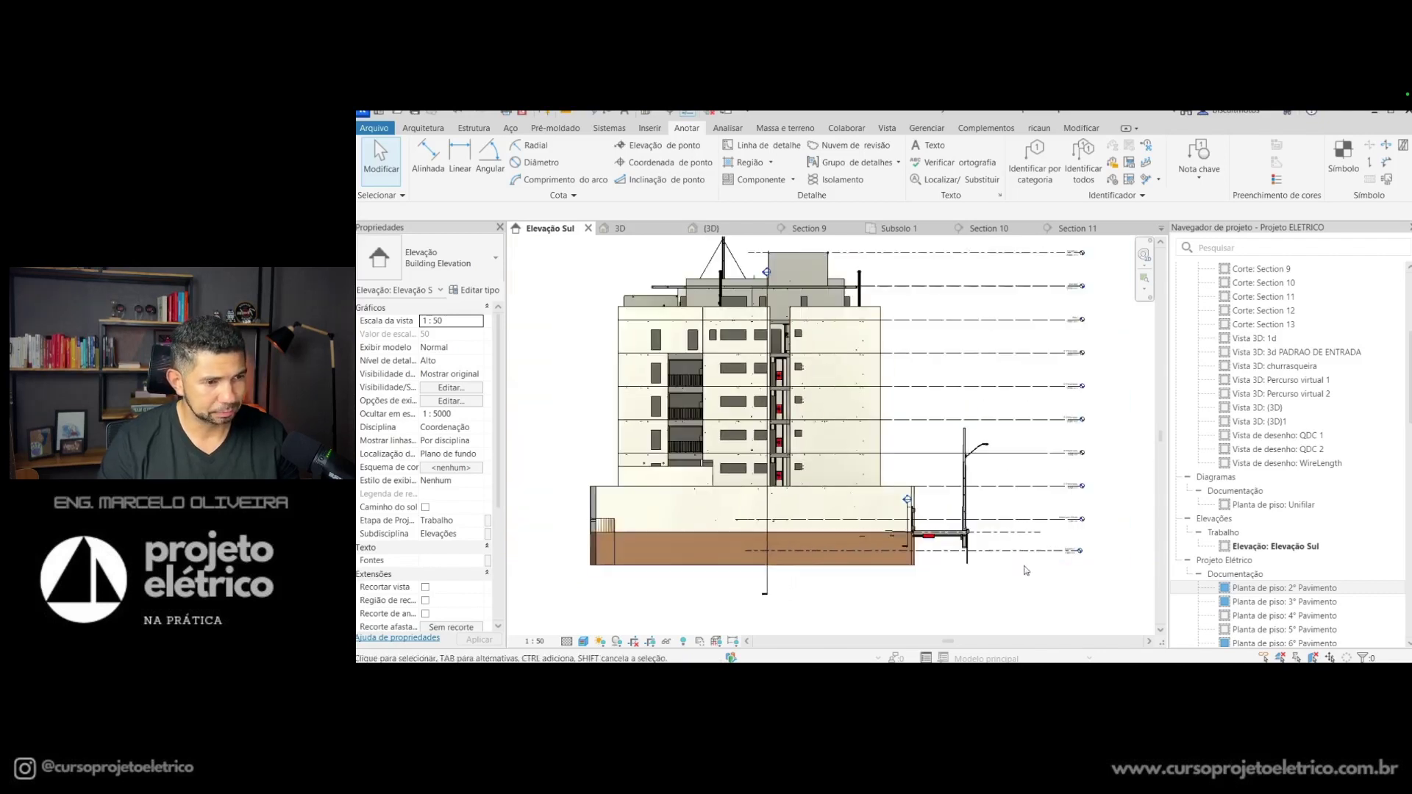
scroll(1039, 559, "up", 4)
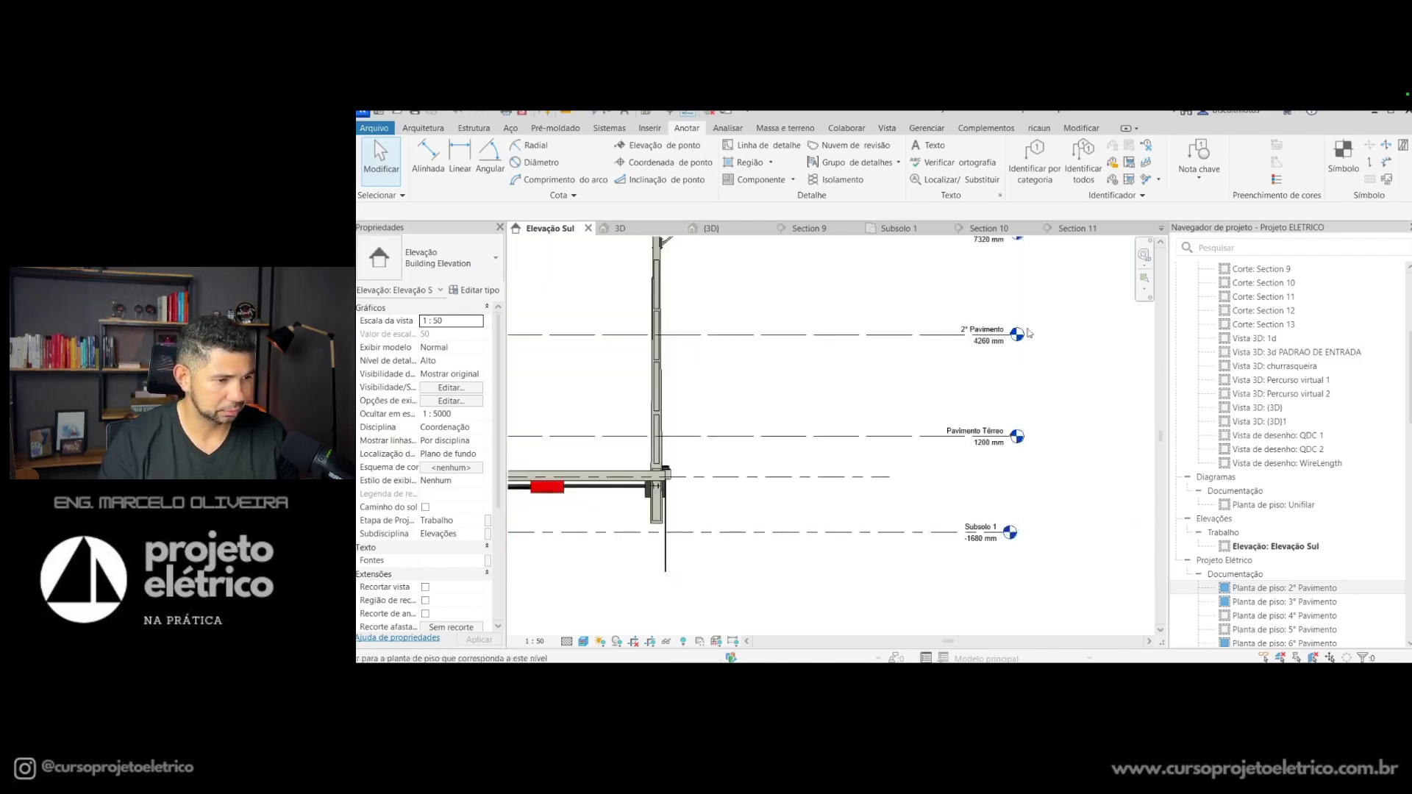
Step: Return to the Subsolo 1 floor plan and frame the ES11 box
left_click(897, 228)
scroll(889, 562, "up", 2)
middle_click_drag(890, 561, 912, 476)
scroll(912, 476, "down", 3)
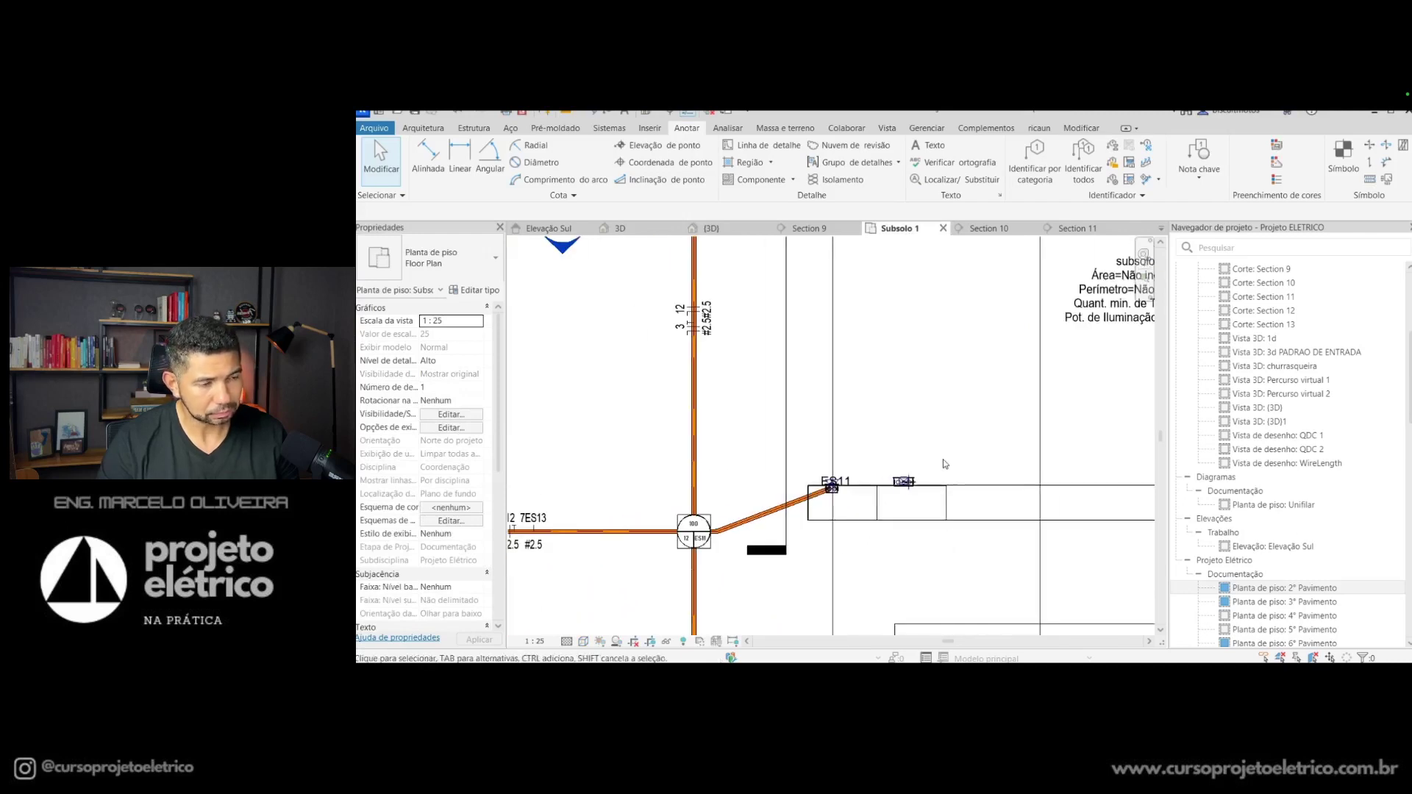
Step: Start Place Component (CM) and choose the round Ø300mm inspection box with rod
key("c")
key("m")
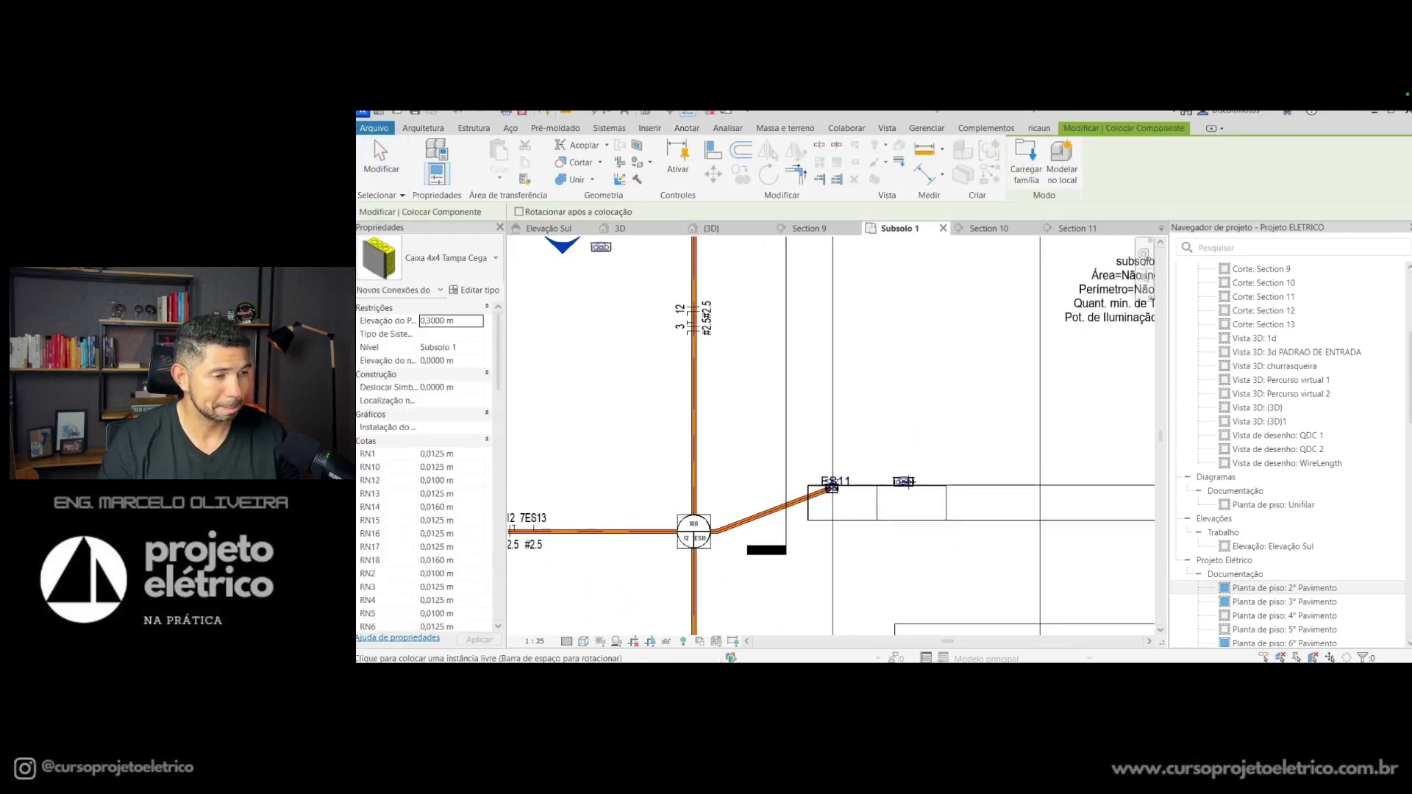
left_click(450, 258)
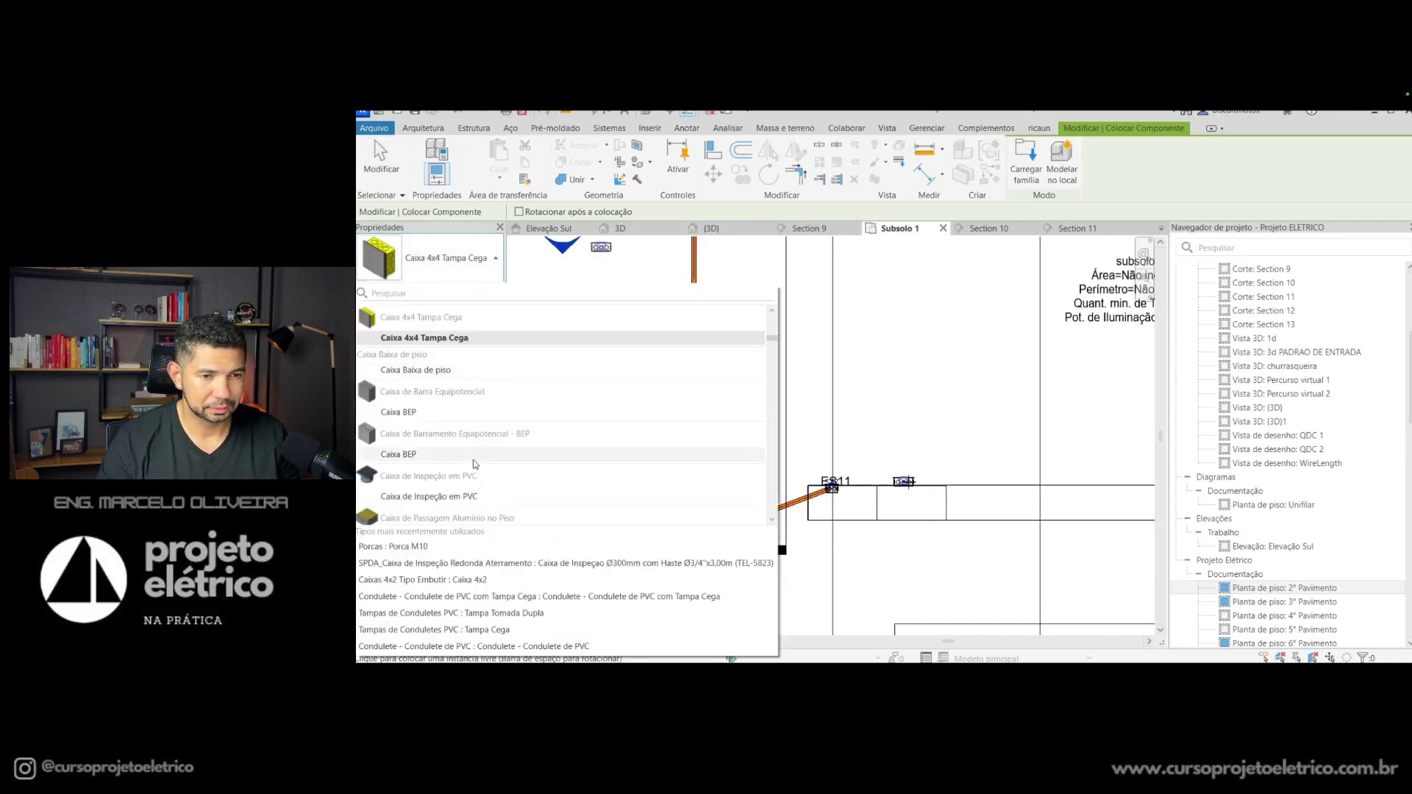
scroll(500, 462, "down", 3)
scroll(544, 454, "down", 3)
scroll(589, 447, "down", 3)
scroll(637, 440, "down", 3)
left_click_drag(765, 369, 760, 470)
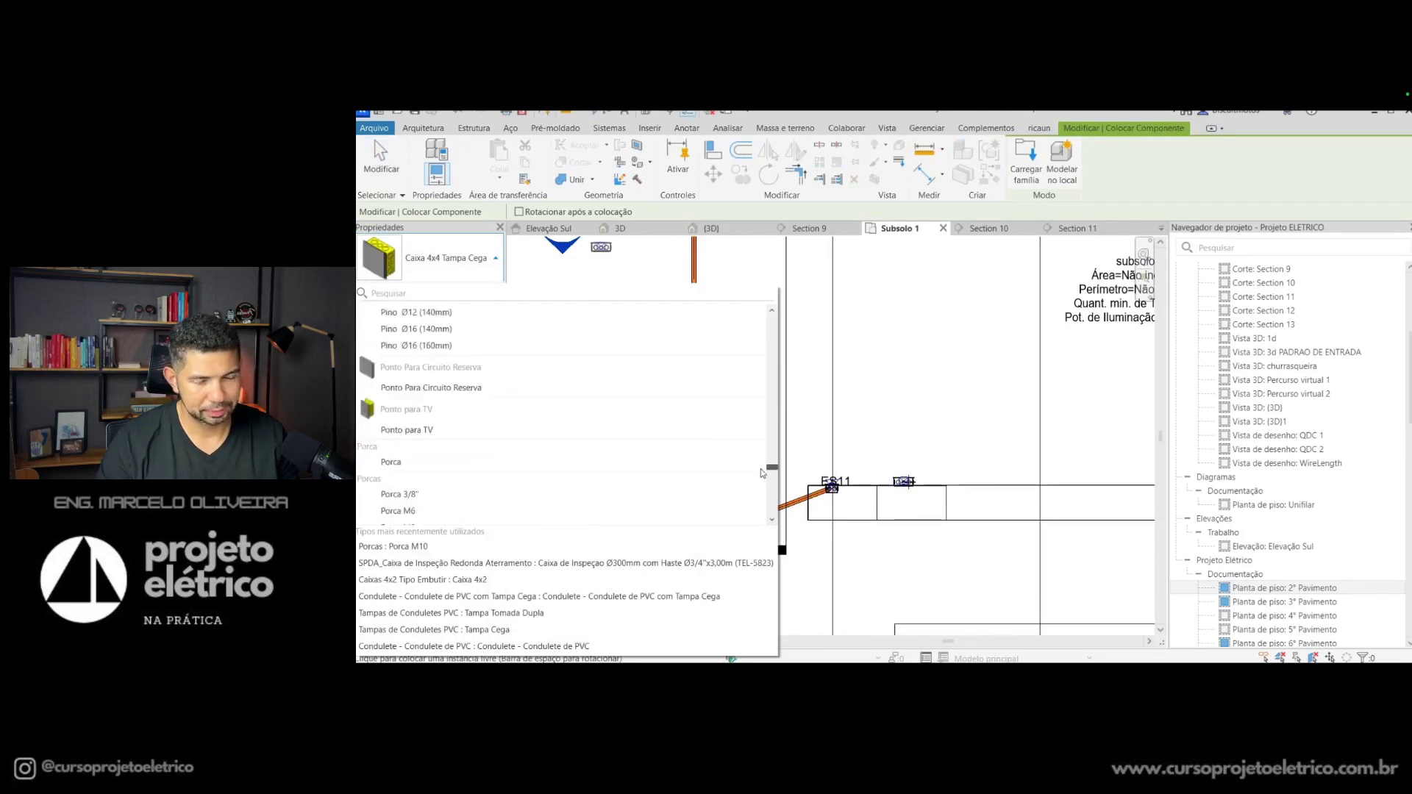
scroll(662, 473, "up", 2)
scroll(531, 476, "up", 2)
scroll(531, 475, "up", 2)
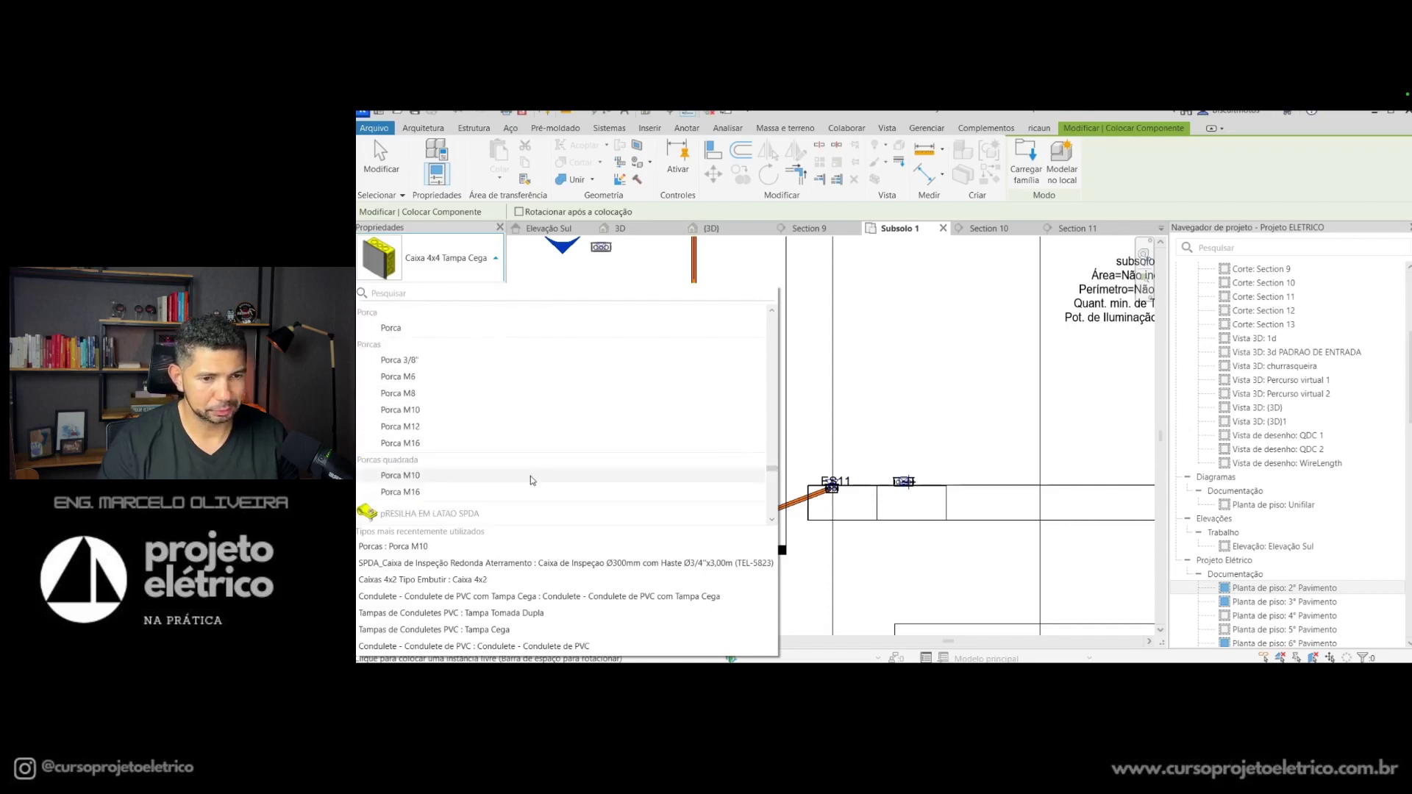
scroll(531, 475, "up", 2)
scroll(531, 480, "down", 2)
scroll(531, 479, "down", 2)
scroll(531, 480, "down", 2)
scroll(531, 480, "down", 2)
scroll(531, 475, "down", 2)
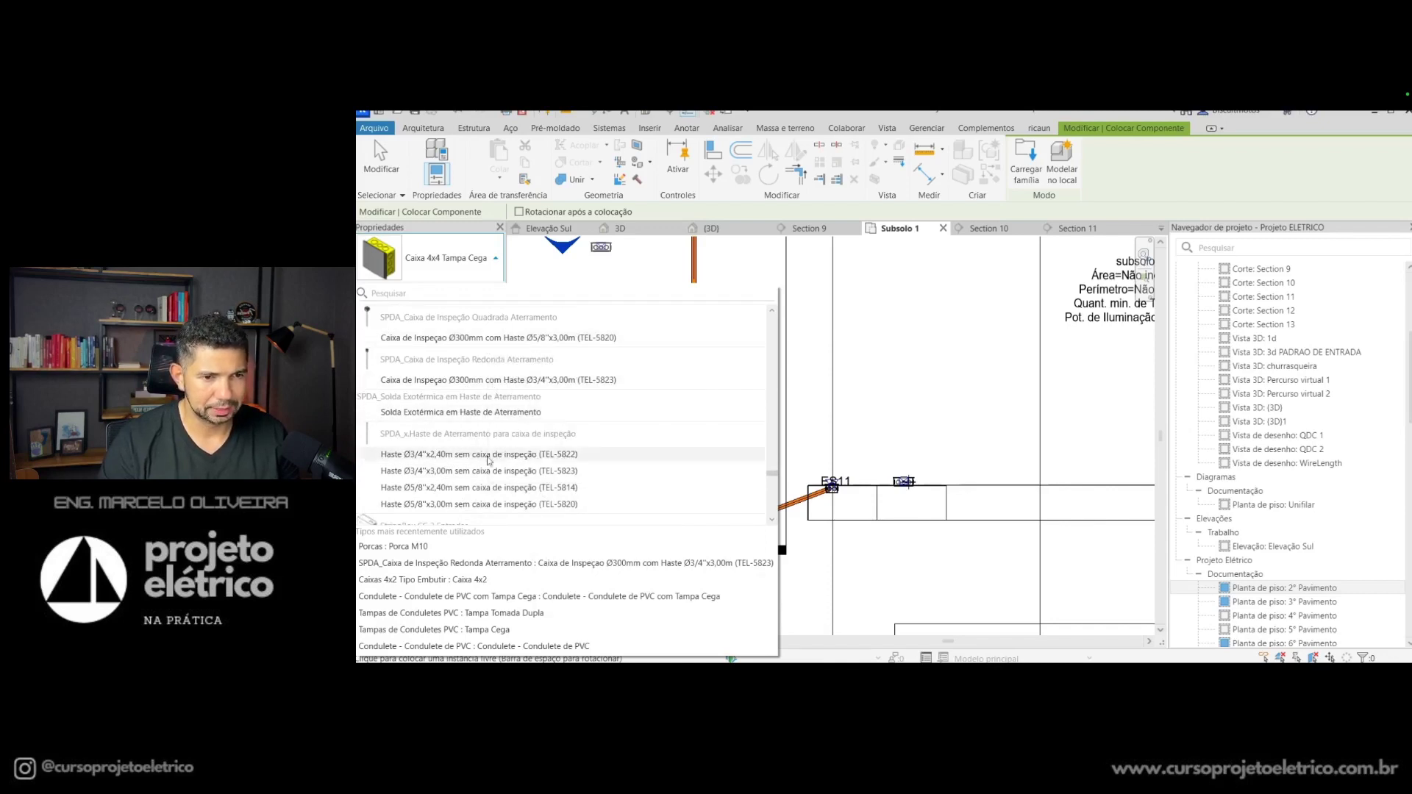
scroll(483, 486, "up", 1)
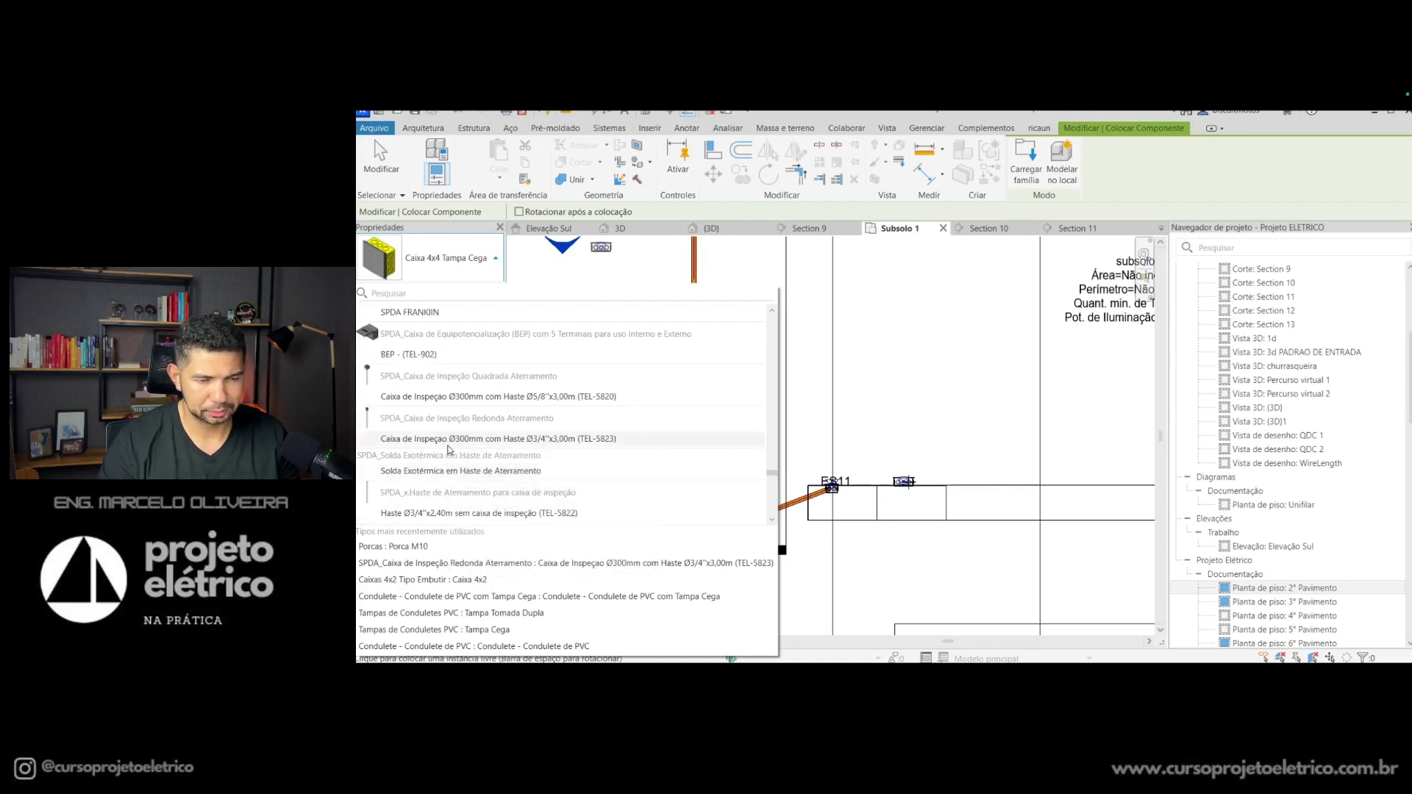
left_click(447, 441)
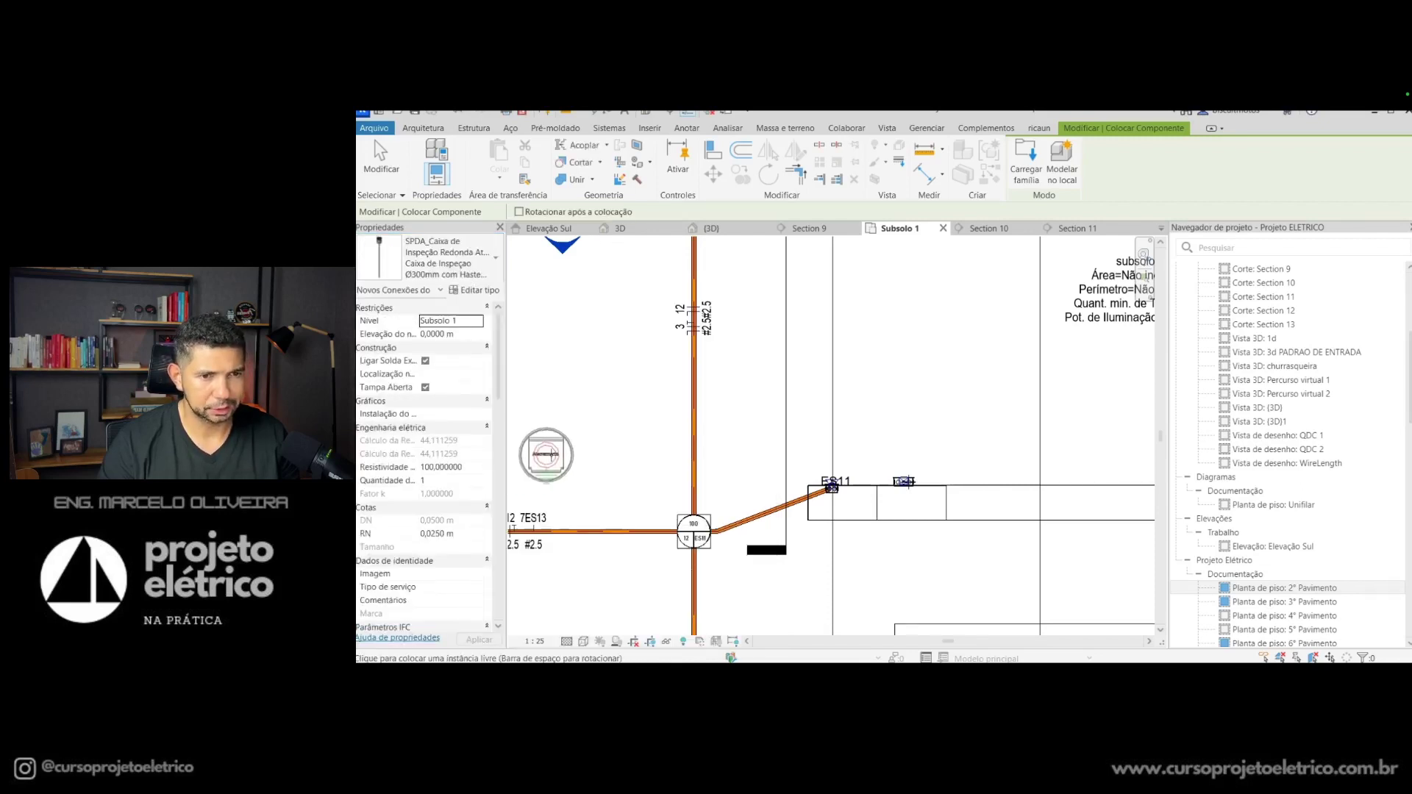
Step: Place one Caixa de Inspeção Ø300mm com Haste just above ES11 and select it
scroll(916, 430, "up", 1)
scroll(916, 430, "up", 1)
scroll(916, 430, "up", 1)
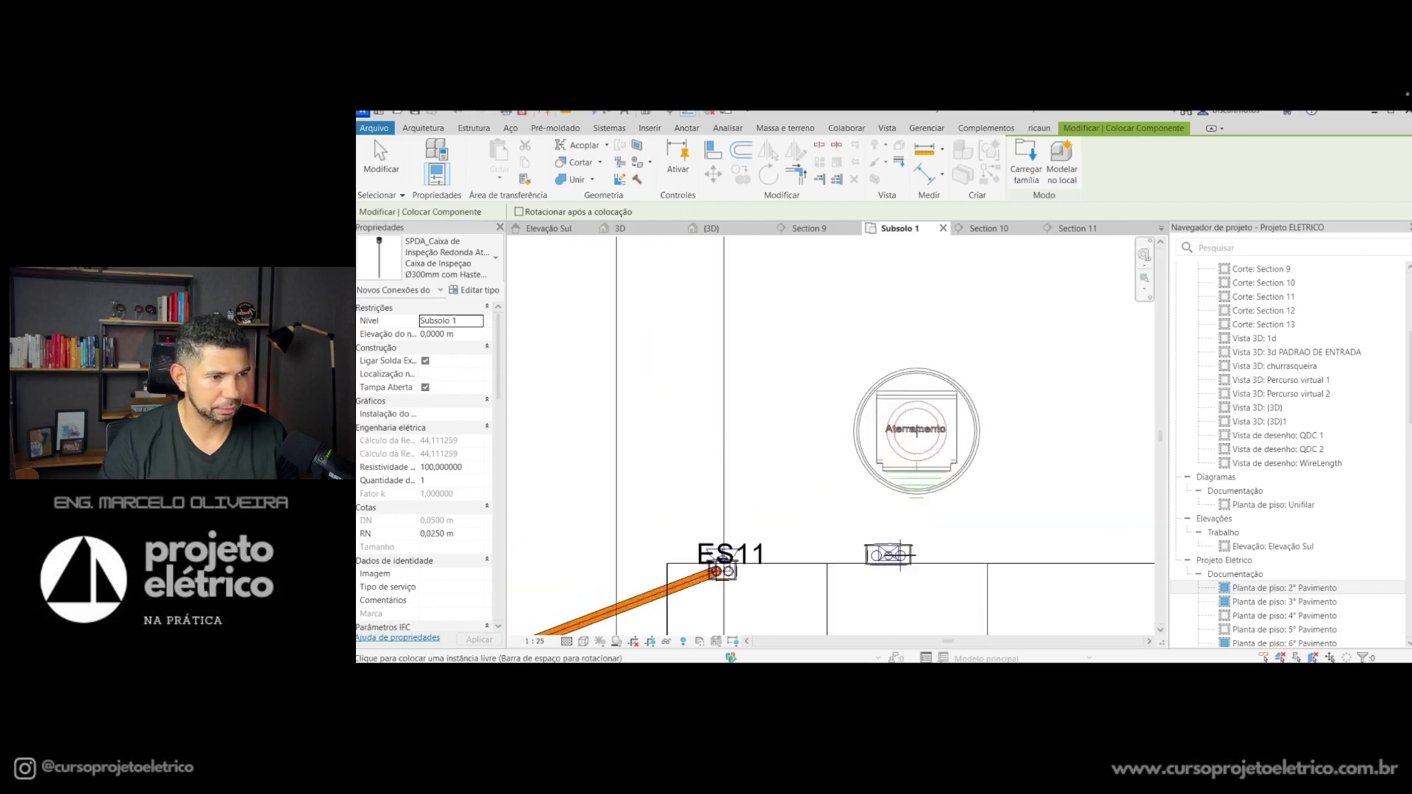
scroll(912, 482, "up", 1)
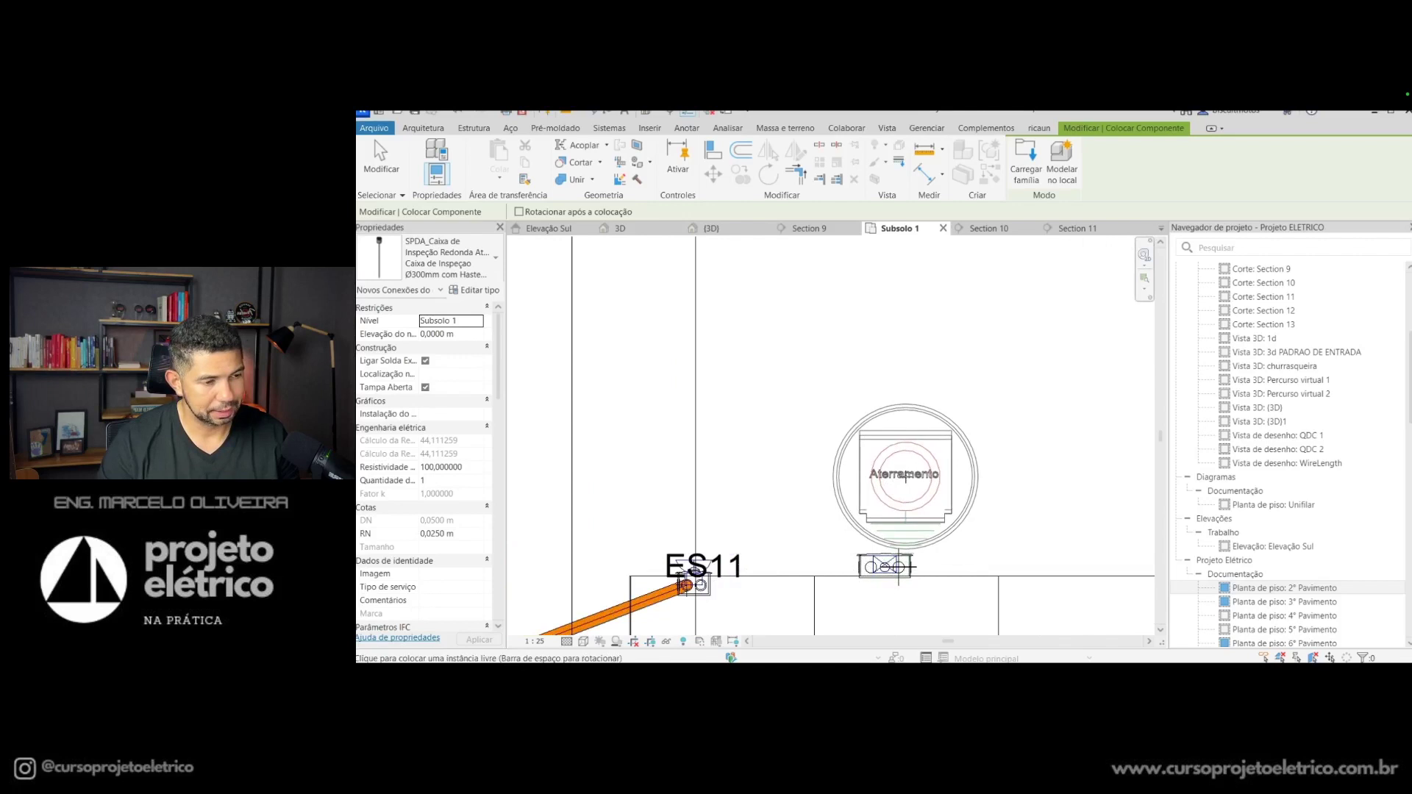
left_click(900, 431)
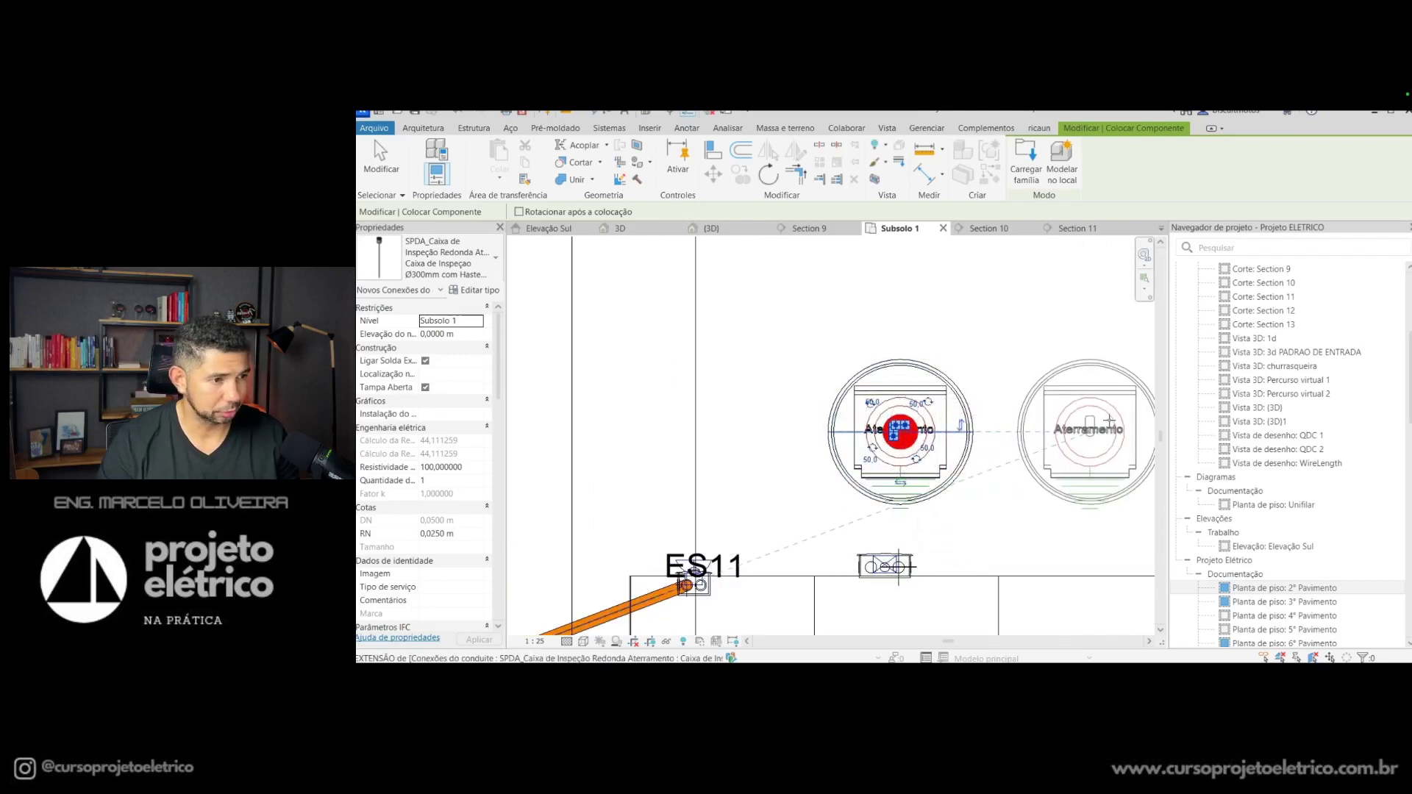
key("Escape")
key("Escape")
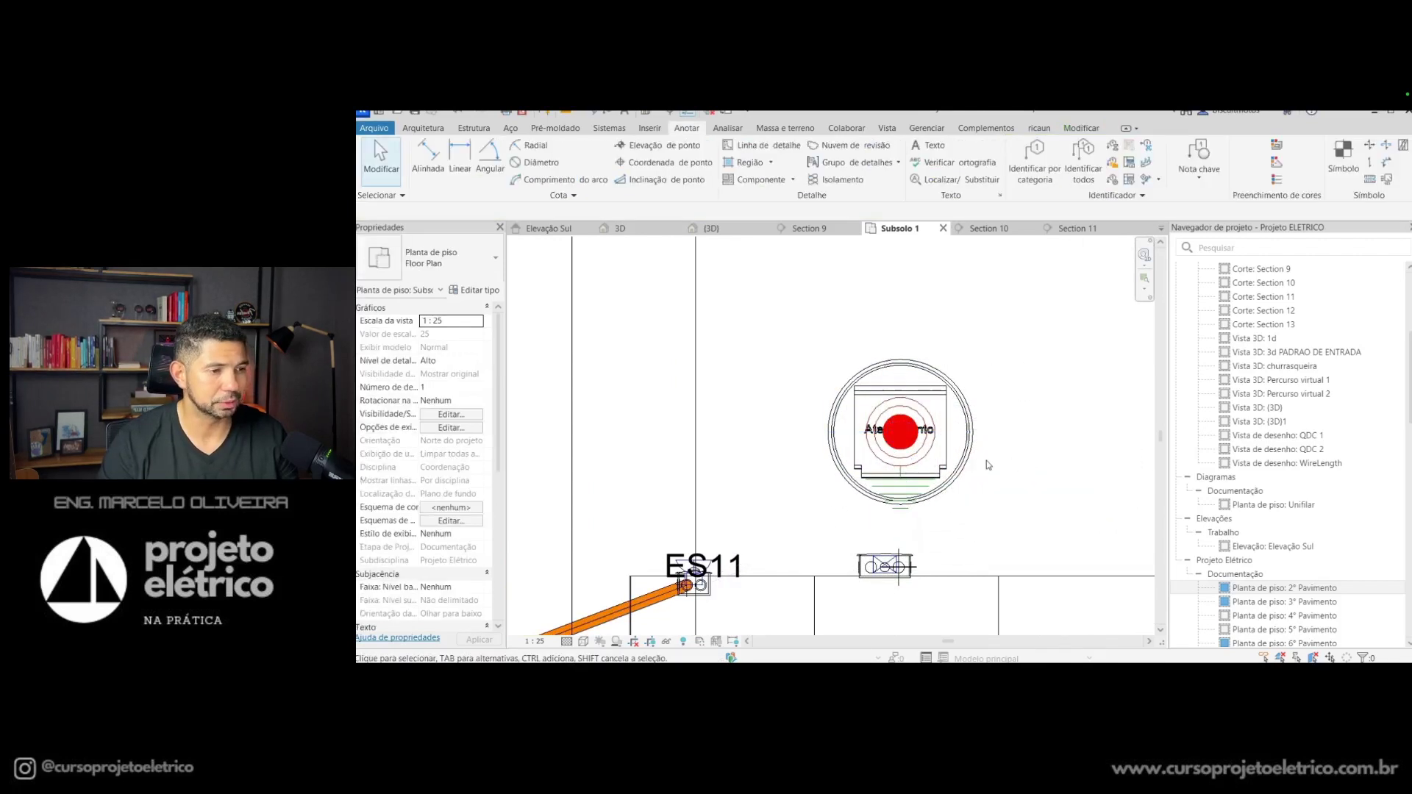
left_click(994, 467)
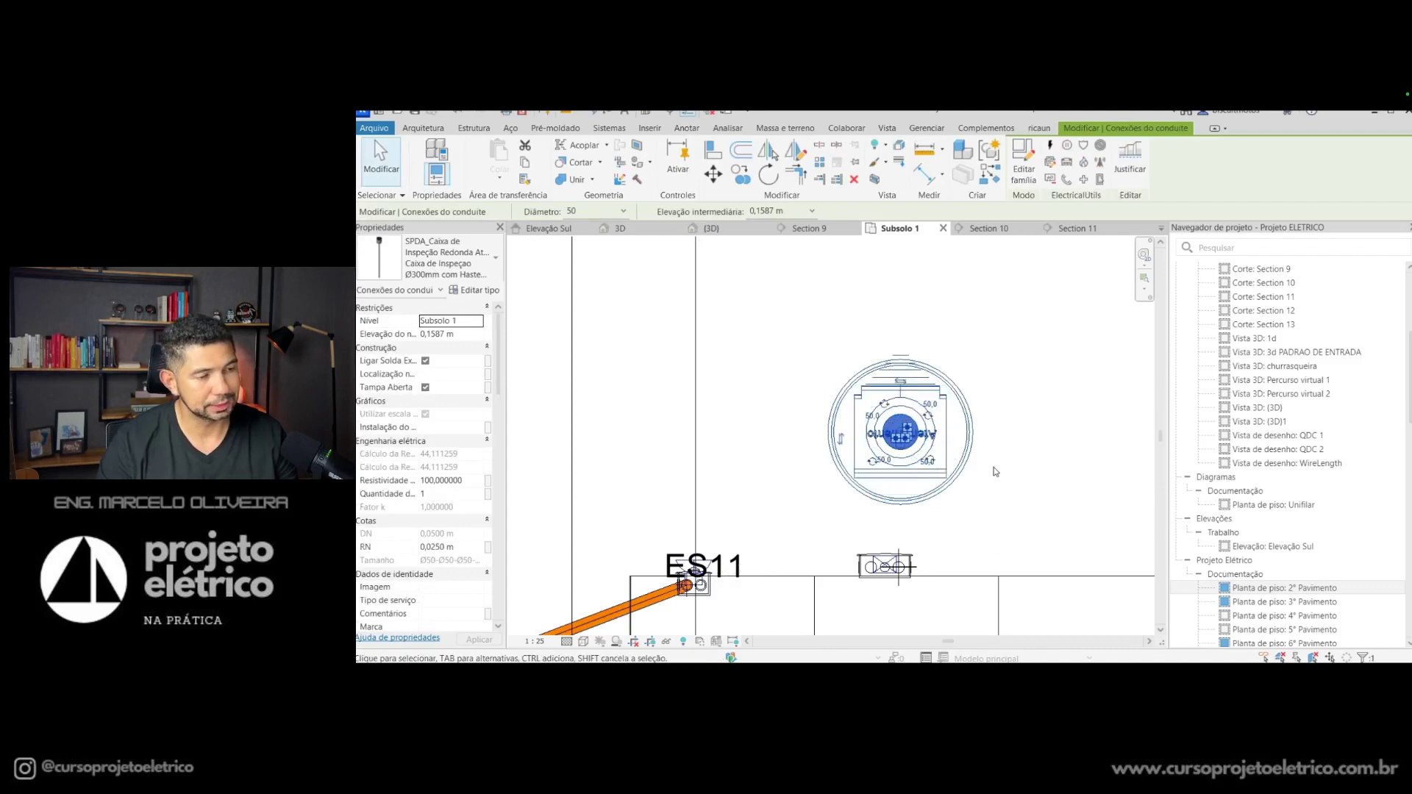
Step: Drag the box down onto the wall line and set its elevation to 0,0587 m in Elevação Sul
left_click_drag(917, 507, 917, 634)
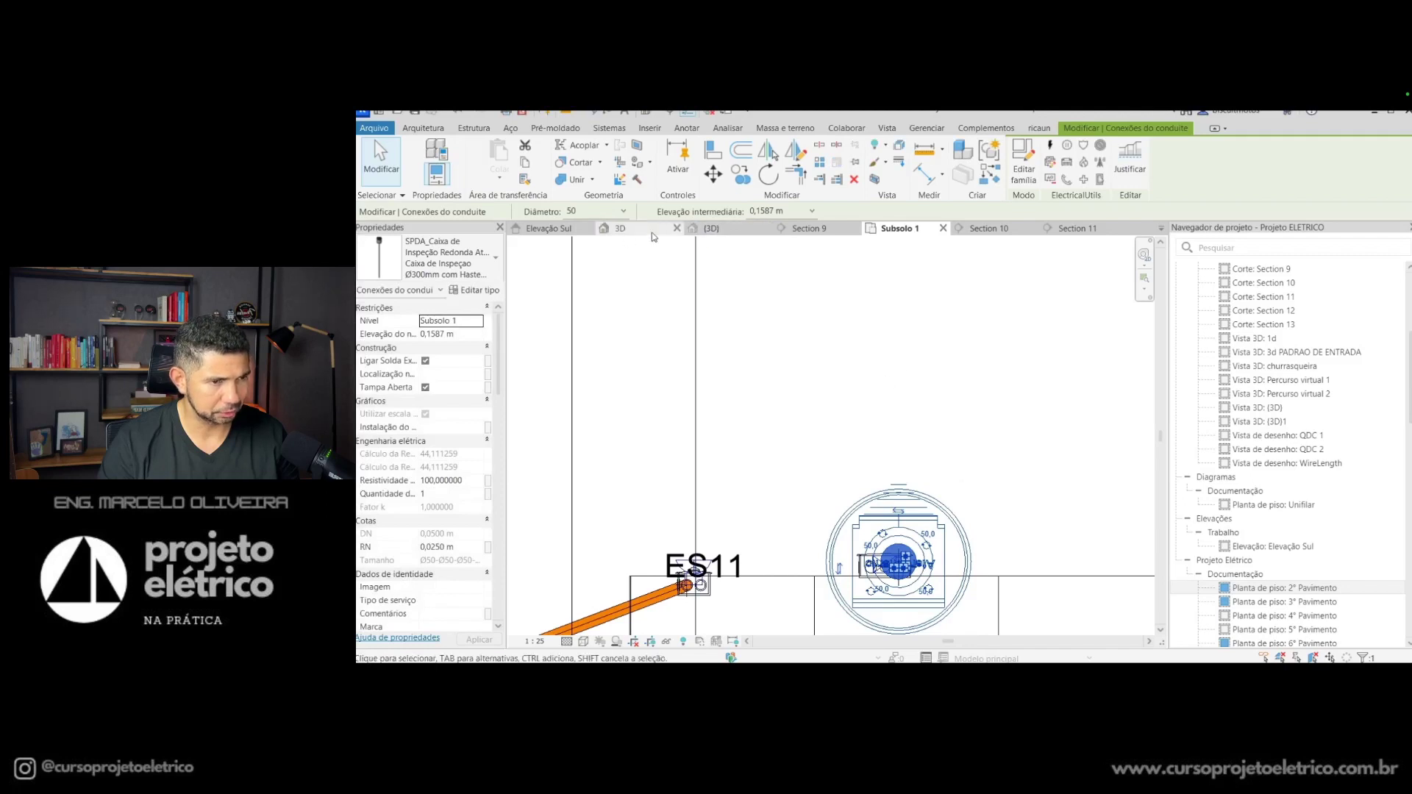
left_click(548, 229)
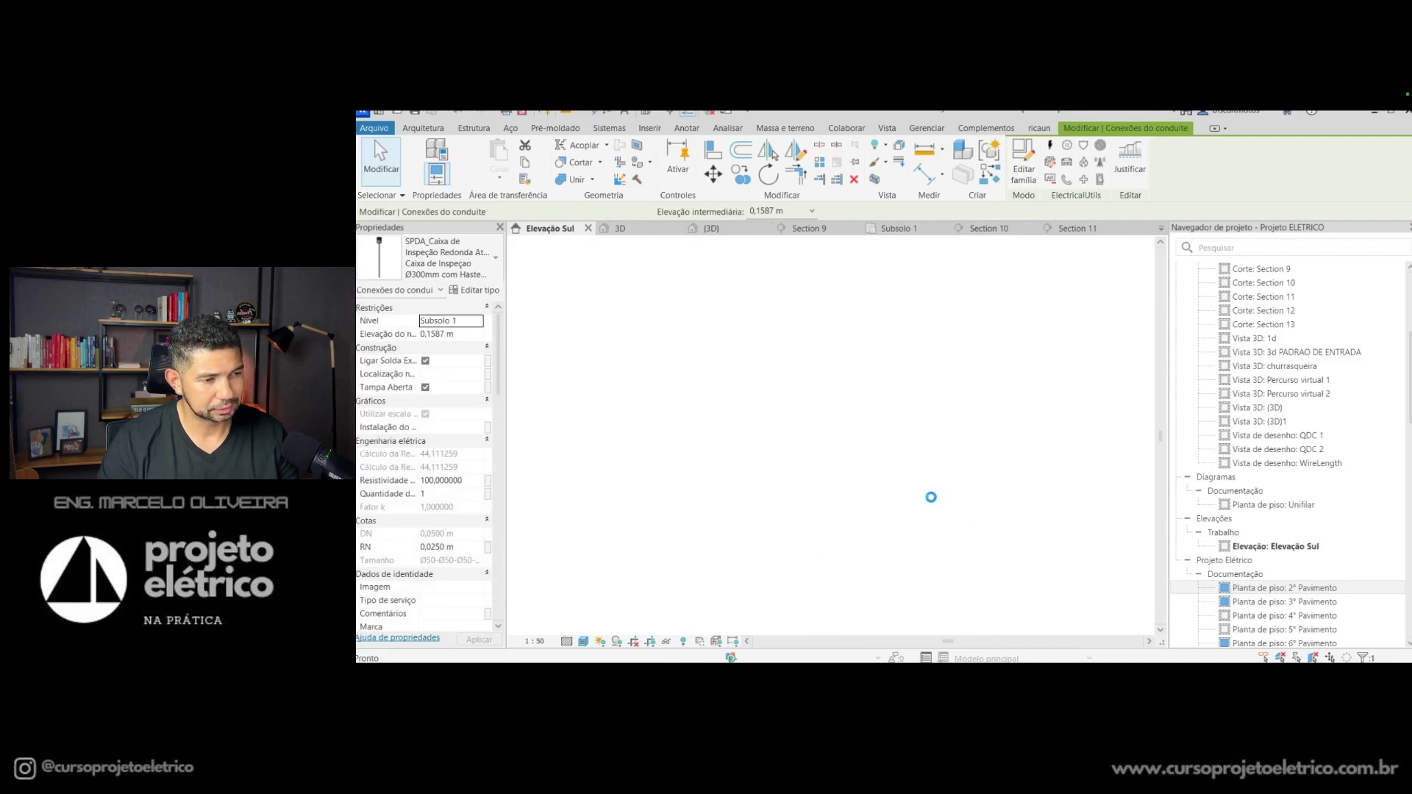
scroll(857, 527, "down", 2)
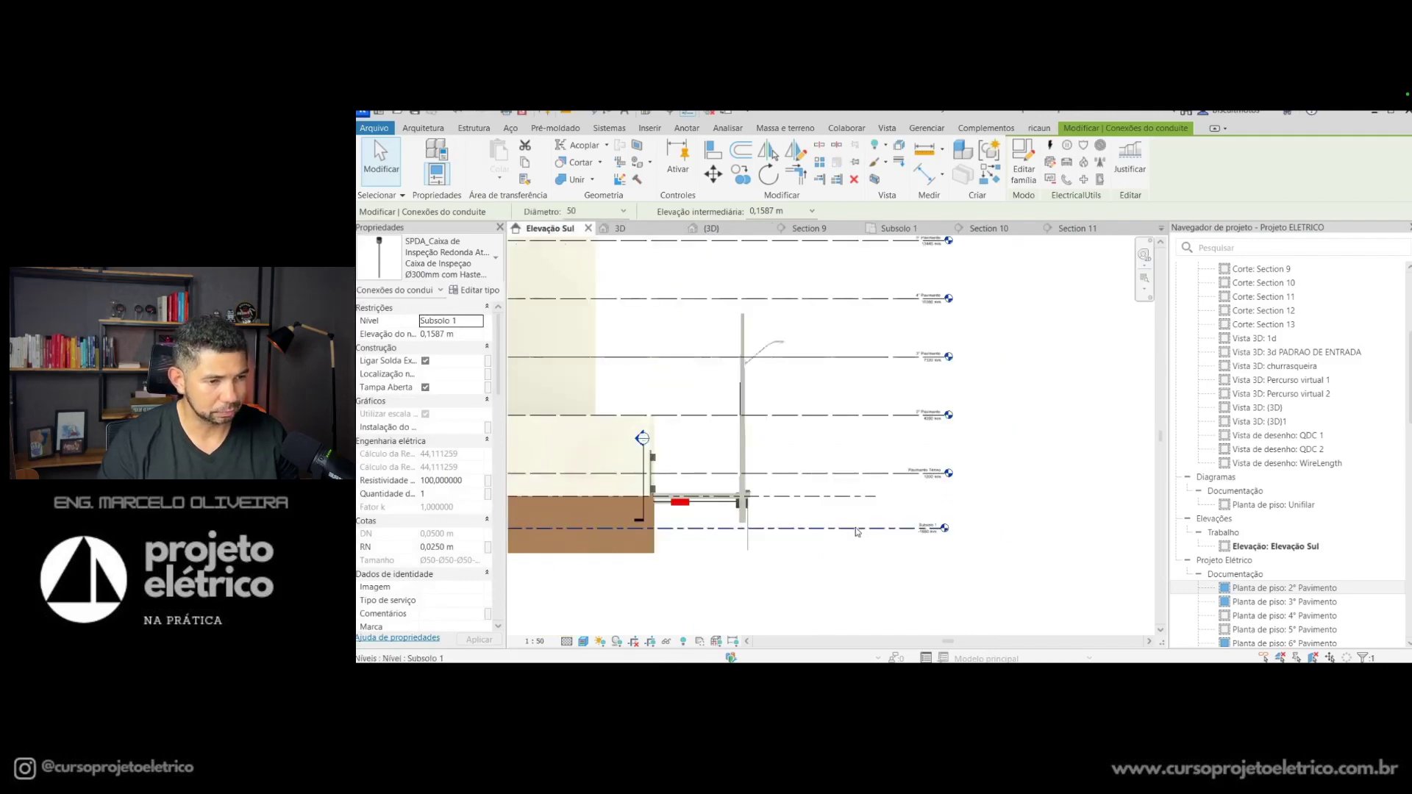
scroll(857, 527, "down", 2)
scroll(857, 528, "down", 2)
scroll(548, 547, "up", 3)
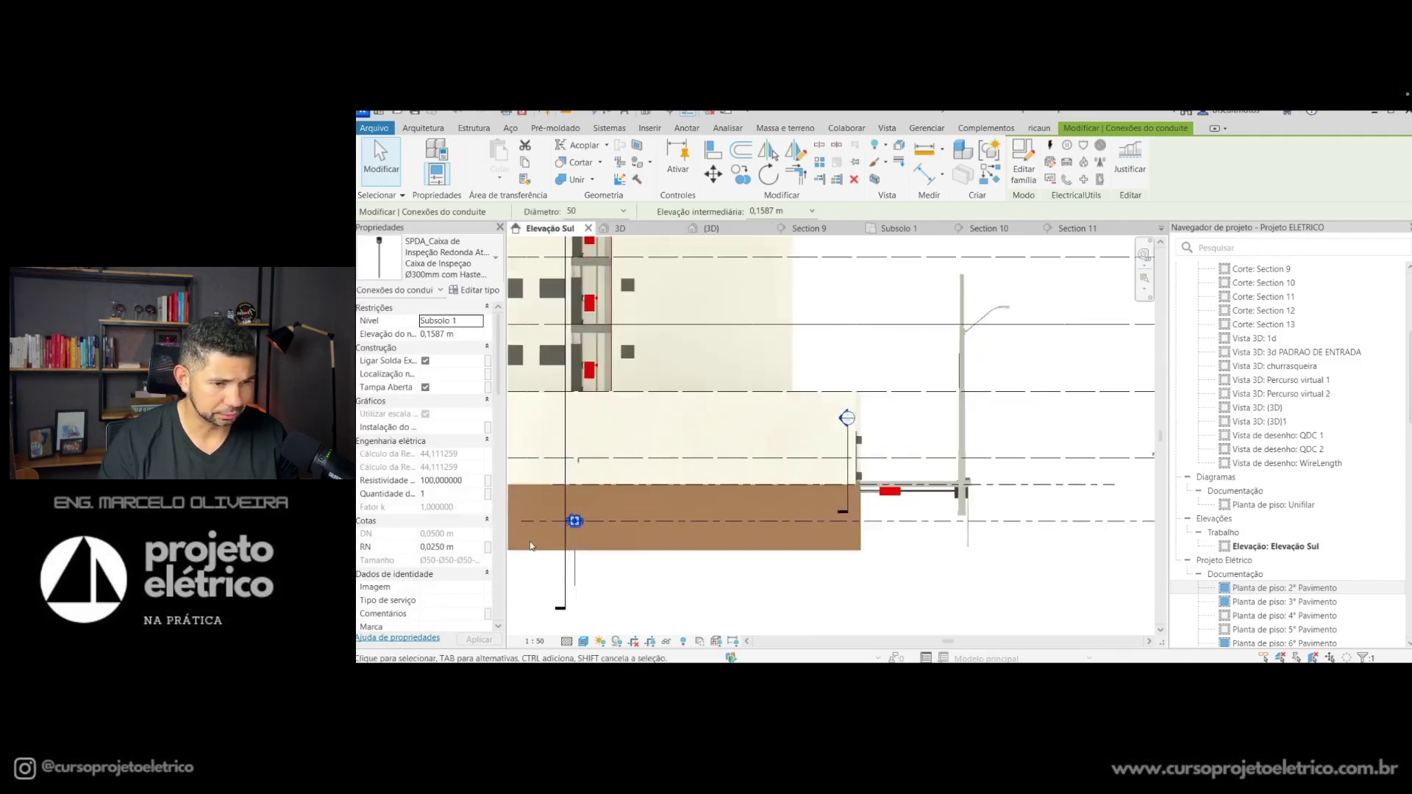
scroll(532, 547, "up", 2)
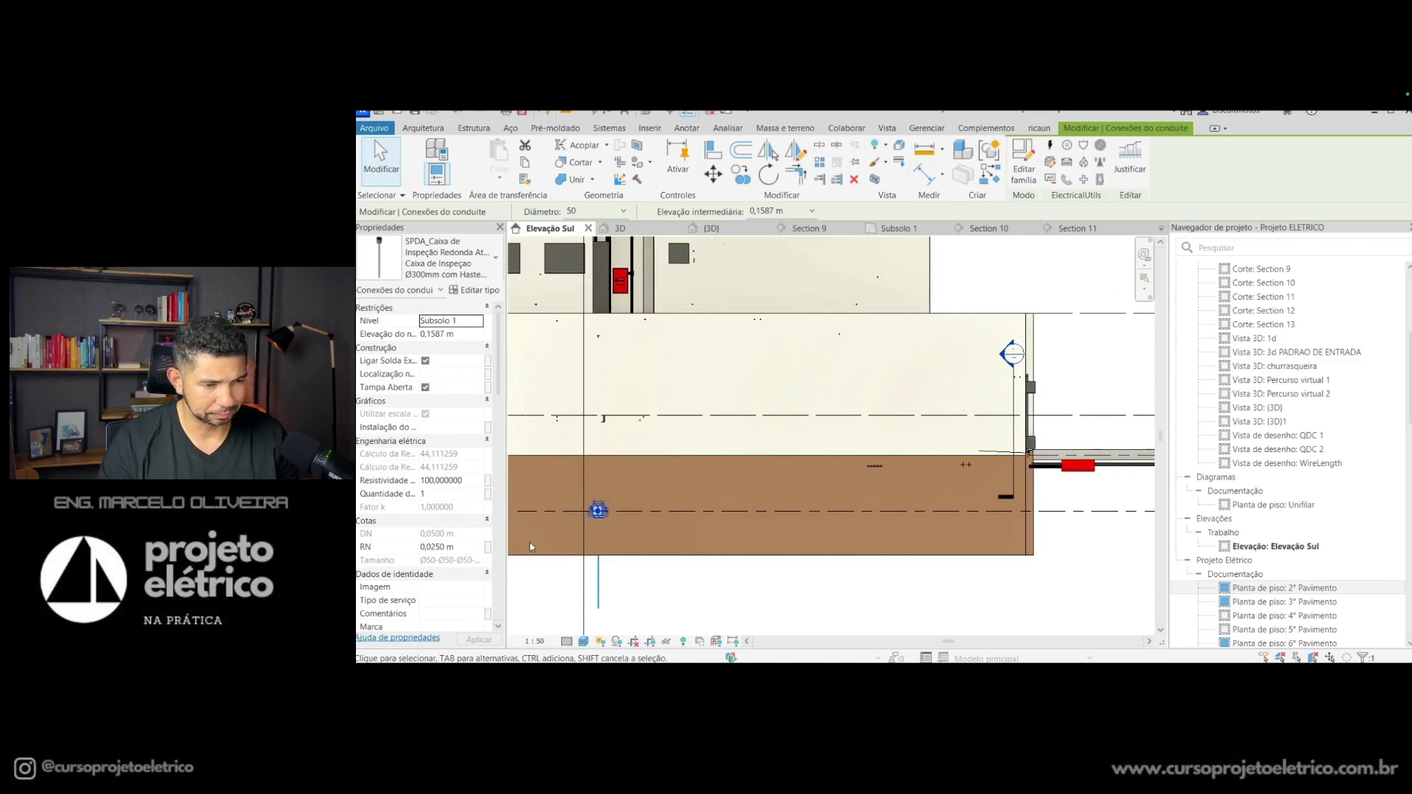
key("Down")
key("Down")
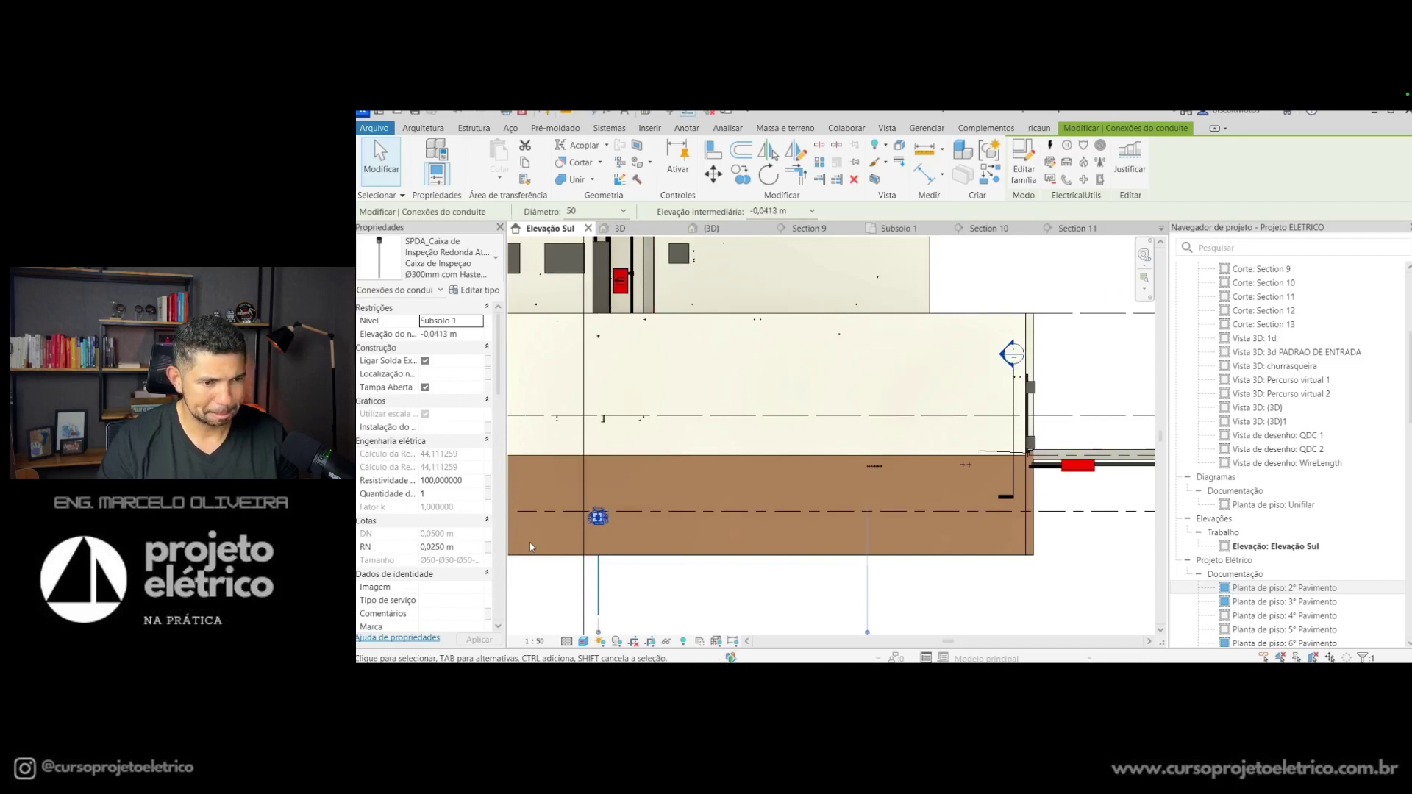
key("Up")
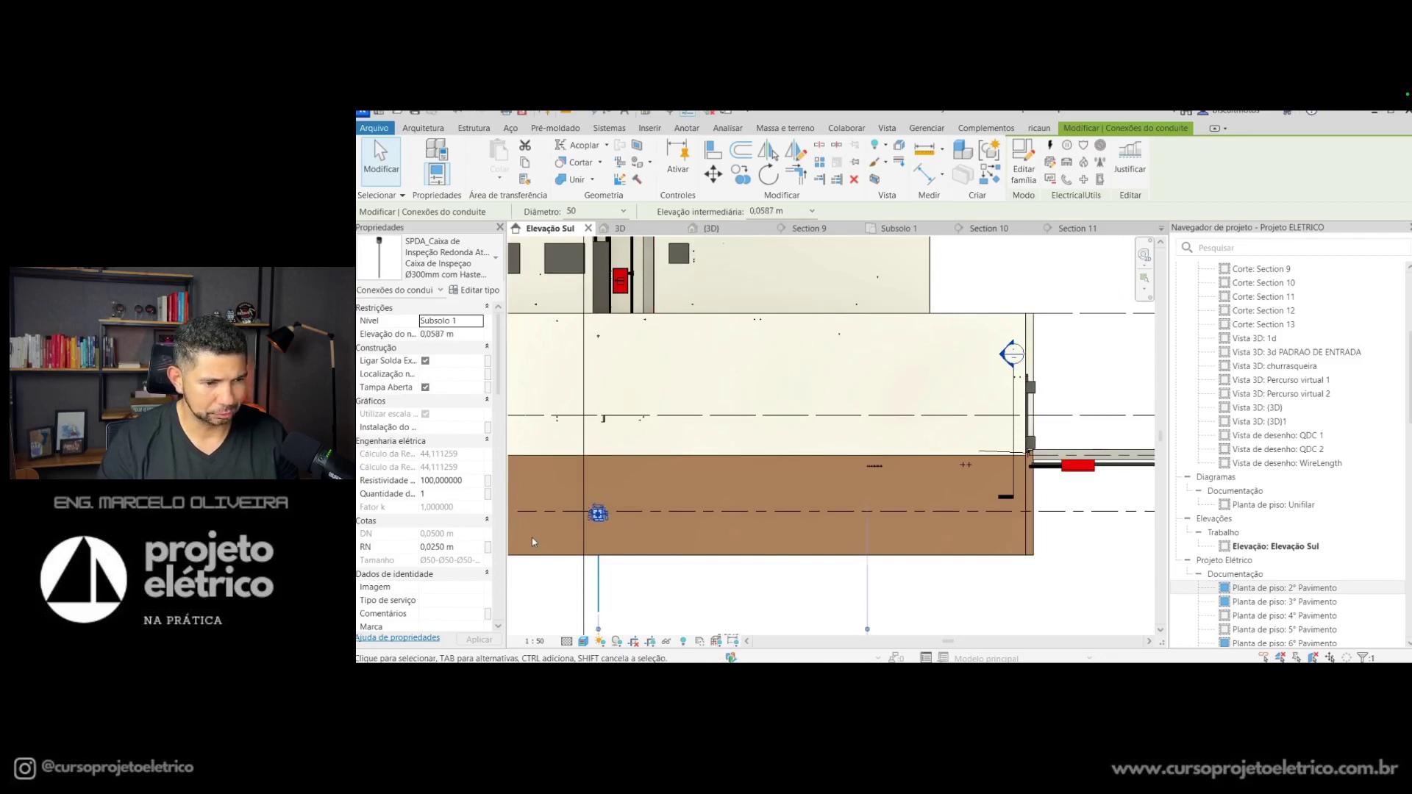
mouse_move(1075, 228)
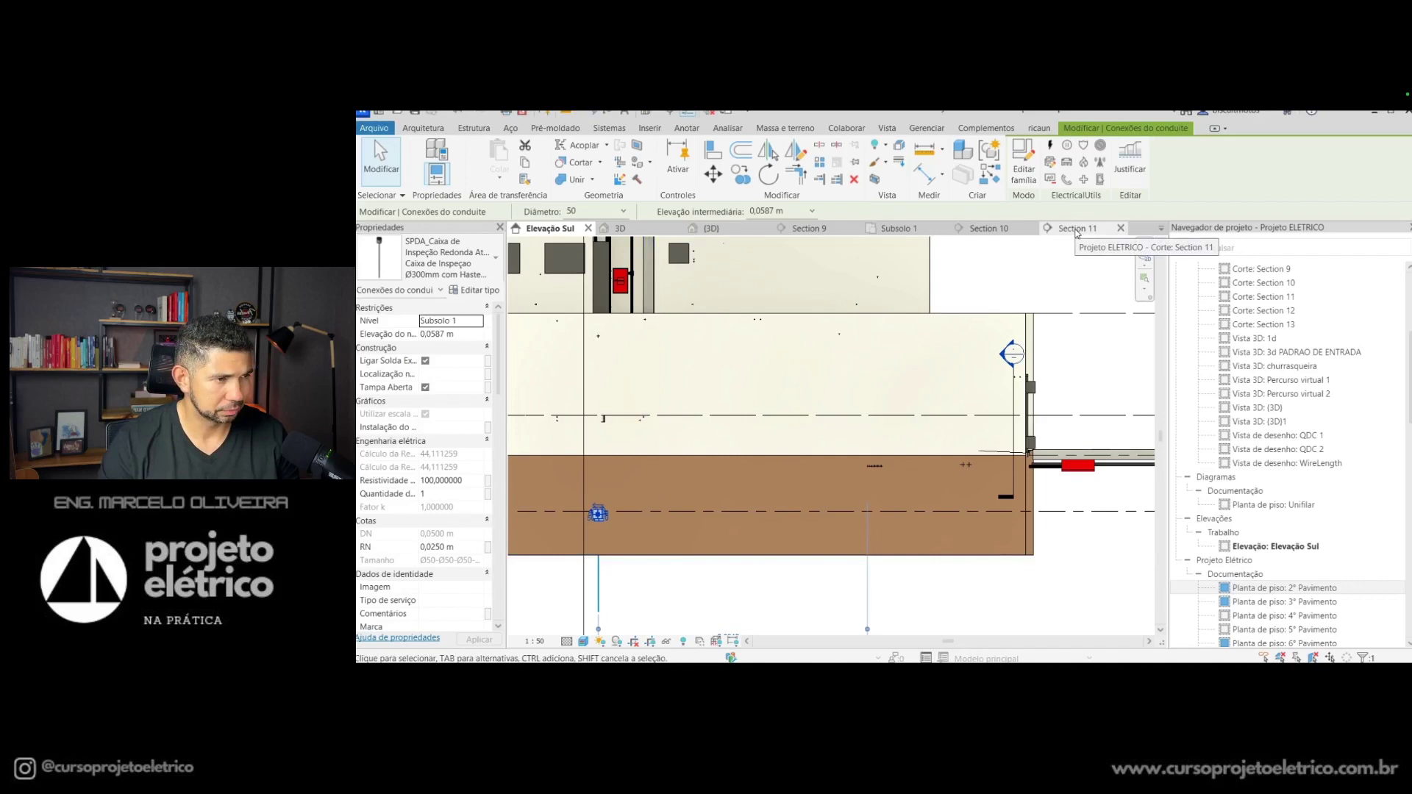
scroll(596, 595, "up", 4)
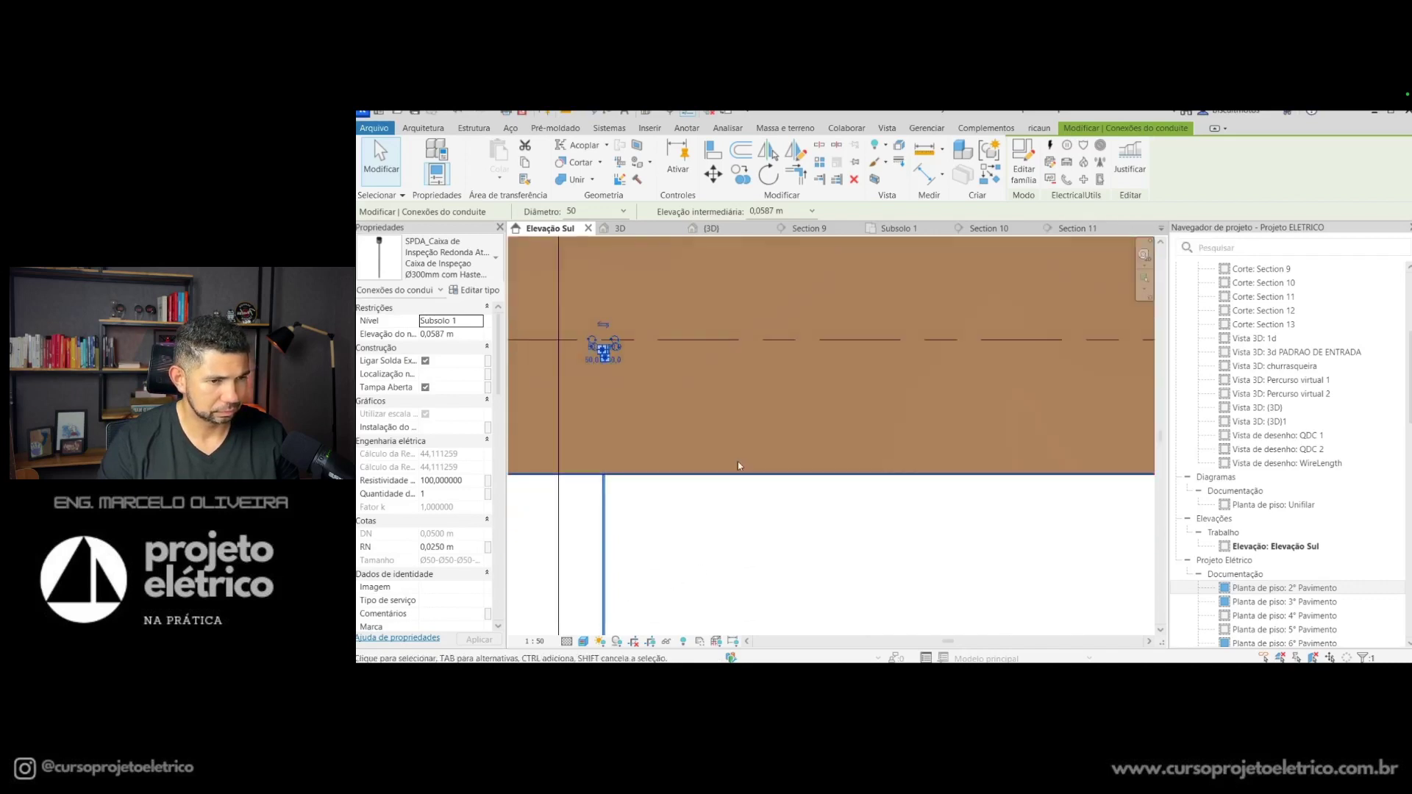
Step: Orbit the 3D view to inspect the inspection box against the ground
left_click(622, 228)
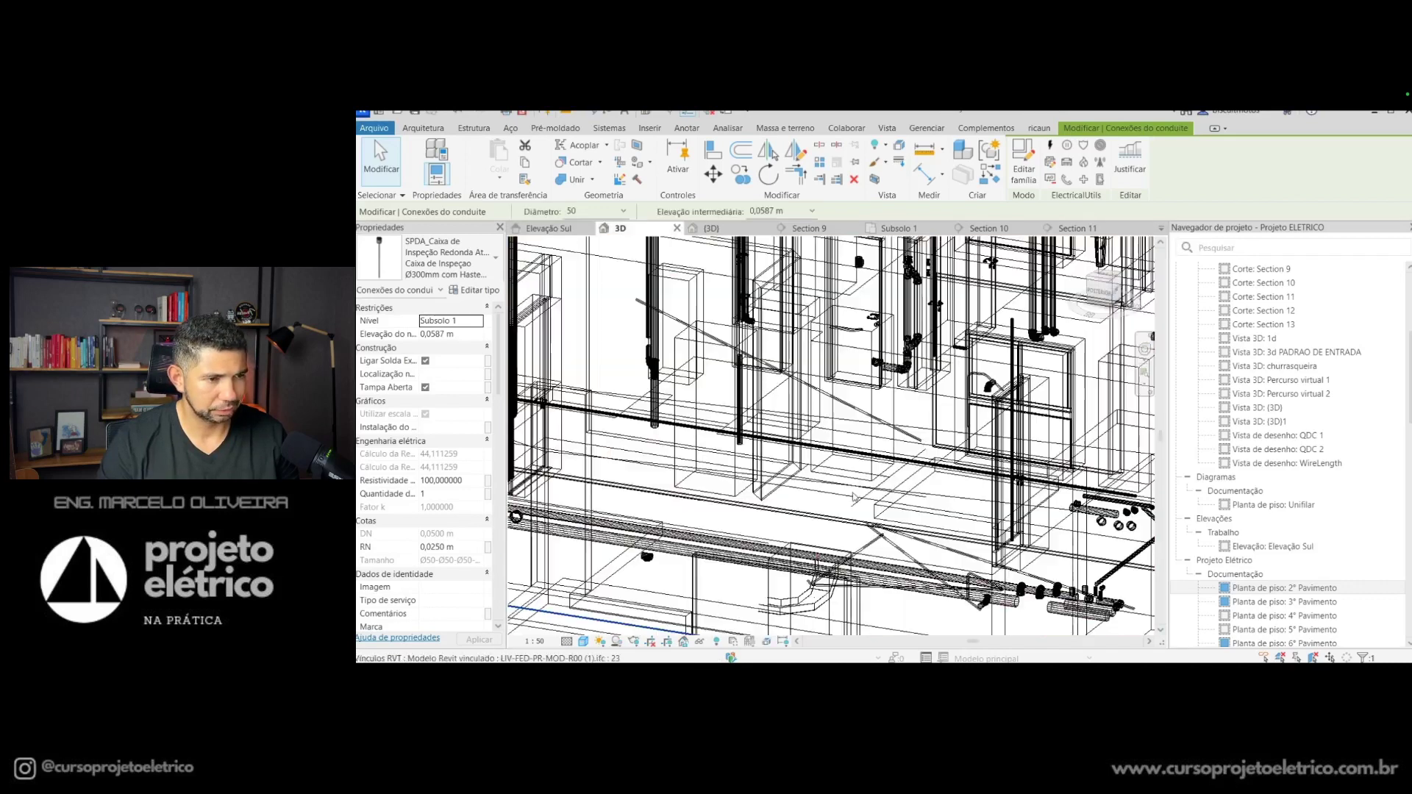
mouse_move(853, 498)
middle_mouse_down()
mouse_move(741, 385)
mouse_move(743, 359)
middle_mouse_up()
scroll(770, 576, "up", 2)
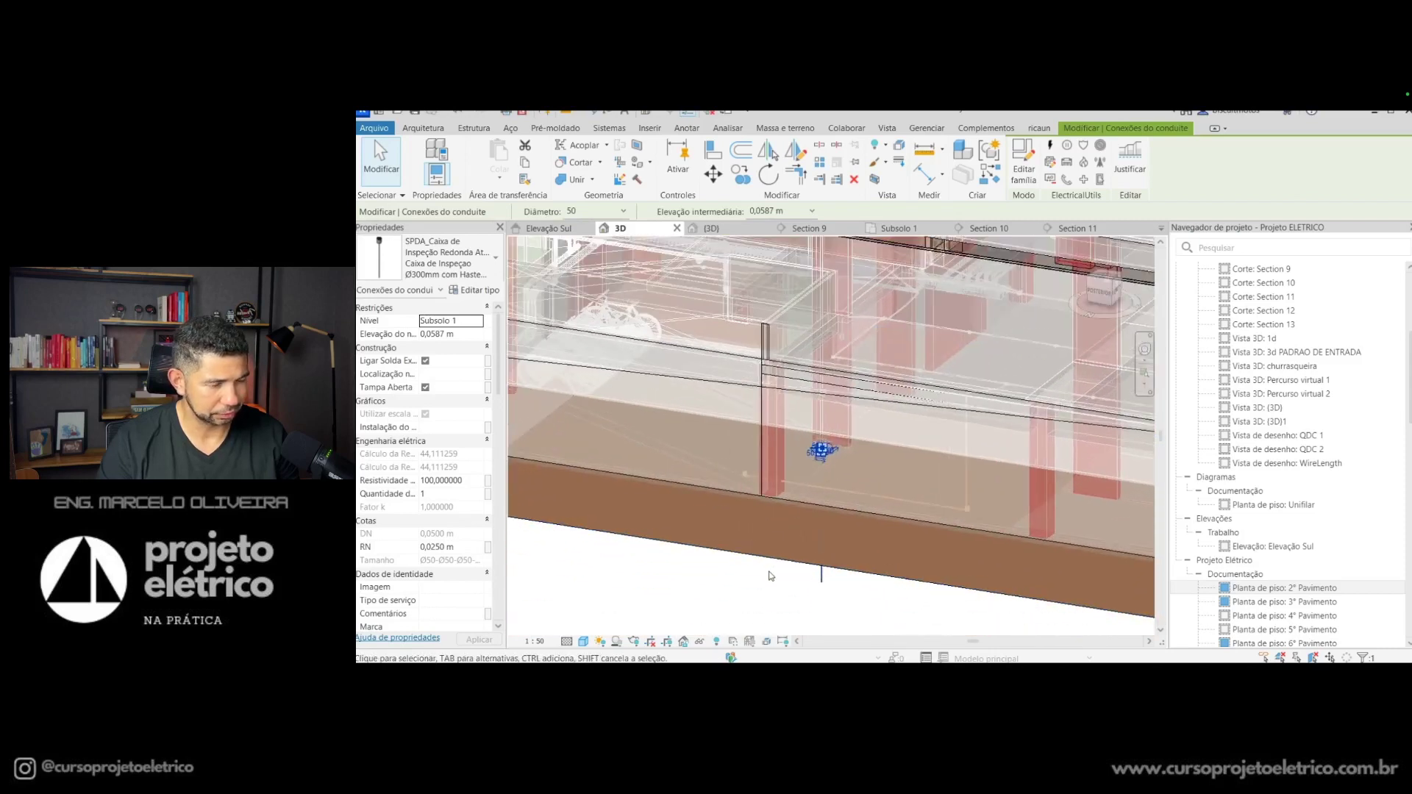
left_click(781, 583)
mouse_move(782, 584)
middle_mouse_down("shift")
mouse_move(836, 560)
mouse_move(817, 504)
middle_mouse_up("shift")
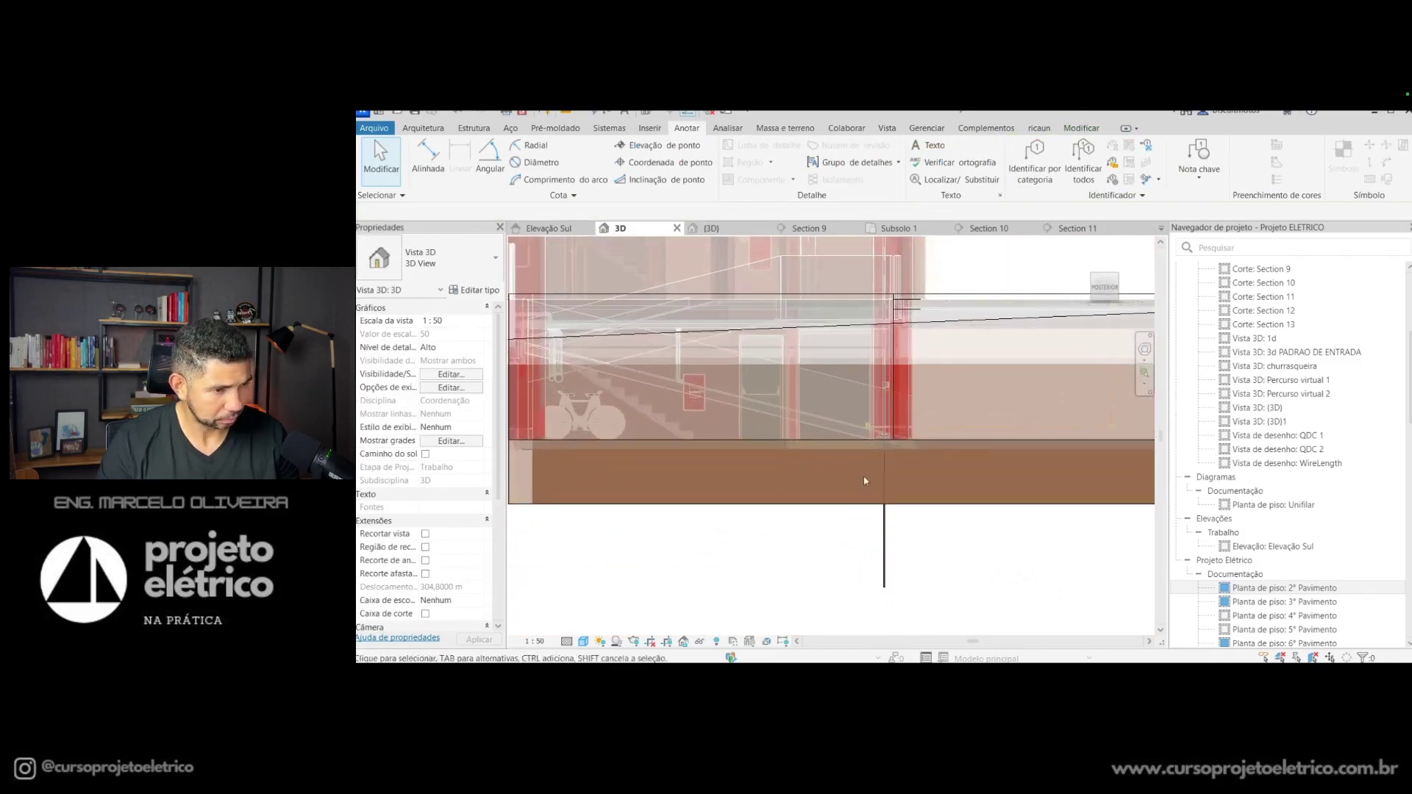
scroll(868, 471, "up", 2)
scroll(883, 445, "up", 2)
scroll(888, 451, "up", 2)
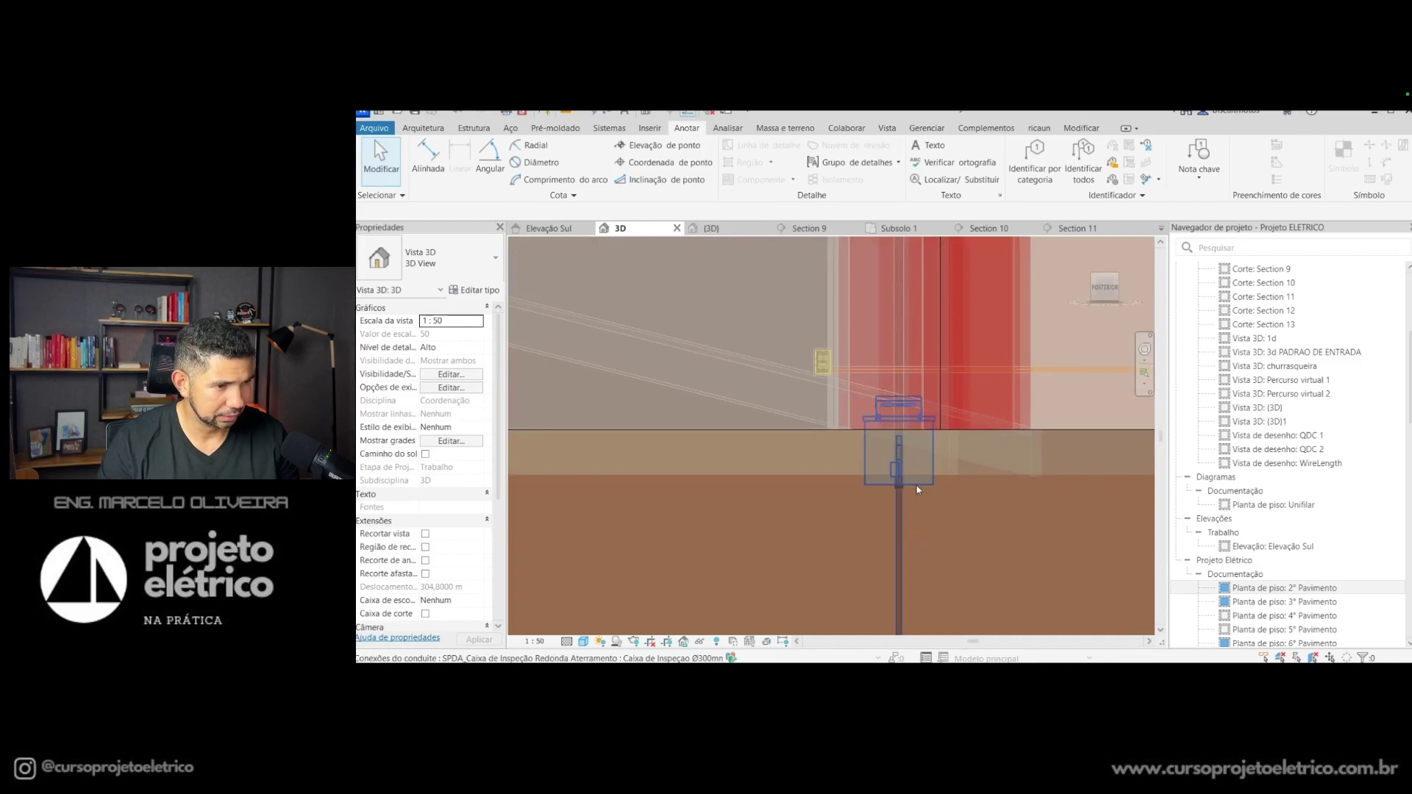
Step: Lower the inspection box to 0,0137 m elevation and return to the Subsolo 1 plan
left_click(918, 489)
key("Down")
key("Down")
key("Down")
key("Down")
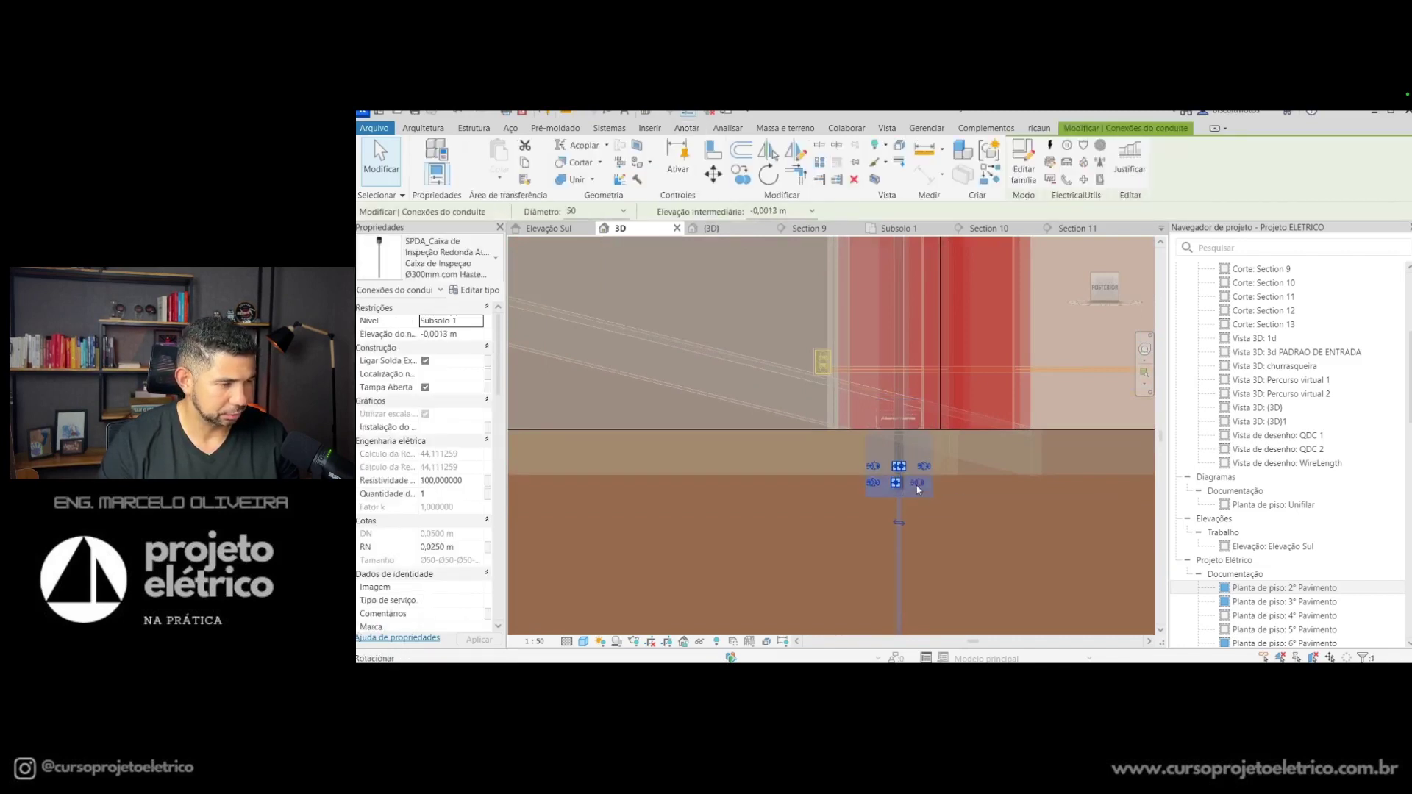
key("Up")
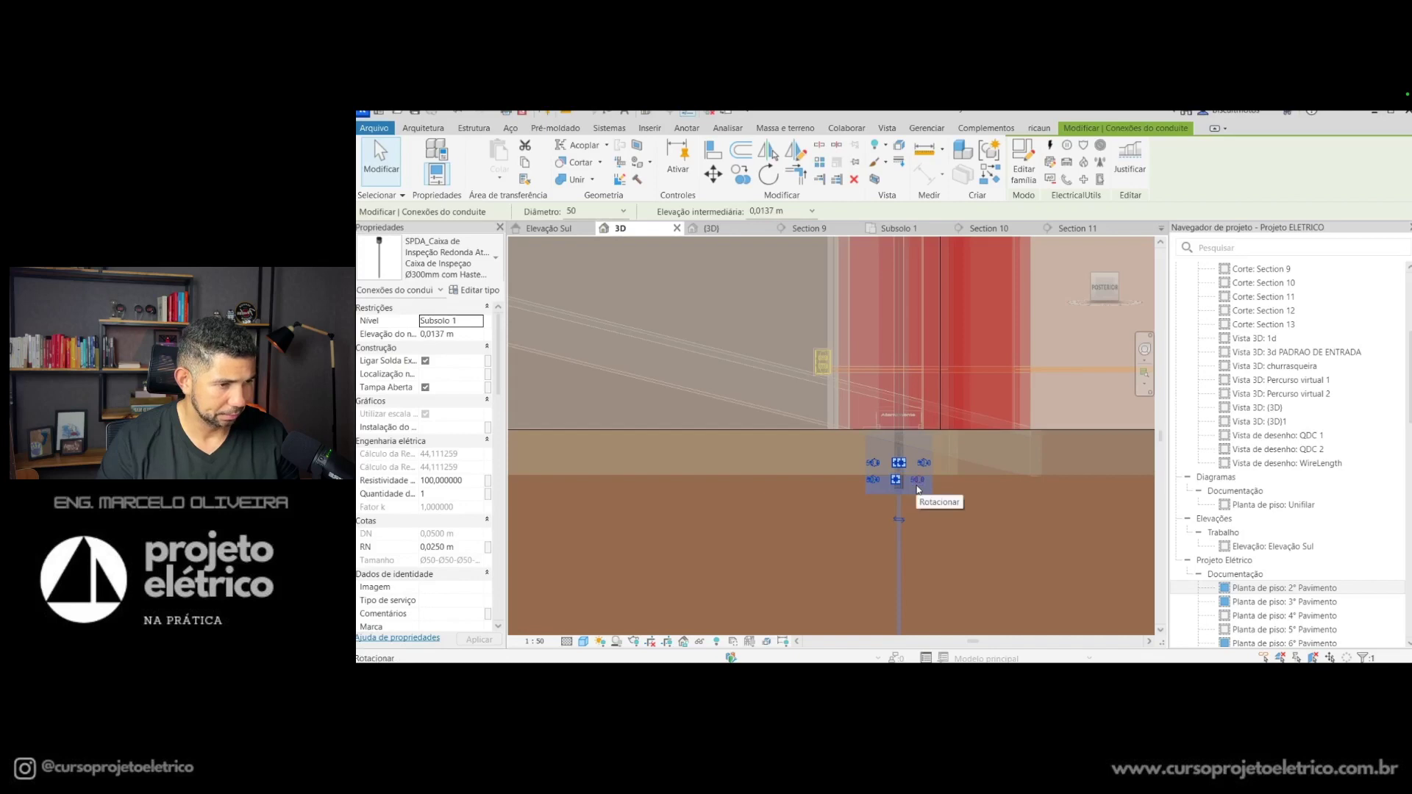
scroll(917, 489, "down", 2)
scroll(917, 489, "down", 2)
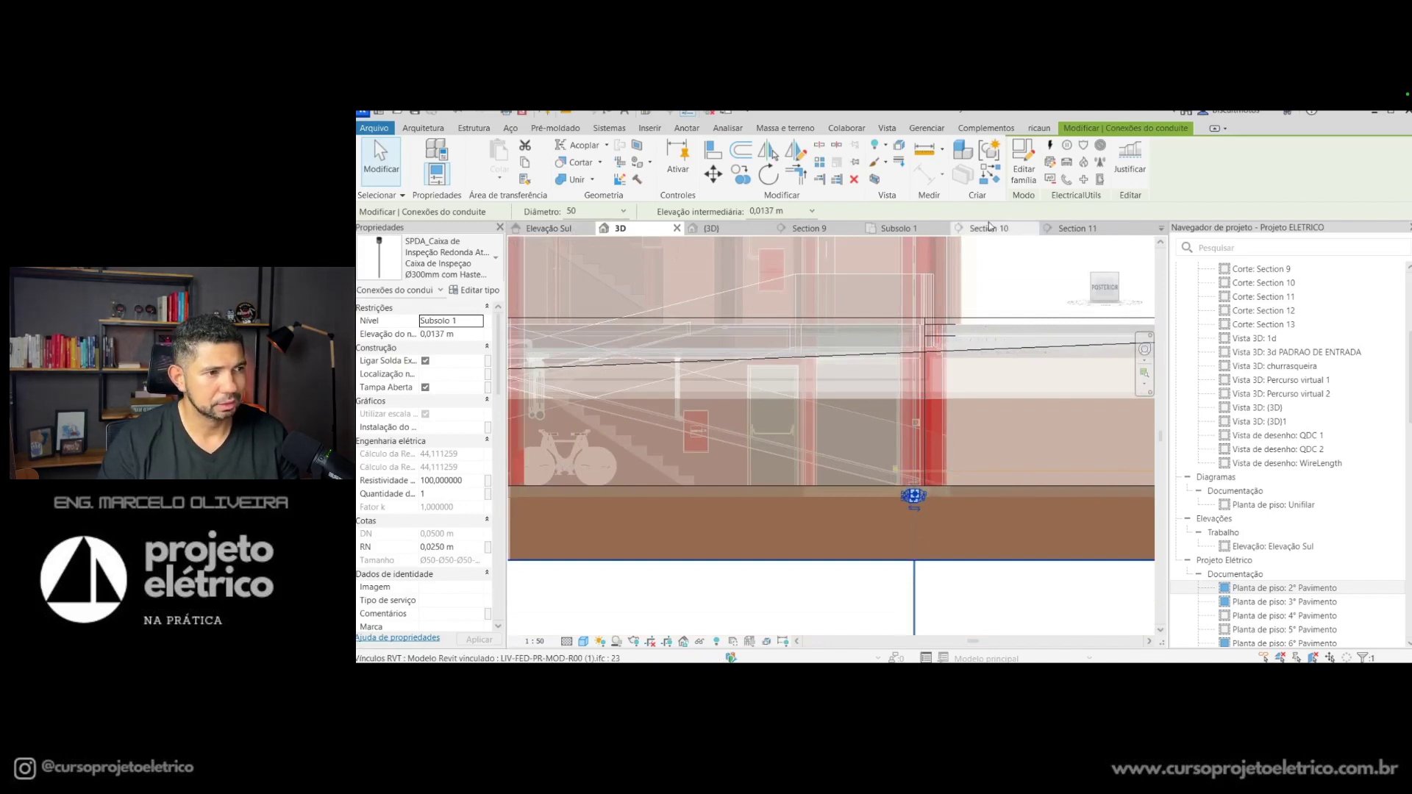
left_click(875, 228)
Step: Start Move (MV) on the inspection box and pick its reference point
scroll(949, 456, "down", 2)
scroll(948, 456, "down", 2)
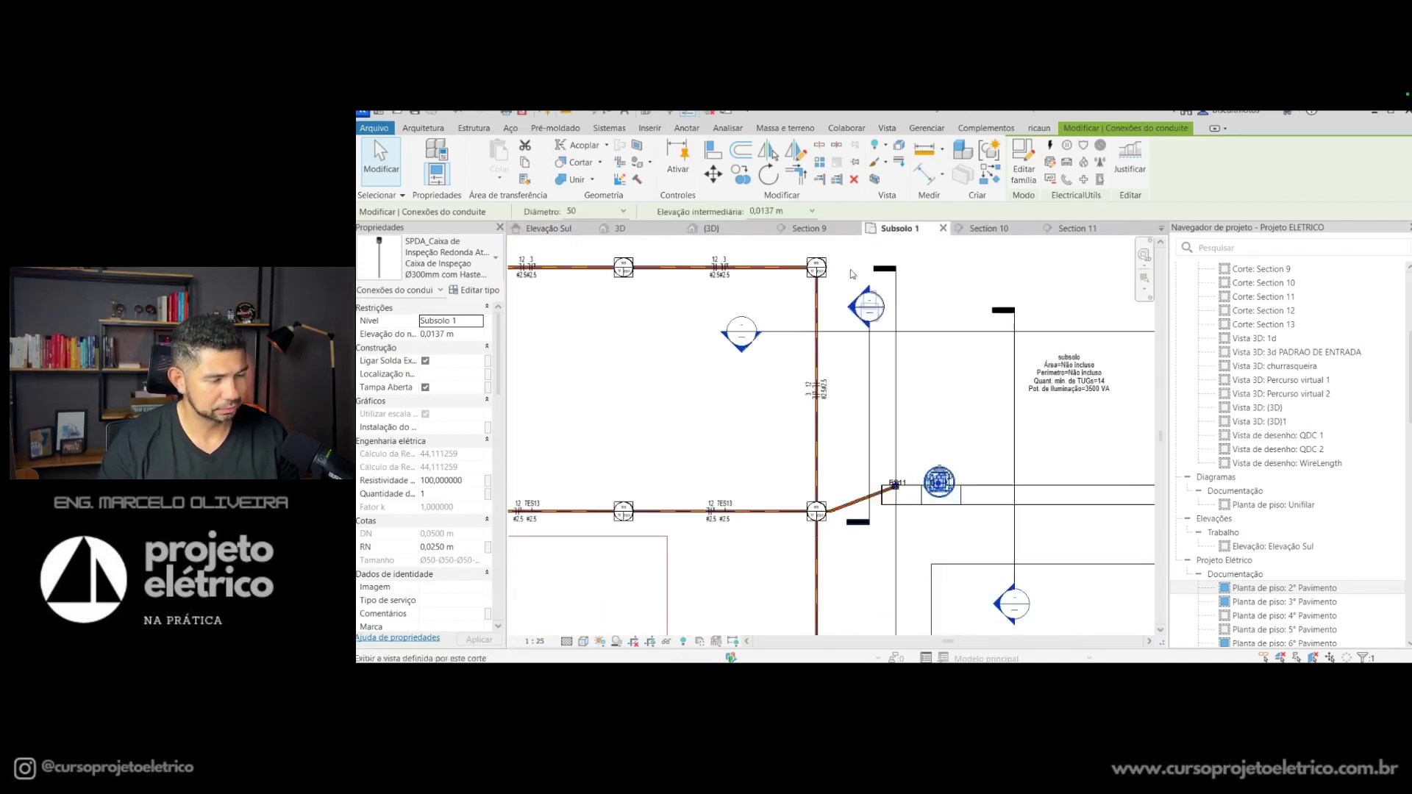
key("m")
key("v")
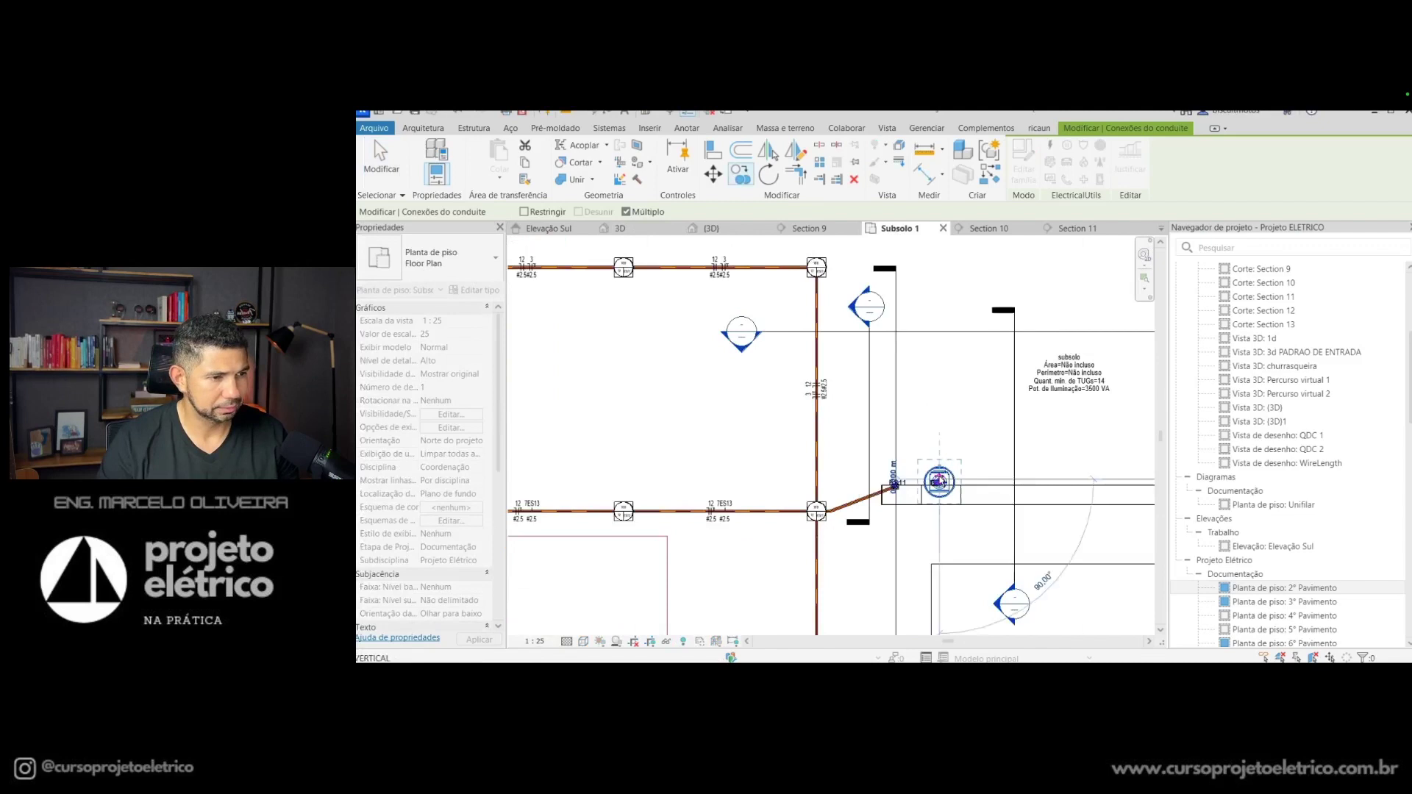
left_click(894, 484)
scroll(912, 456, "down", 2)
scroll(922, 412, "down", 2)
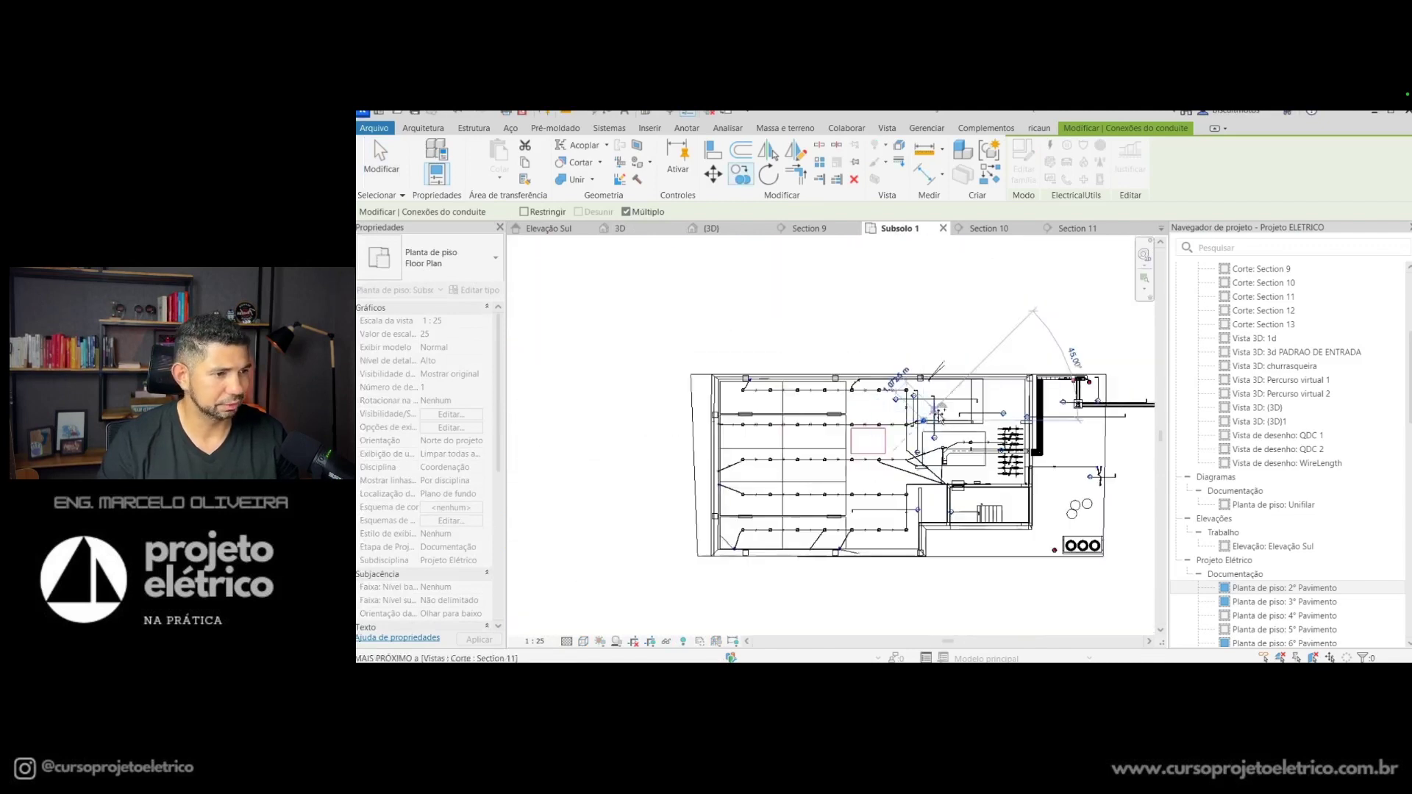
scroll(1009, 418, "up", 2)
scroll(1019, 401, "up", 2)
scroll(1026, 382, "up", 2)
scroll(1036, 368, "up", 2)
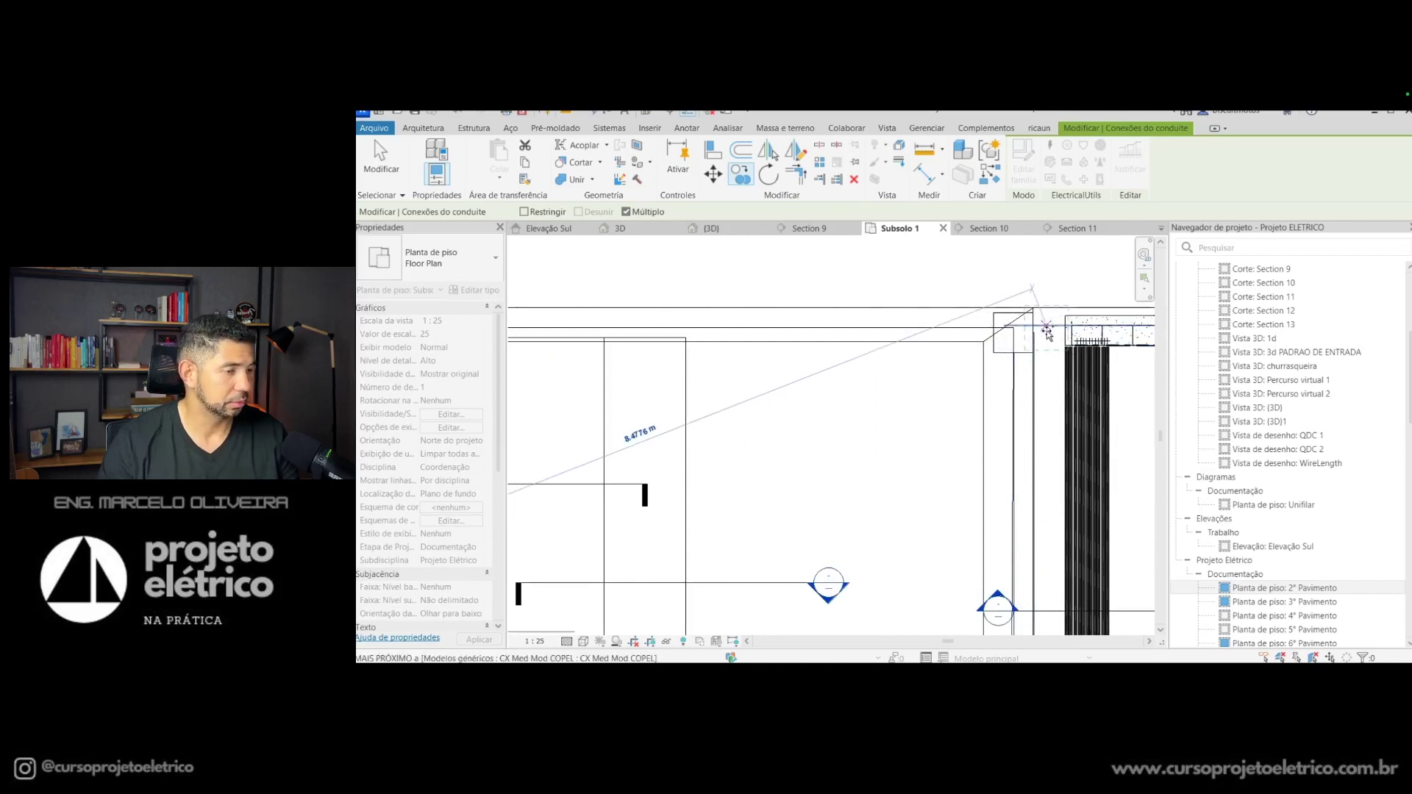
scroll(1030, 323, "down", 2)
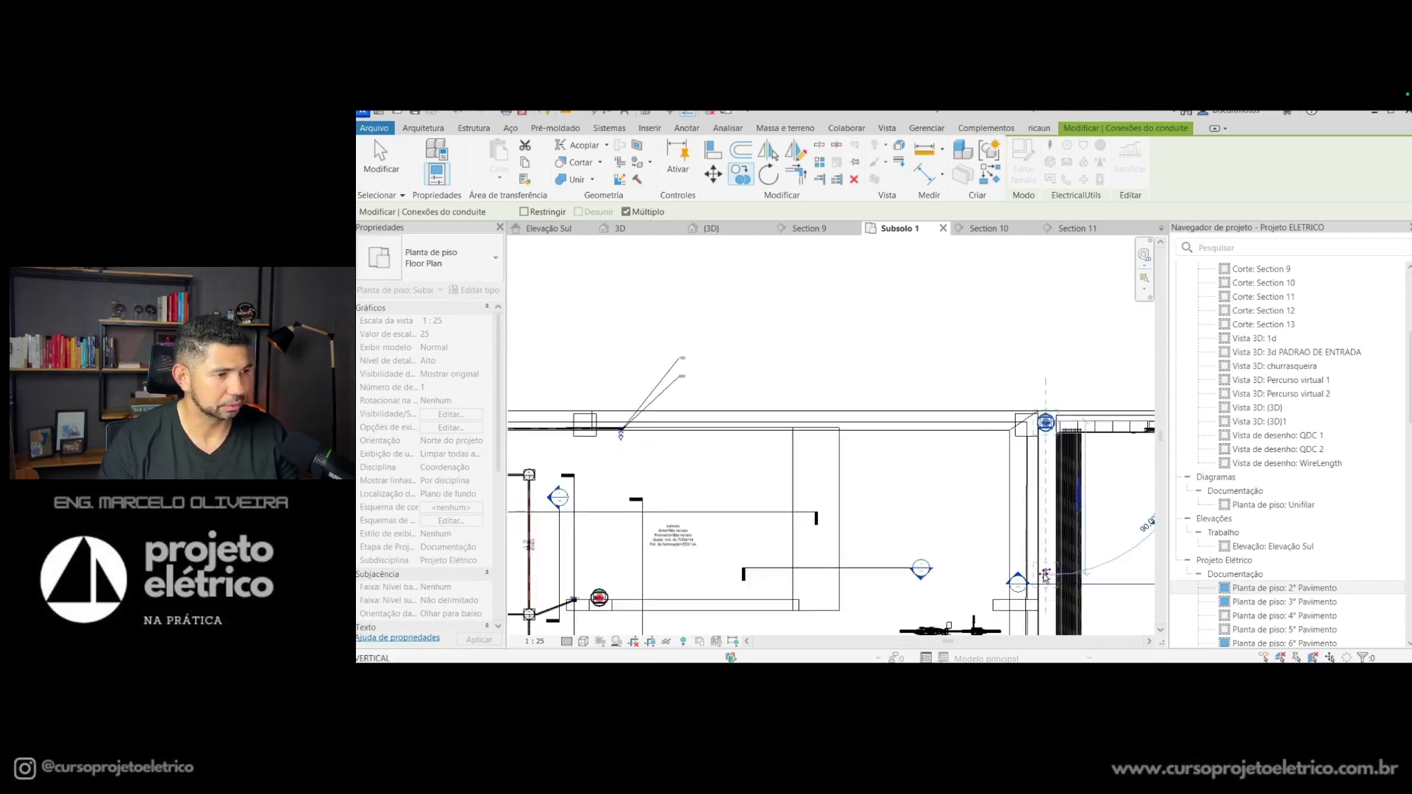
scroll(973, 316, "down", 1)
scroll(963, 412, "down", 1)
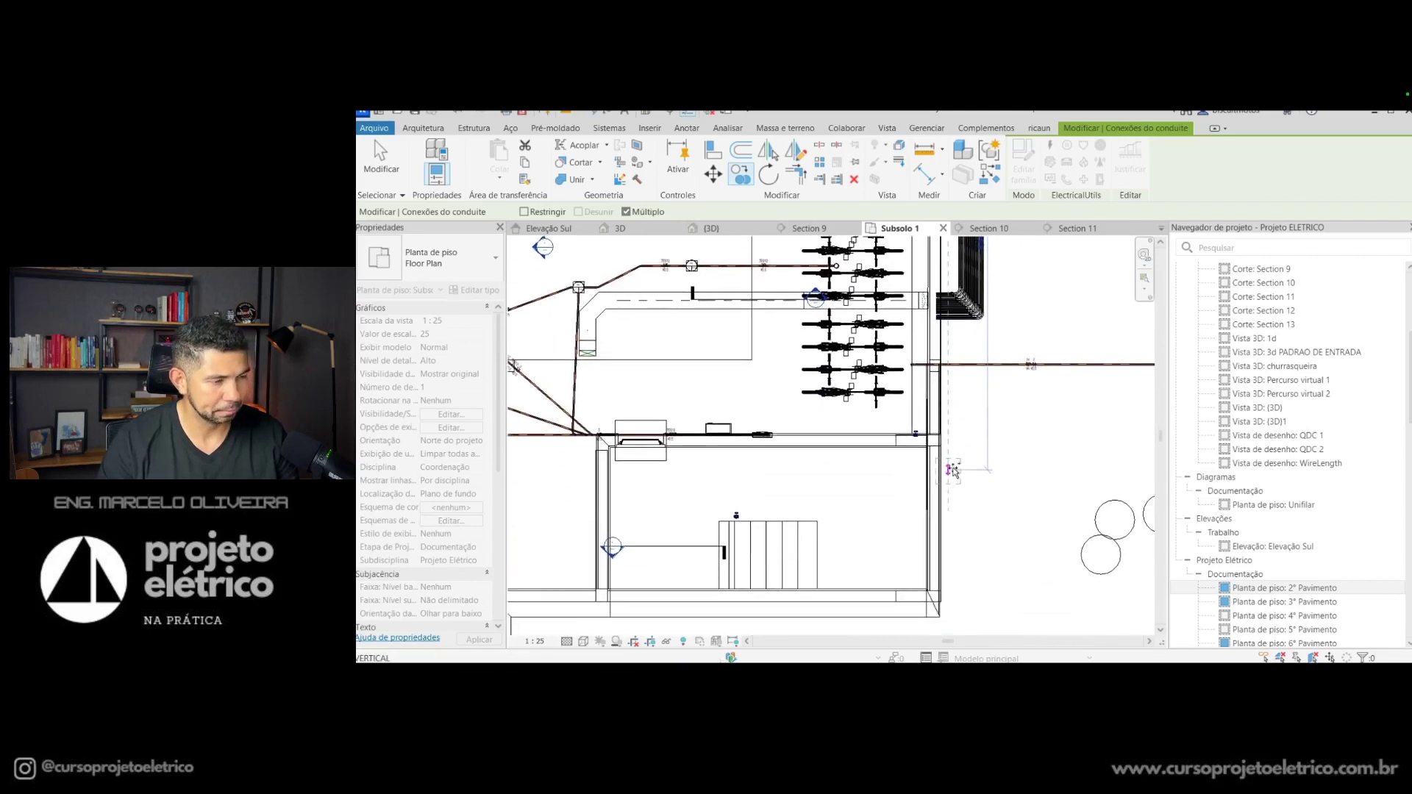
scroll(954, 471, "down", 1)
scroll(956, 535, "up", 1)
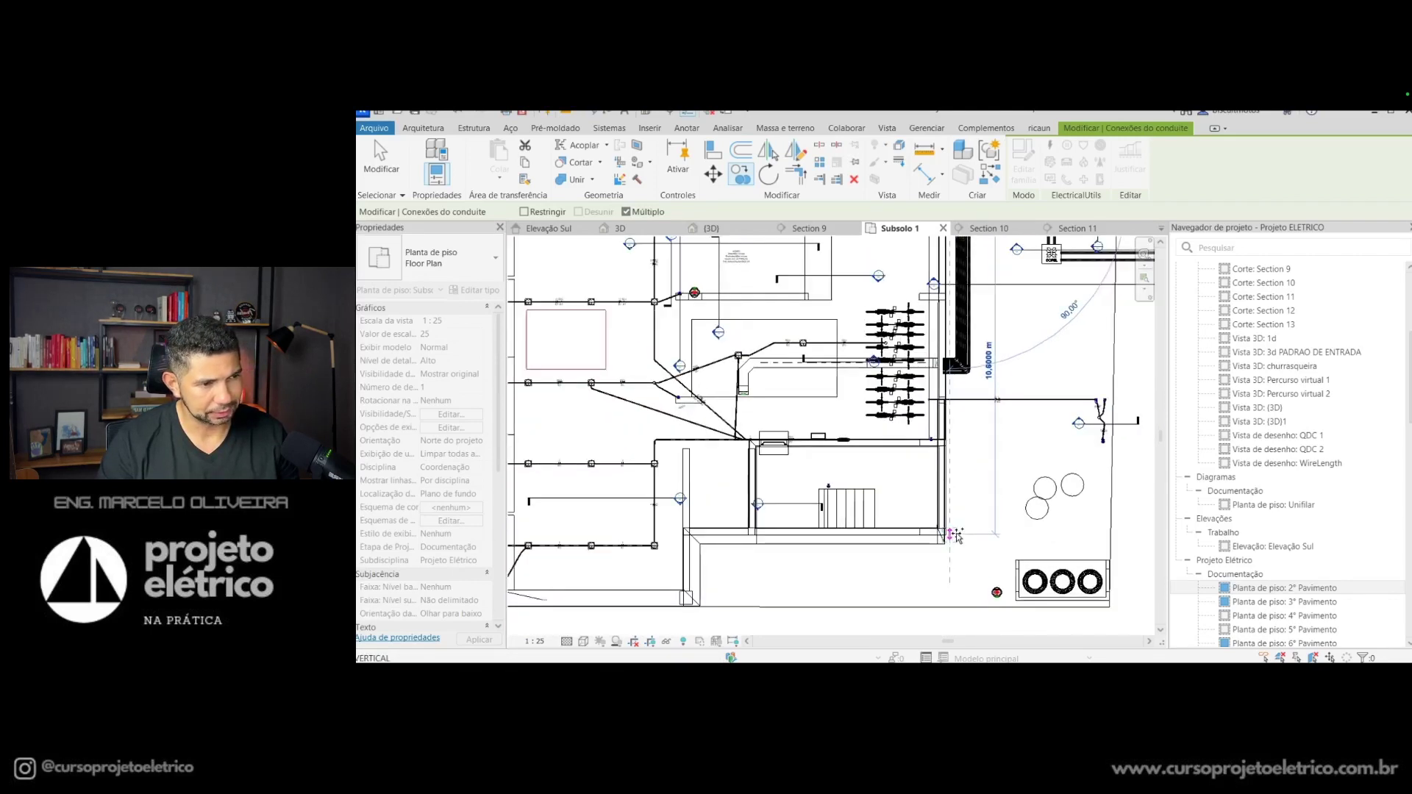
scroll(959, 530, "up", 1)
scroll(961, 522, "up", 1)
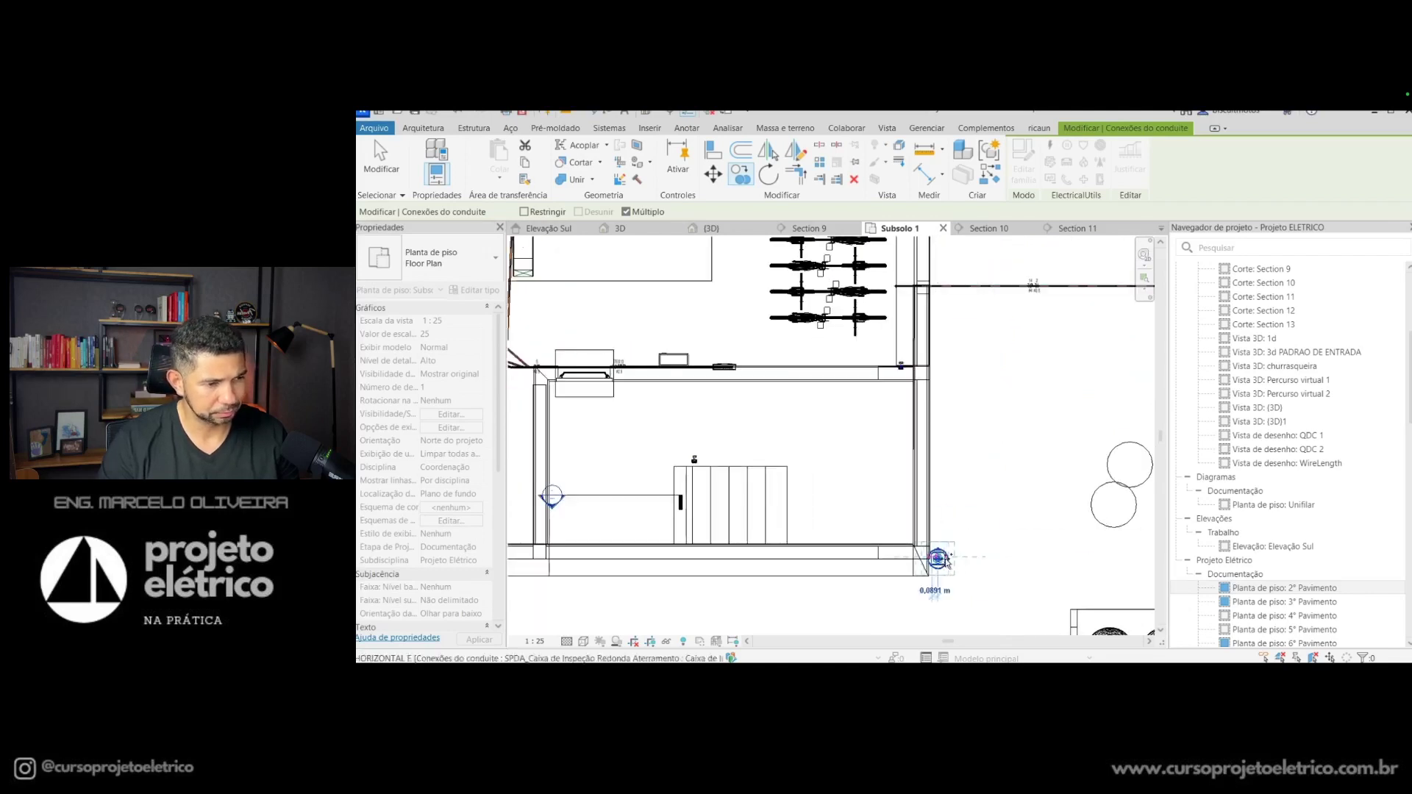
left_click(943, 560)
Step: Drop the inspection box on the upper perimeter just above the conduit run's end
scroll(971, 471, "down", 3)
scroll(882, 469, "up", 2)
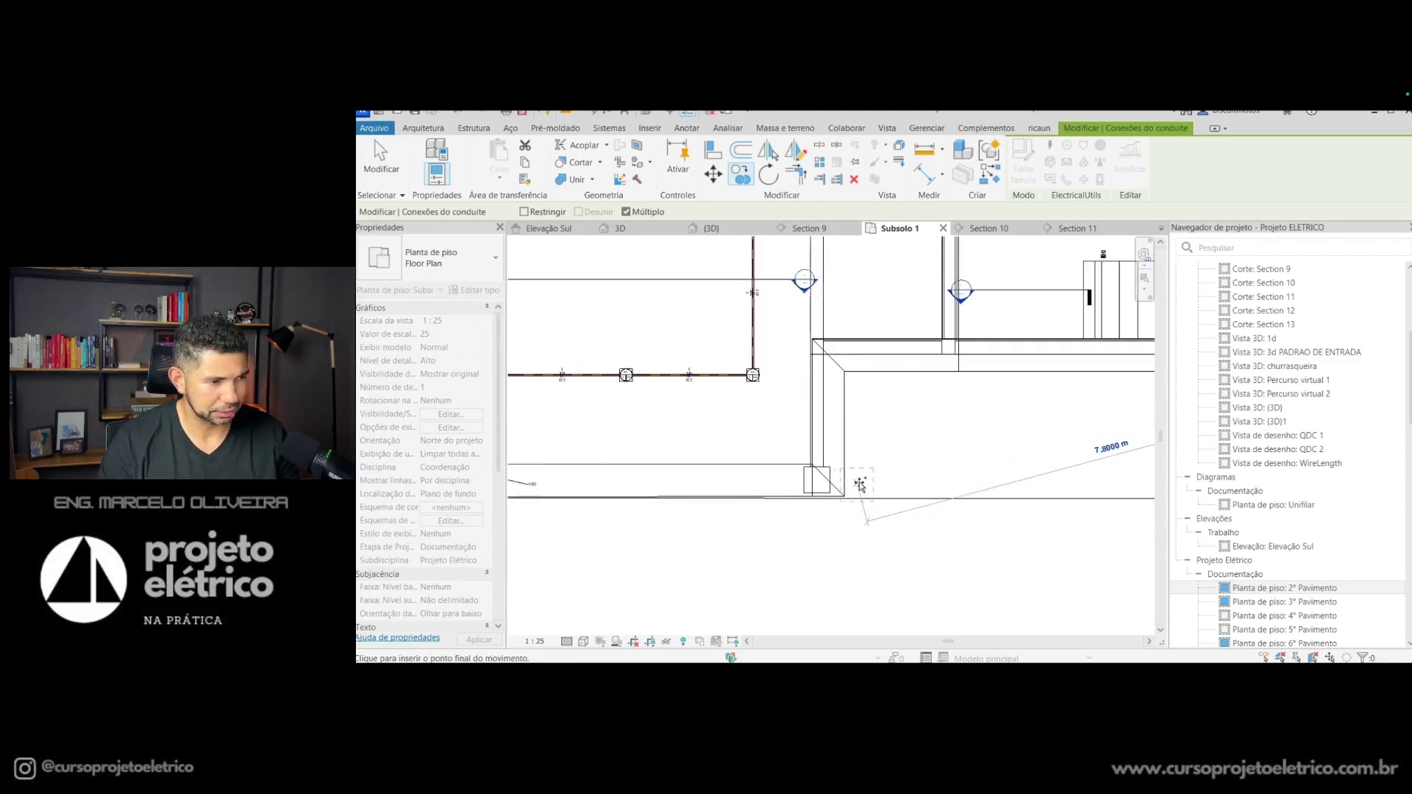
scroll(957, 515, "down", 2)
scroll(979, 525, "down", 2)
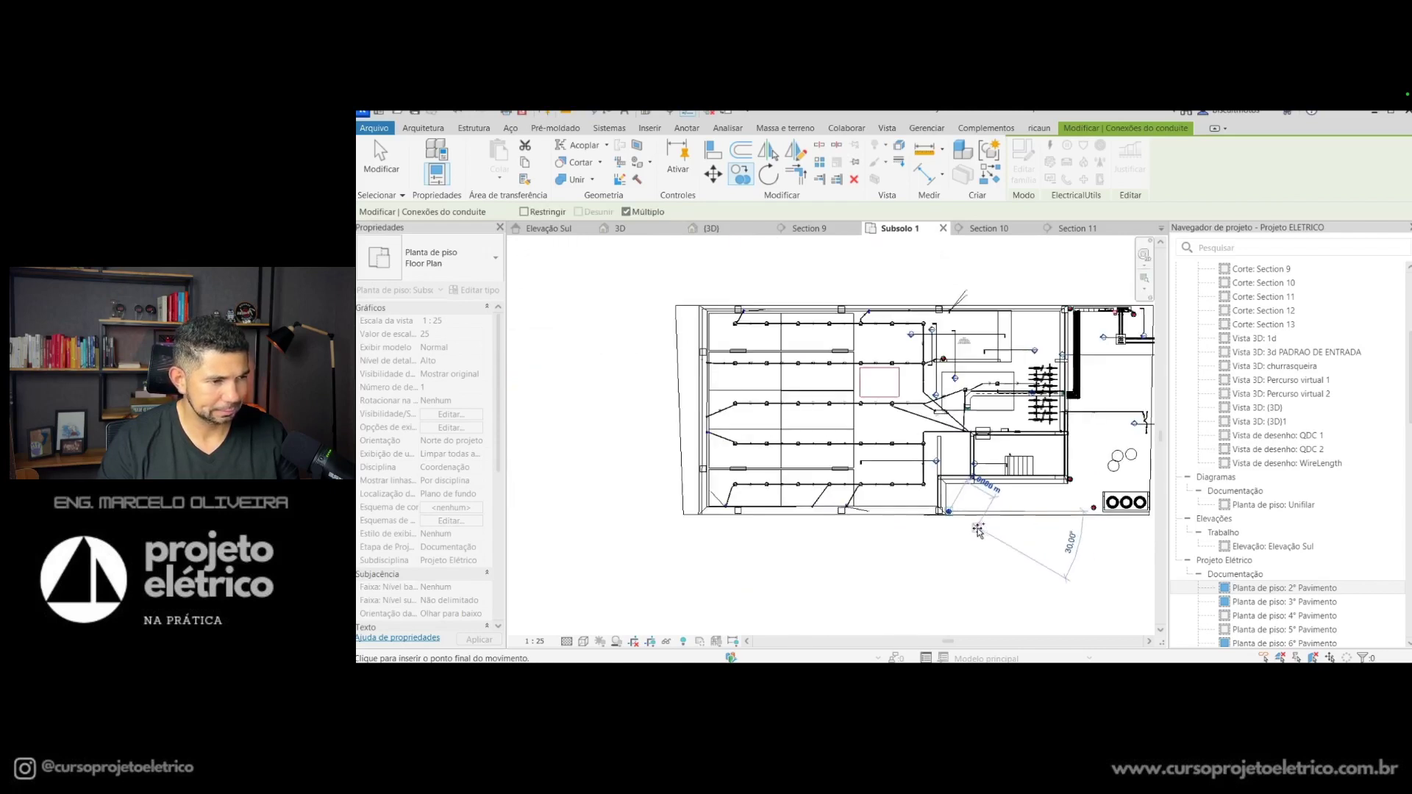
middle_click_drag(1044, 541, 963, 527)
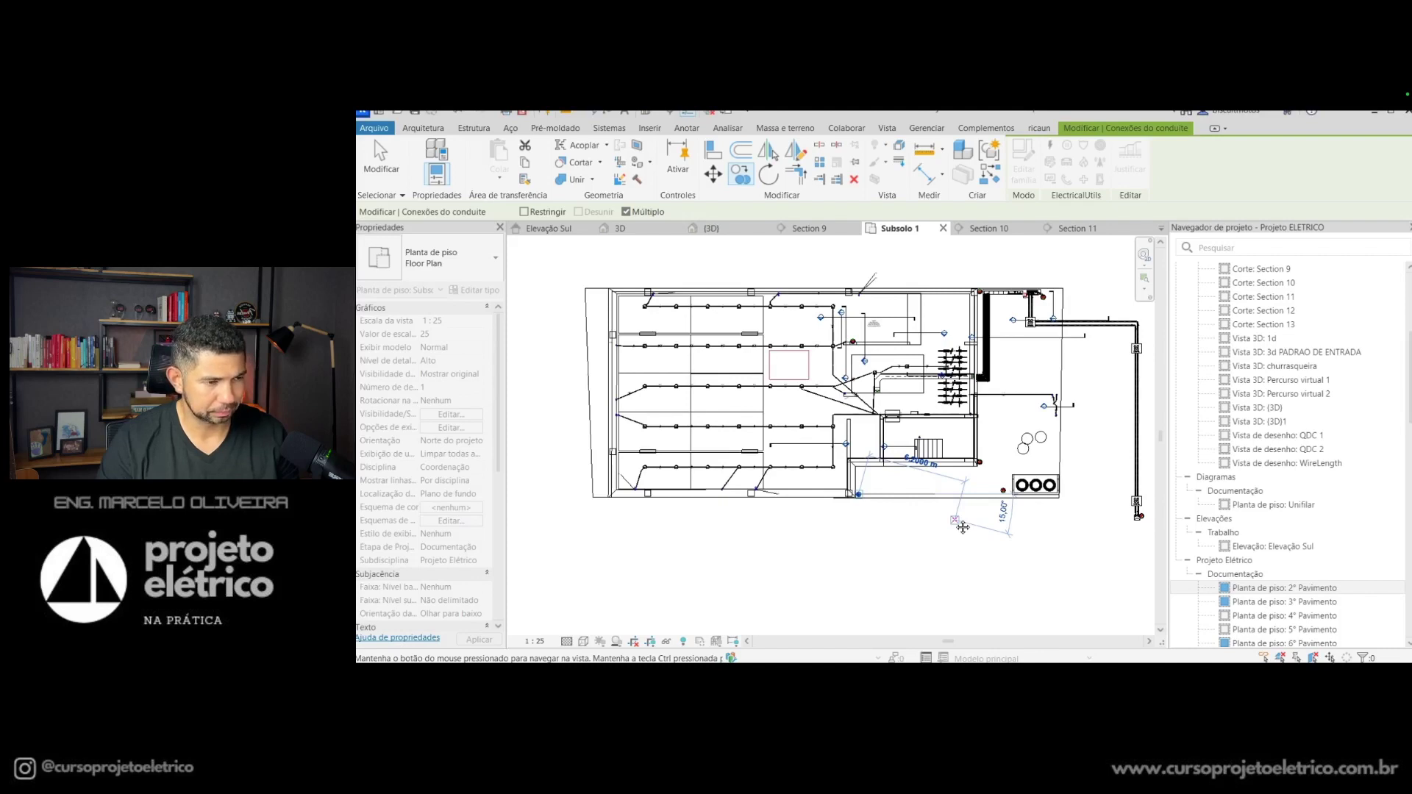
middle_click_drag(962, 527, 1110, 543)
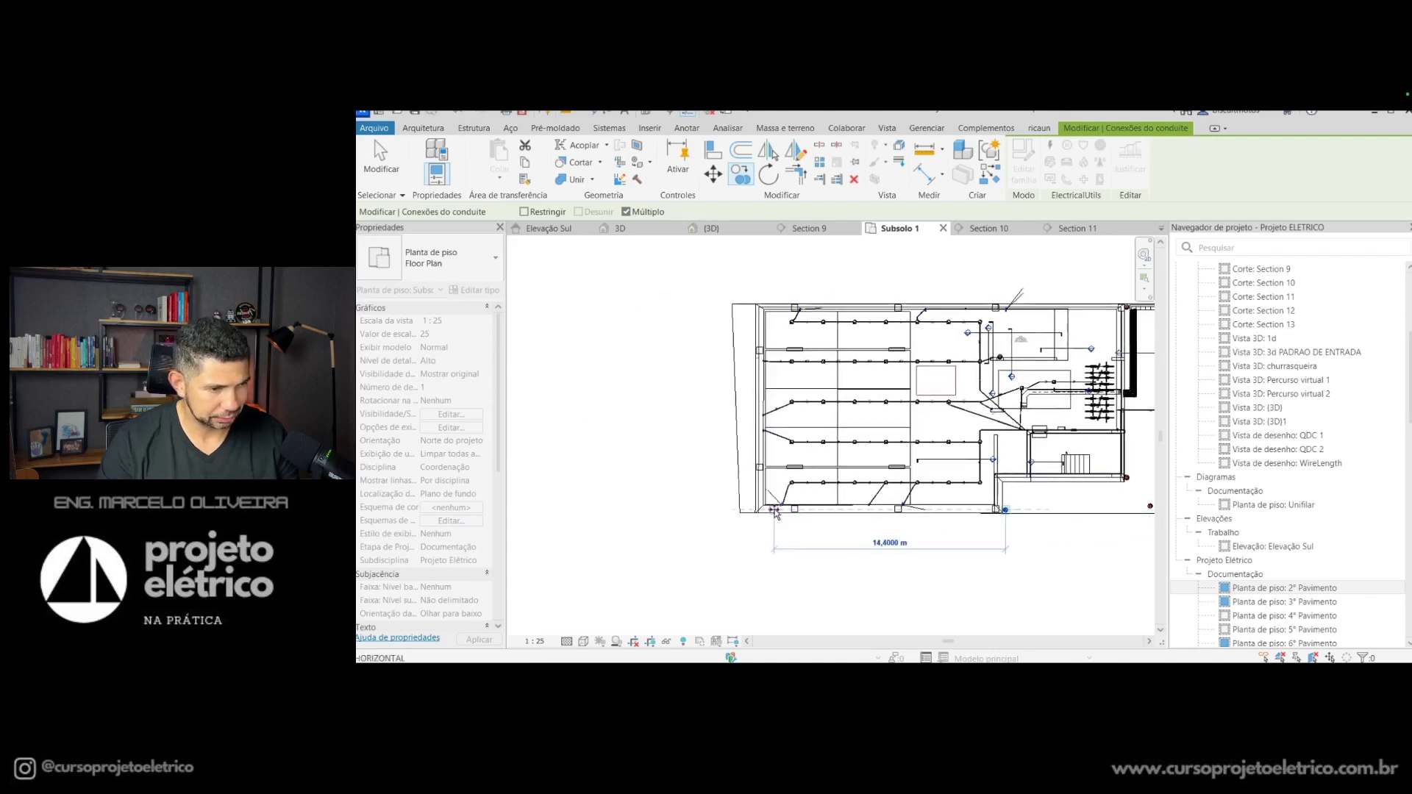
scroll(775, 513, "up", 5)
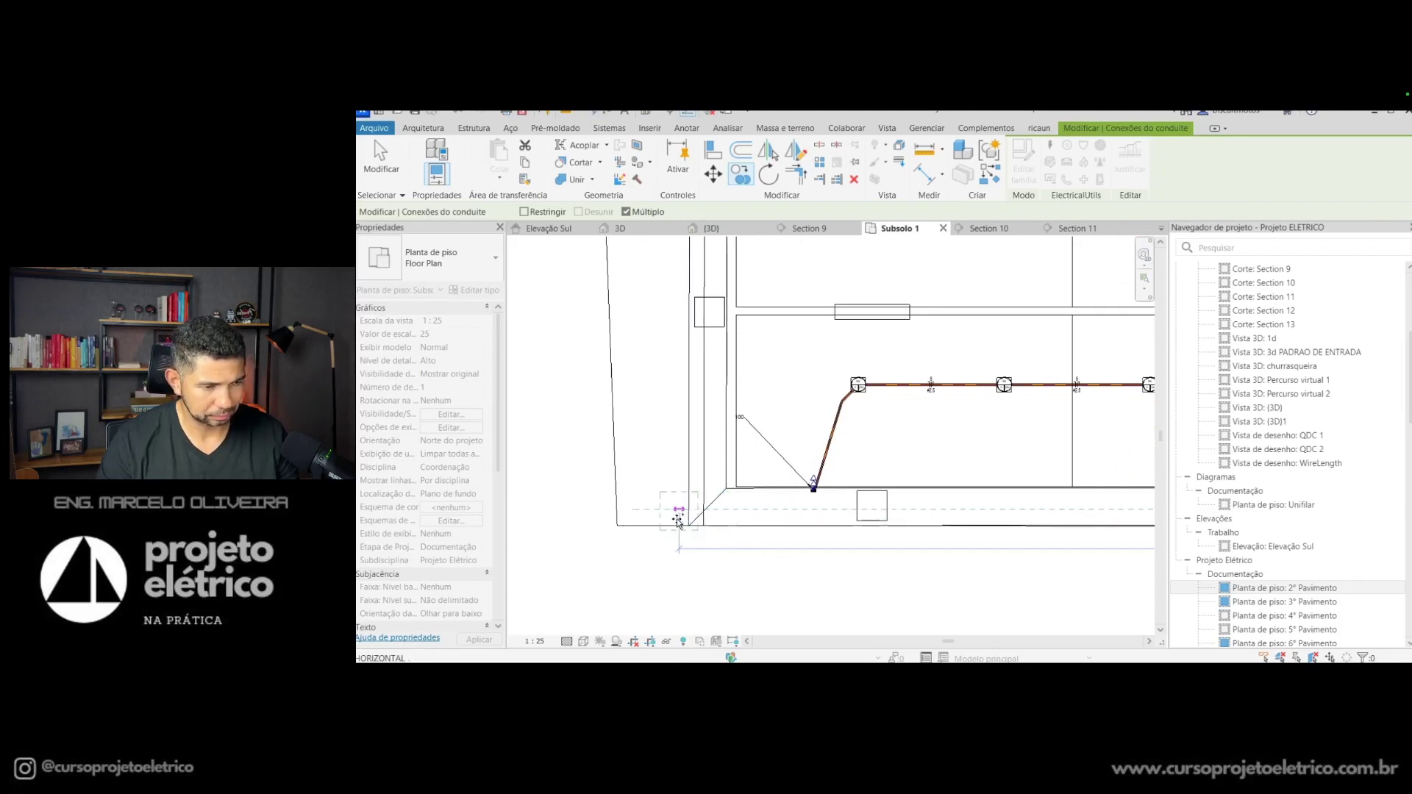
scroll(677, 520, "up", 2)
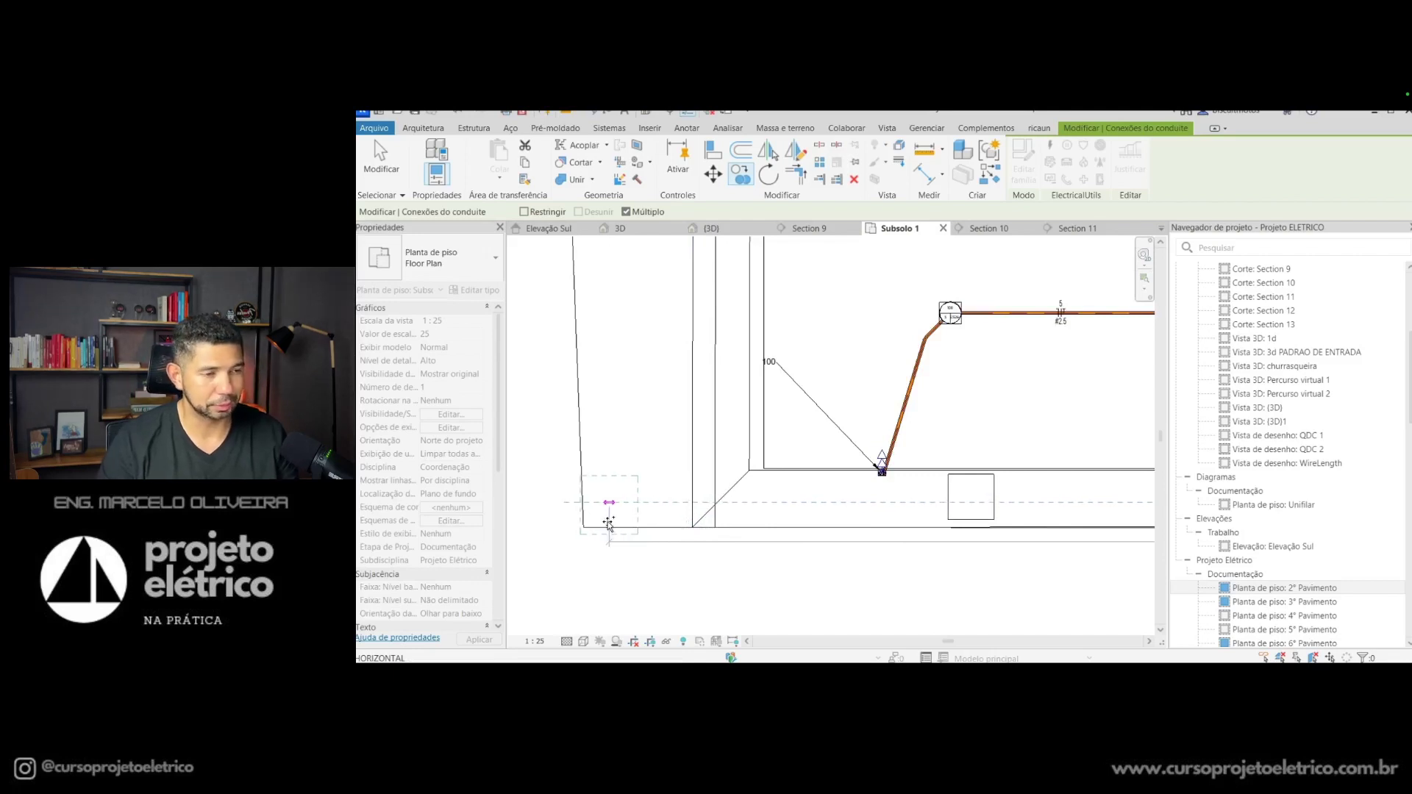
scroll(623, 466, "down", 3)
scroll(677, 514, "down", 2)
scroll(671, 624, "down", 2)
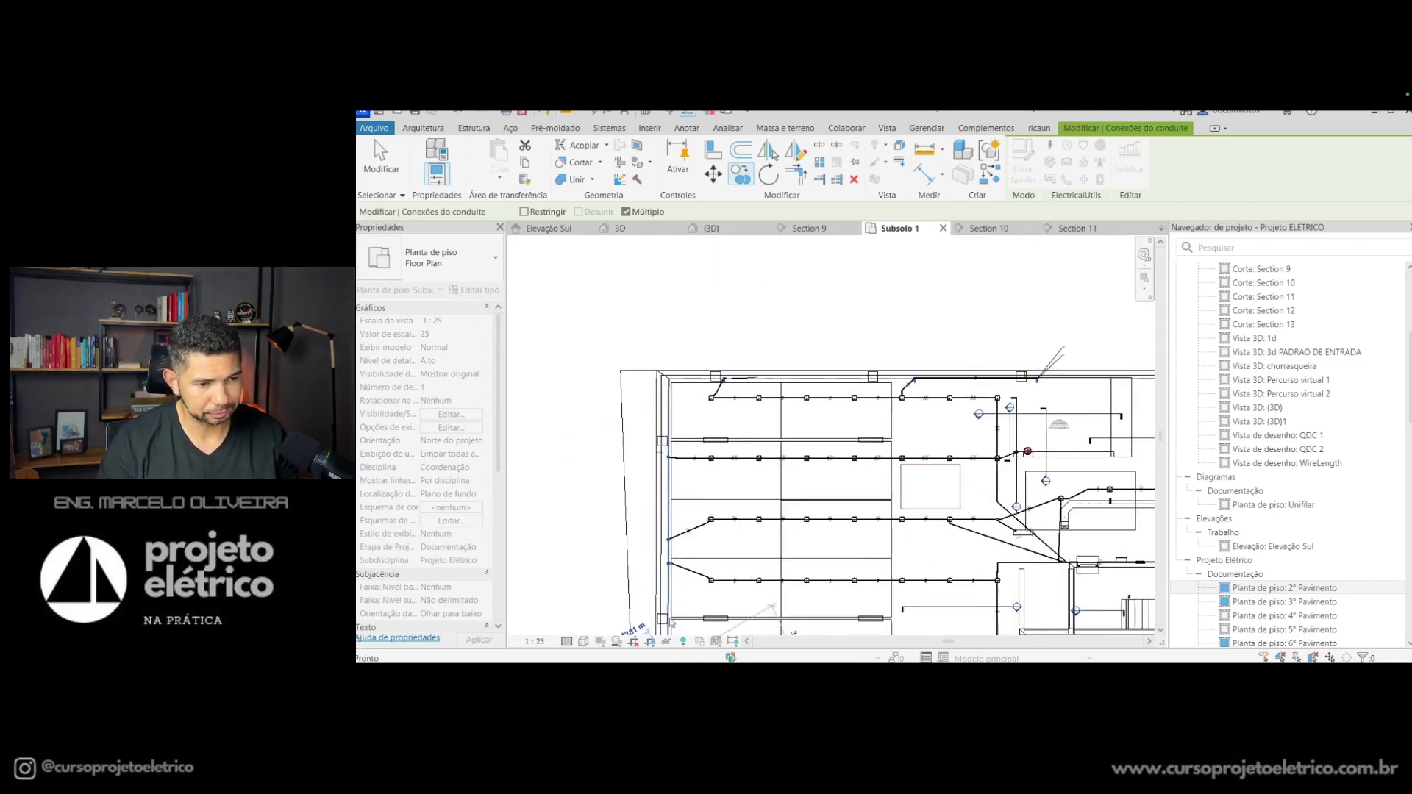
scroll(635, 400, "up", 3)
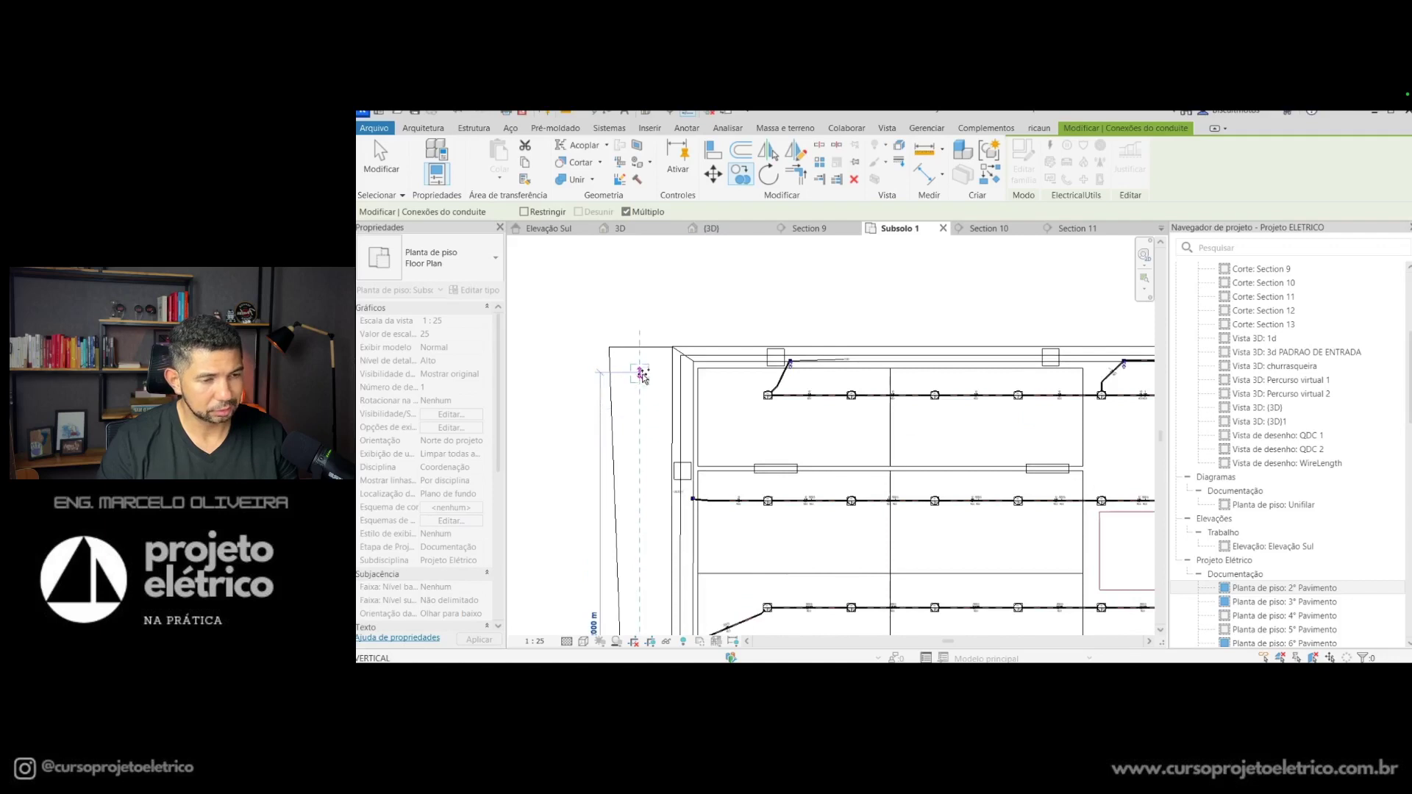
scroll(631, 371, "up", 2)
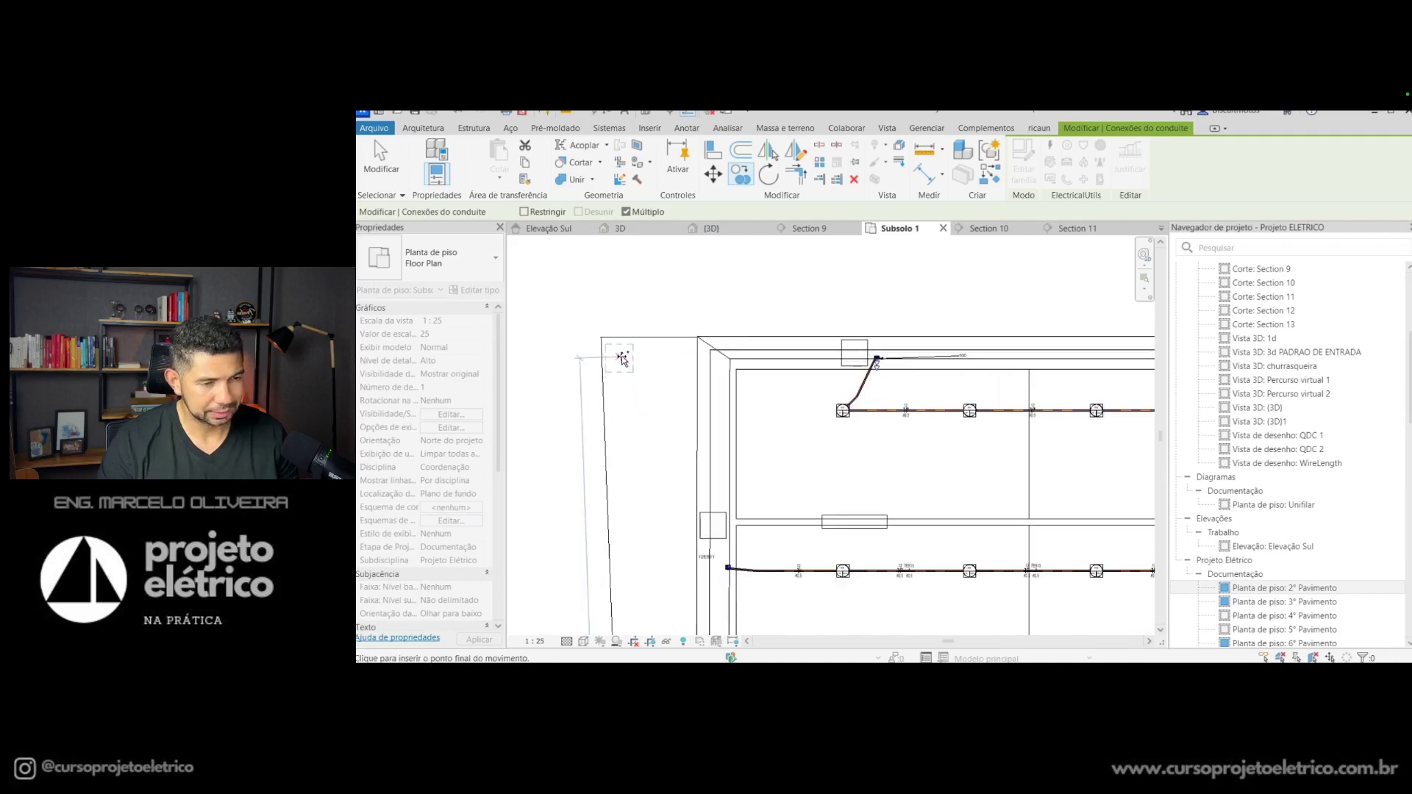
scroll(621, 358, "down", 1)
scroll(775, 488, "down", 2)
scroll(775, 488, "up", 1)
middle_click_drag(775, 488, 729, 514)
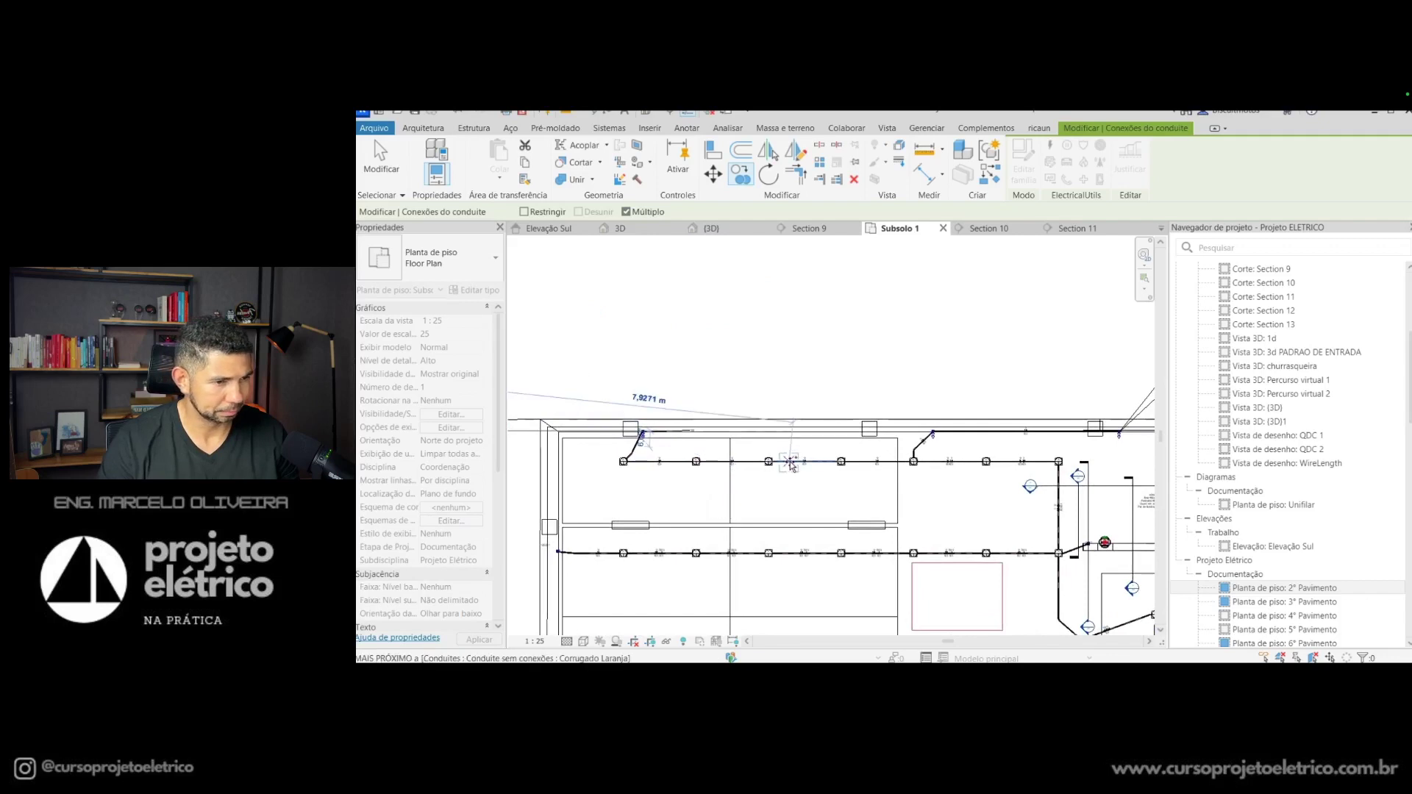
scroll(777, 463, "down", 2)
scroll(791, 463, "down", 1)
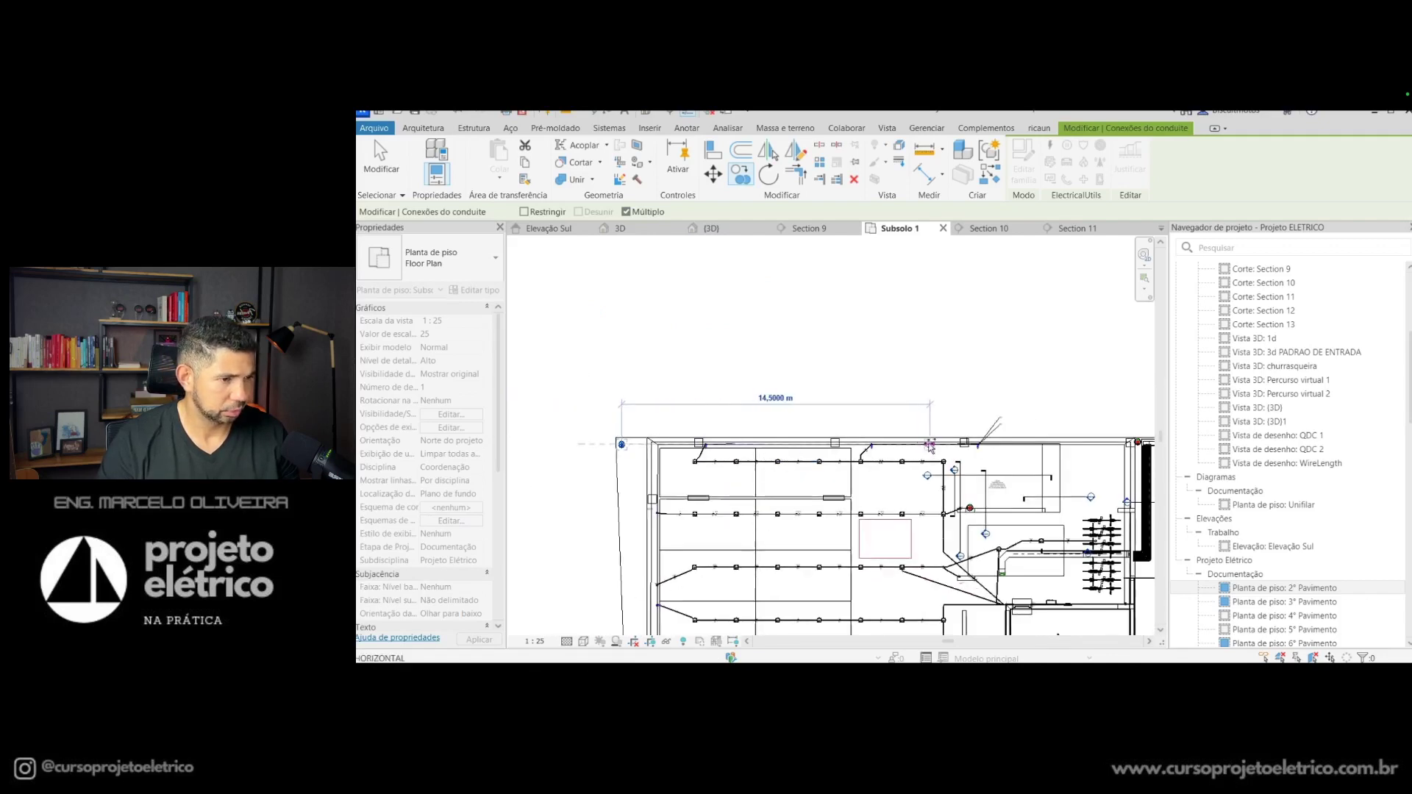
scroll(823, 449, "up", 2)
scroll(839, 442, "up", 2)
scroll(846, 436, "up", 1)
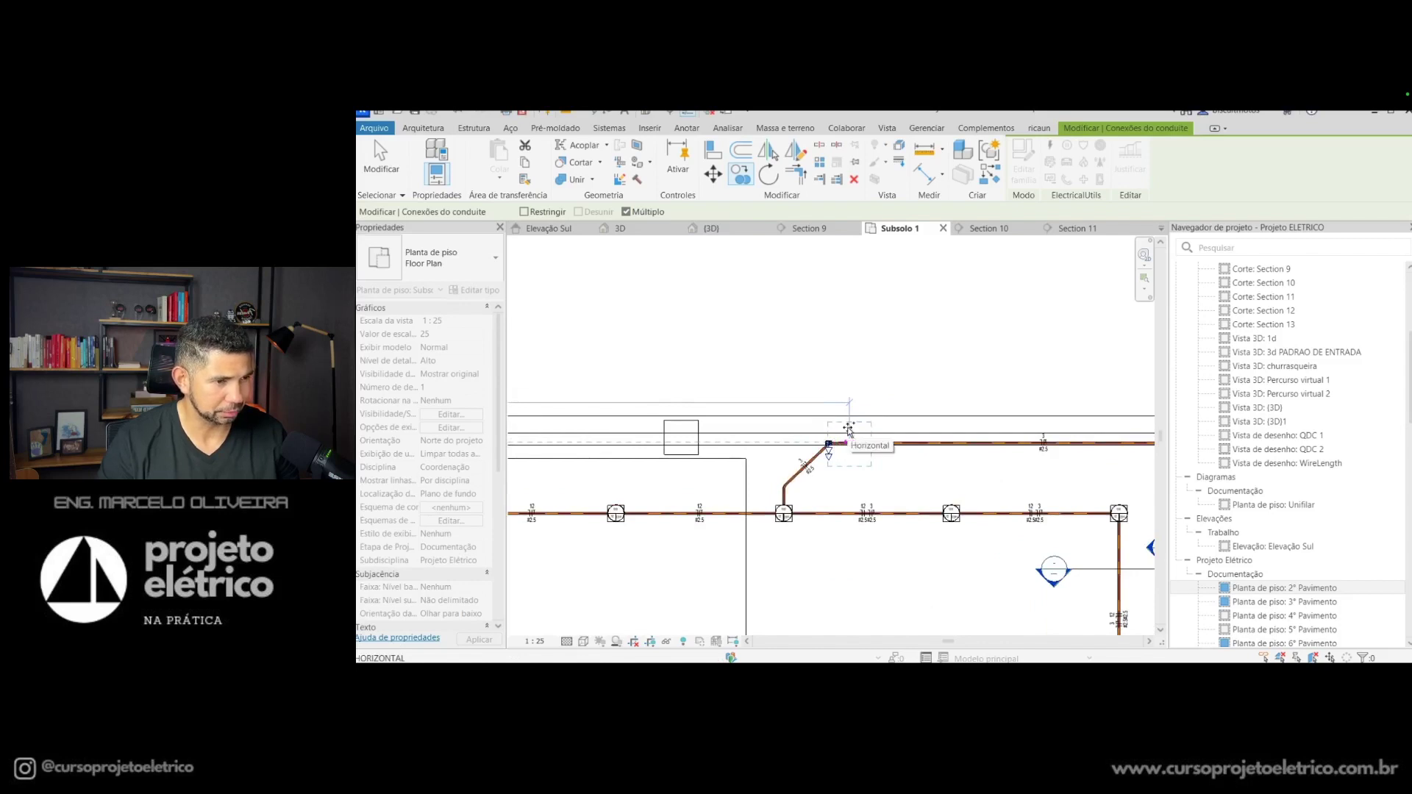
left_click(852, 421)
key("Escape")
scroll(858, 434, "up", 2)
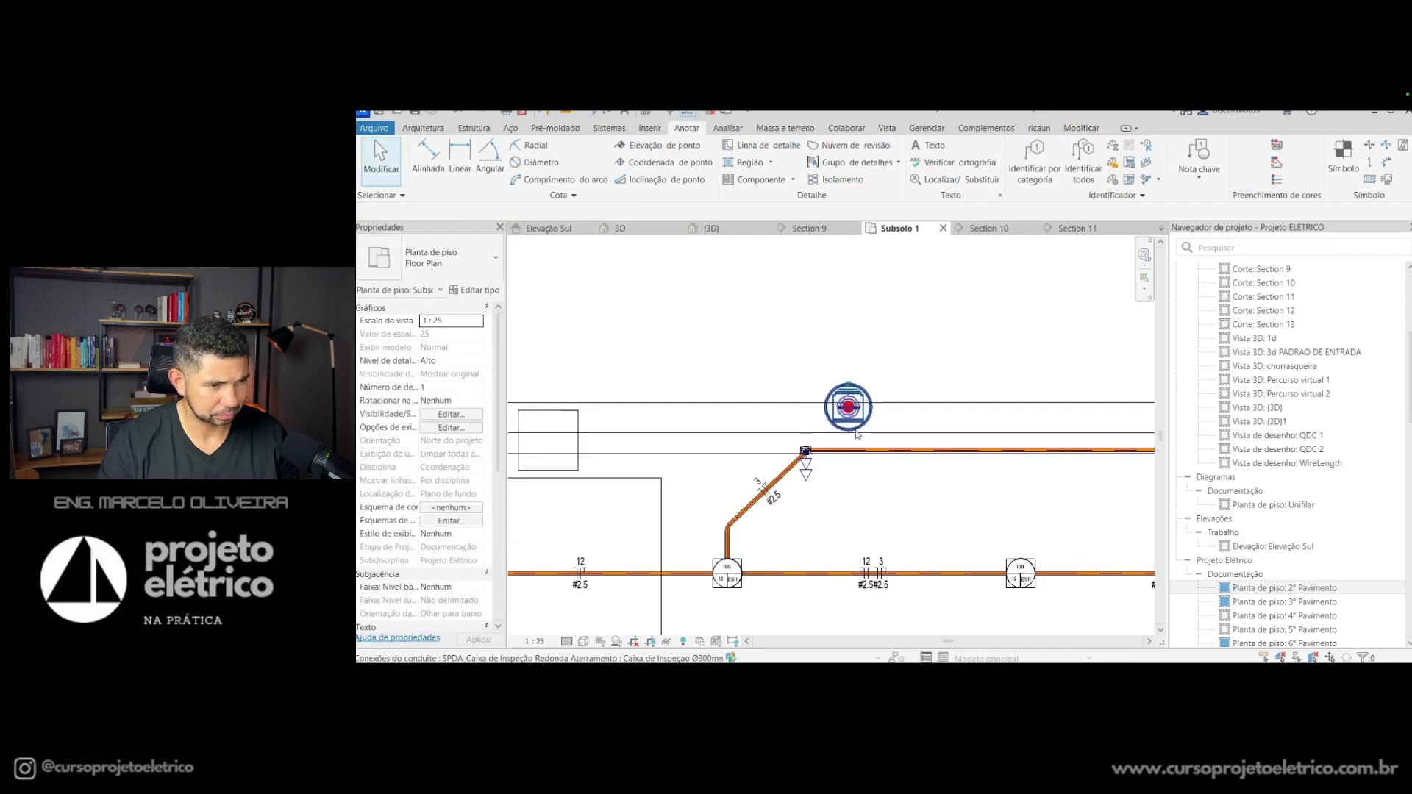
Step: Drag the round Ø300mm inspection box slightly down toward the conduit
left_click(857, 435)
left_click_drag(857, 434, 857, 445)
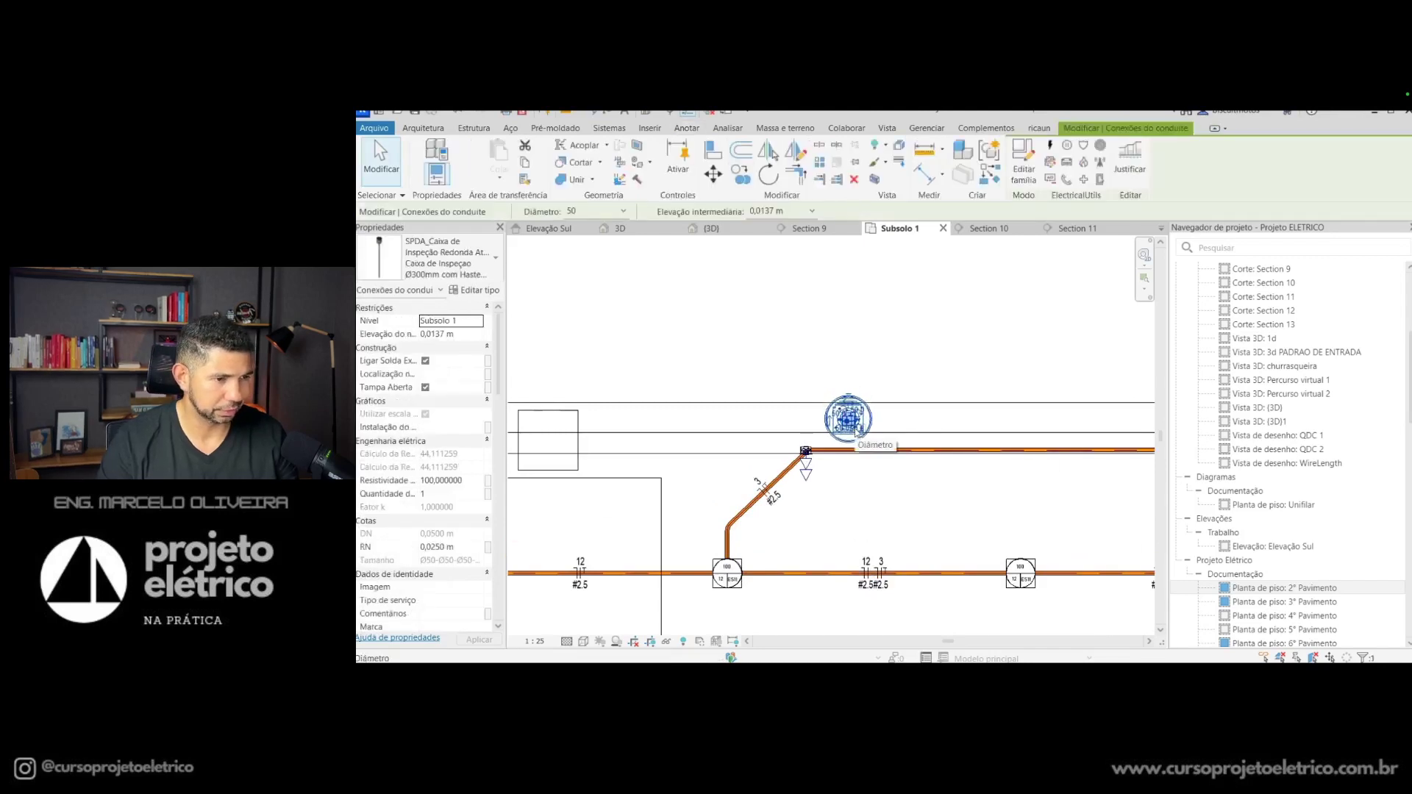
scroll(857, 436, "up", 2)
scroll(853, 436, "up", 1)
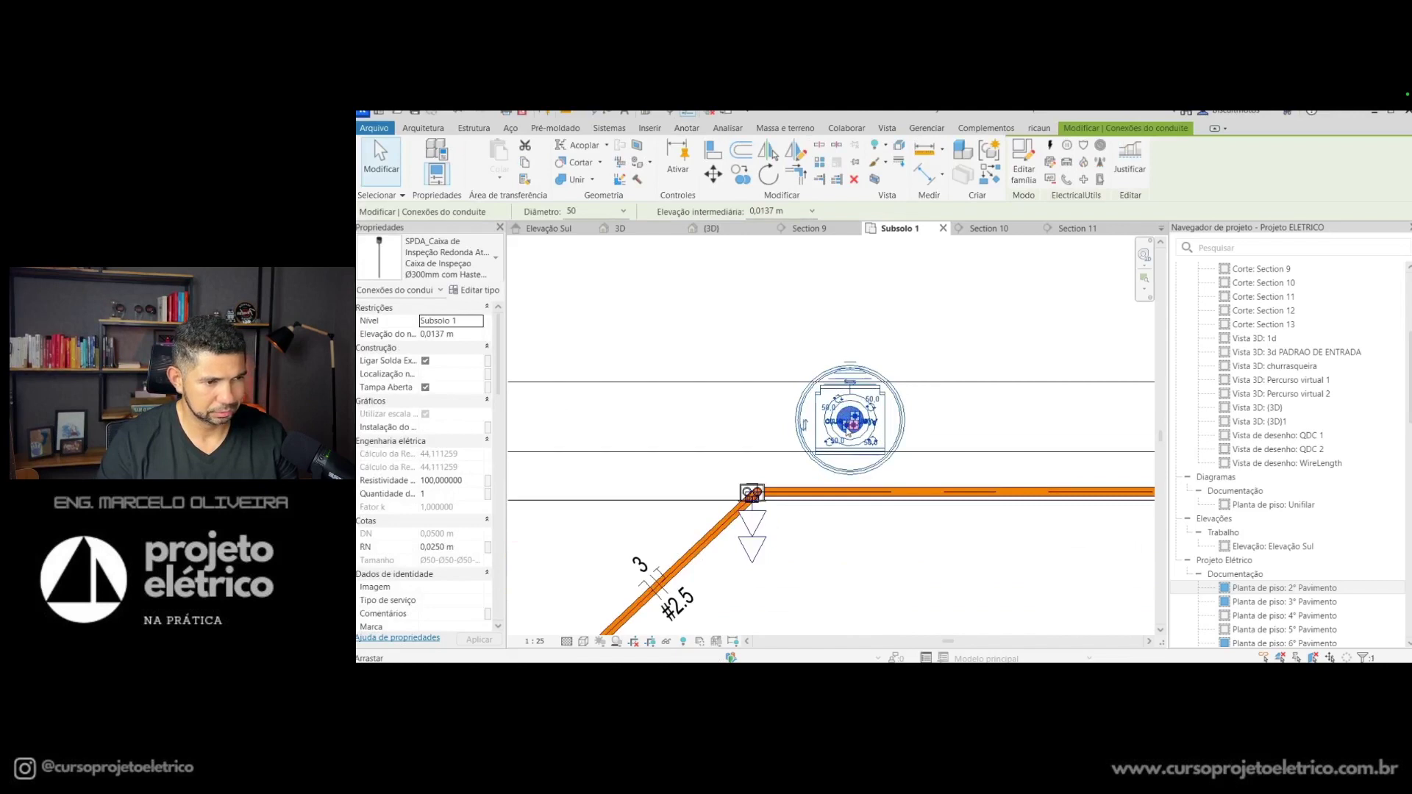
scroll(850, 431, "up", 2)
scroll(844, 433, "up", 1)
Step: Start a similar conduit from the box, keeping the Eletroduto Rígido PVC com Rosca type
right_click(845, 431)
left_click(896, 371)
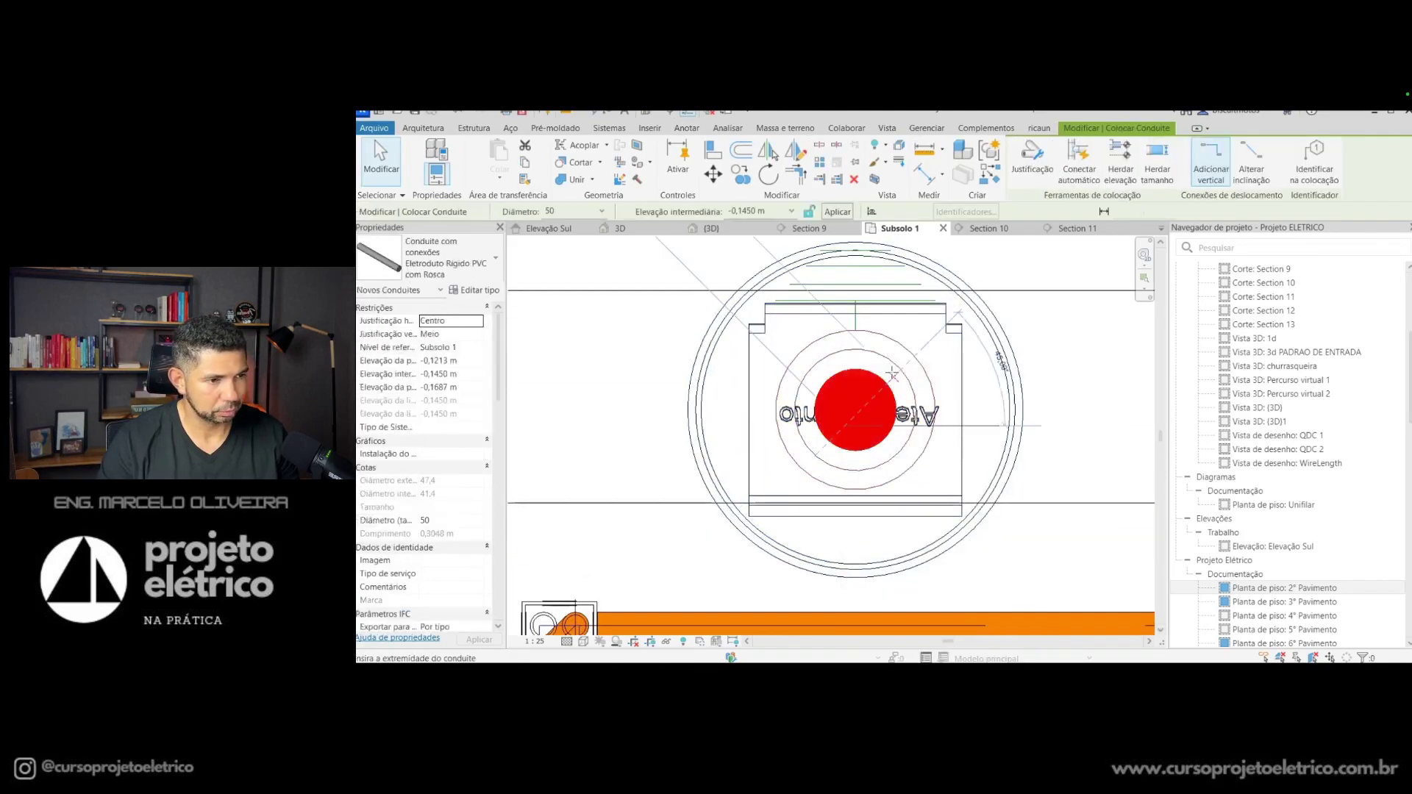
left_click(453, 259)
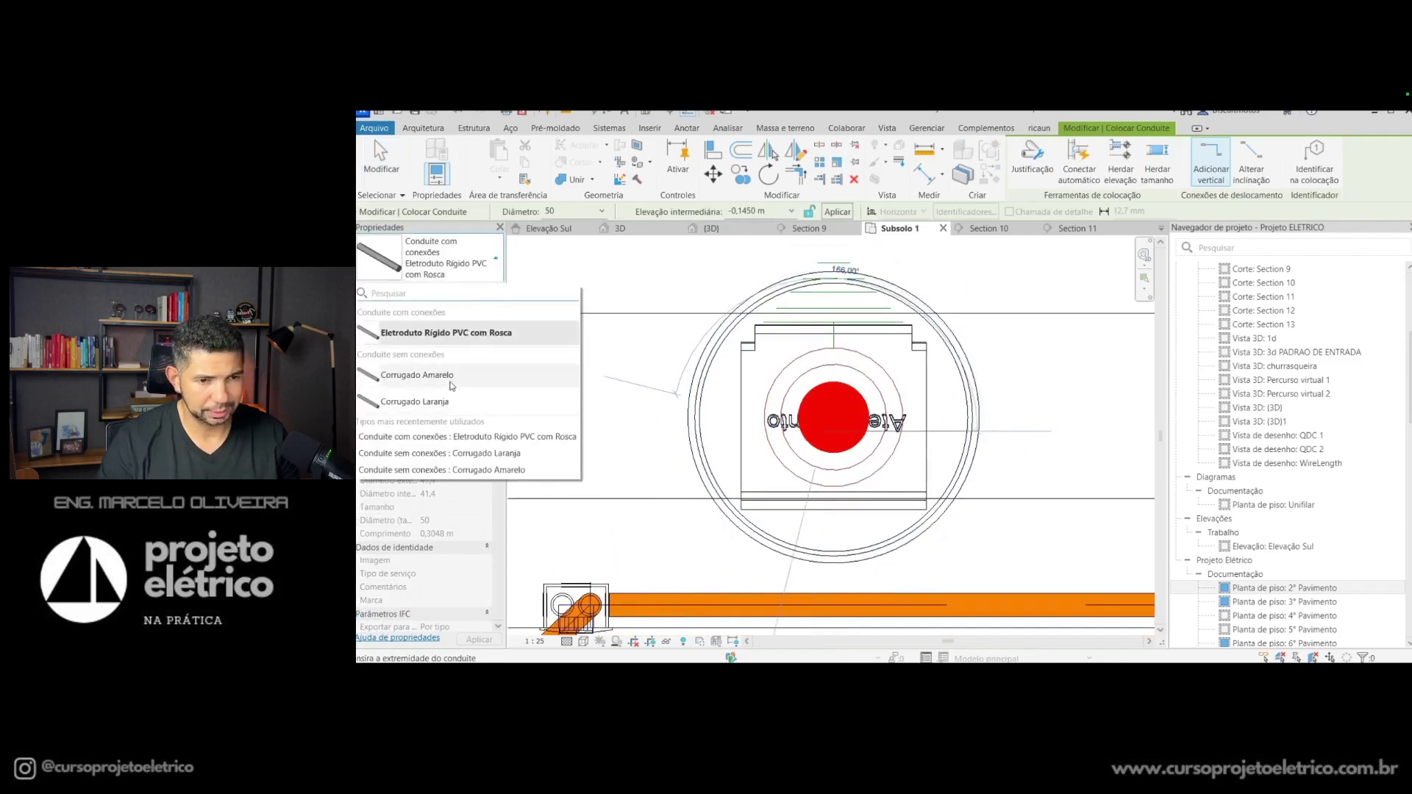
left_click(456, 333)
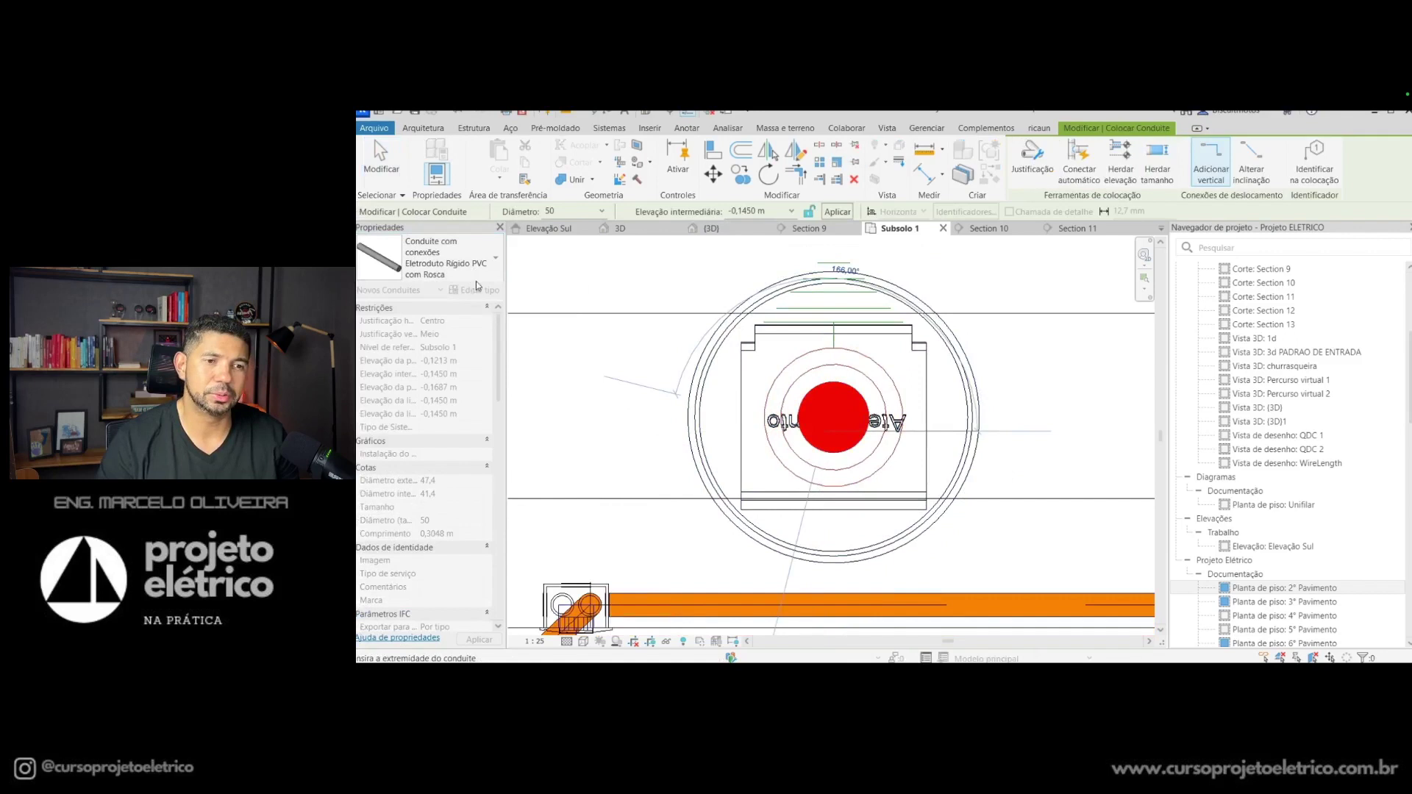
Step: Cancel that placement and restart a same-type conduit from the inspection box fitting
scroll(675, 488, "up", 2)
key("Escape")
key("Escape")
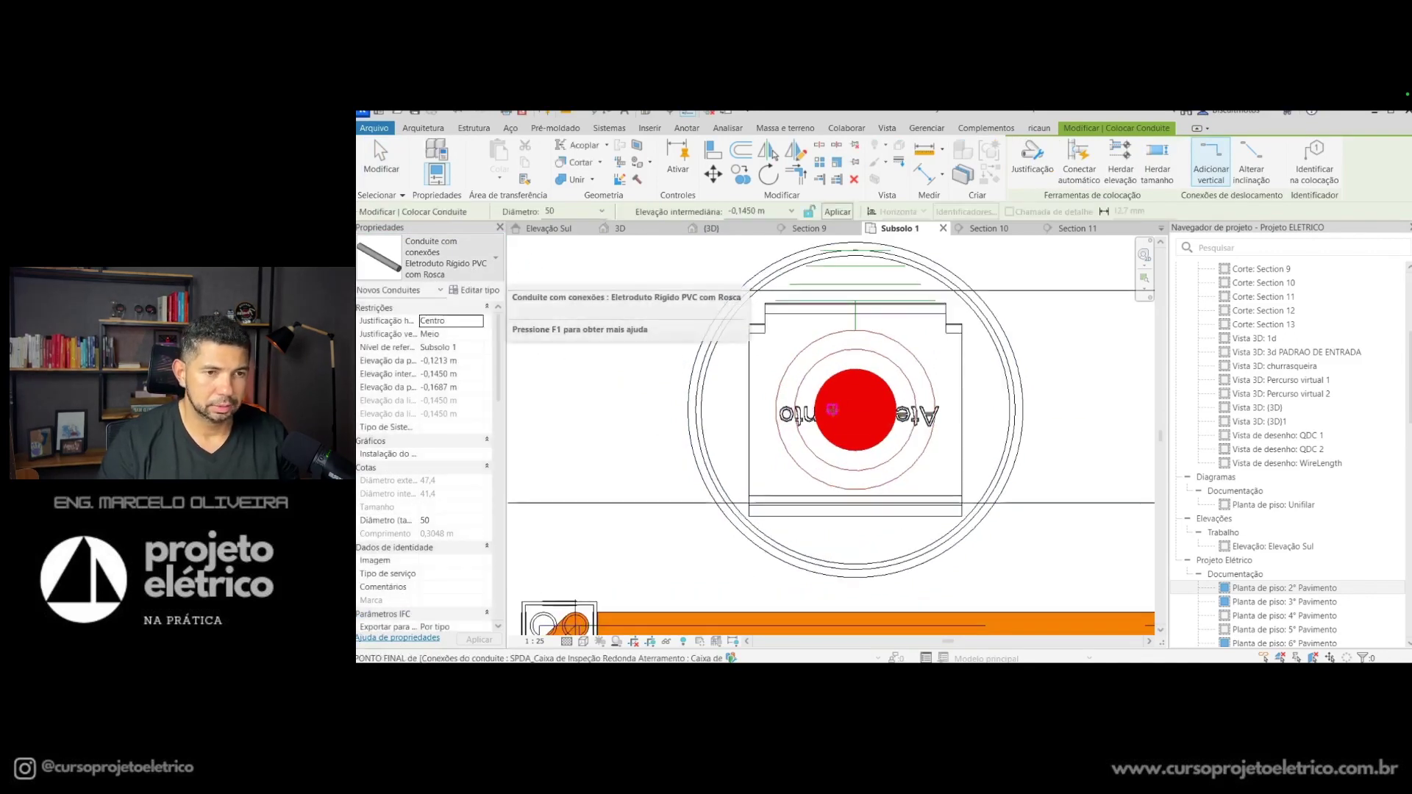
left_click(845, 440)
right_click(844, 435)
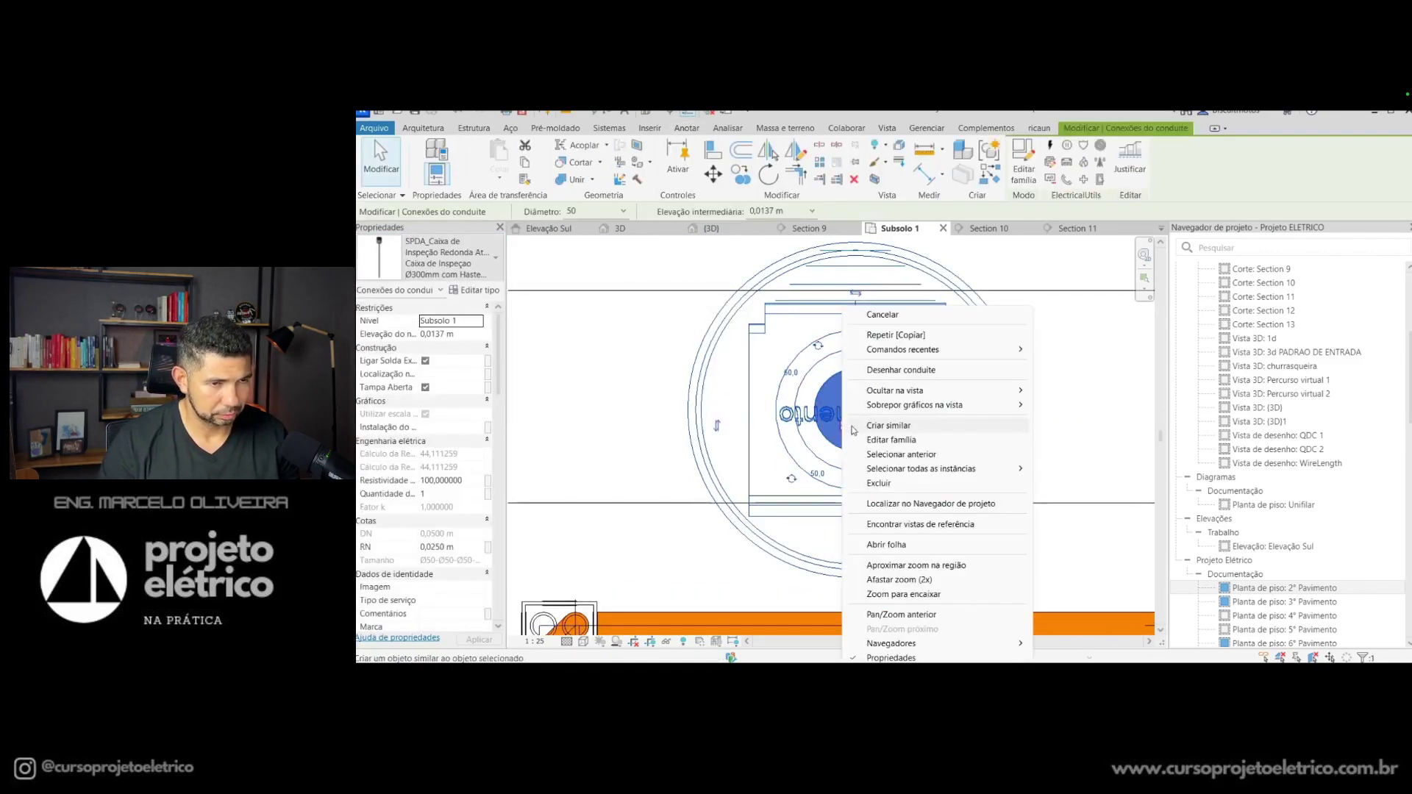
left_click(894, 372)
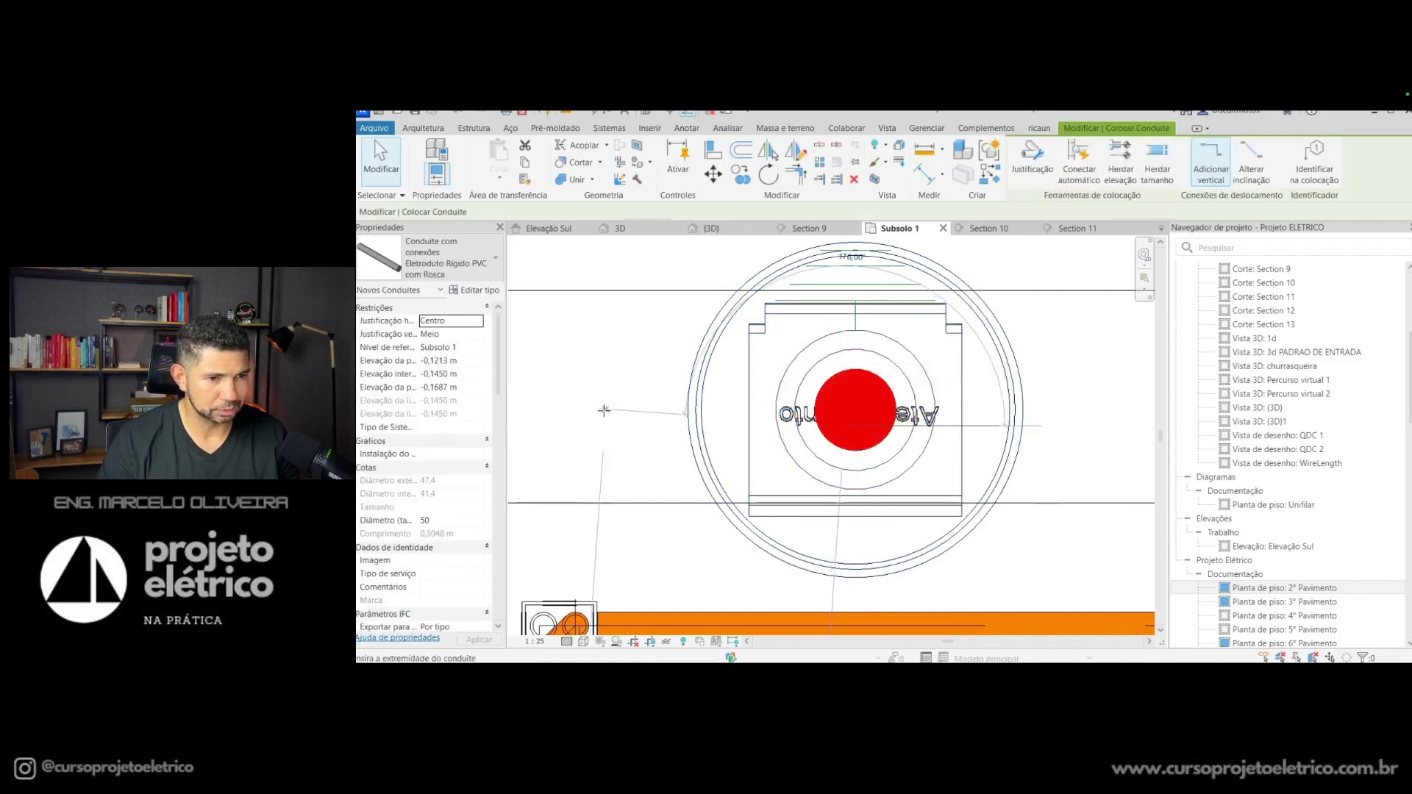
Step: Pan across the nearby conduit runs and fix the conduit's end at the box
scroll(565, 476, "down", 3)
scroll(603, 434, "down", 1)
scroll(665, 449, "down", 2)
middle_click_drag(671, 459, 950, 403)
scroll(949, 403, "down", 2)
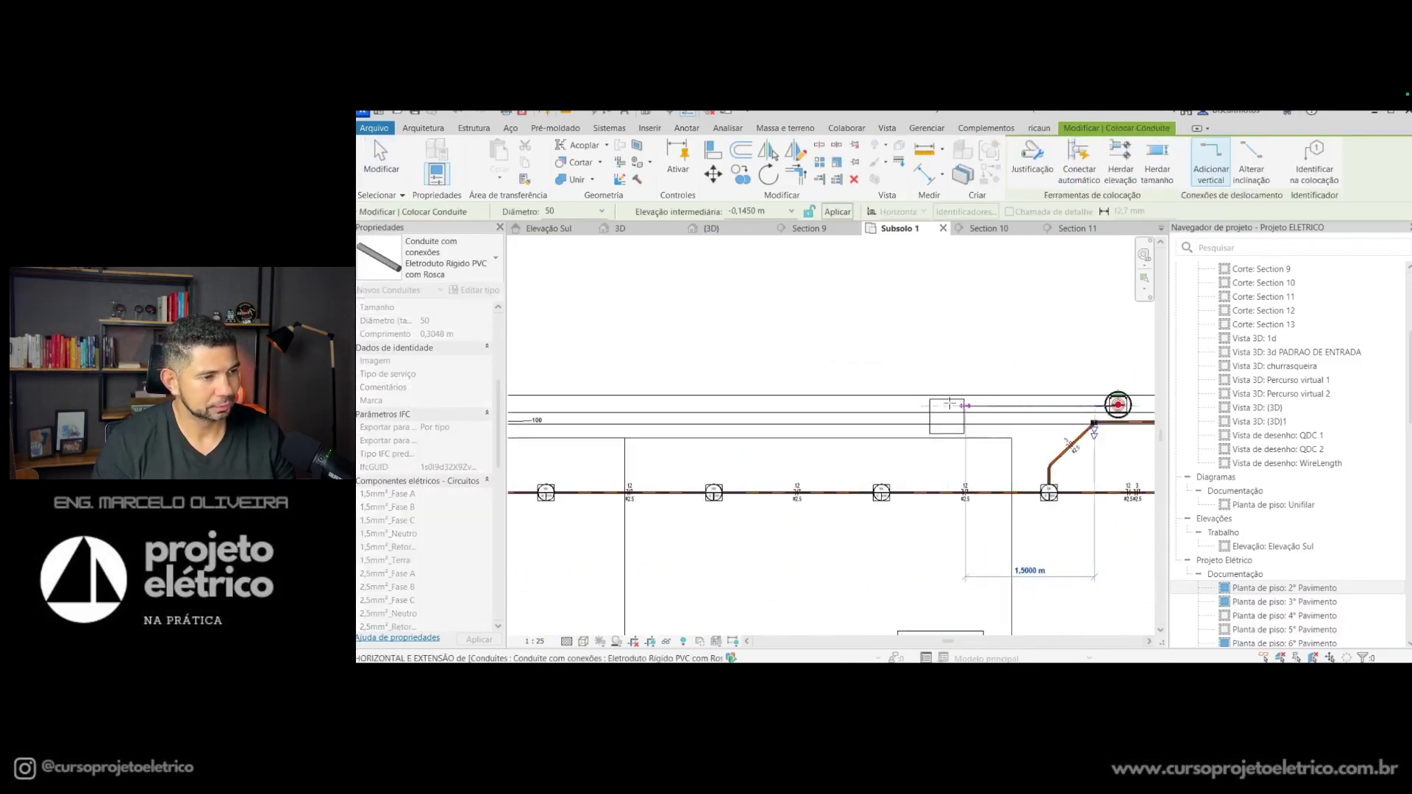
scroll(853, 412, "down", 2)
middle_click_drag(779, 405, 982, 395)
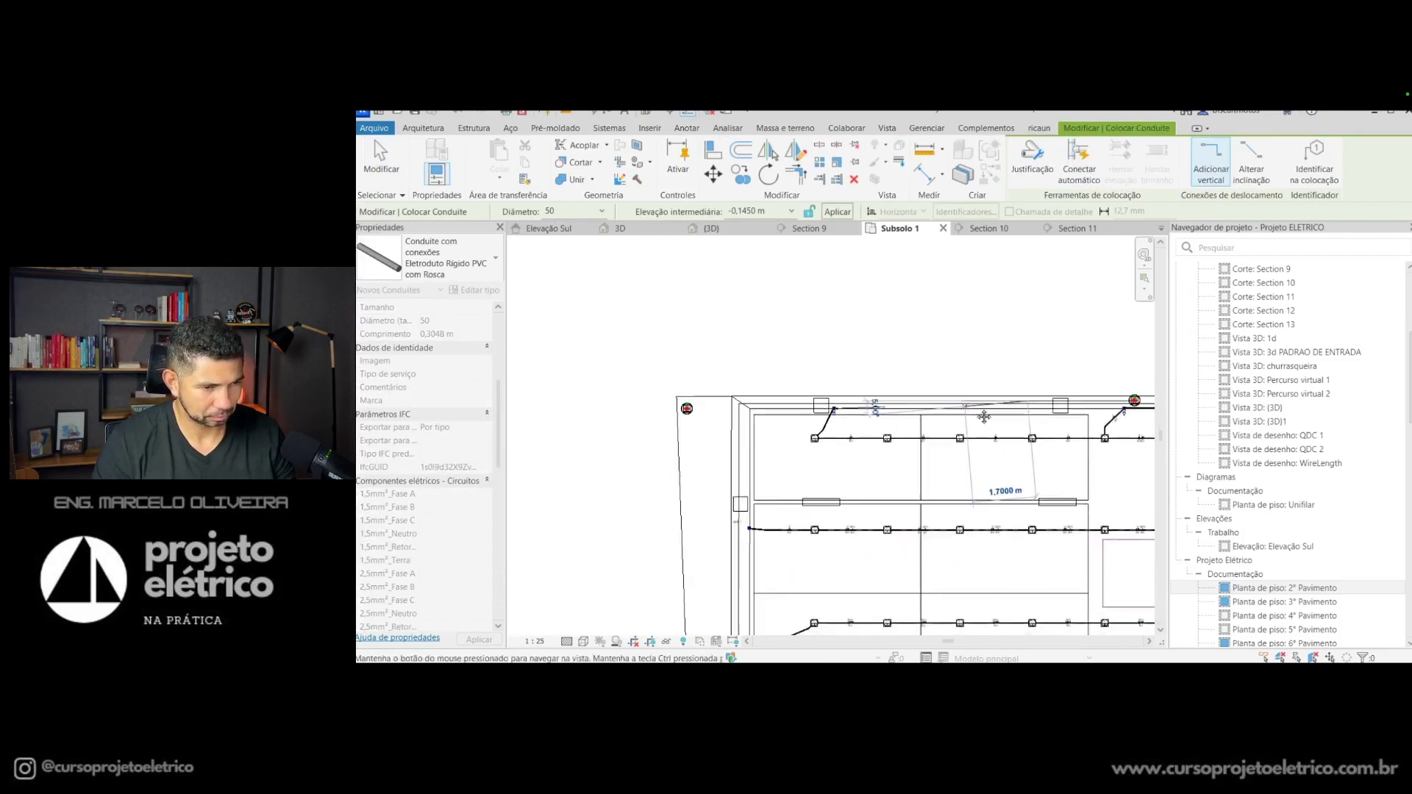
scroll(769, 401, "up", 4)
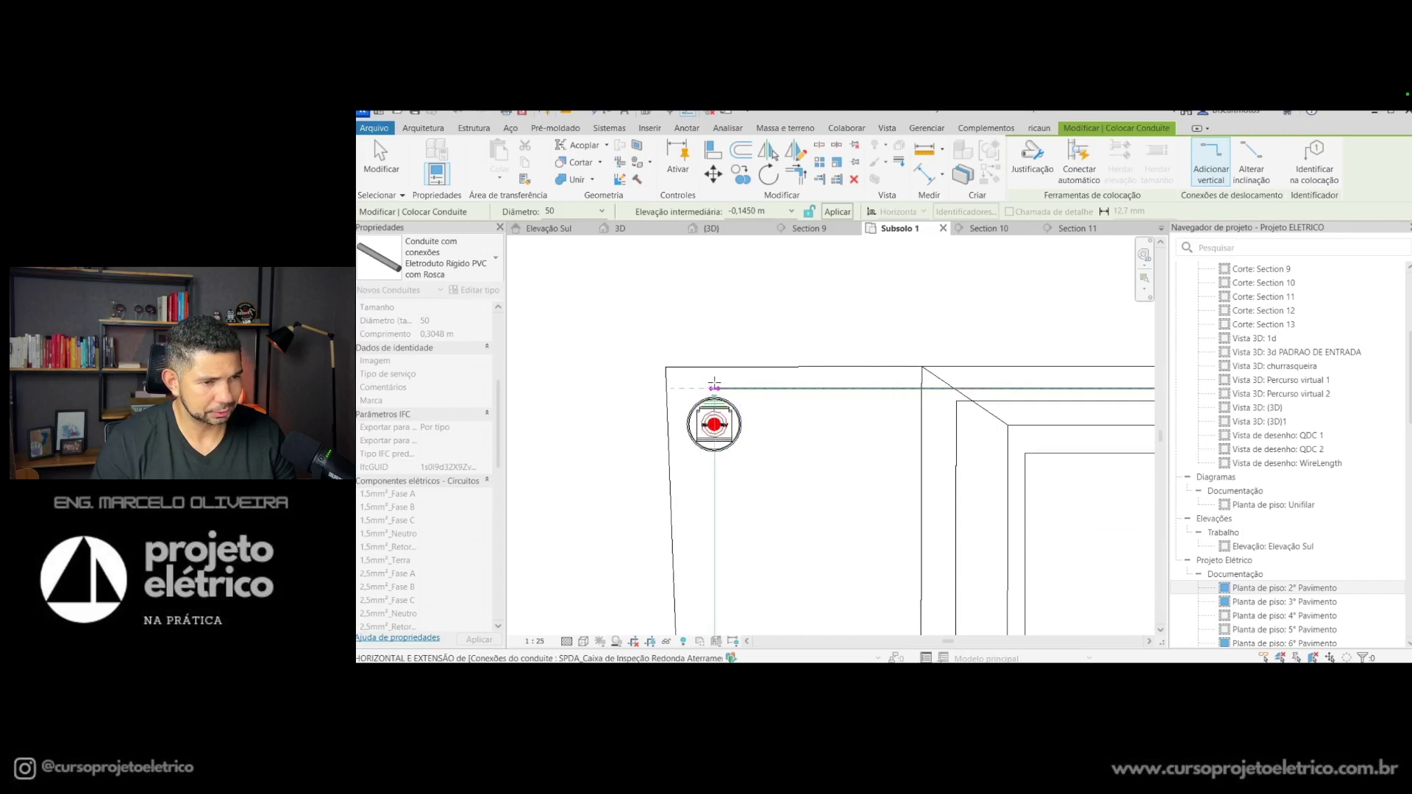
left_click(714, 385)
Step: Move the view toward the 12ES11 junction box and set the new conduit's start point
scroll(715, 553, "down", 3)
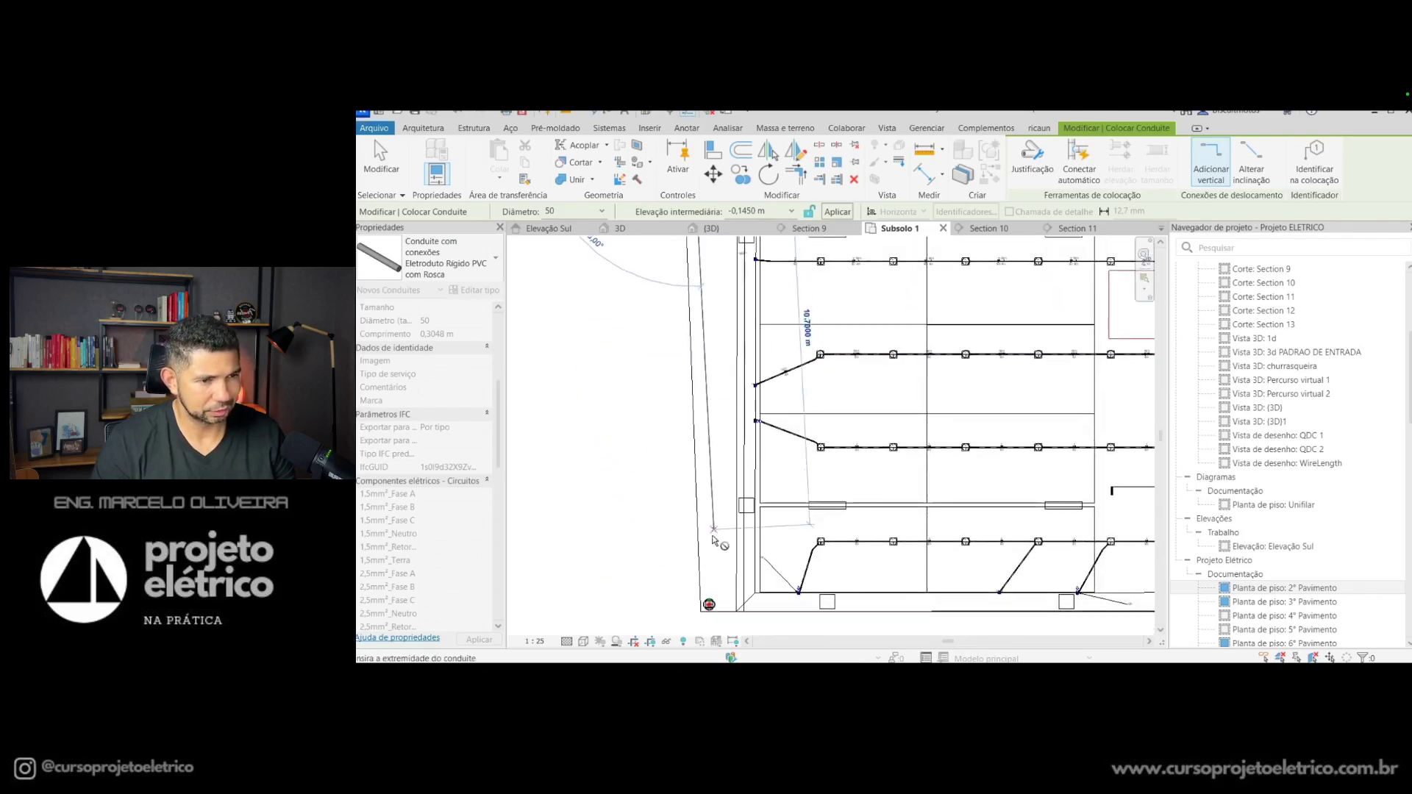
scroll(709, 599, "up", 2)
scroll(709, 599, "up", 3)
scroll(699, 332, "up", 1)
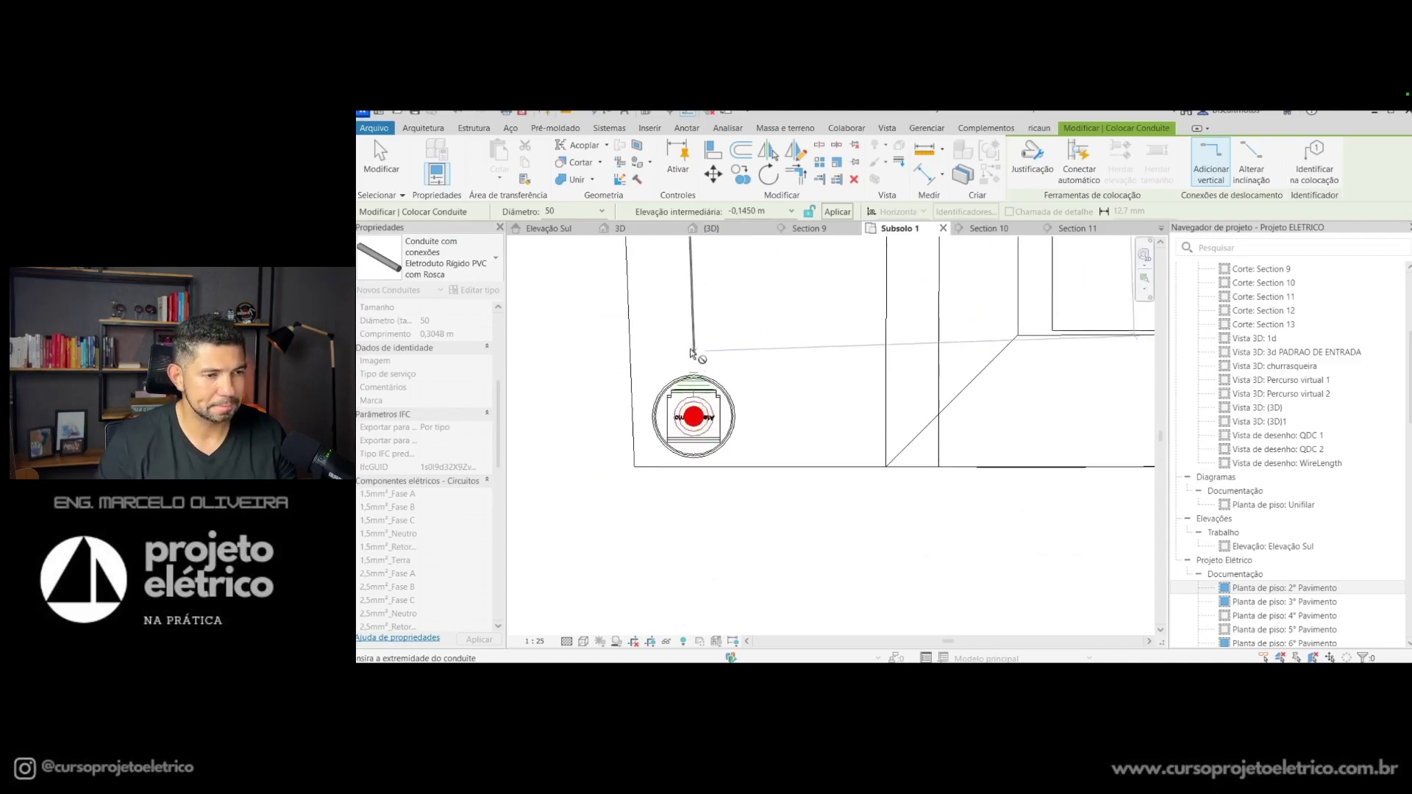
scroll(691, 323, "down", 1)
scroll(687, 344, "down", 2)
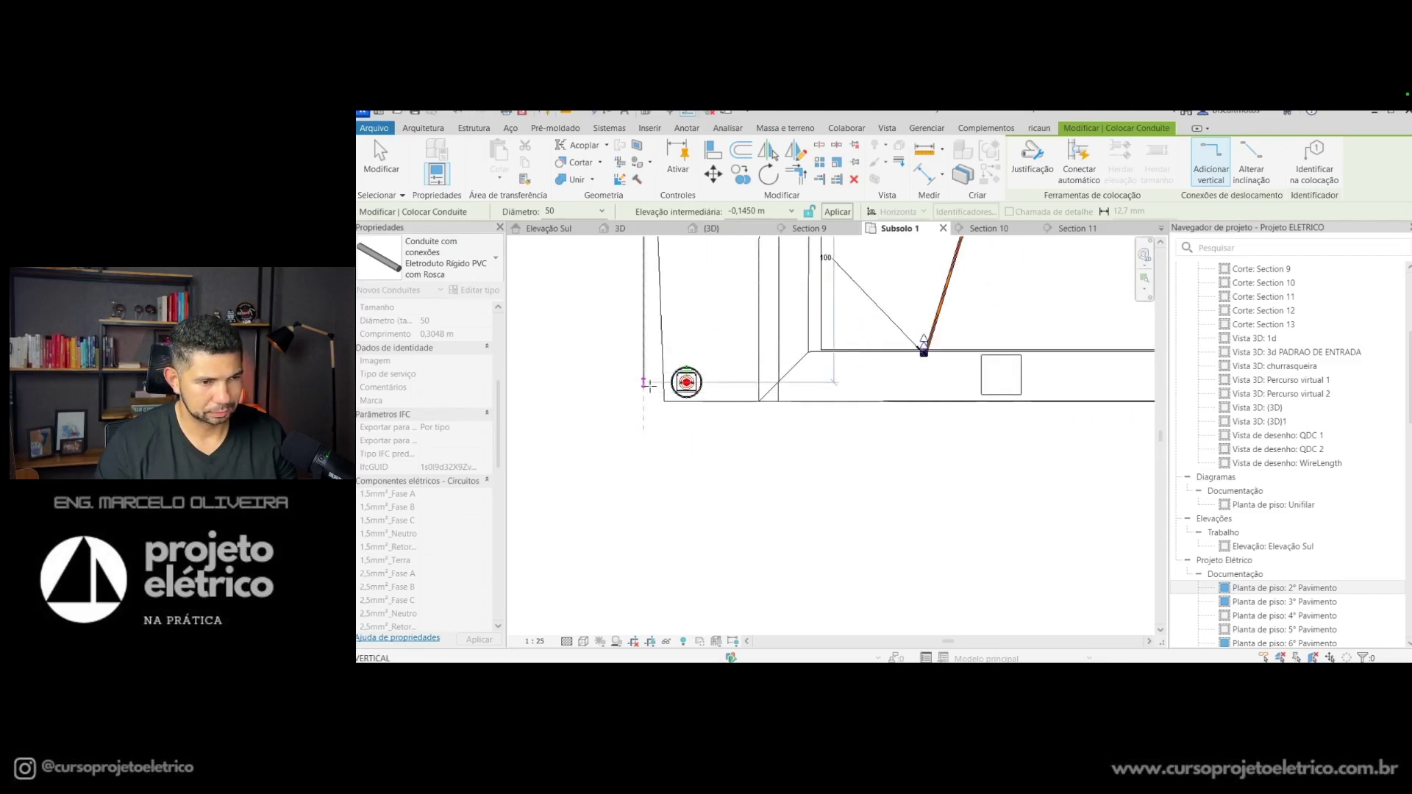
mouse_move(672, 340)
middle_mouse_down()
mouse_move(667, 396)
mouse_move(703, 489)
middle_mouse_up()
scroll(677, 353, "down", 2)
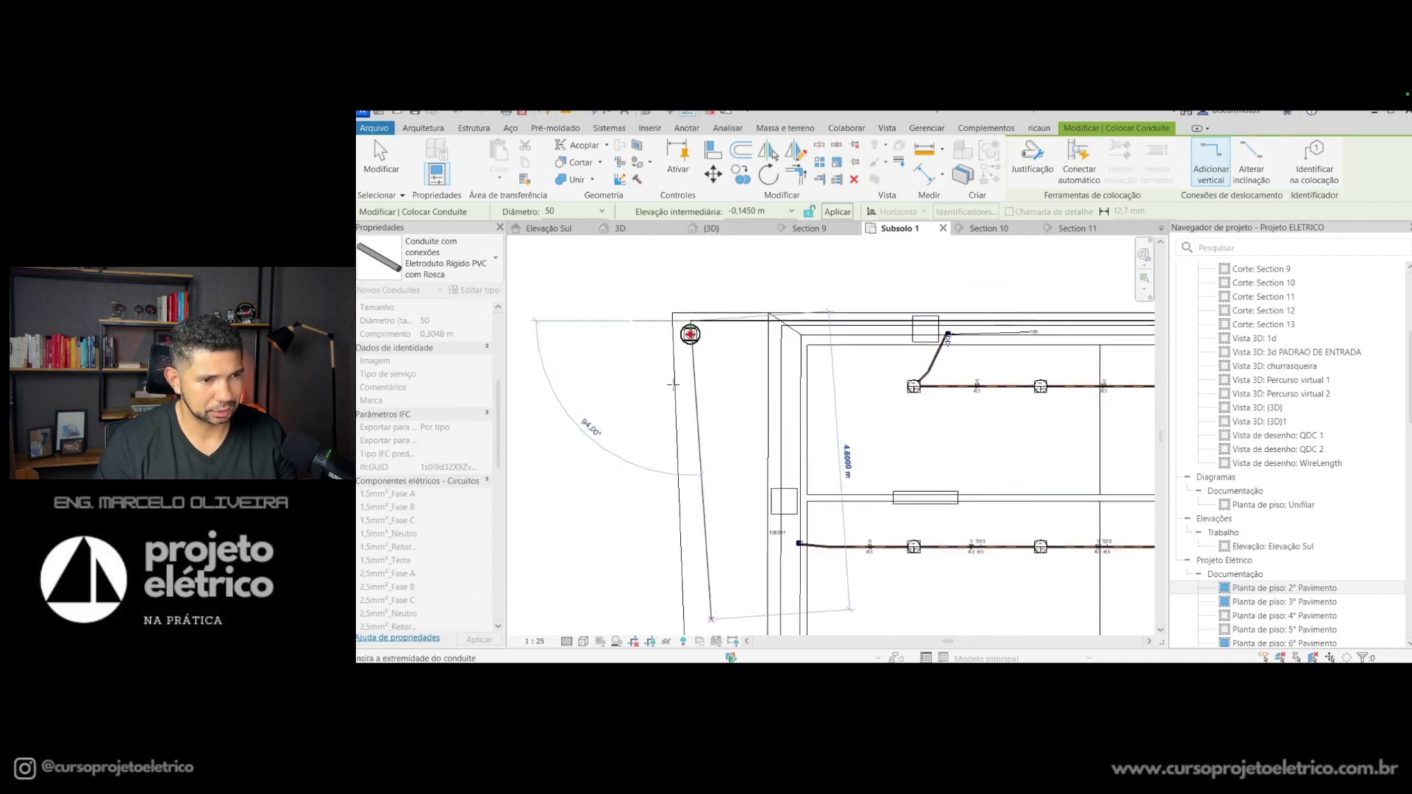
scroll(677, 353, "up", 2)
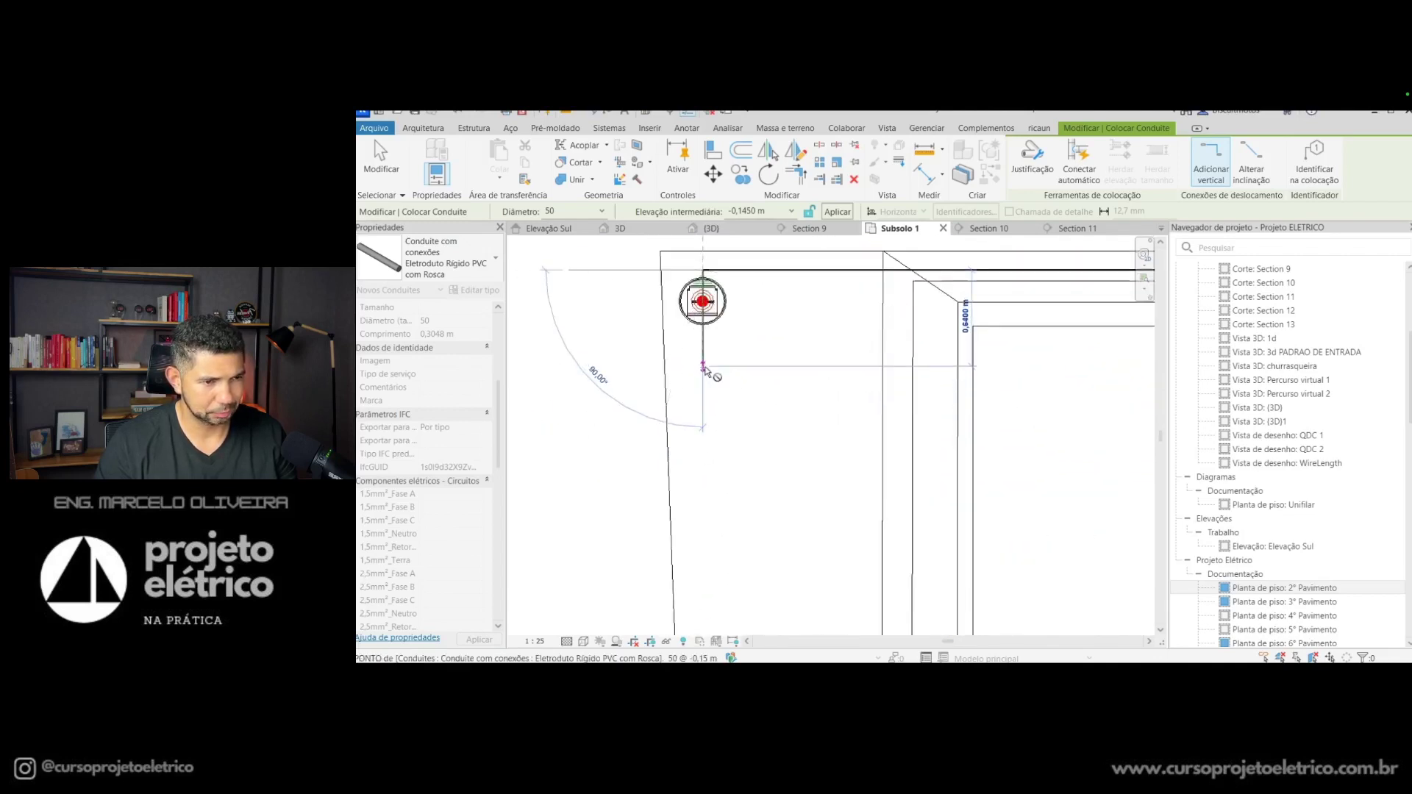
middle_click_drag(702, 467, 692, 371)
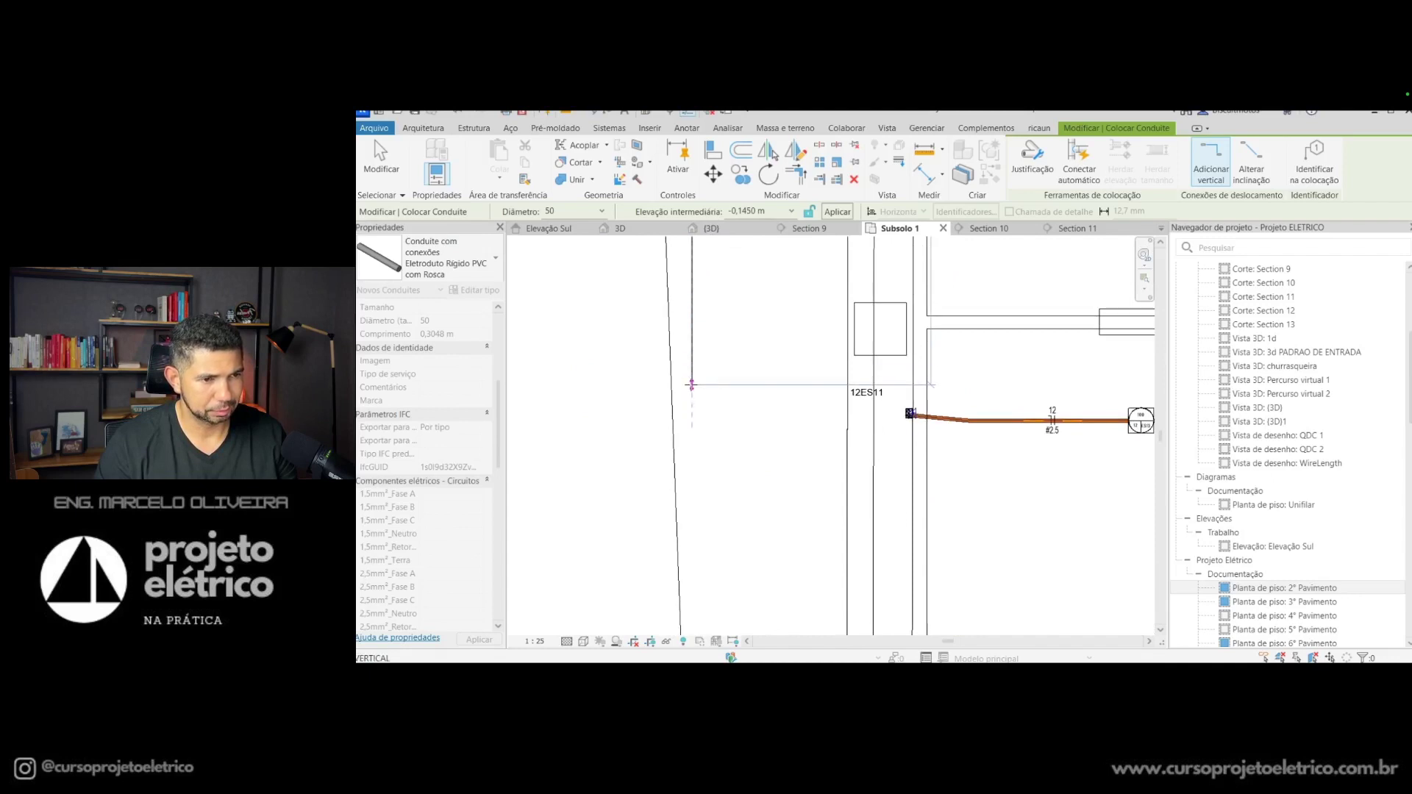
left_click(691, 386)
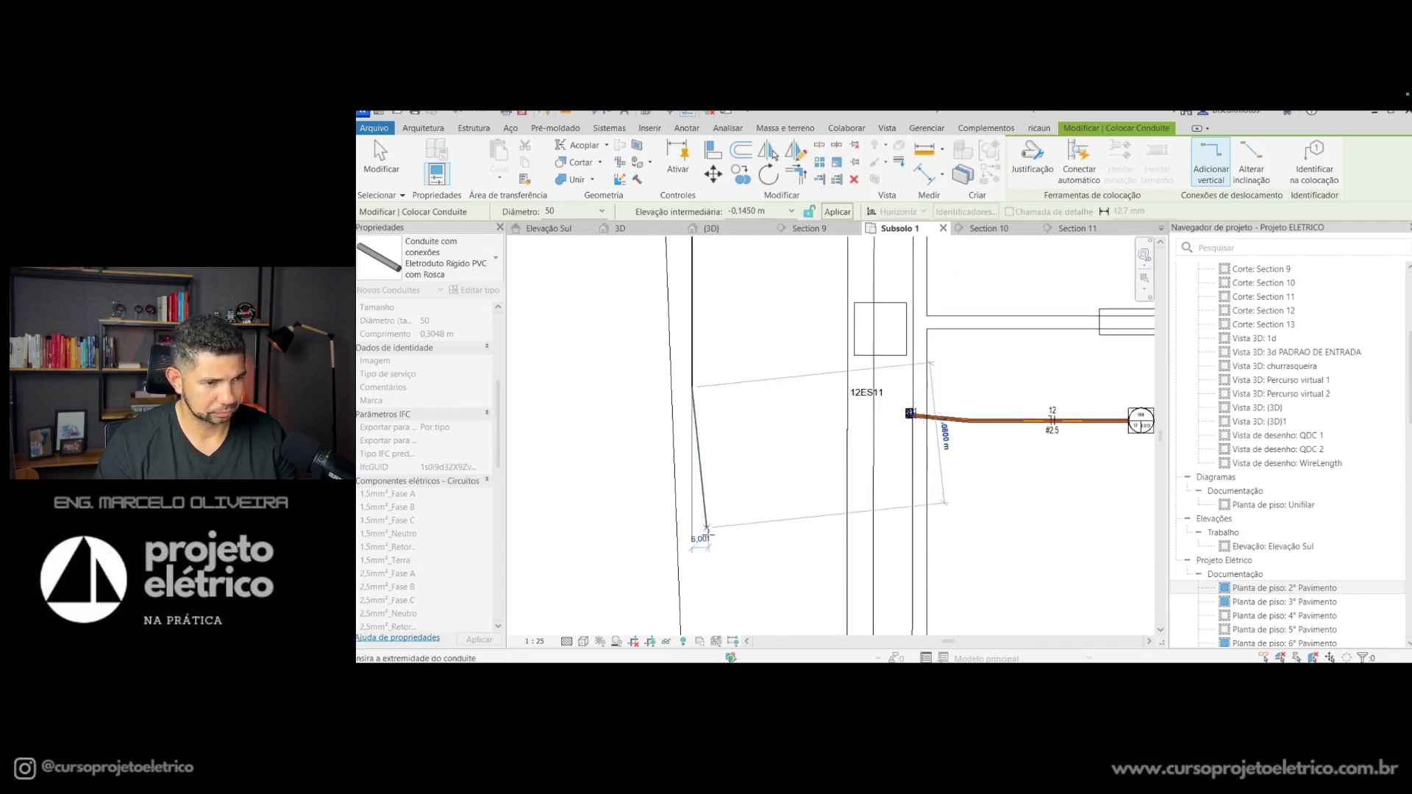
Step: Run the conduit vertically down the wall and end it at the inspection box
middle_click_drag(707, 231, 681, 344)
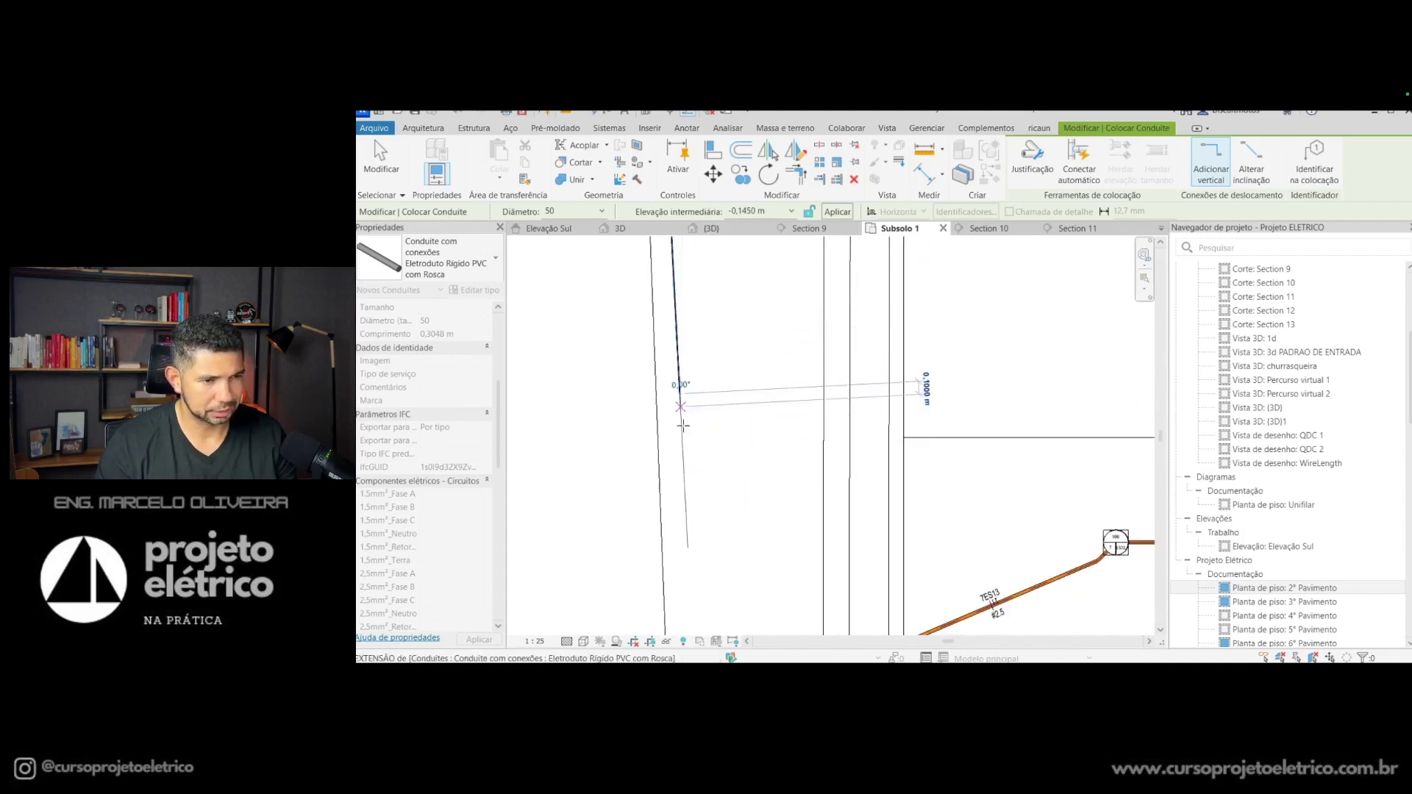
middle_click_drag(695, 490, 672, 558)
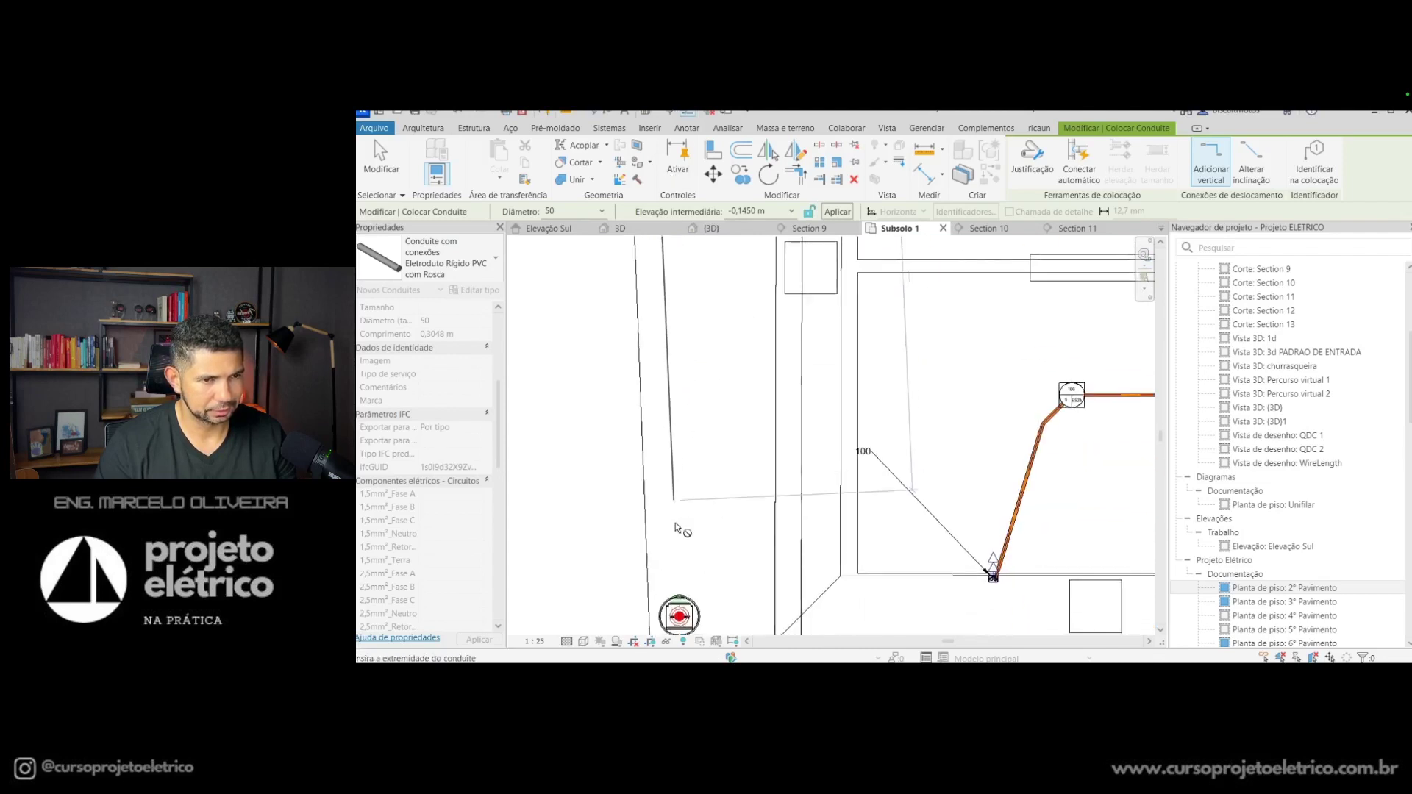
left_click(667, 584)
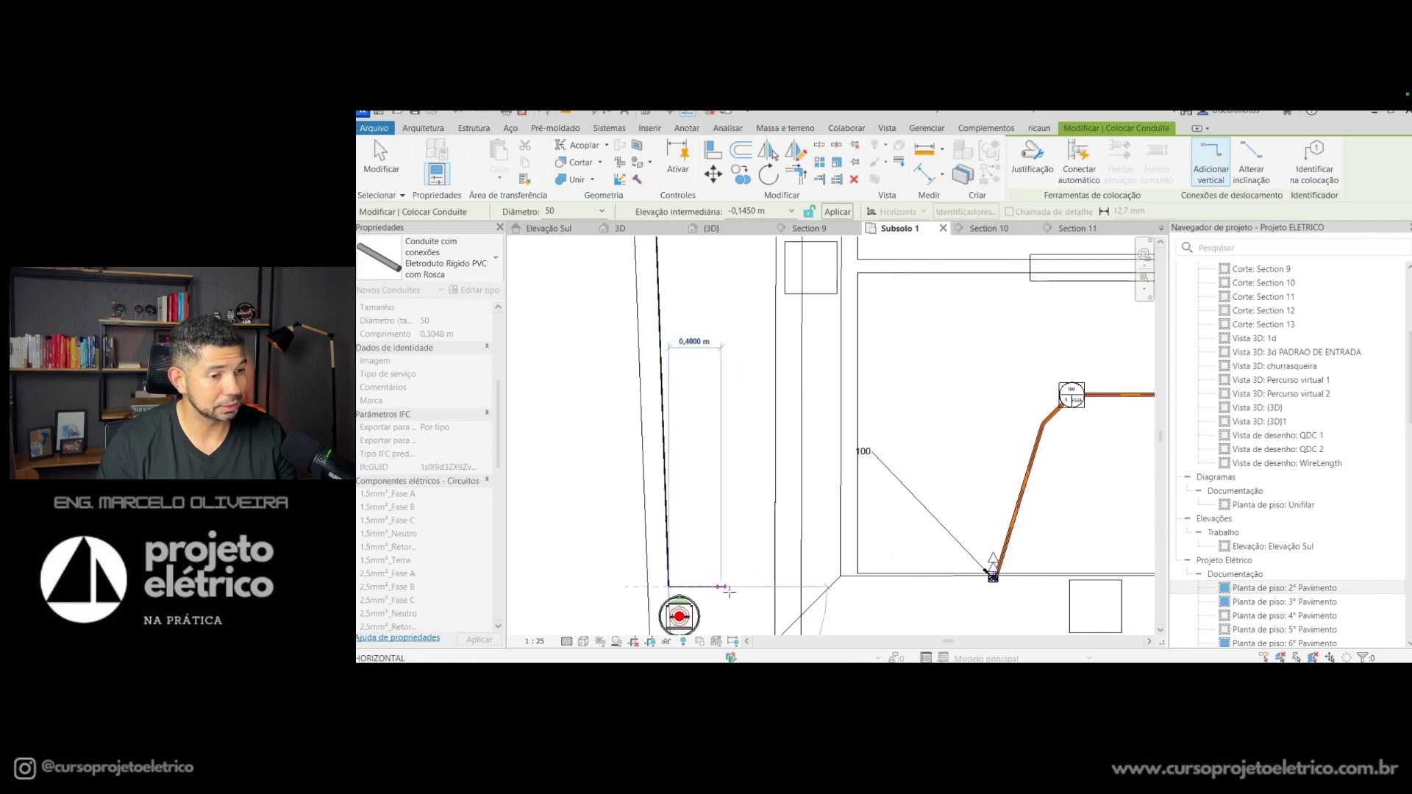
left_click(759, 586)
key("Escape")
key("Escape")
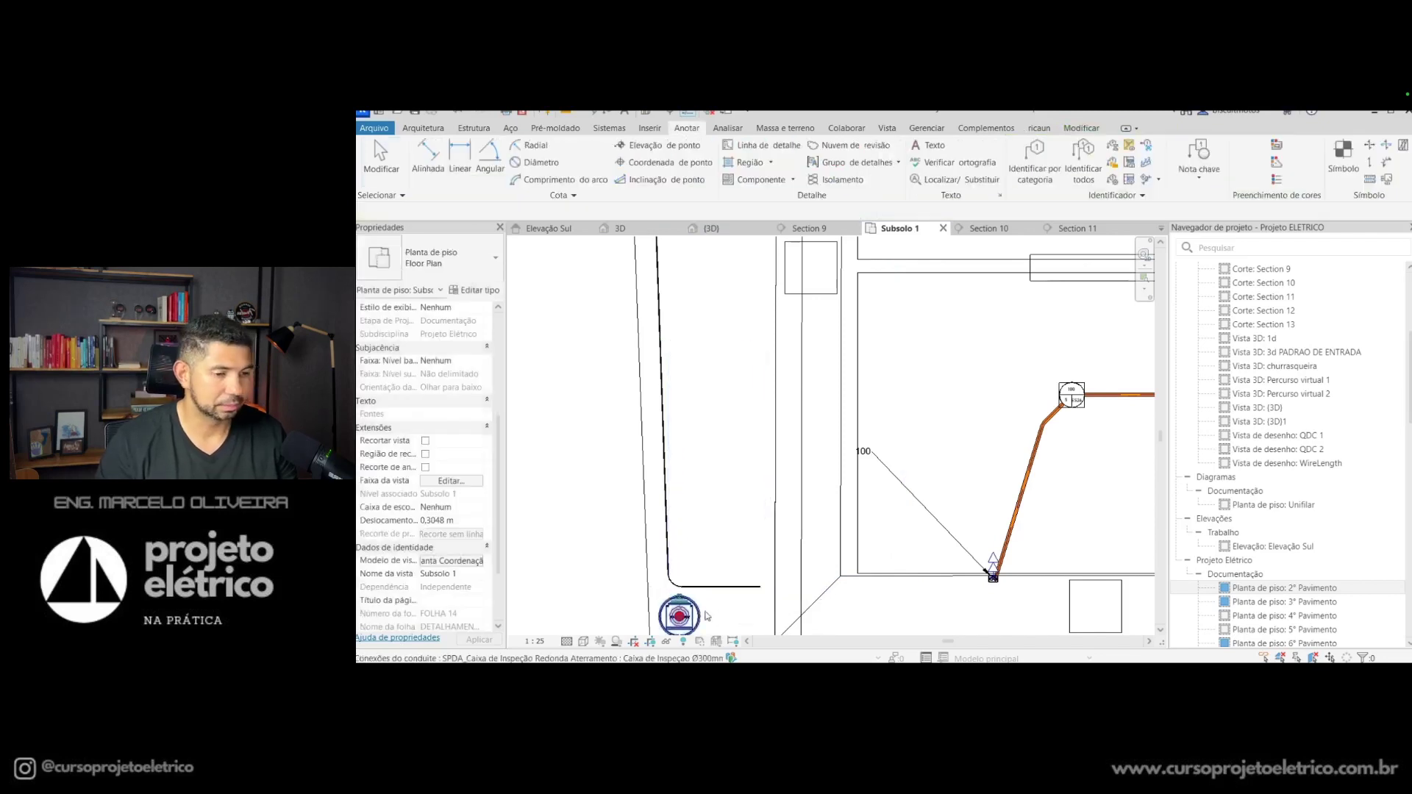
Step: Move the 0,6024 m conduit down to line up with the box's bottom edge
middle_click_drag(712, 608, 726, 507)
scroll(726, 508, "up", 2)
left_click(733, 486)
left_click_drag(734, 492, 733, 557)
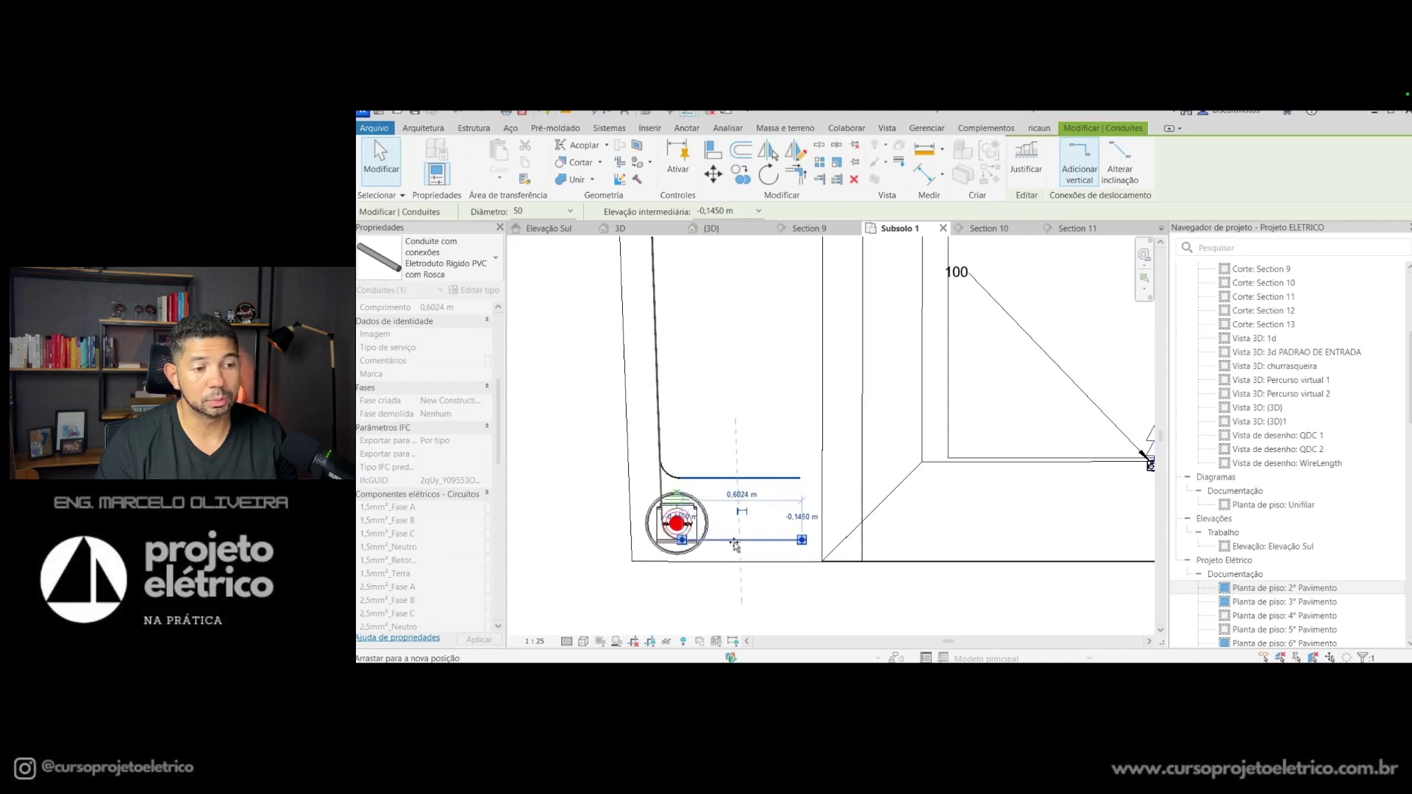
left_click_drag(733, 558, 739, 539)
scroll(739, 540, "down", 1)
middle_click_drag(739, 539, 654, 471)
left_click_drag(651, 453, 699, 476)
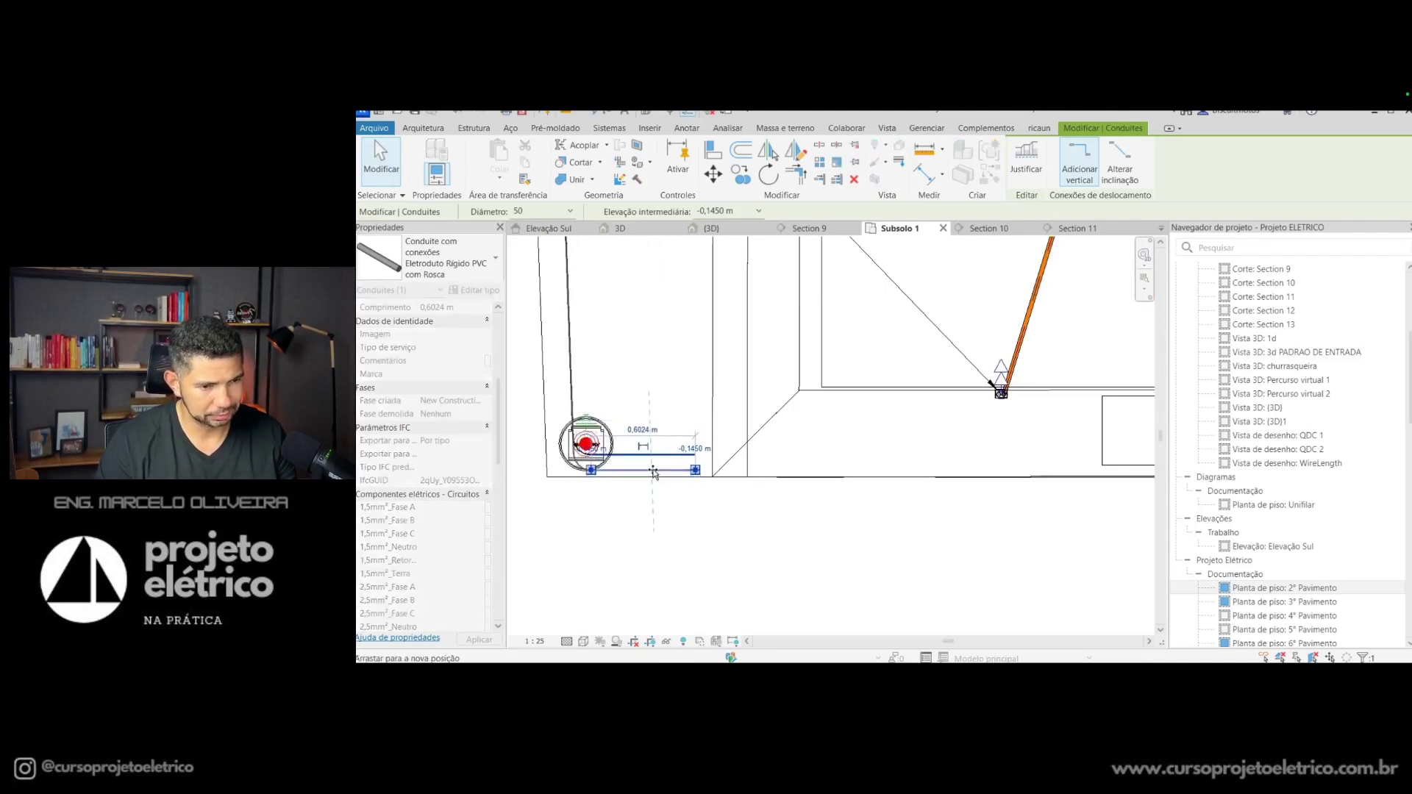
Step: Start a new conduit of the same type from that conduit with Criar similar
right_click(724, 465)
left_click(761, 212)
right_click(703, 471)
left_click(760, 172)
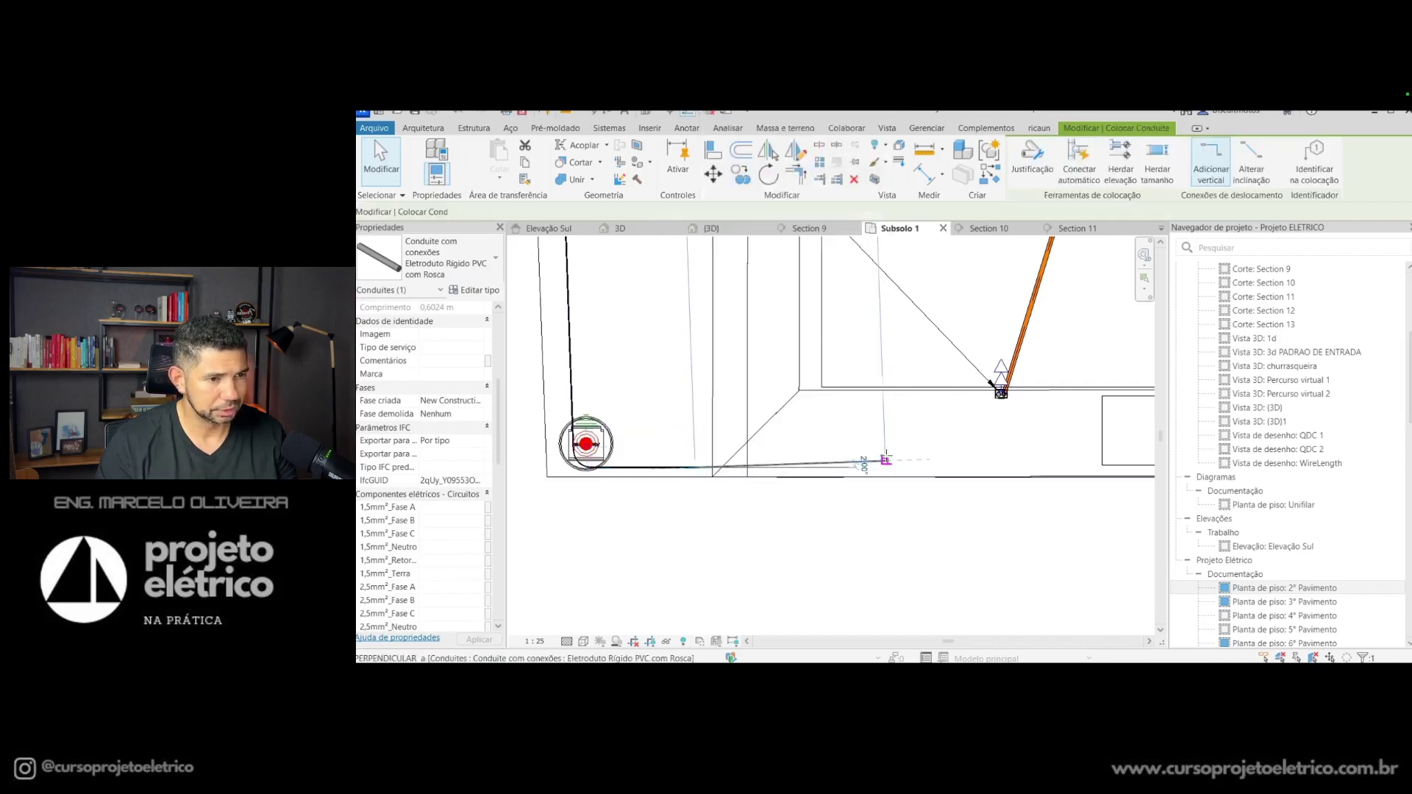
Step: Draw a conduit from the lower east perimeter box up and across to the neighbouring box
scroll(719, 487, "down", 3)
scroll(719, 486, "down", 2)
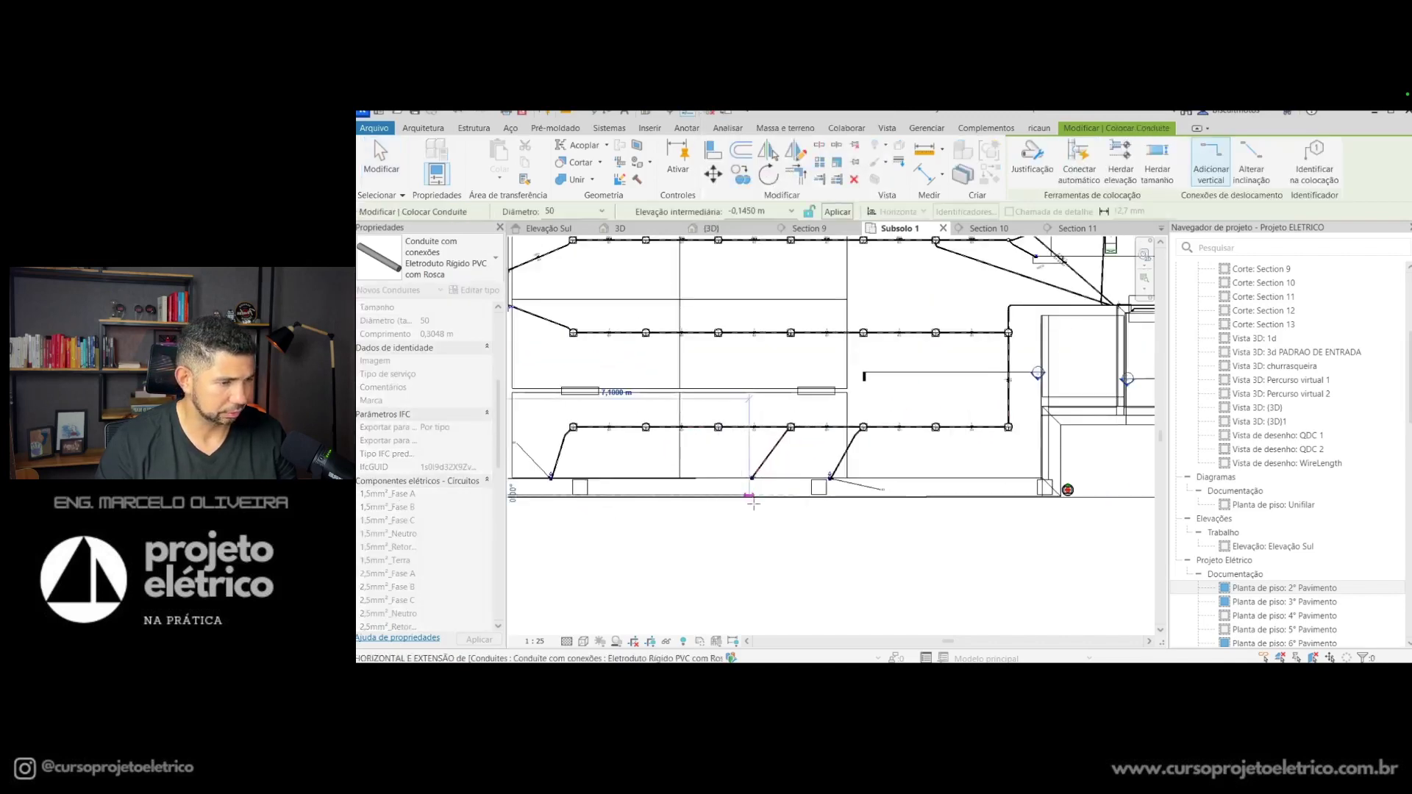
scroll(719, 486, "down", 2)
scroll(980, 505, "up", 4)
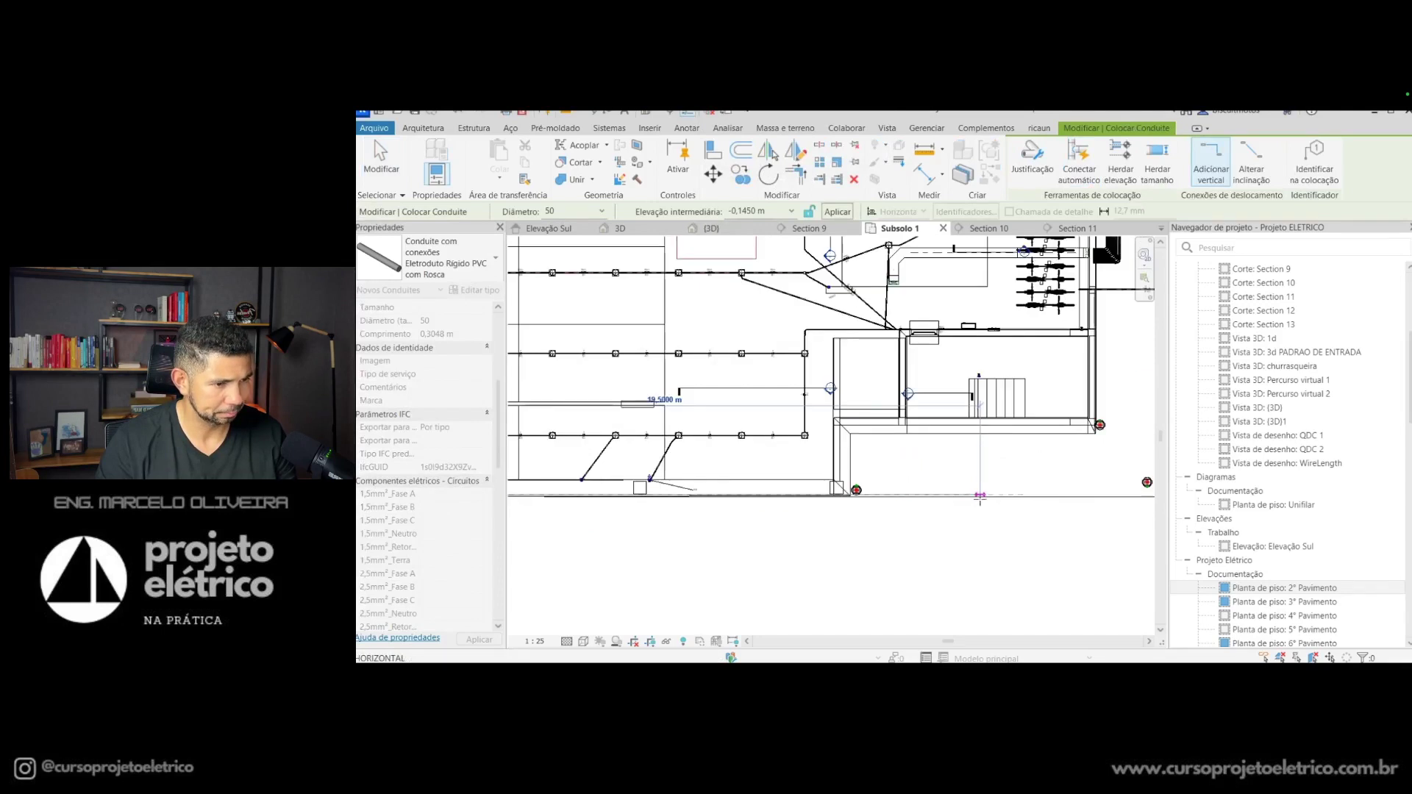
scroll(980, 497, "up", 1)
middle_click_drag(979, 497, 849, 475)
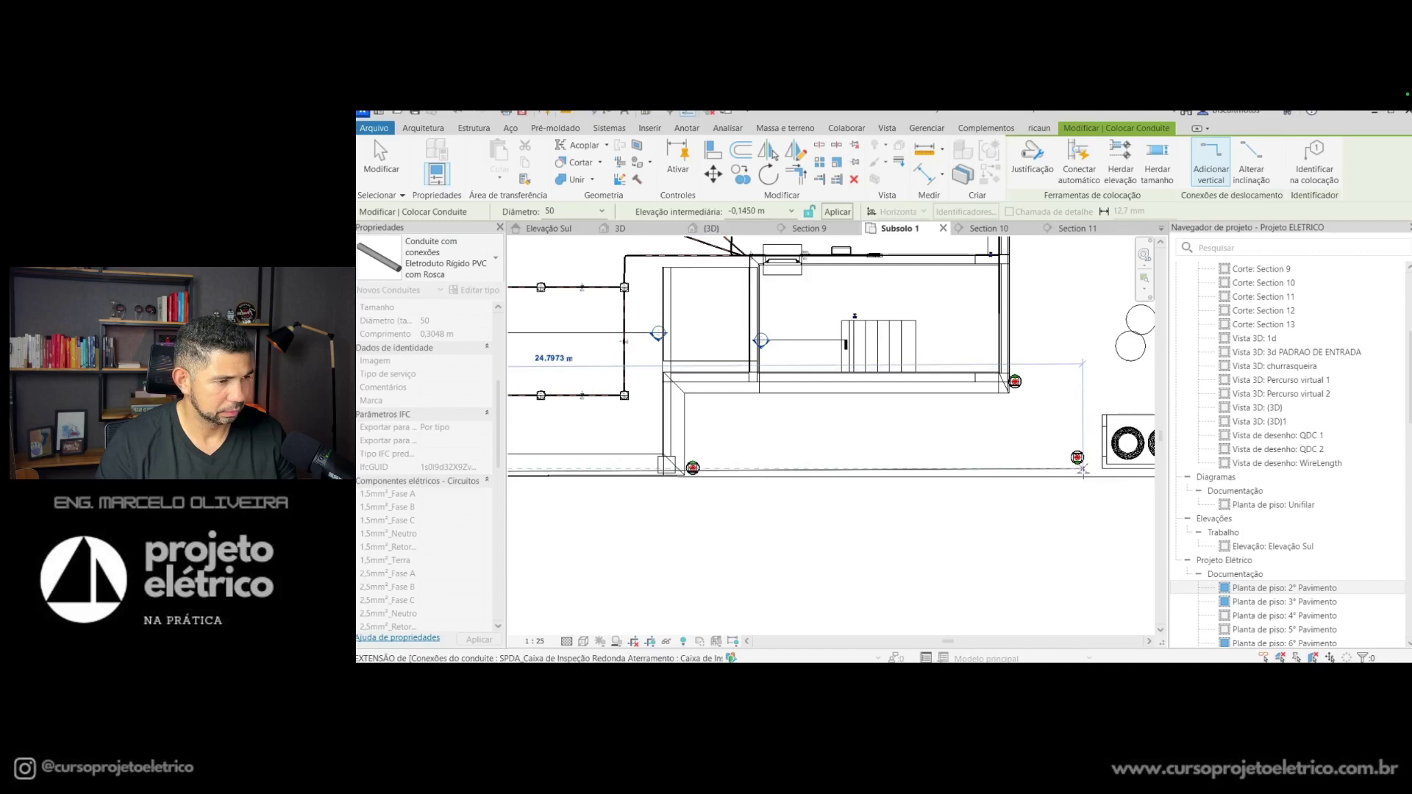
scroll(1081, 471, "down", 2)
middle_click_drag(1081, 471, 755, 557)
scroll(755, 557, "down", 2)
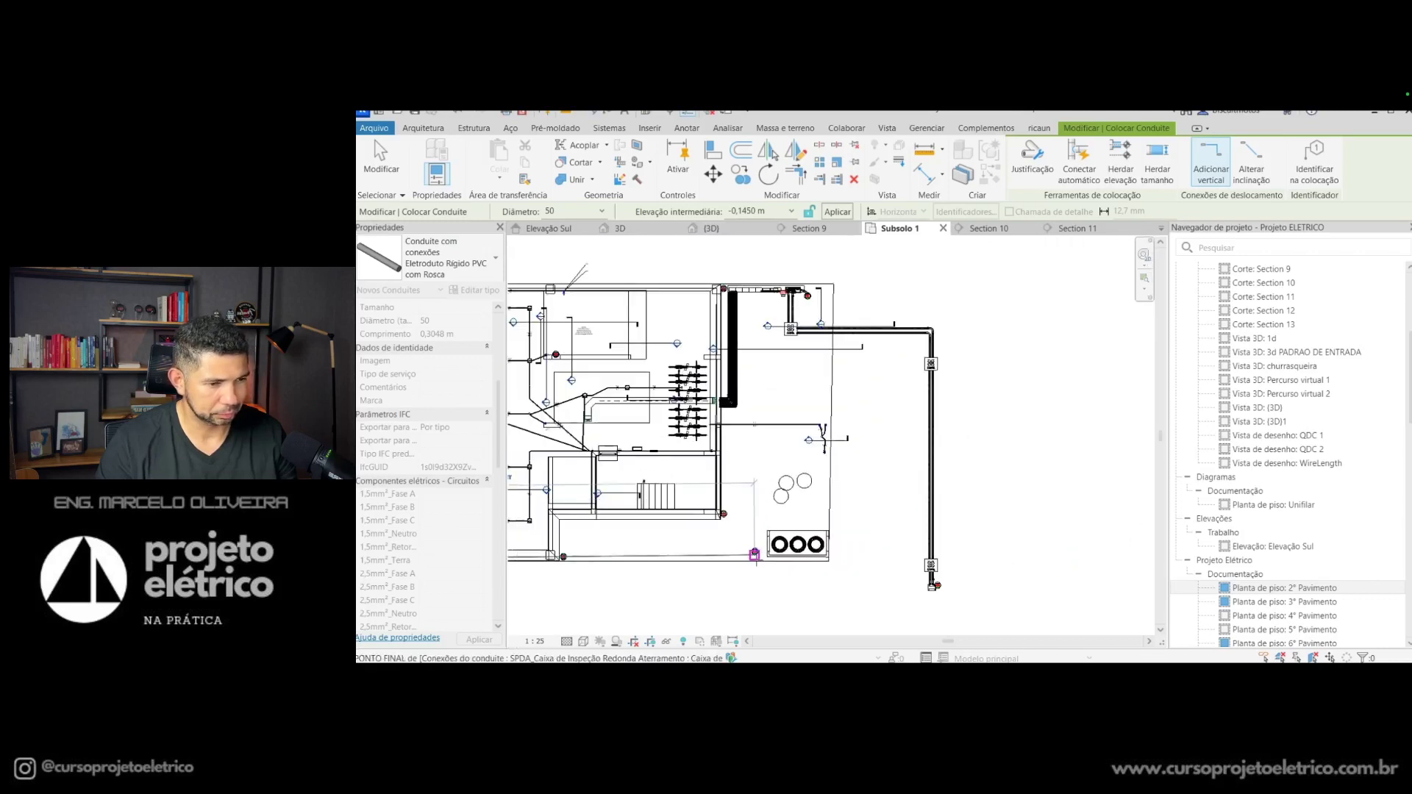
scroll(755, 557, "up", 1)
scroll(757, 559, "up", 2)
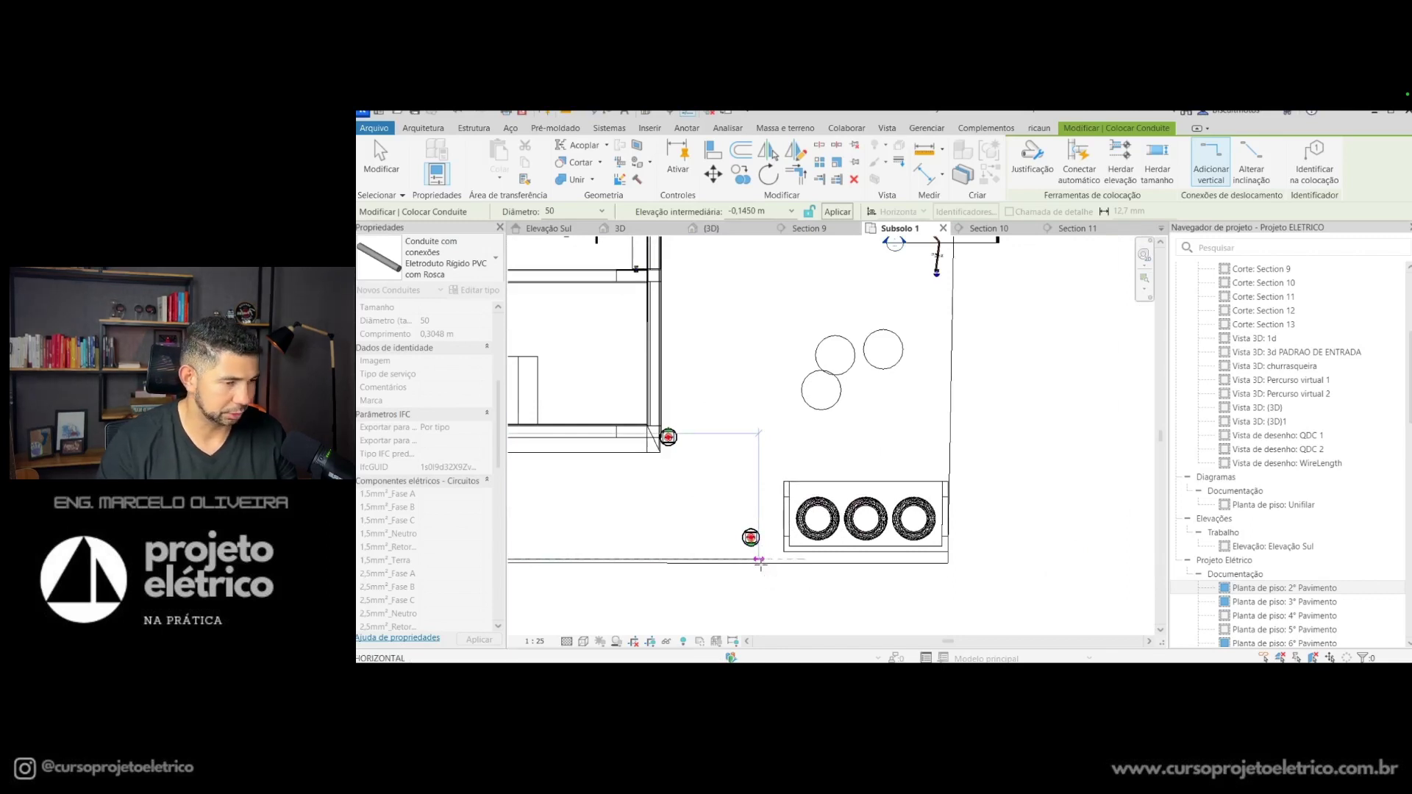
left_click(754, 566)
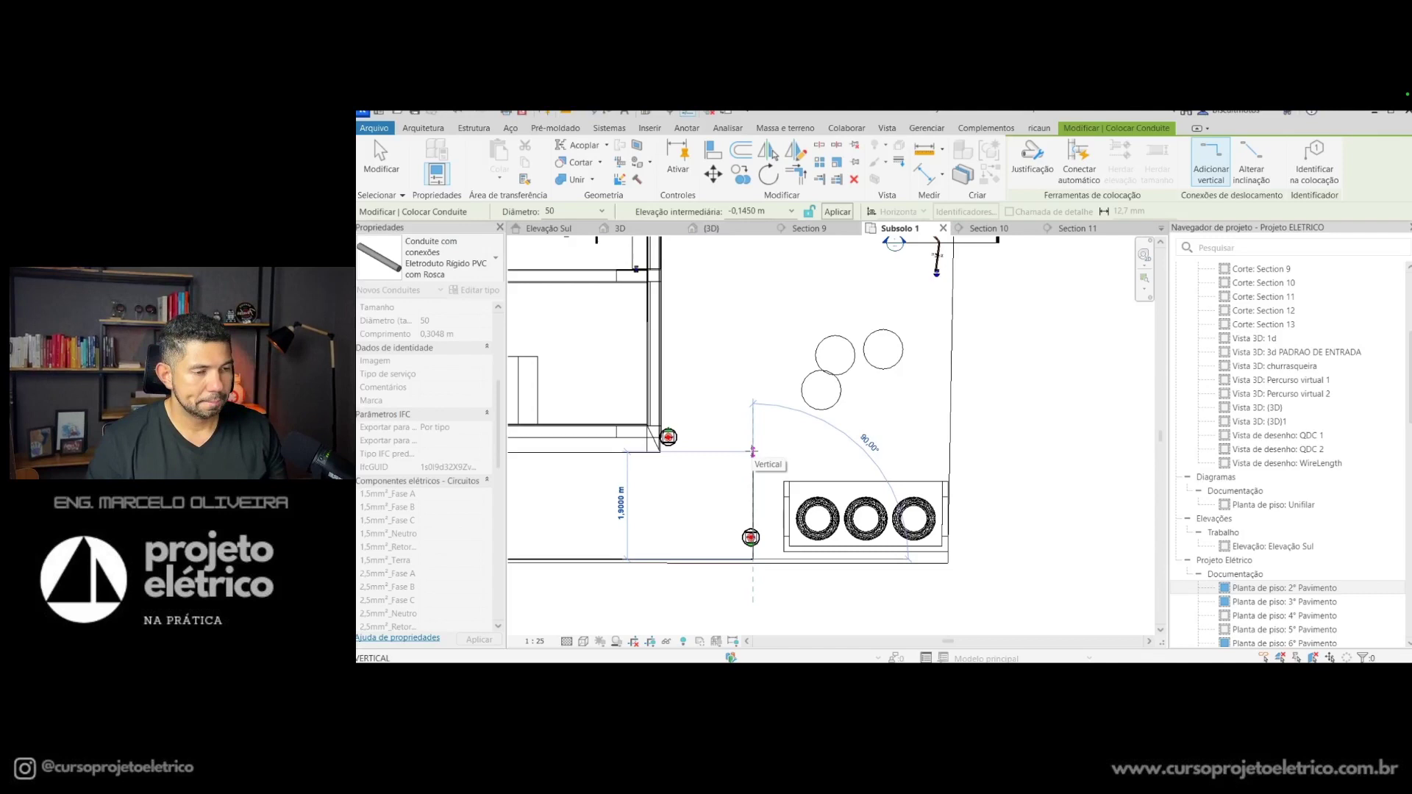
left_click(752, 451)
left_click(678, 437)
Step: Exit the conduit tool and inspect the conduit entering the northern inspection box
scroll(678, 437, "down", 3)
middle_click_drag(678, 437, 663, 621)
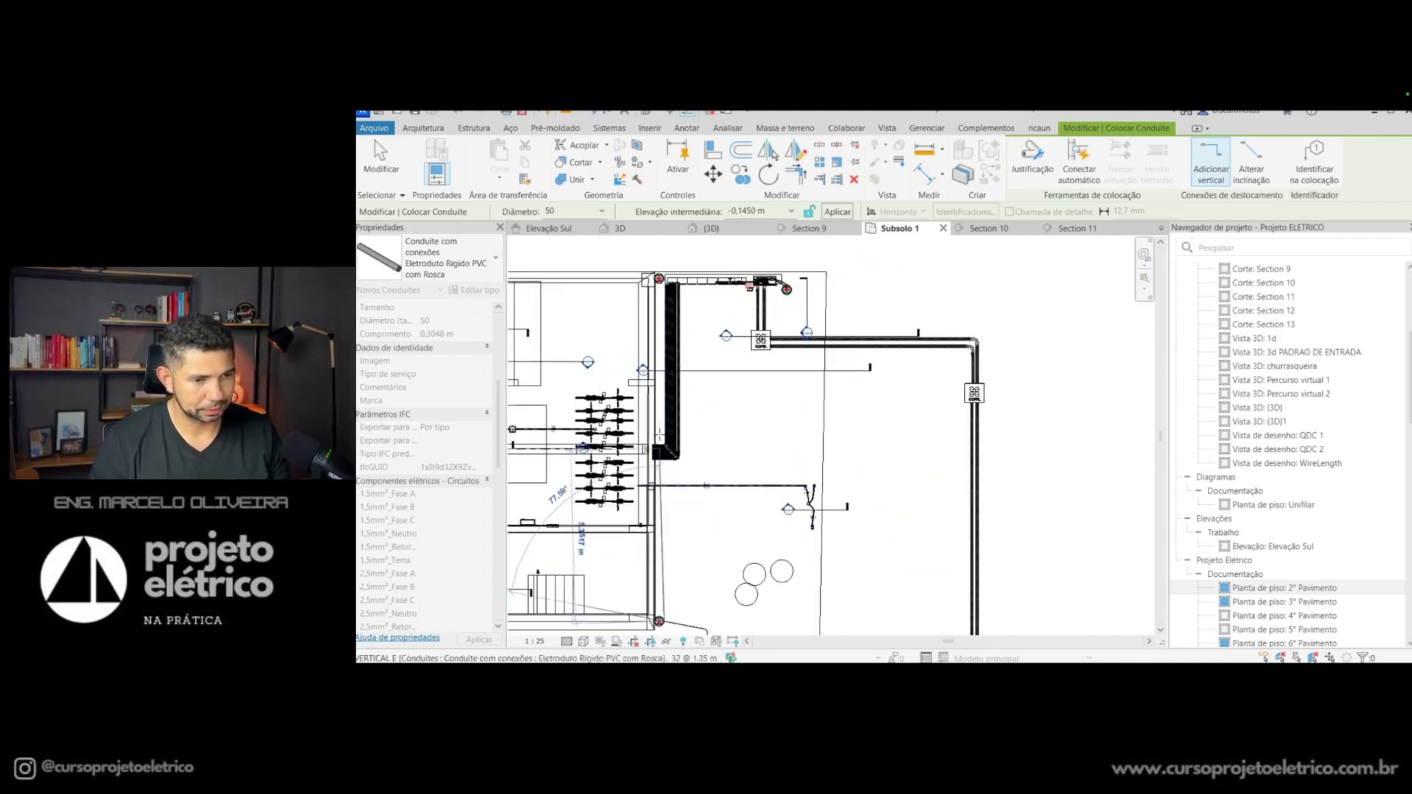
scroll(659, 290, "up", 2)
scroll(659, 291, "up", 1)
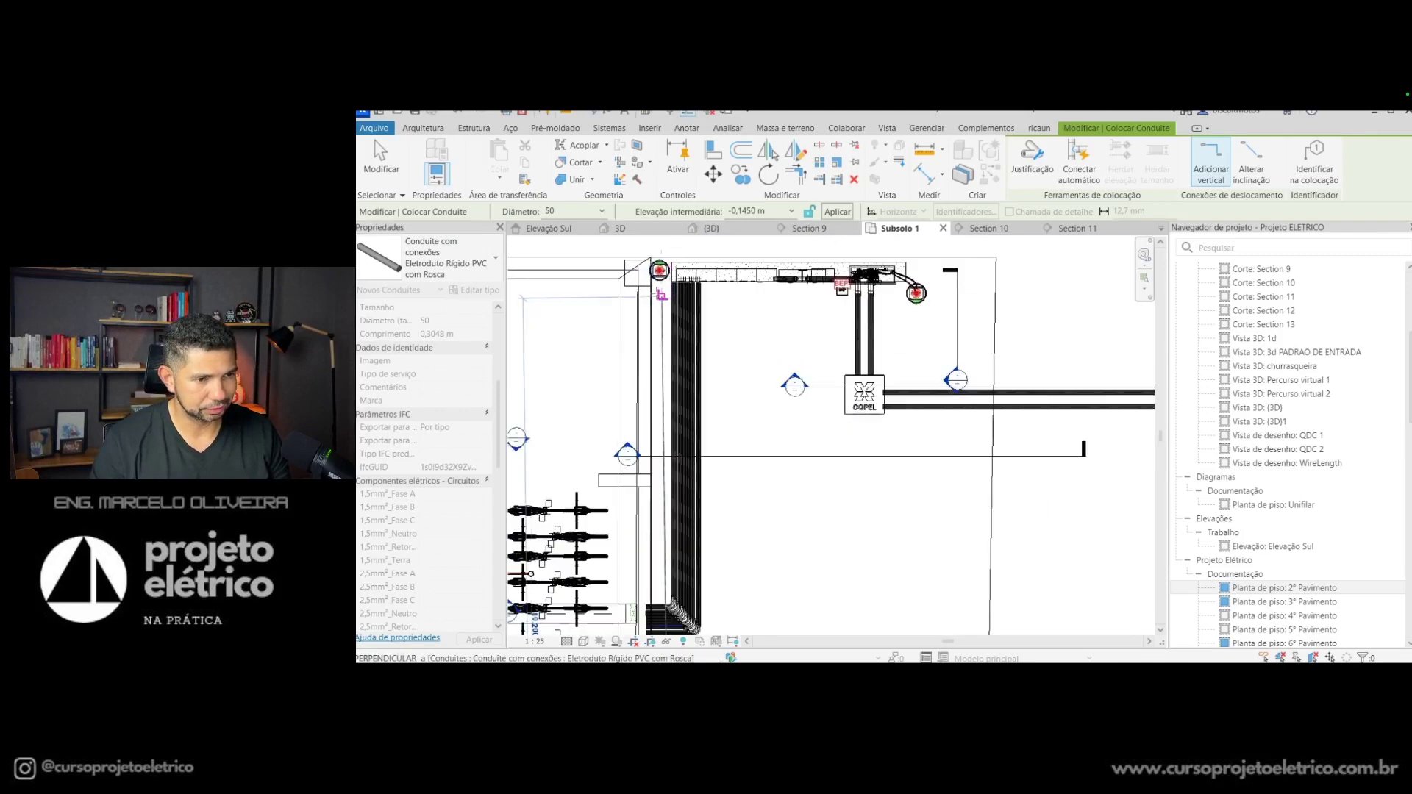
scroll(662, 294, "up", 2)
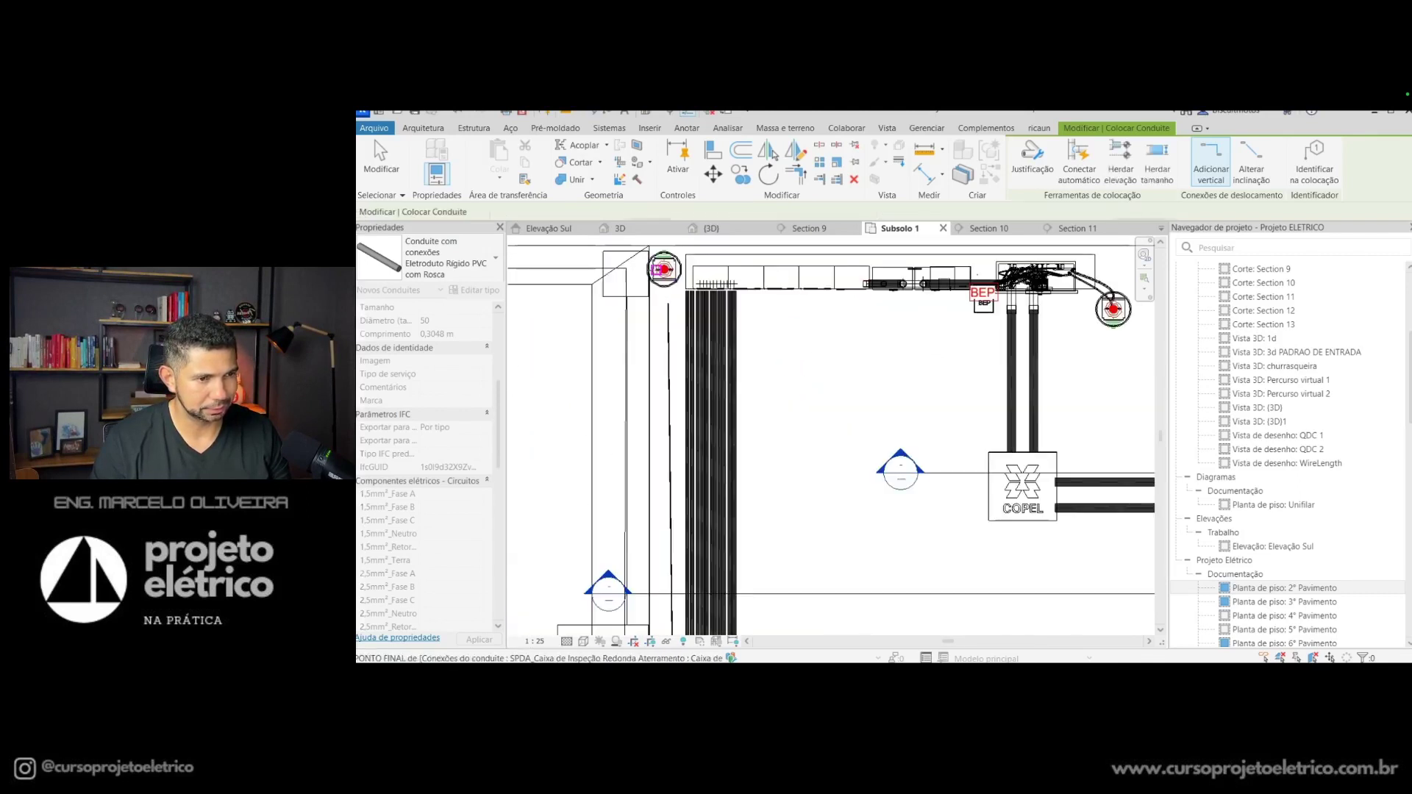
key("Escape")
key("Escape")
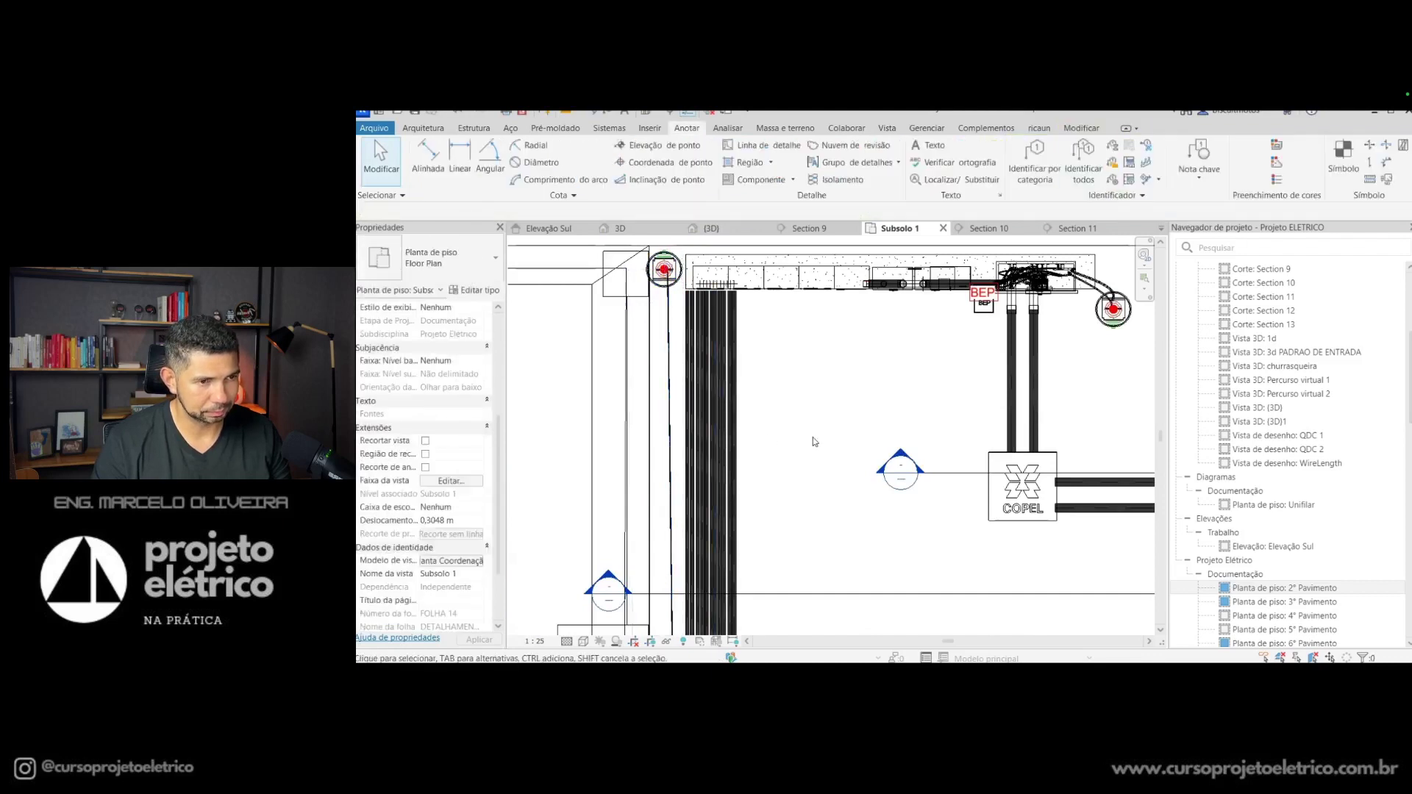
scroll(815, 445, "down", 2)
scroll(815, 445, "down", 2)
scroll(556, 436, "up", 2)
scroll(647, 445, "up", 2)
scroll(741, 458, "up", 2)
left_click(737, 453)
scroll(769, 460, "up", 1)
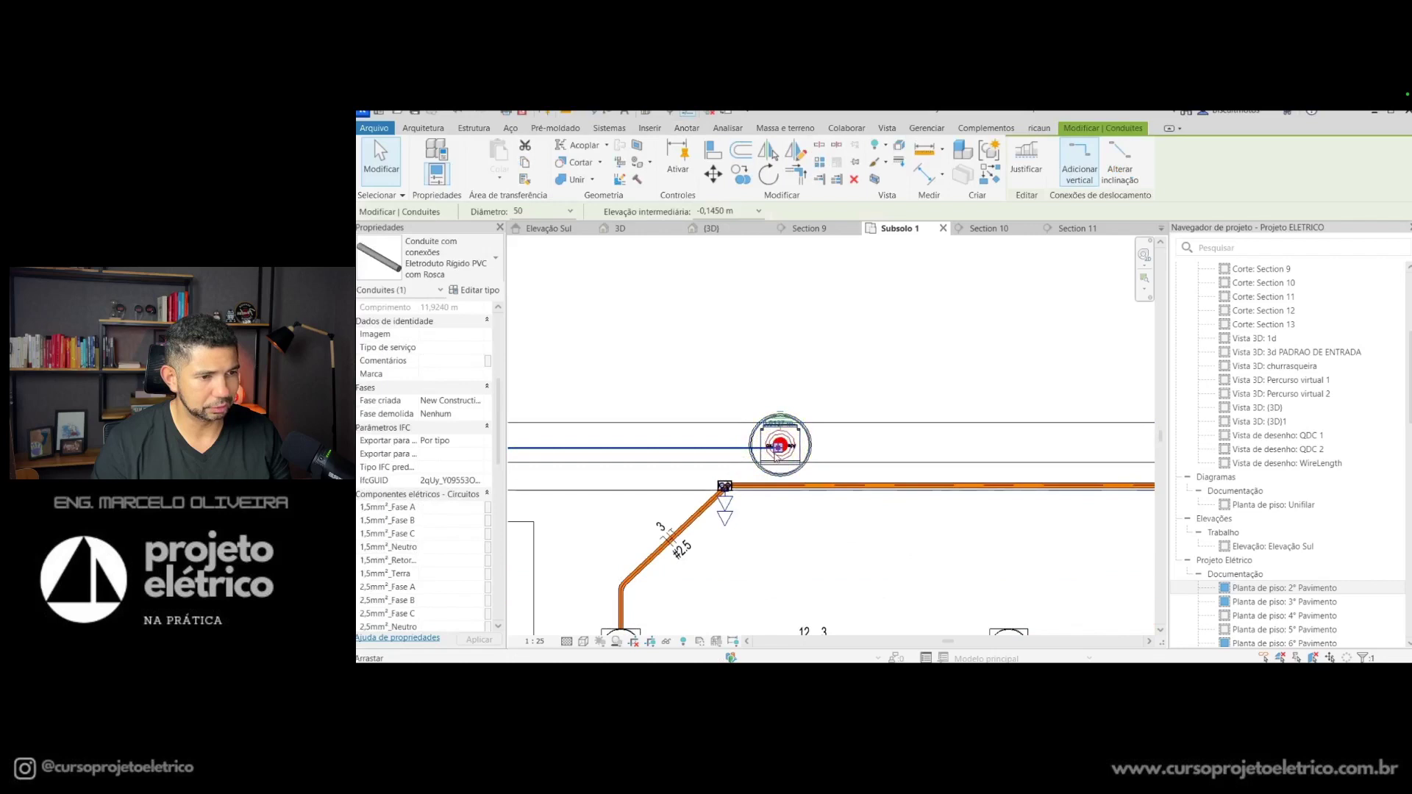
right_click(778, 447)
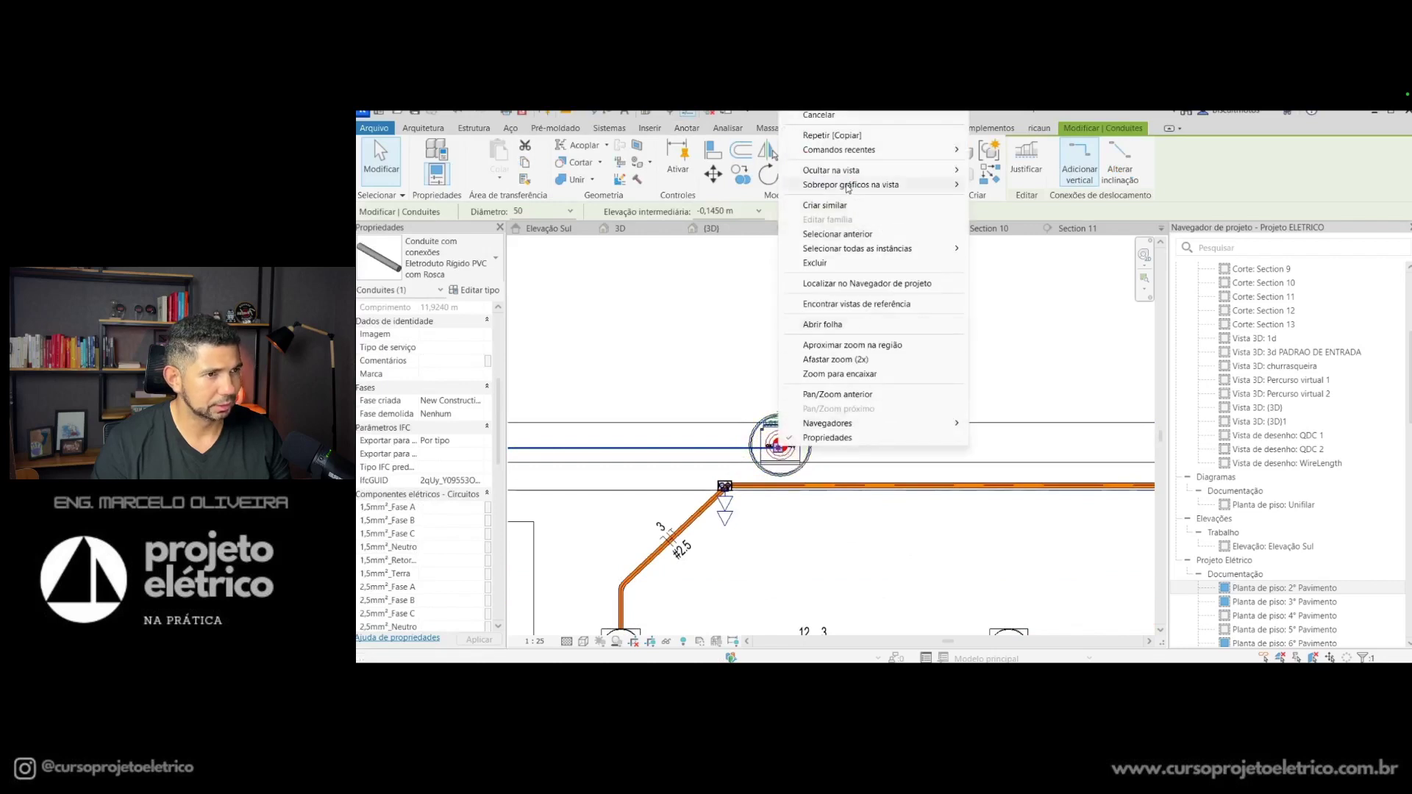
key("Escape")
key("Escape")
Step: Draw a same-type conduit from the round box along the wall to the box near the BEP
scroll(786, 460, "up", 5)
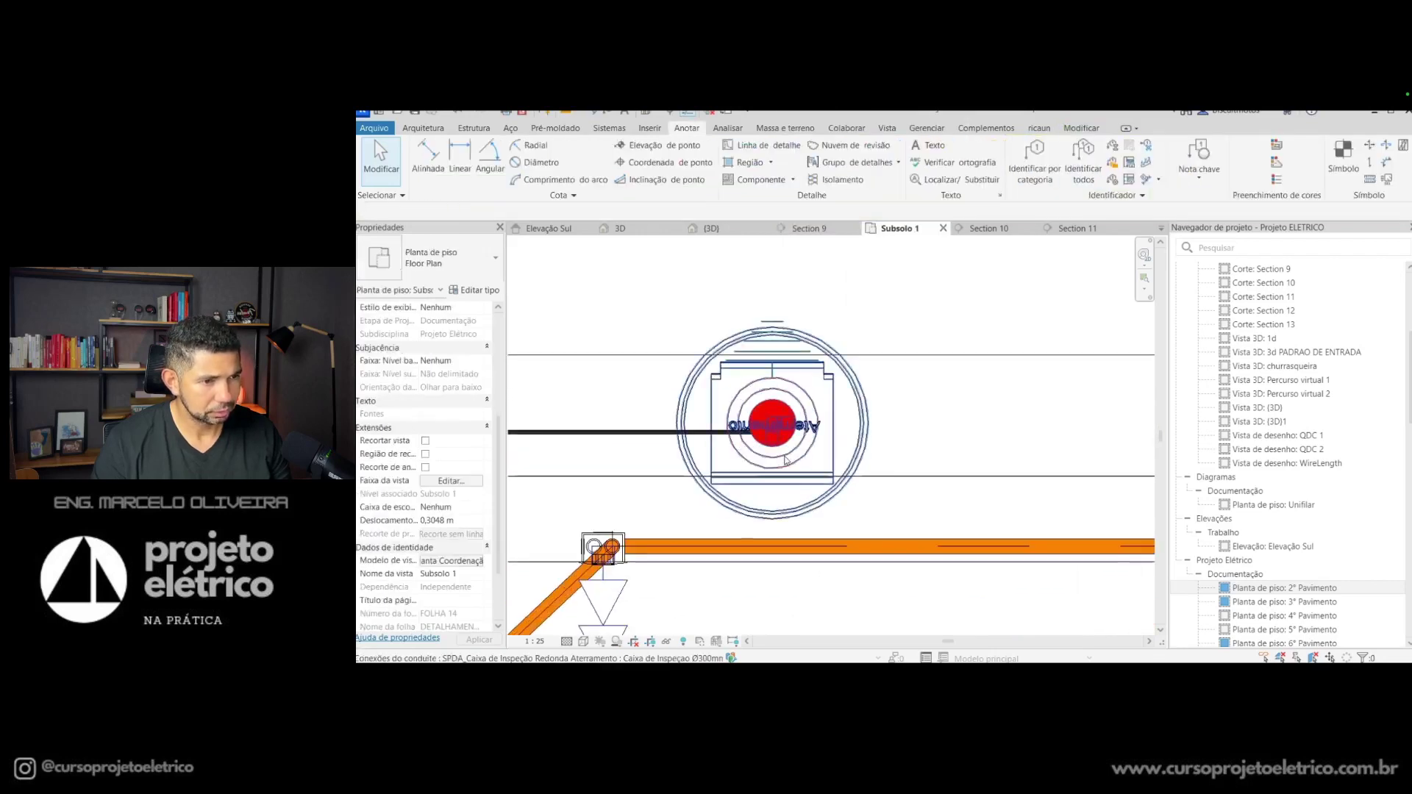
left_click(715, 438)
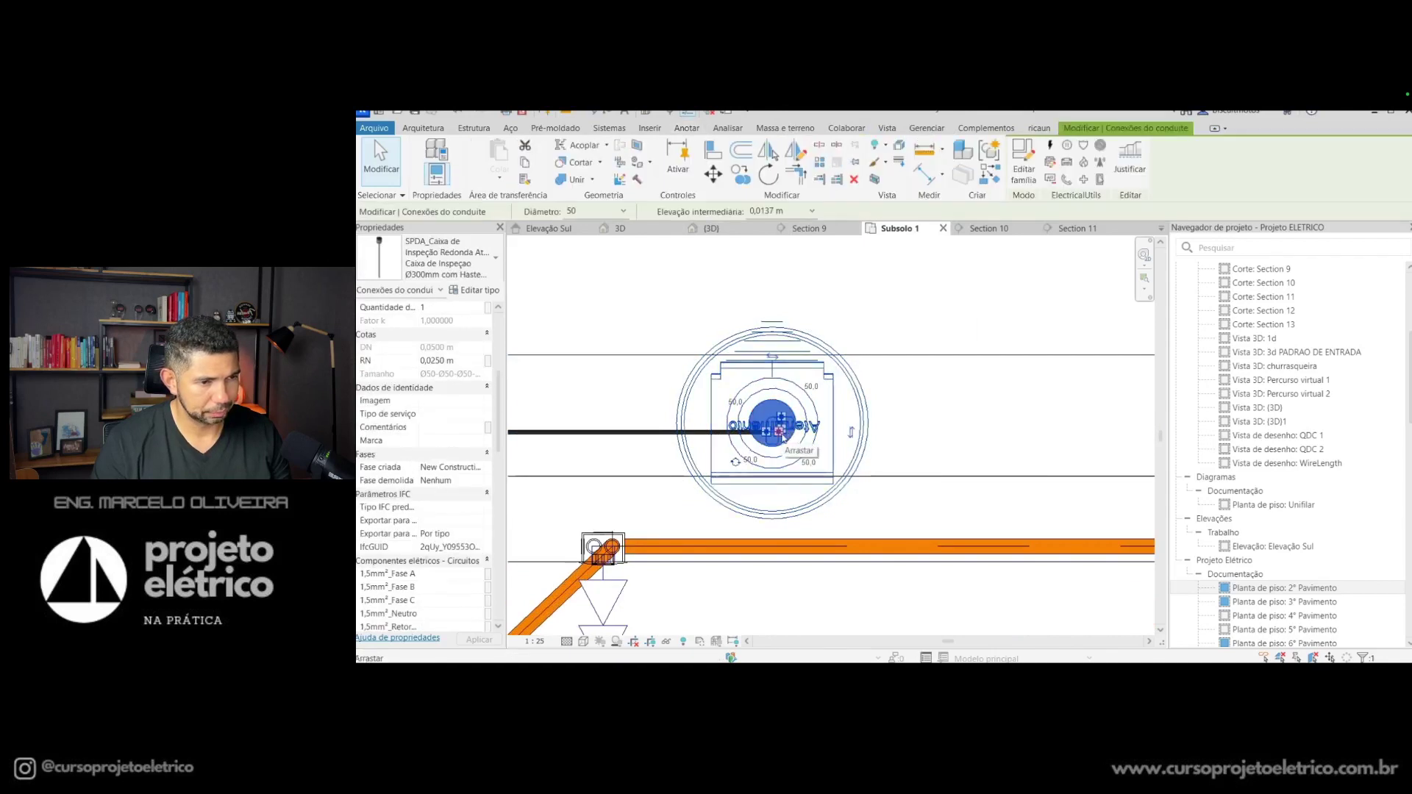
right_click(783, 437)
left_click(834, 370)
scroll(768, 431, "up", 3)
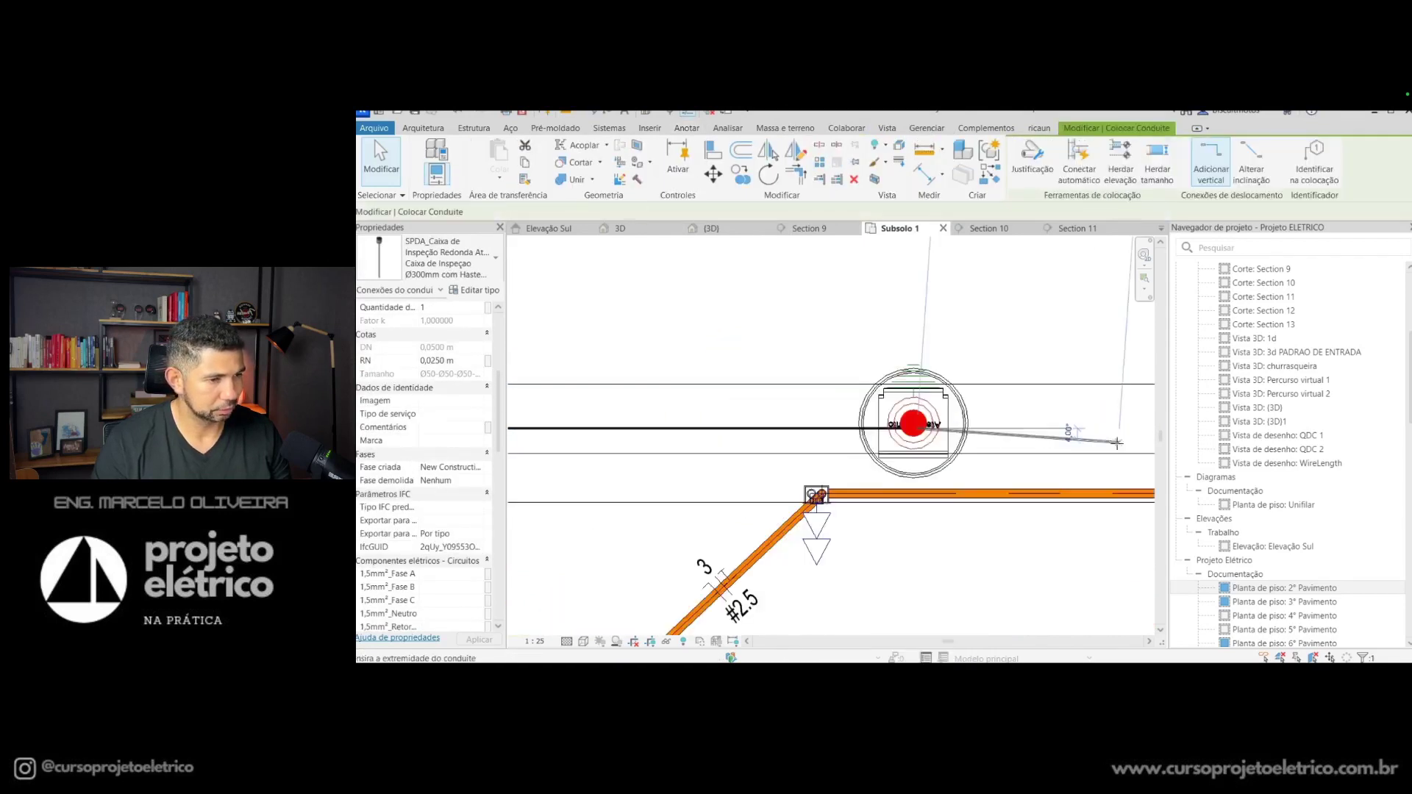
left_click(908, 419)
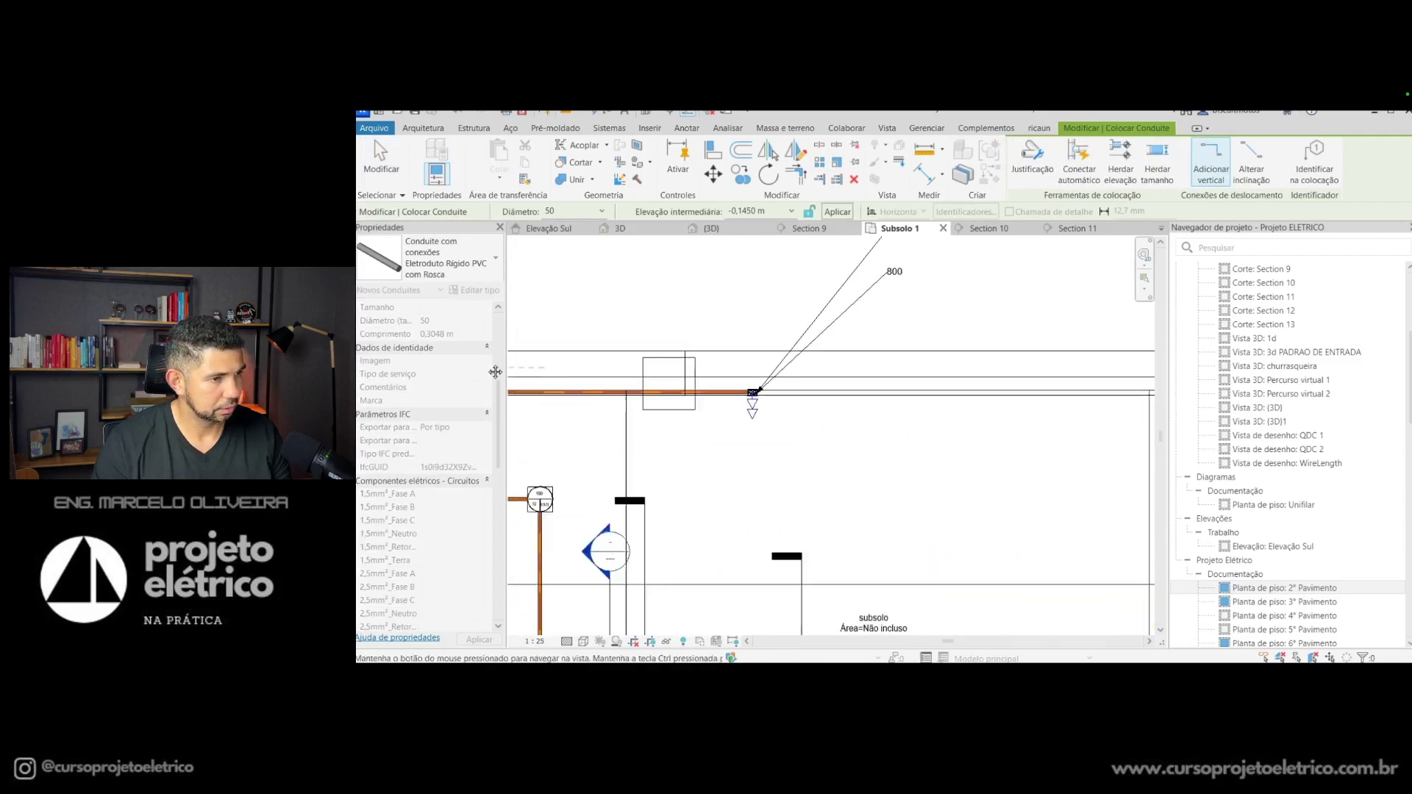
middle_click_drag(769, 412, 498, 412)
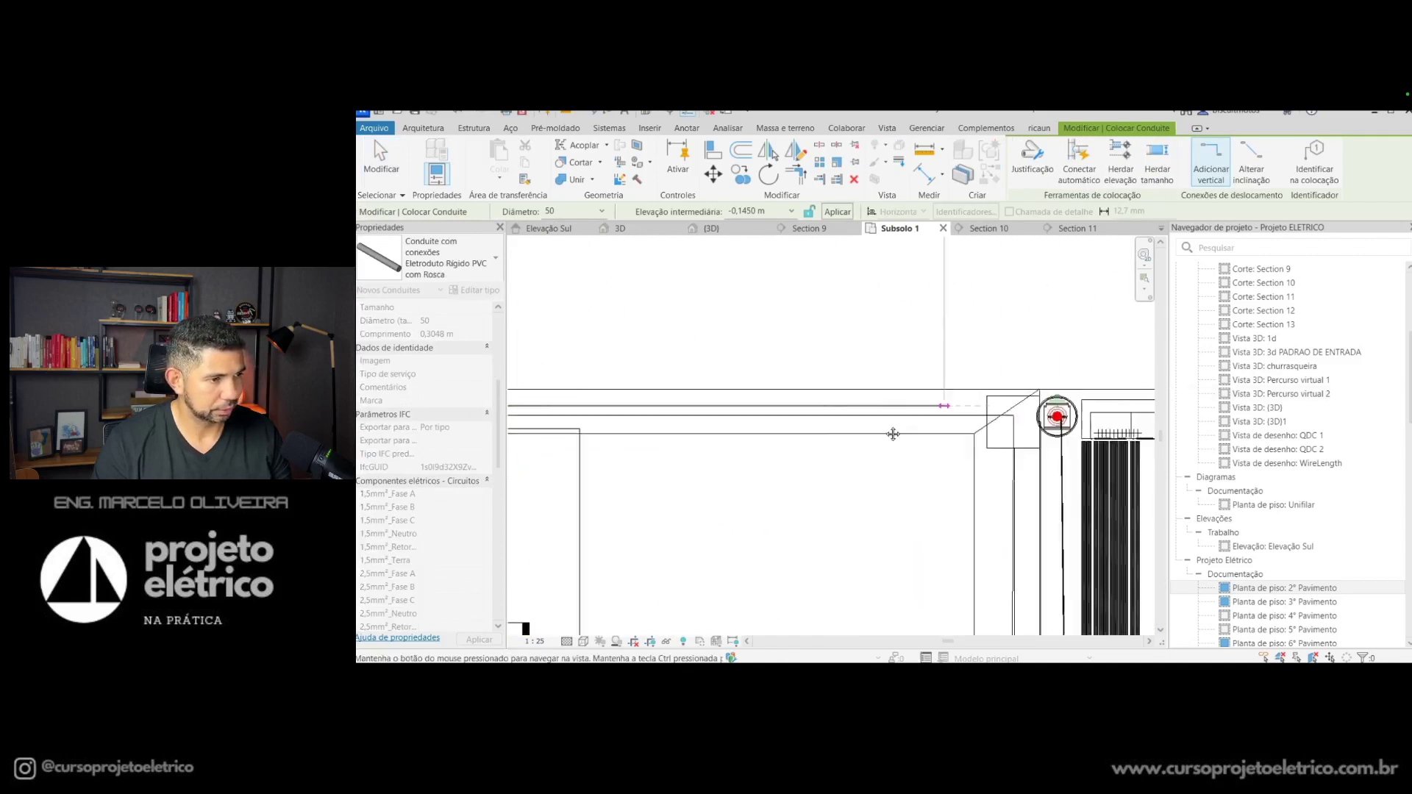
middle_click_drag(1140, 408, 849, 405)
left_click(850, 406)
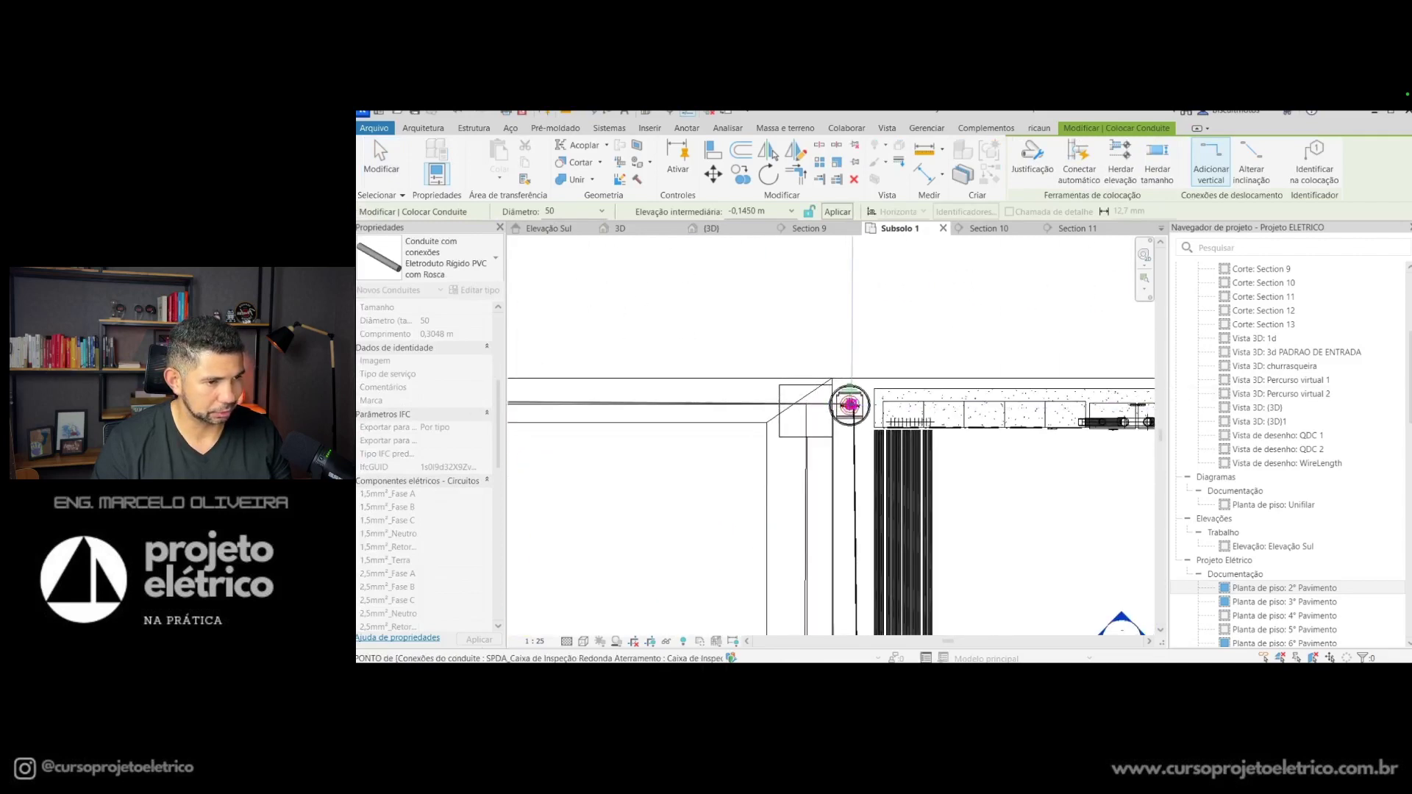
scroll(846, 430, "up", 1)
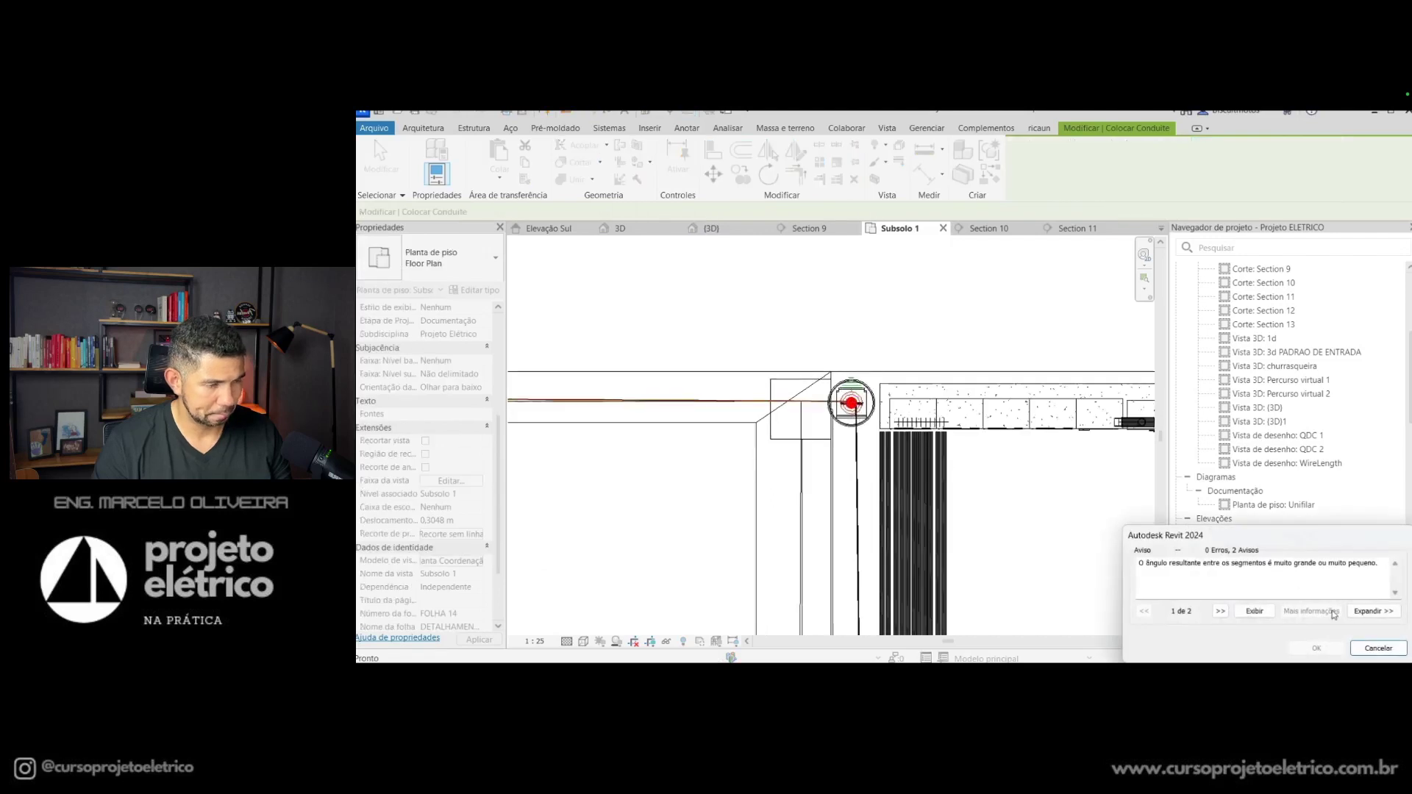
Step: Reject the run that triggered the angle warning and start a new conduit at the box centre
left_click(1379, 648)
scroll(778, 431, "up", 4)
left_click(778, 431)
scroll(1094, 431, "down", 3)
scroll(831, 441, "down", 2)
scroll(831, 441, "down", 3)
scroll(1077, 439, "up", 3)
scroll(1077, 439, "up", 3)
scroll(911, 450, "up", 2)
scroll(927, 459, "up", 2)
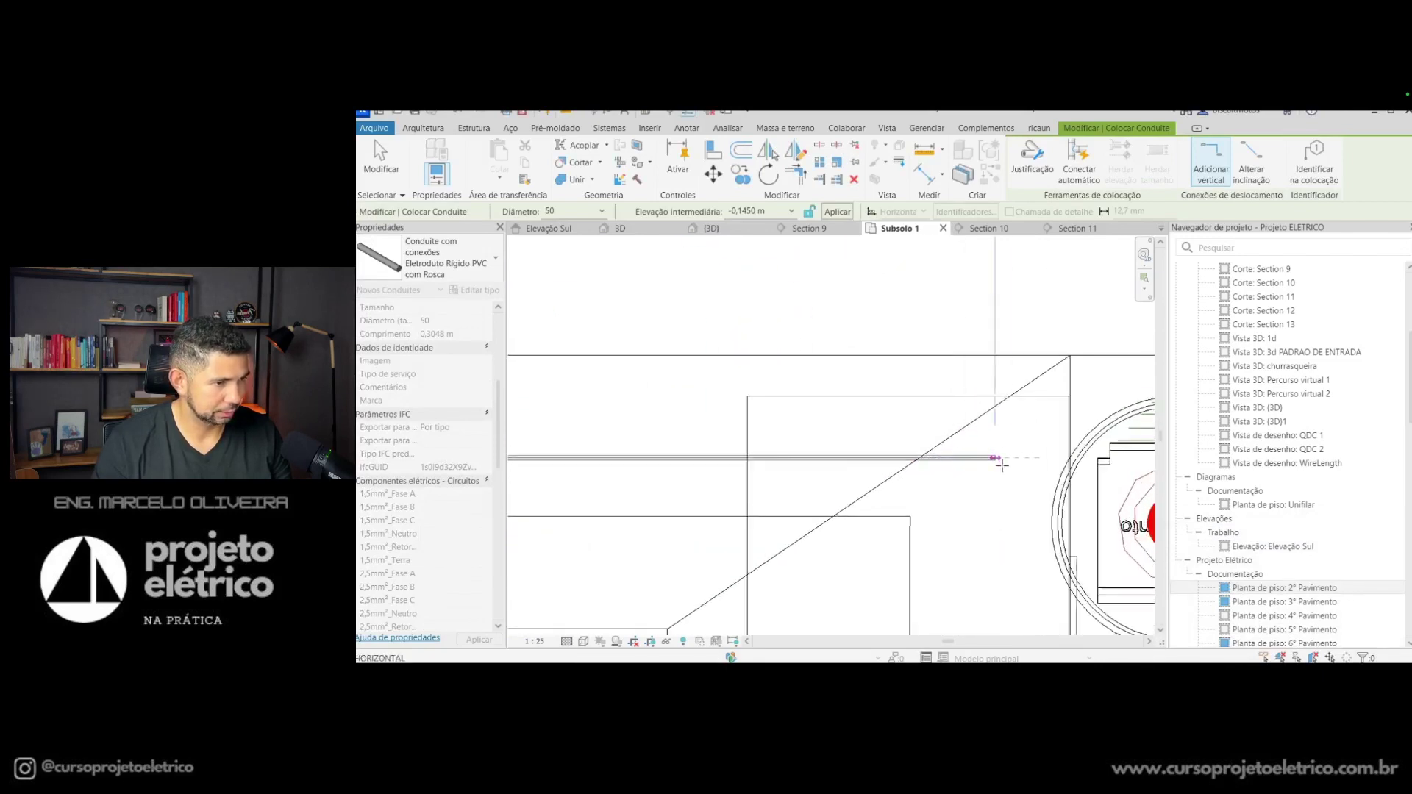
scroll(781, 419, "up", 2)
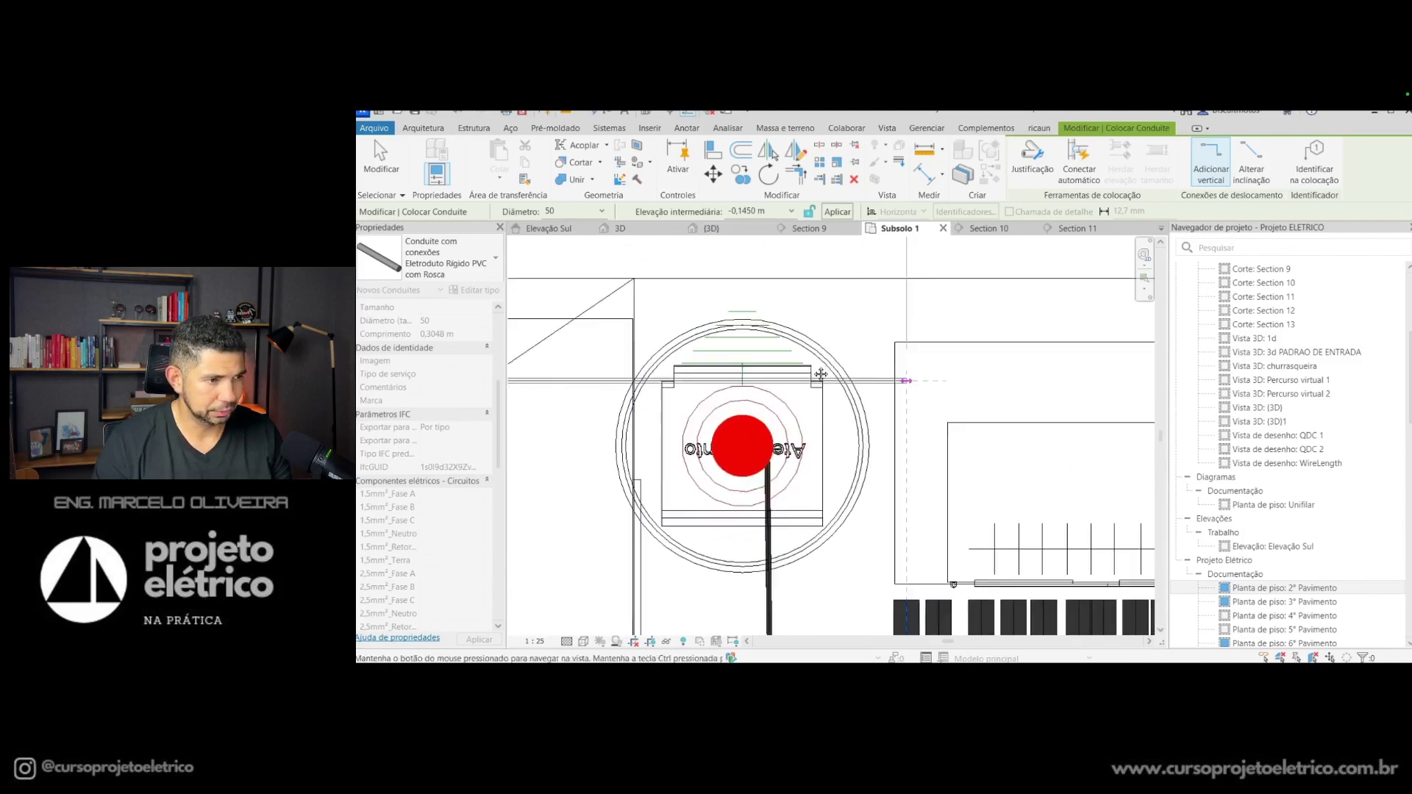
Step: Run the 10,5173 m conduit horizontally to the inspection box, then select it
middle_click_drag(883, 409, 581, 378)
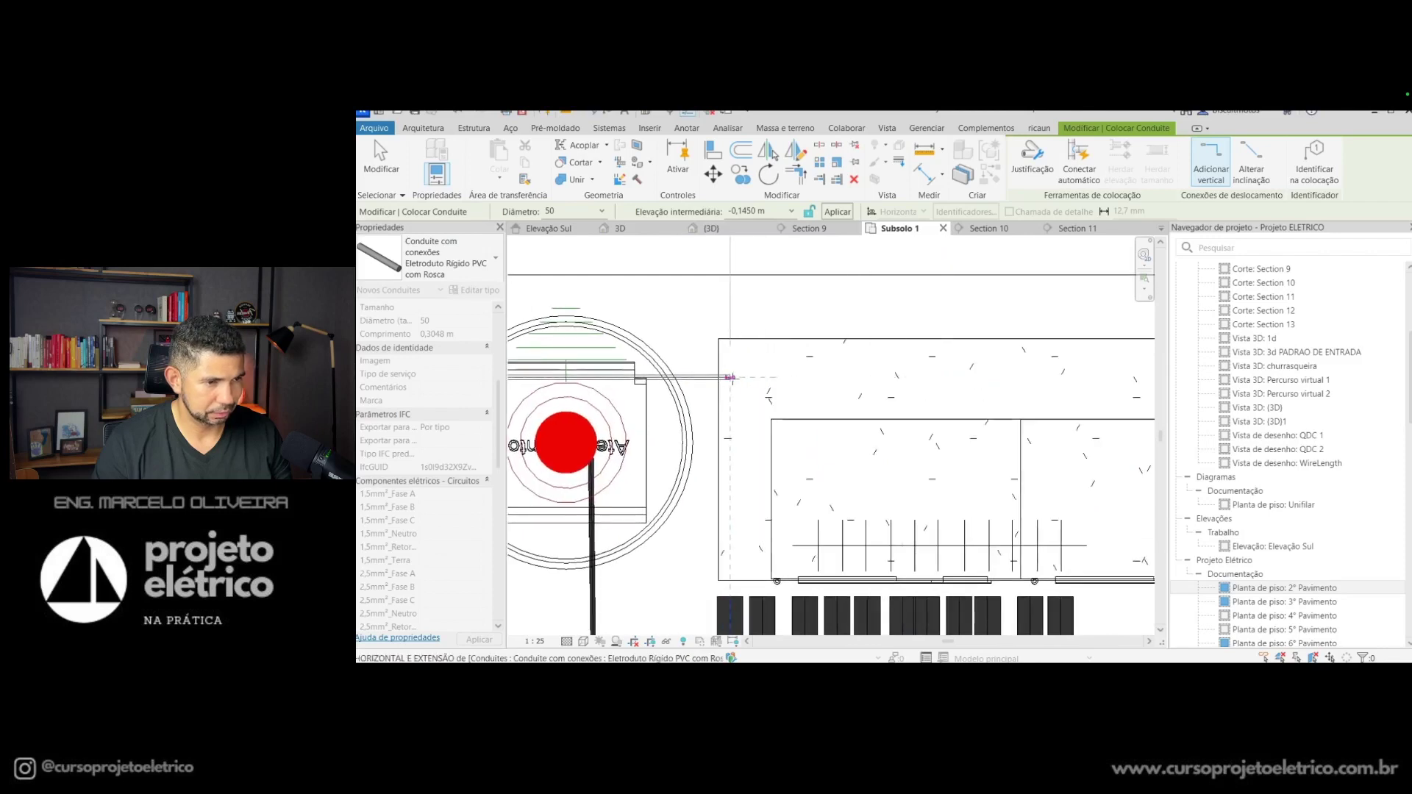
left_click(695, 381)
key("Escape")
key("Escape")
scroll(699, 478, "down", 5)
left_click(710, 518)
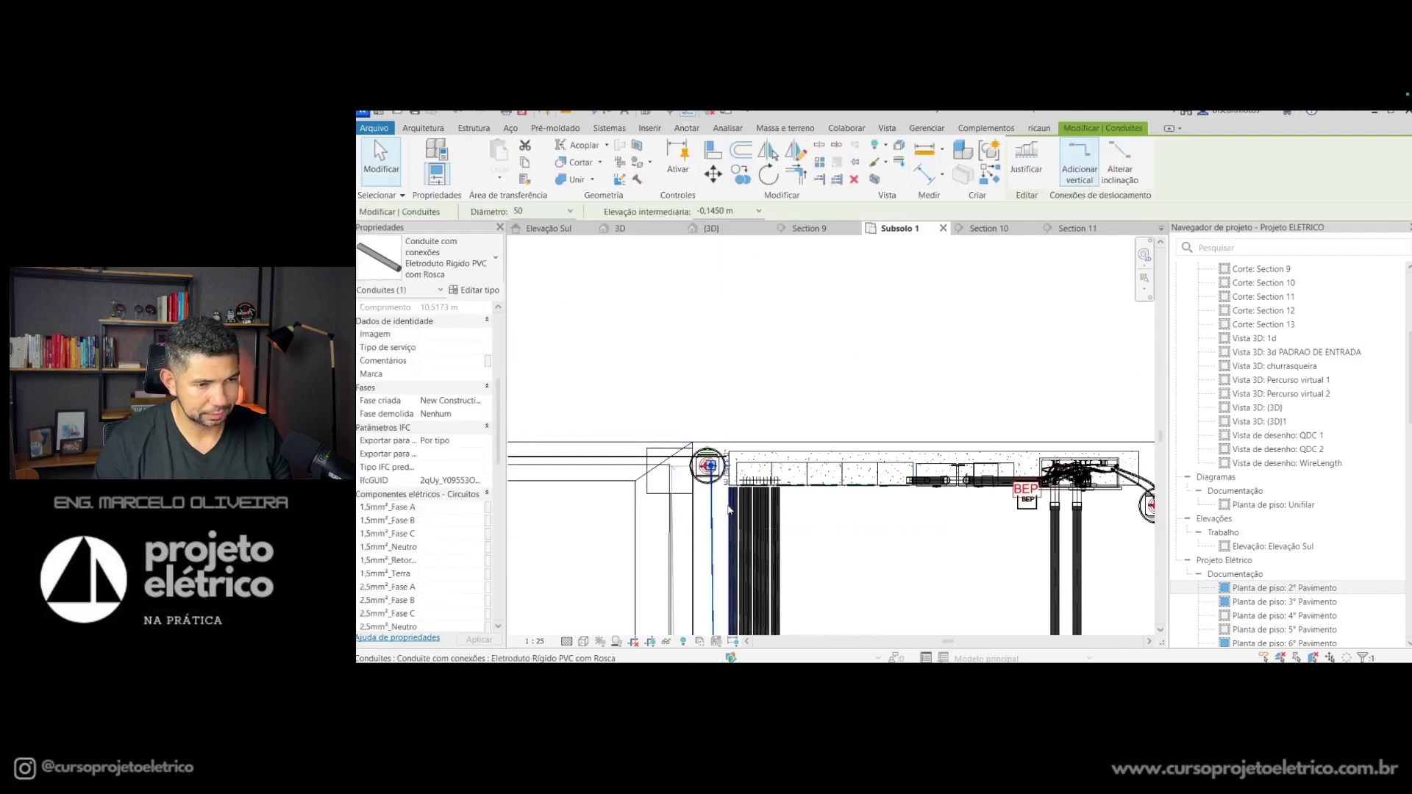
Step: Draw a short vertical conduit dropping from the horizontal conduit's end
scroll(703, 462, "up", 3)
scroll(702, 462, "up", 2)
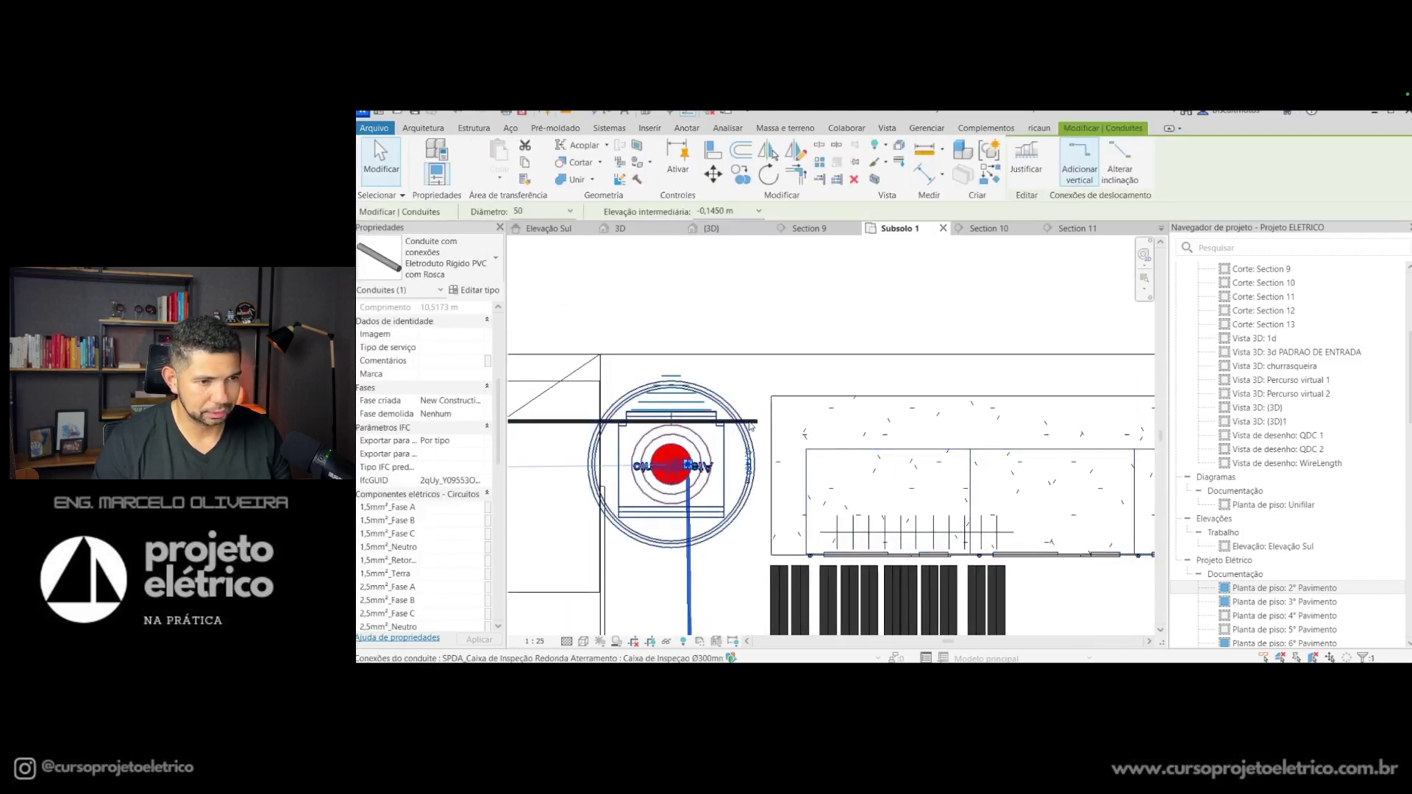
scroll(705, 531, "down", 2)
middle_click_drag(705, 531, 869, 449)
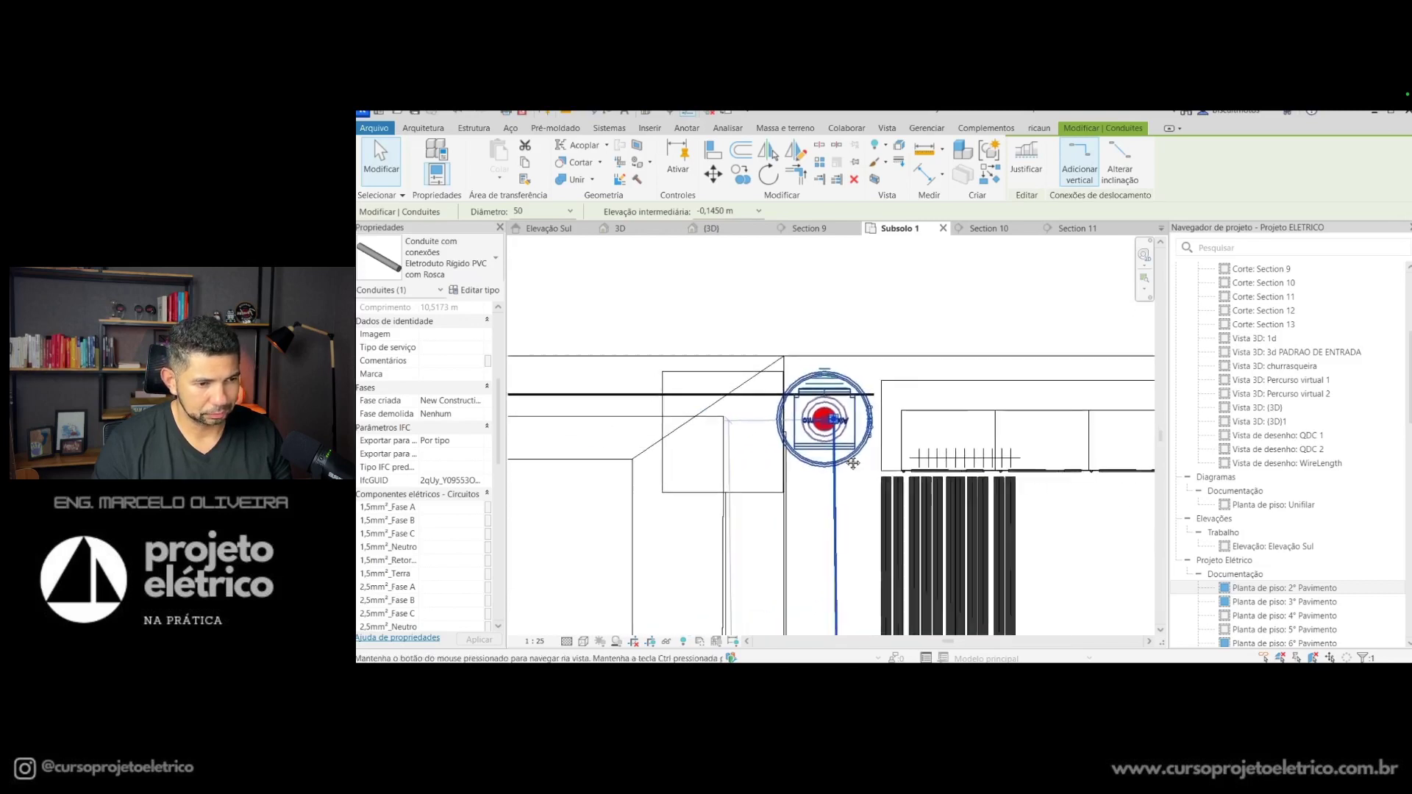
scroll(870, 450, "up", 2)
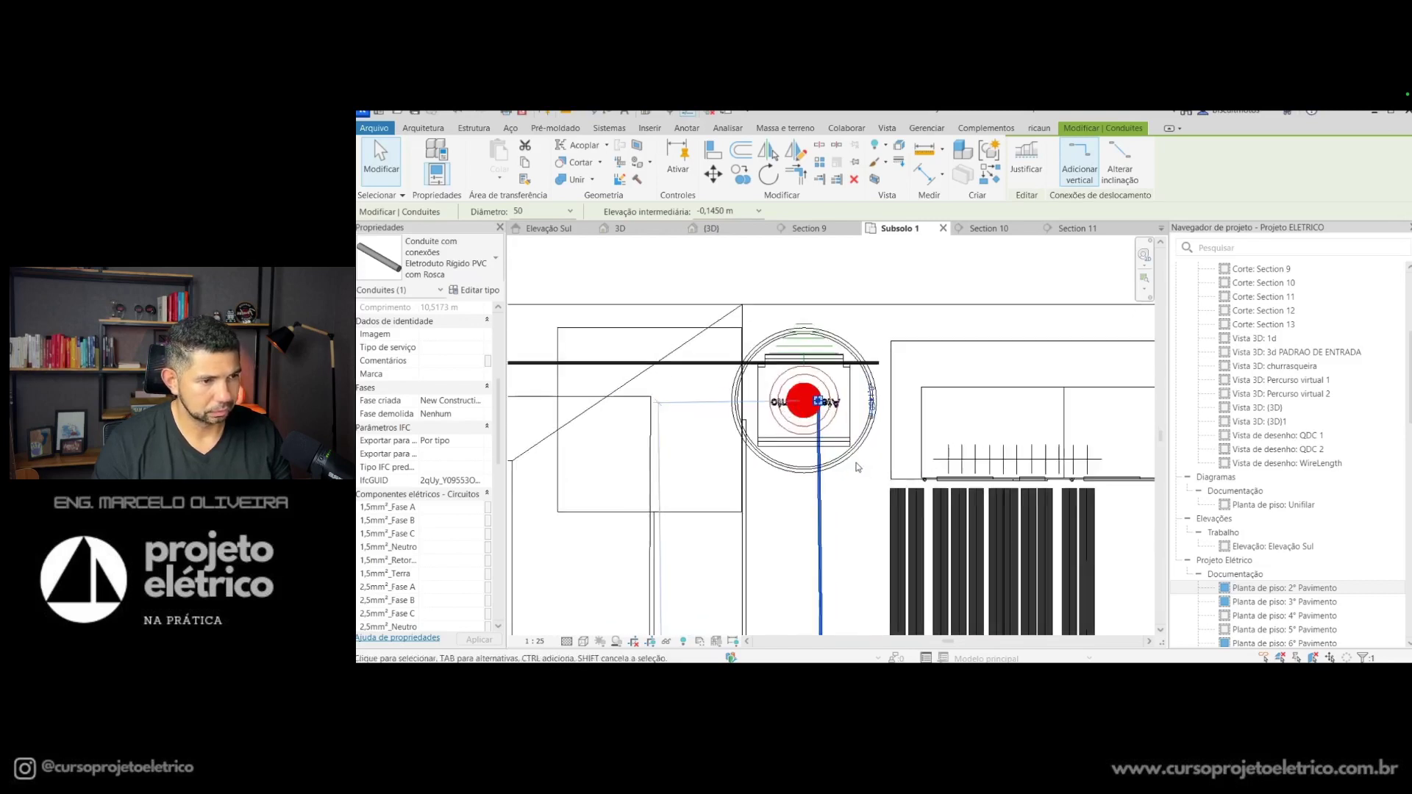
left_click(878, 364)
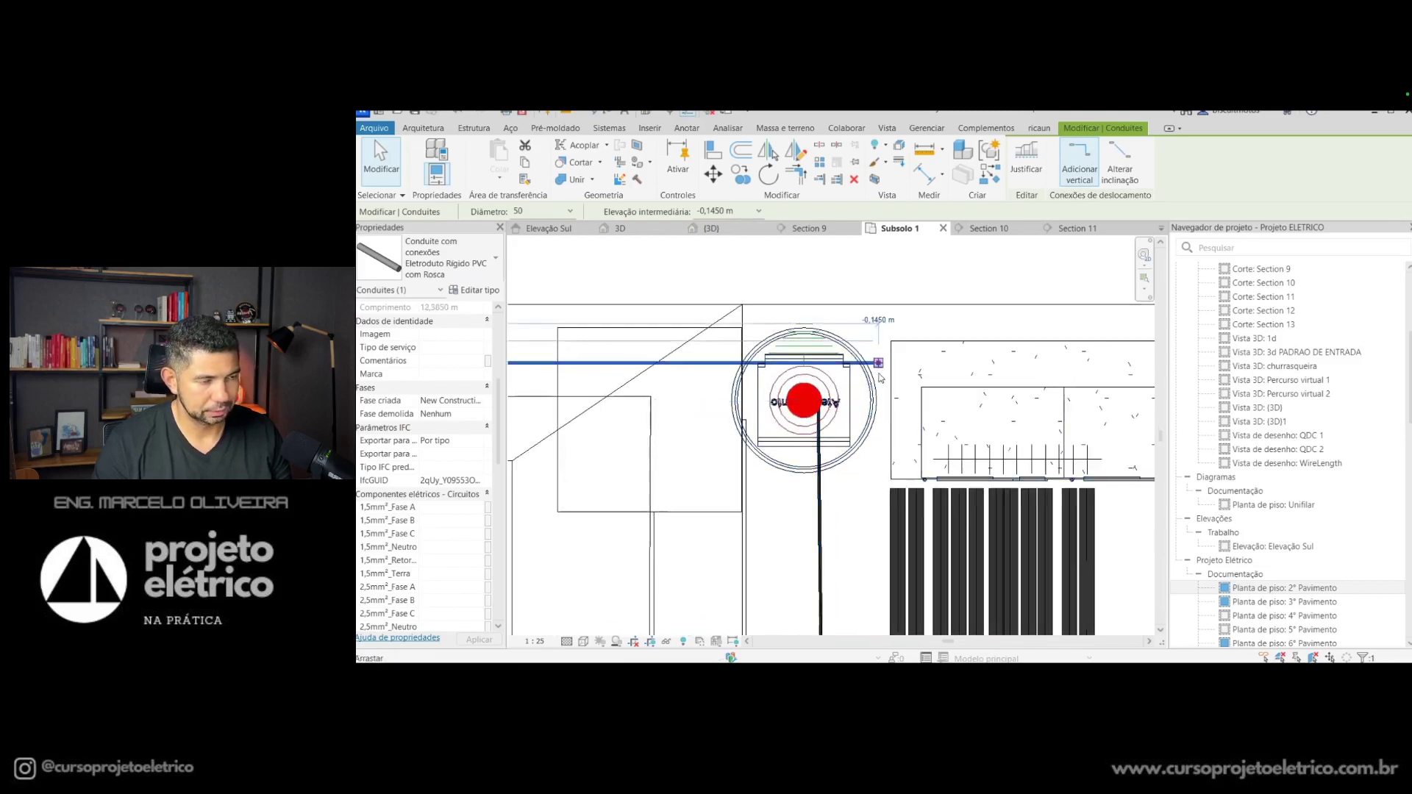
right_click(883, 375)
left_click(919, 370)
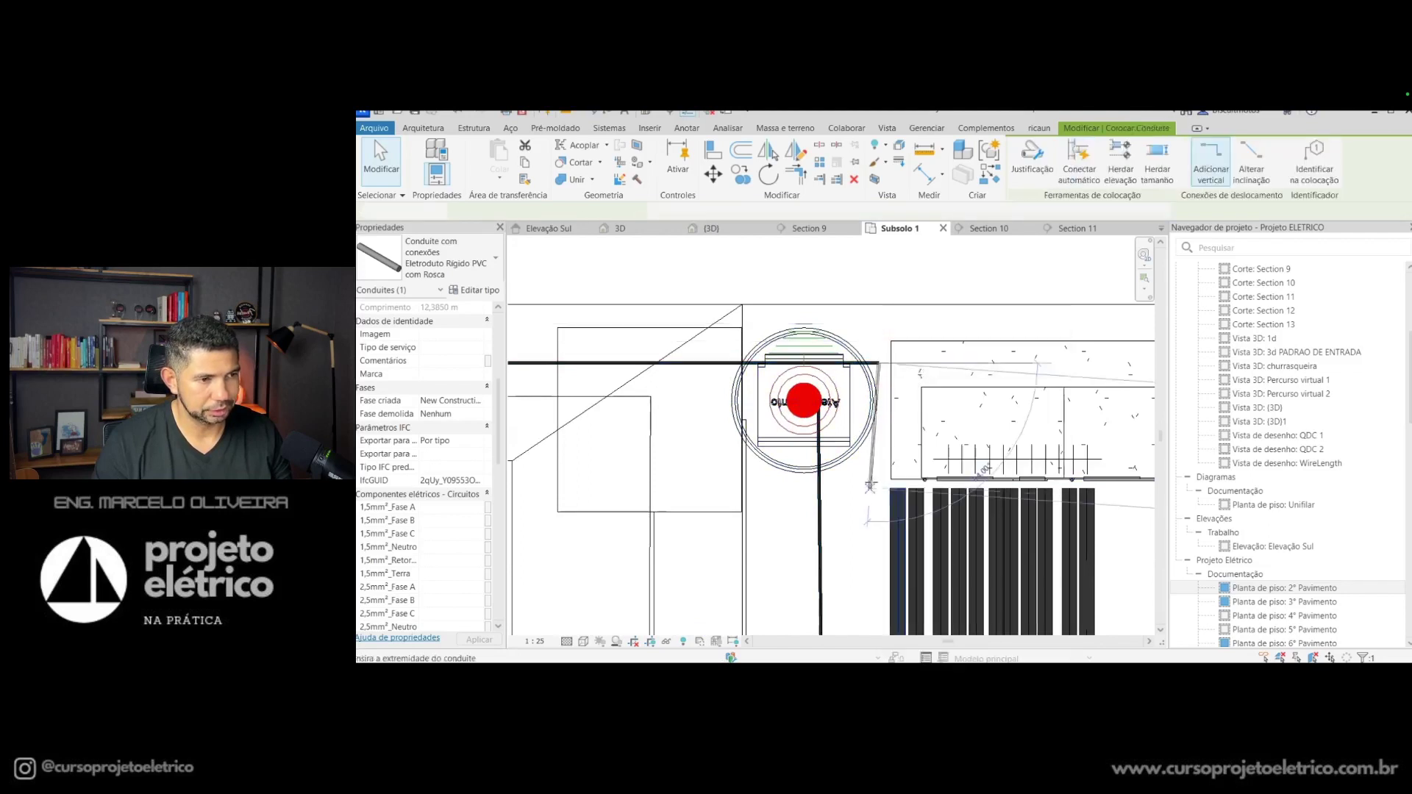
left_click(890, 488)
key("Escape")
key("Escape")
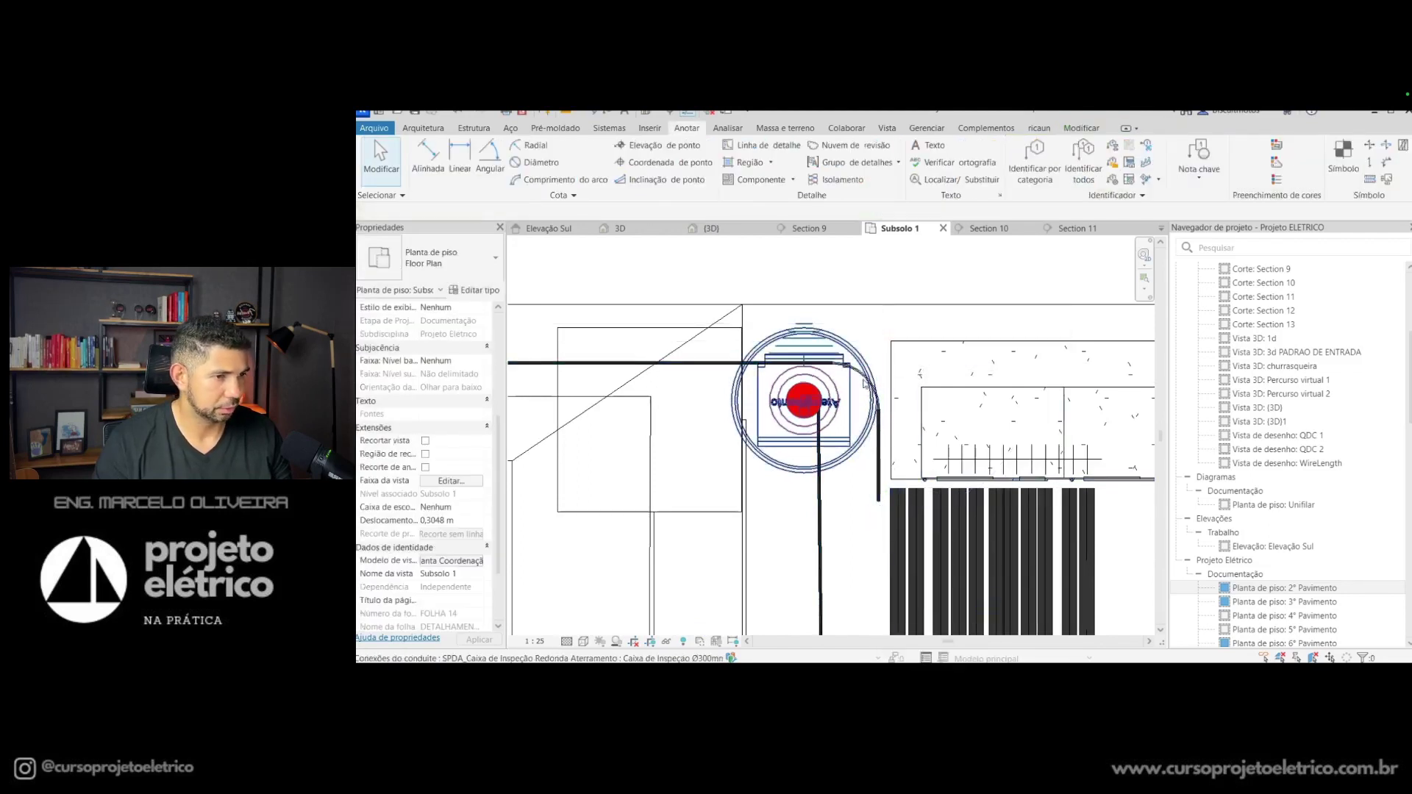
Step: Drag the 0,1990 m vertical conduit left to line up below the round box
scroll(888, 413, "up", 1)
scroll(888, 413, "up", 1)
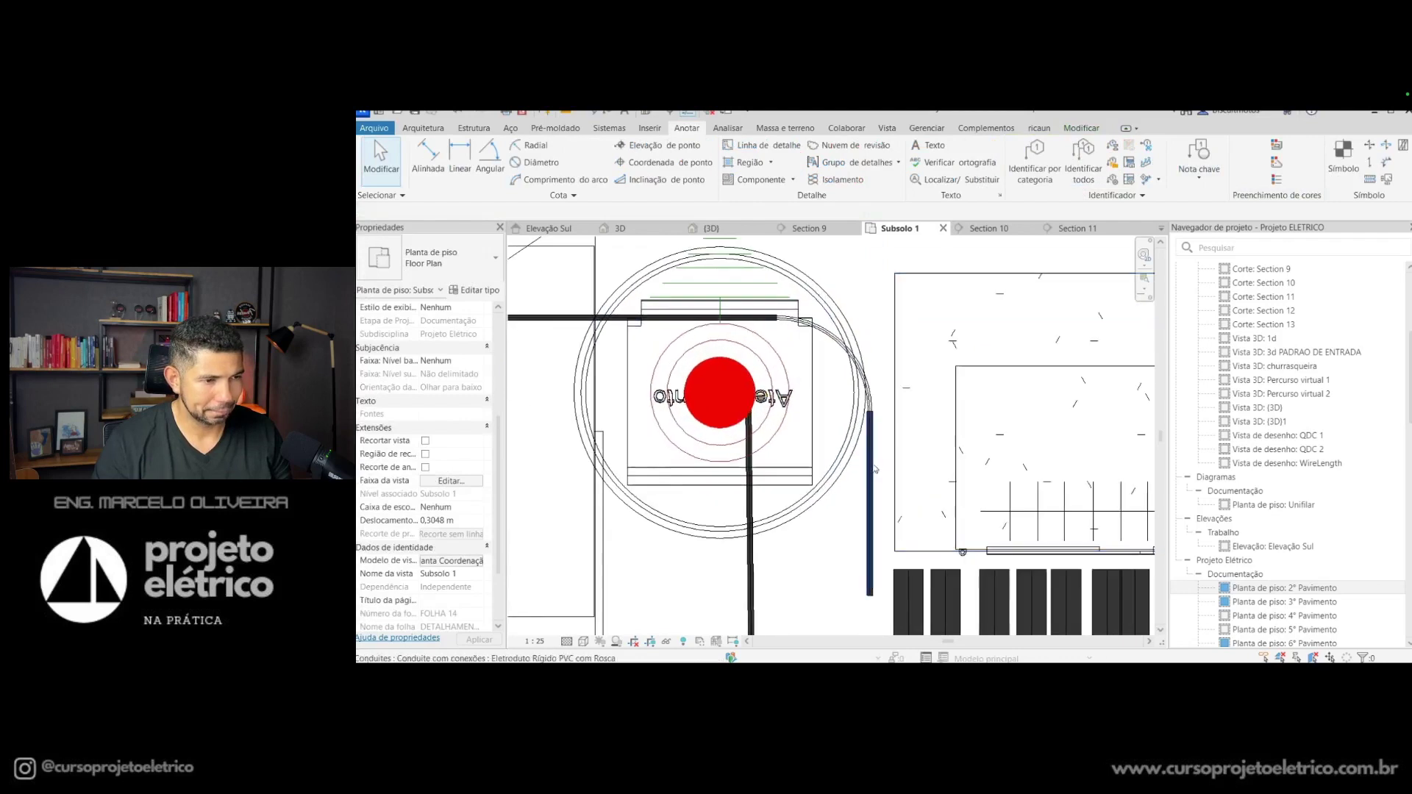
left_click(872, 476)
left_click_drag(874, 497, 757, 501)
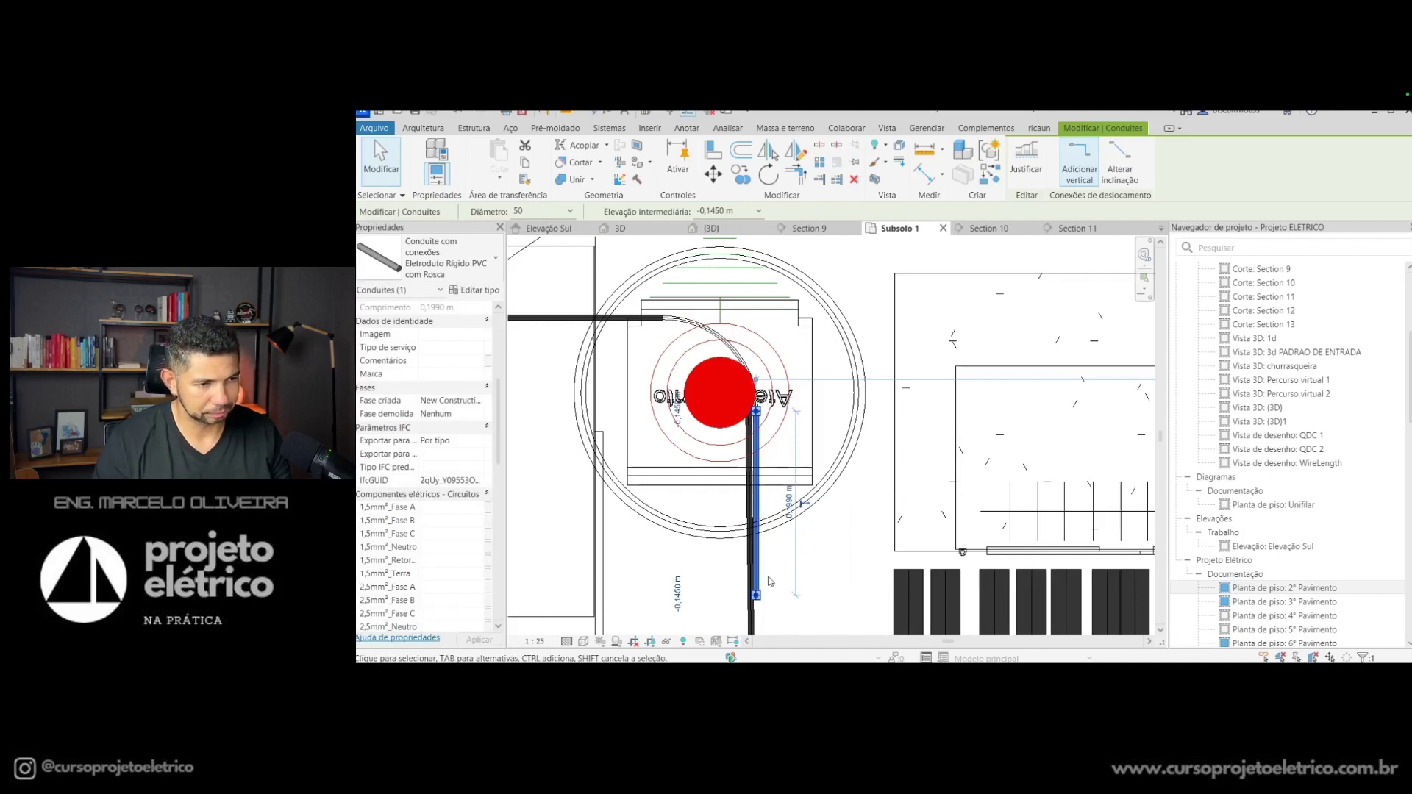
middle_click_drag(785, 604, 791, 399)
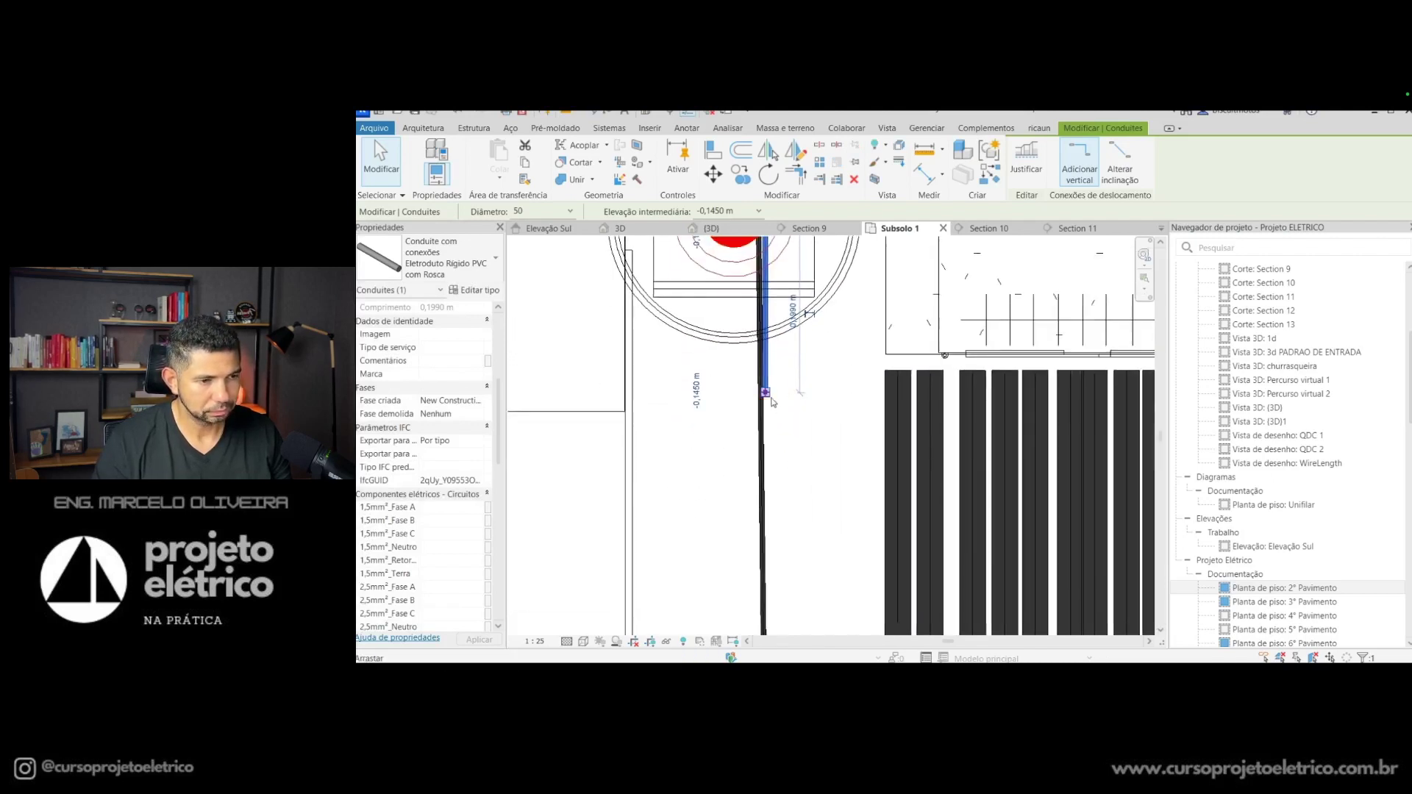
Step: Pan to the BEP panel and select the BEP box
scroll(773, 413, "down", 2)
scroll(783, 449, "down", 3)
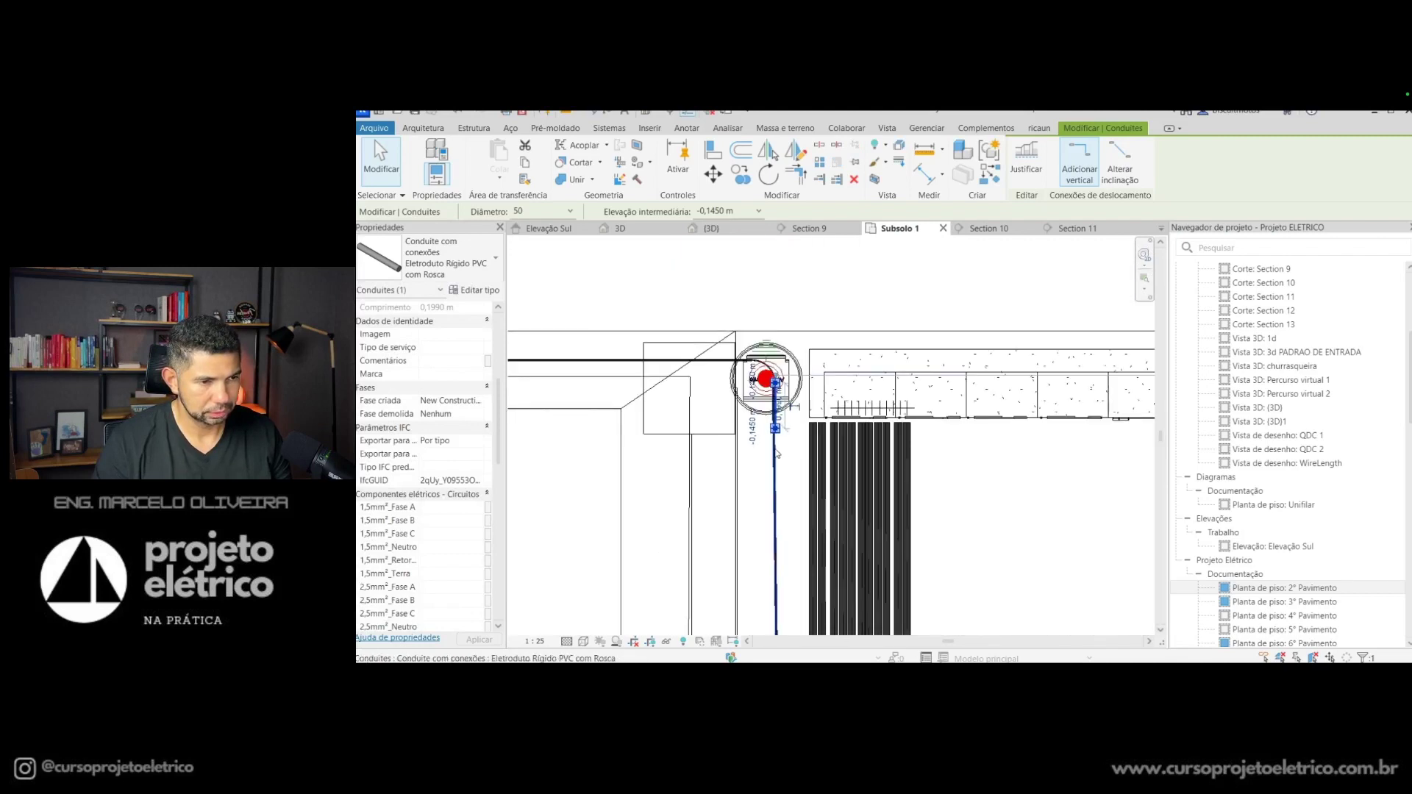
scroll(777, 454, "down", 2)
mouse_move(783, 456)
middle_mouse_down()
mouse_move(787, 393)
mouse_move(622, 368)
middle_mouse_up()
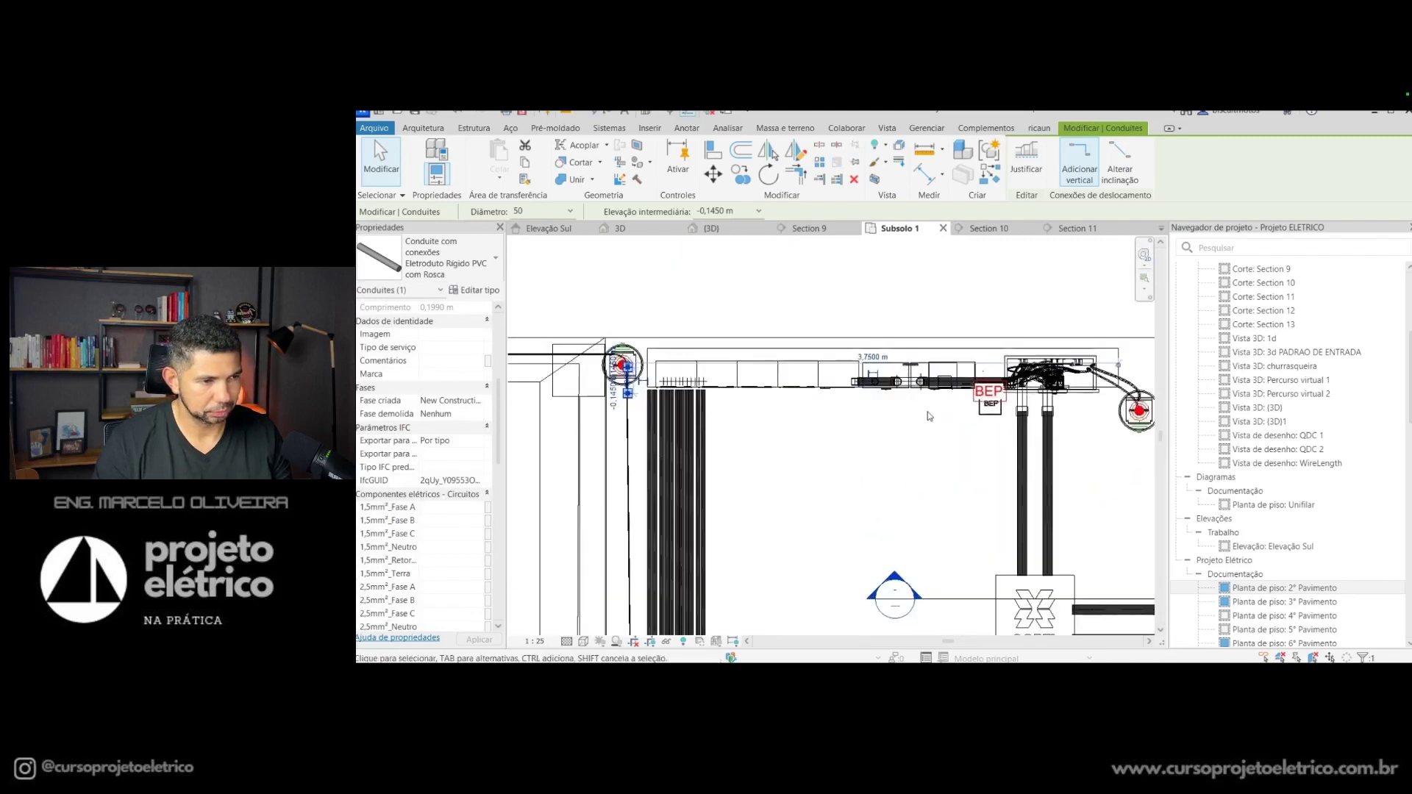
scroll(929, 416, "up", 2)
left_click(1018, 384)
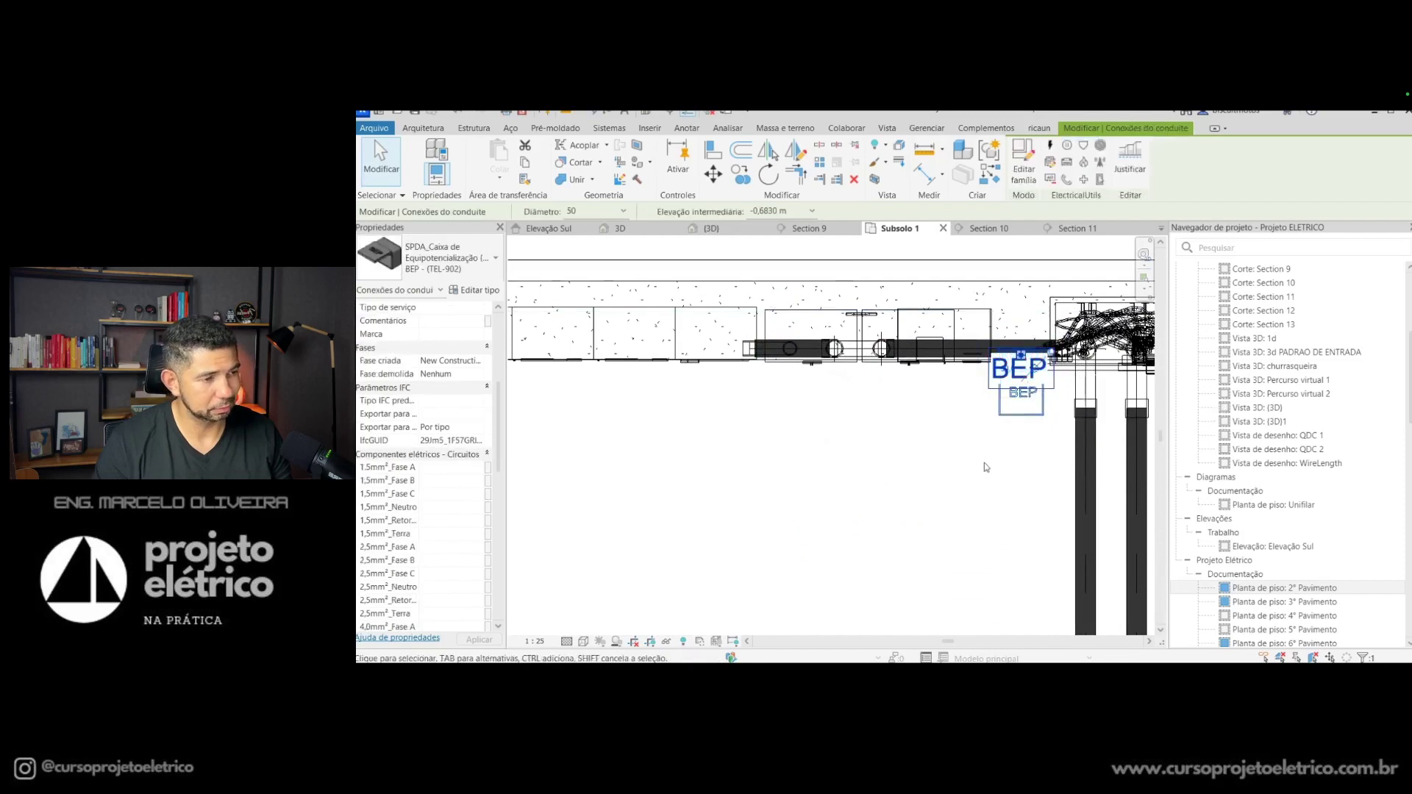
Step: Switch to the 3D view, orbit the model and zoom out
left_click(712, 229)
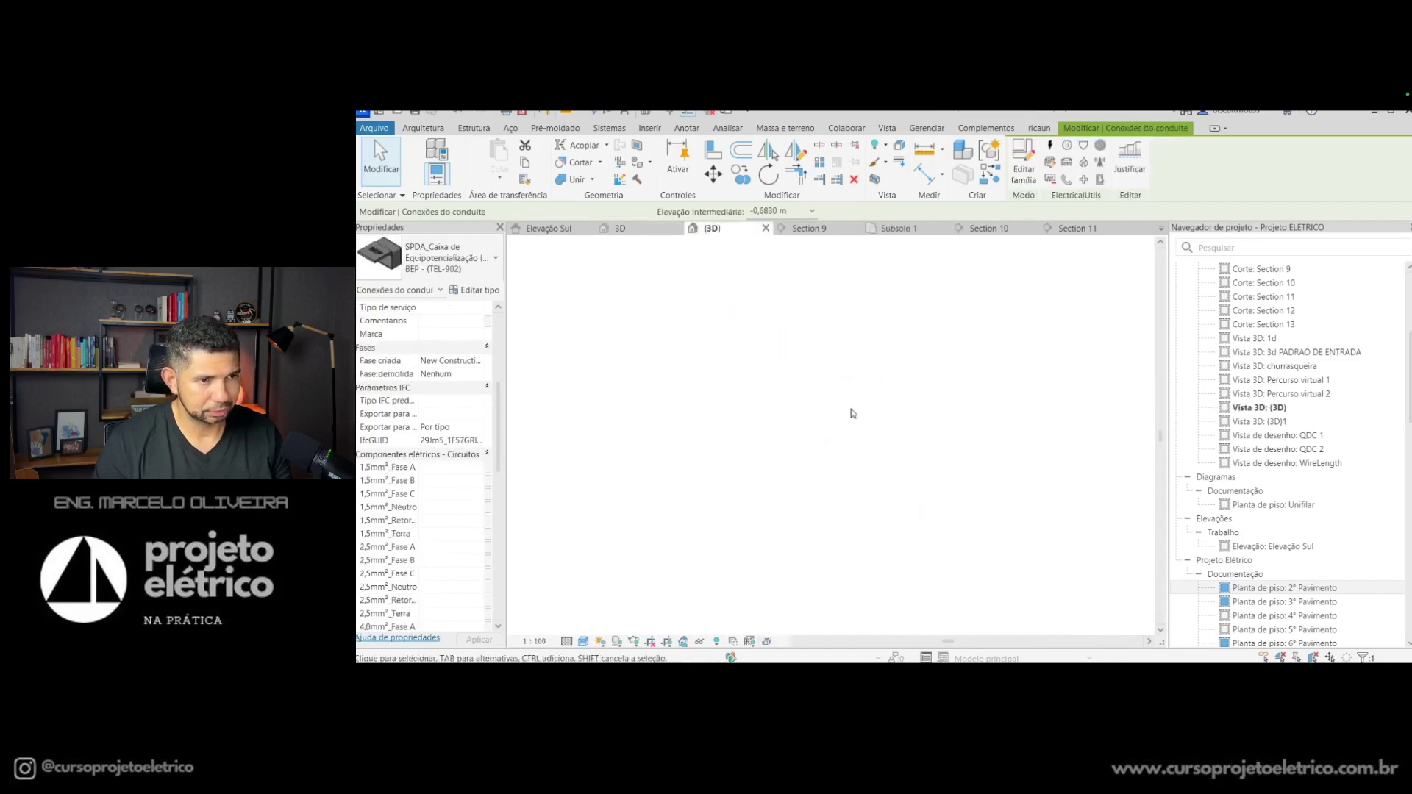
mouse_move(829, 460)
middle_mouse_down("shift")
mouse_move(763, 543)
mouse_move(899, 577)
mouse_move(678, 542)
middle_mouse_up("shift")
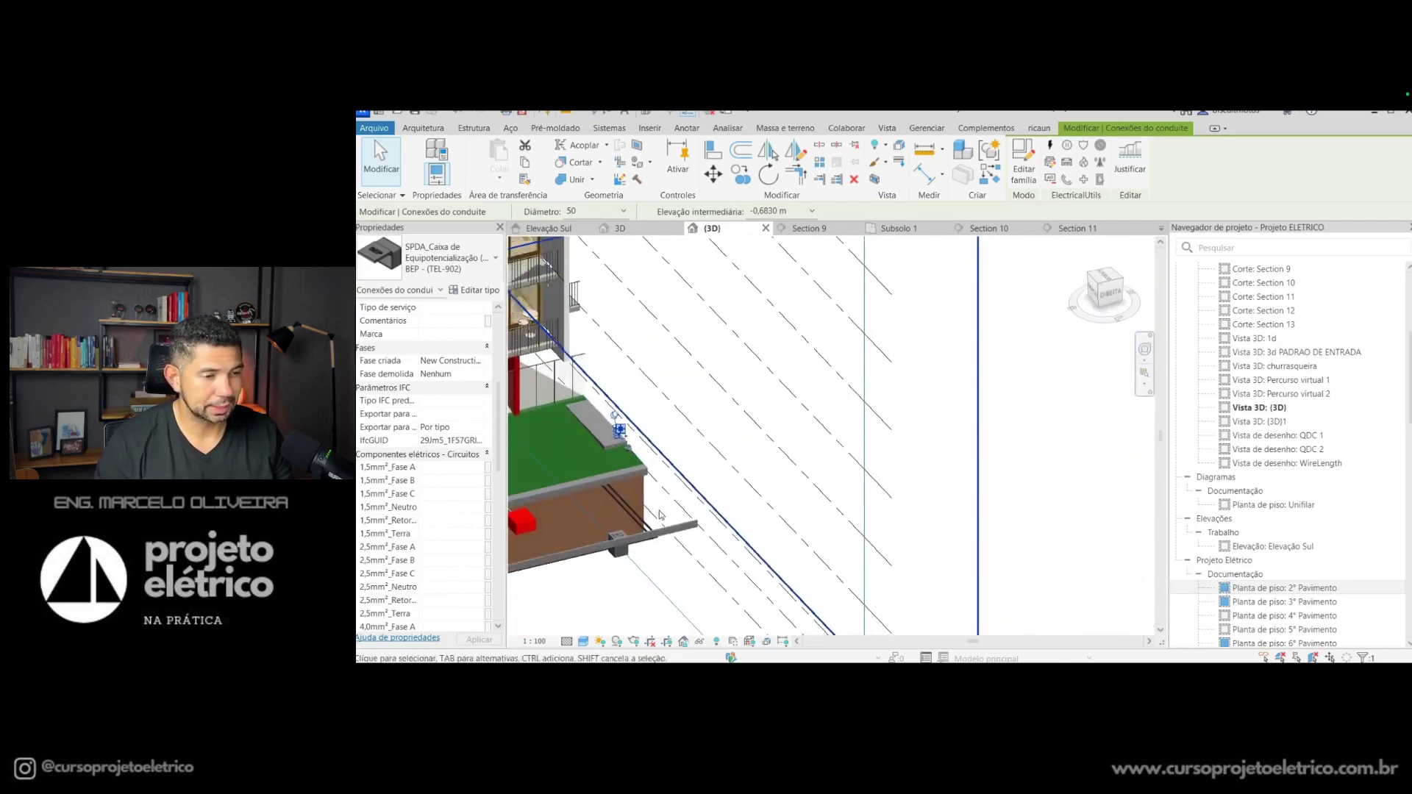
scroll(630, 469, "down", 2)
scroll(647, 486, "down", 2)
scroll(676, 515, "down", 2)
scroll(710, 556, "down", 2)
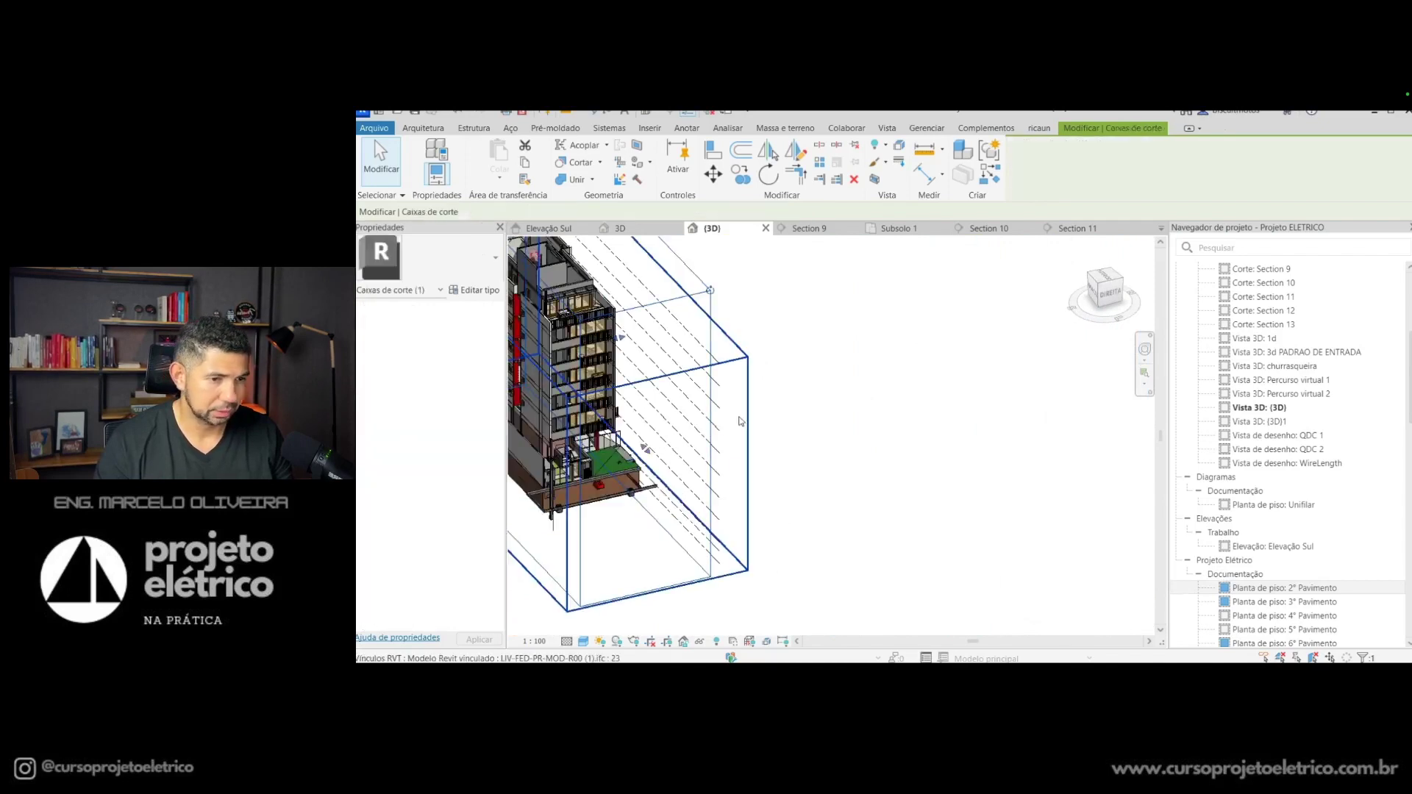
Step: Stretch the section box outward to expose the conduit ring at the building's base
left_click(743, 419)
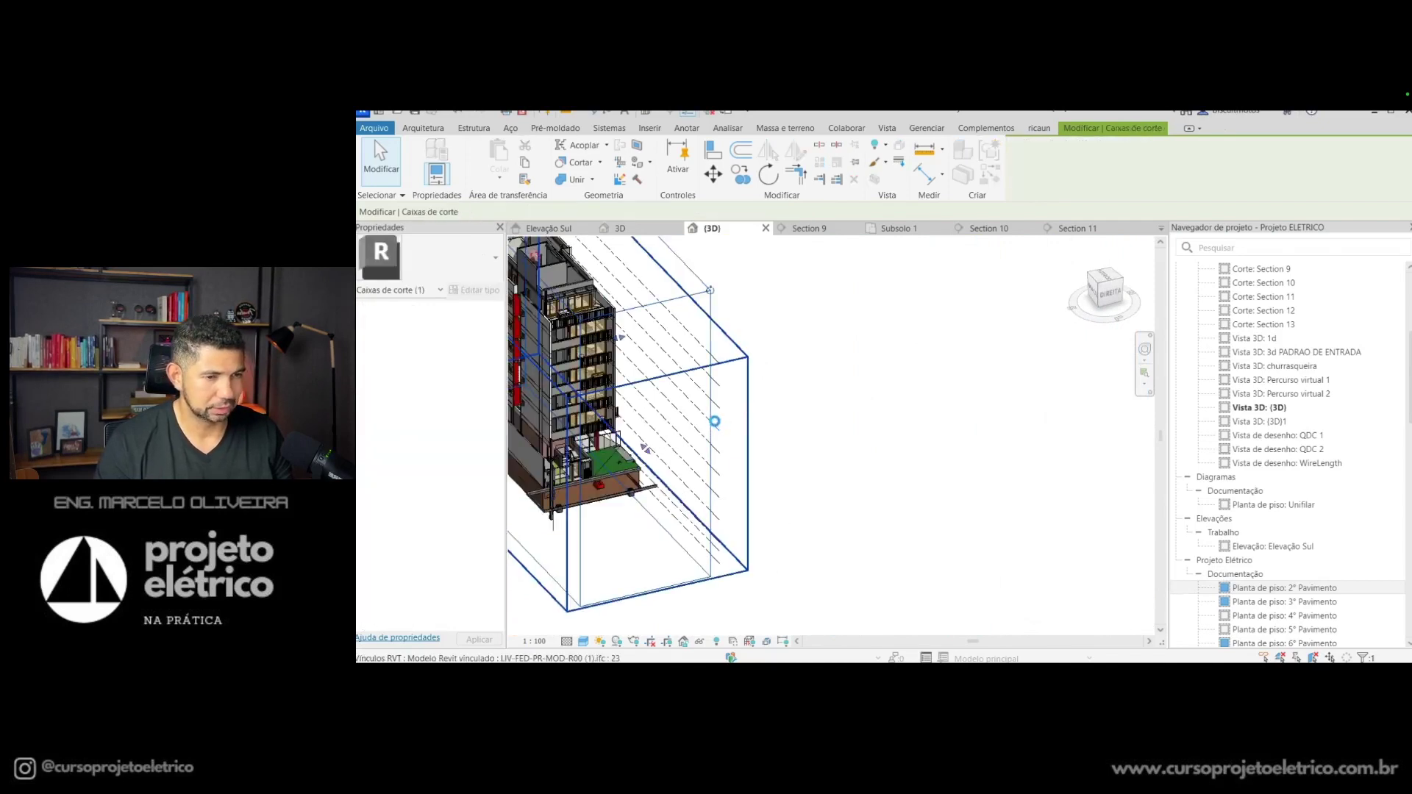
left_click_drag(713, 420, 661, 440)
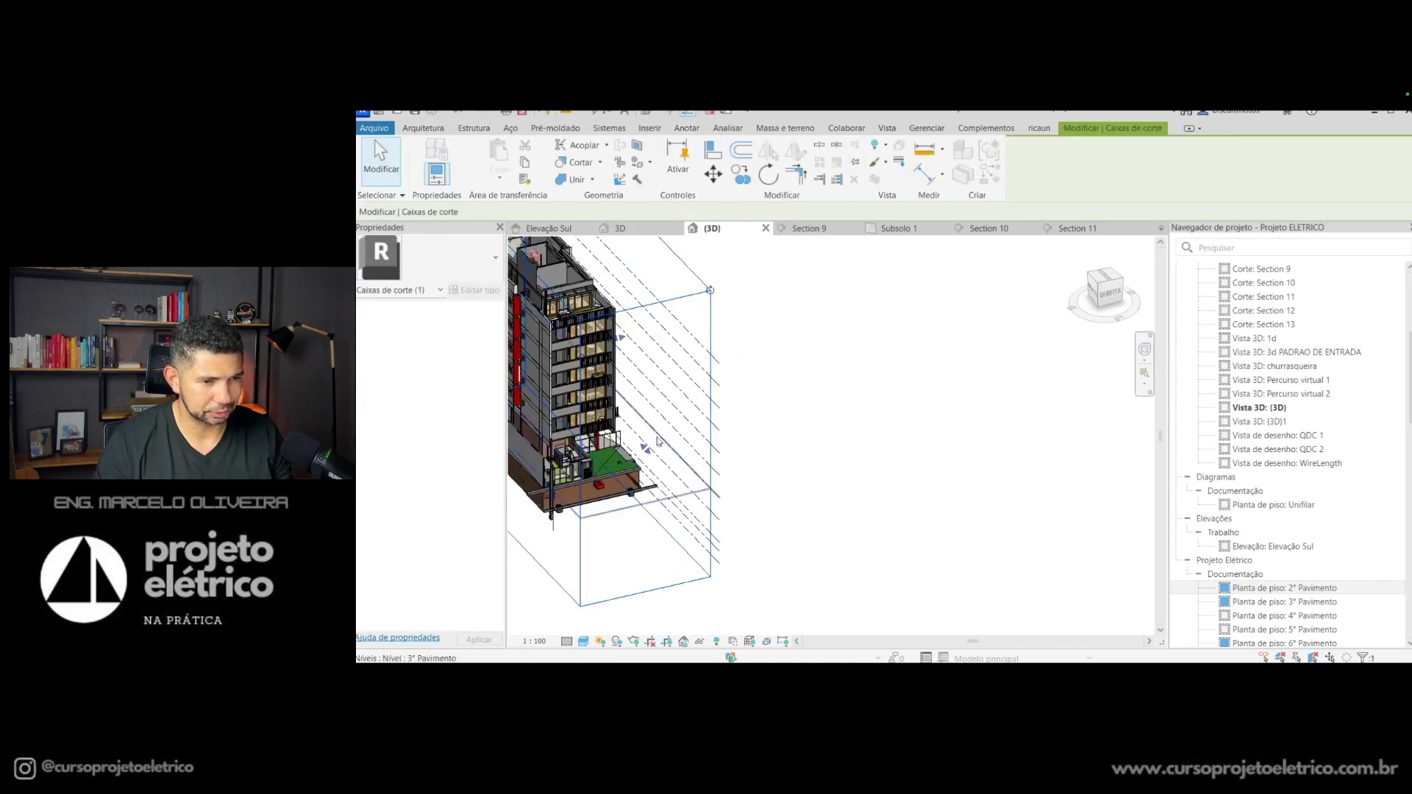
left_click_drag(624, 340, 814, 337)
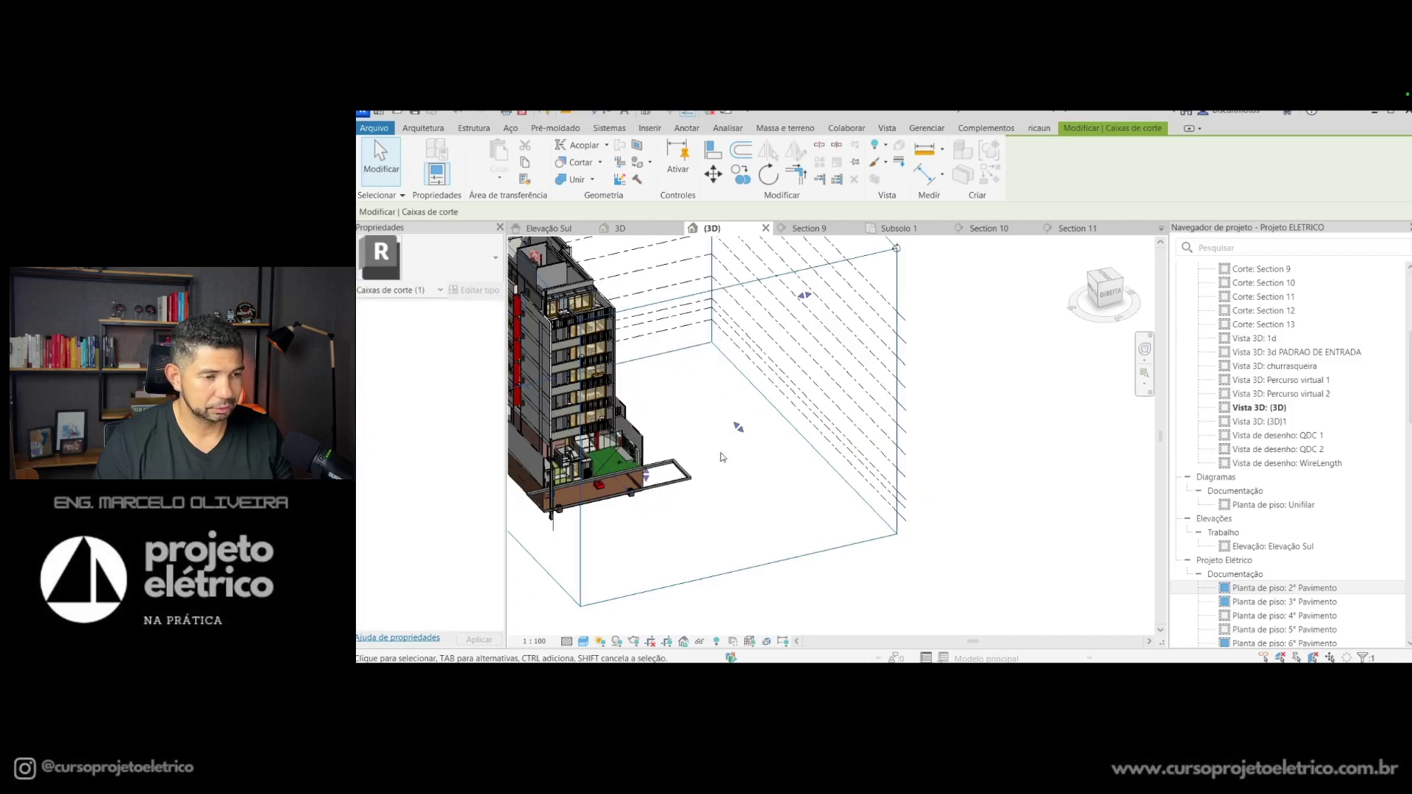
Step: Zoom into the building base, select the BEP box and orbit closely around it
scroll(623, 465, "up", 3)
scroll(610, 407, "up", 3)
scroll(611, 408, "up", 3)
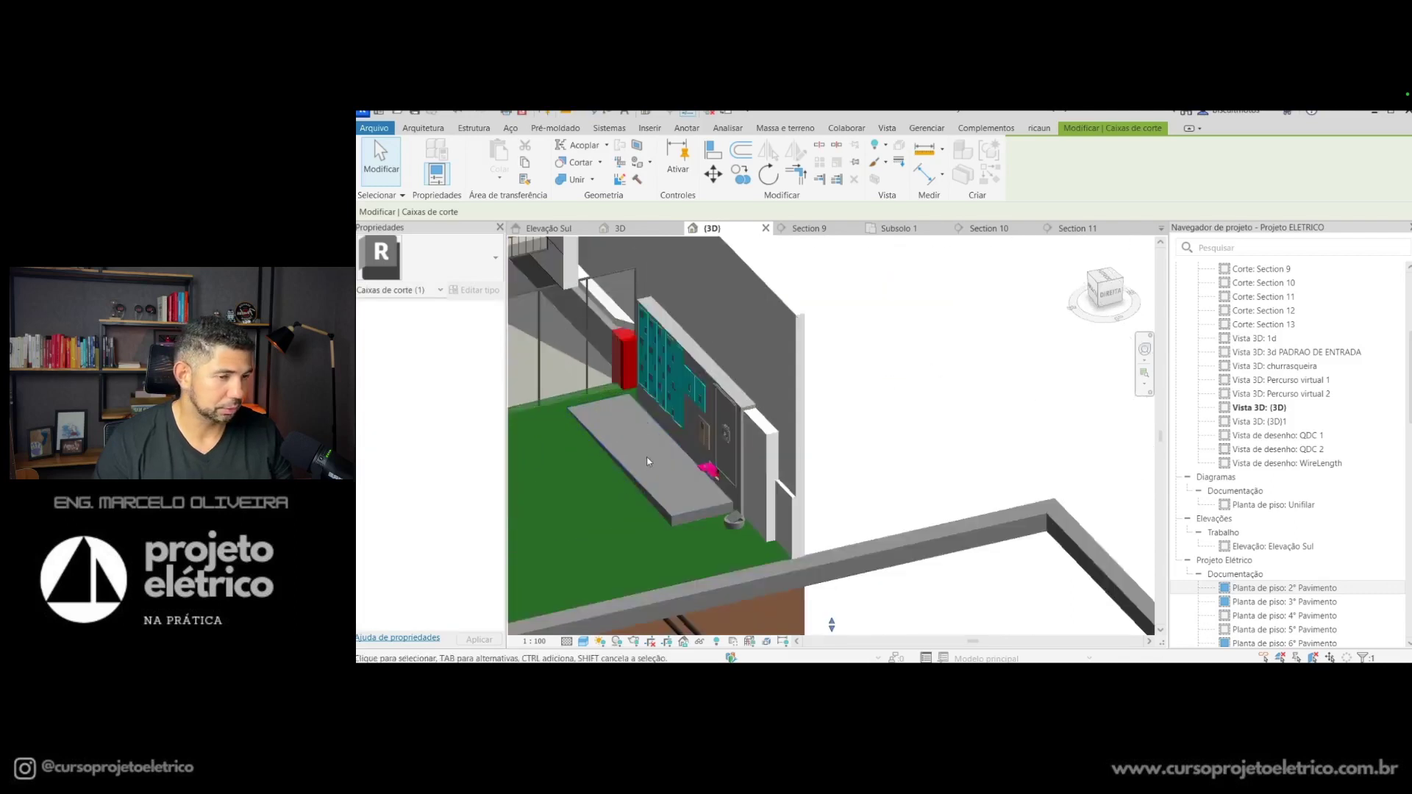
scroll(678, 480, "up", 3)
scroll(677, 484, "up", 2)
left_click(849, 482)
mouse_move(850, 481)
middle_mouse_down("shift")
mouse_move(860, 541)
mouse_move(874, 510)
middle_mouse_up("shift")
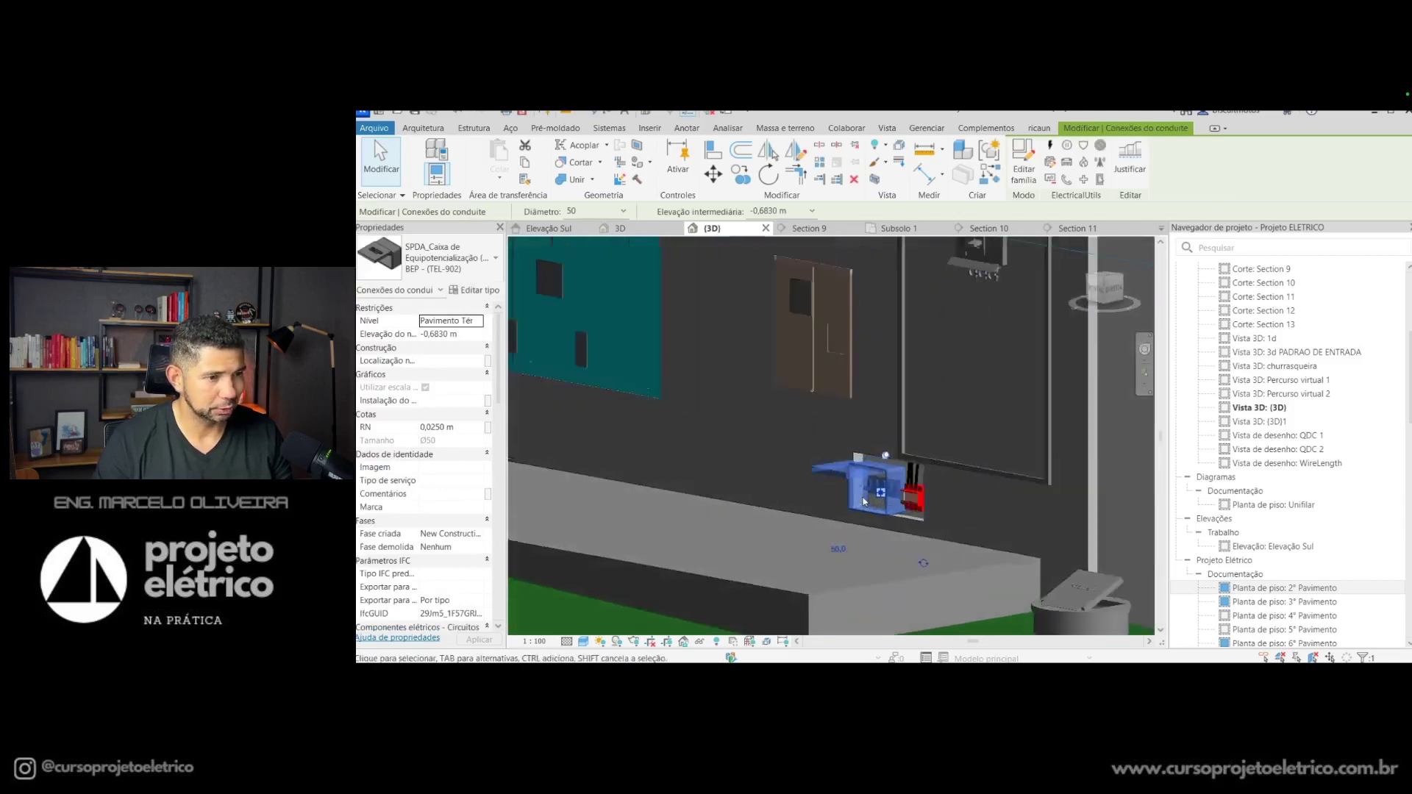
scroll(874, 510, "up", 5)
scroll(884, 509, "up", 2)
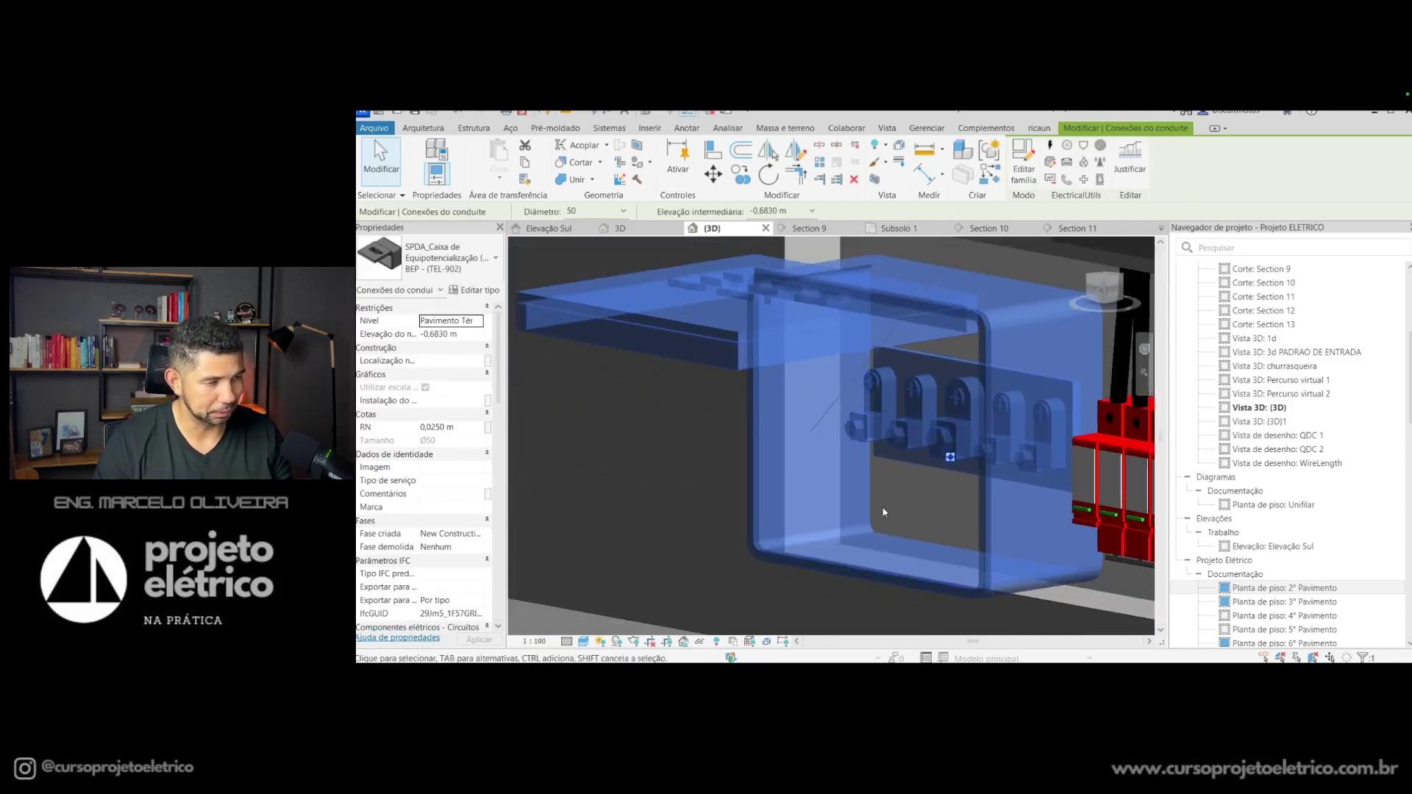
Step: Reselect the BEP box, then zoom out to see it beside the red panels
key("Escape")
scroll(884, 512, "up", 2)
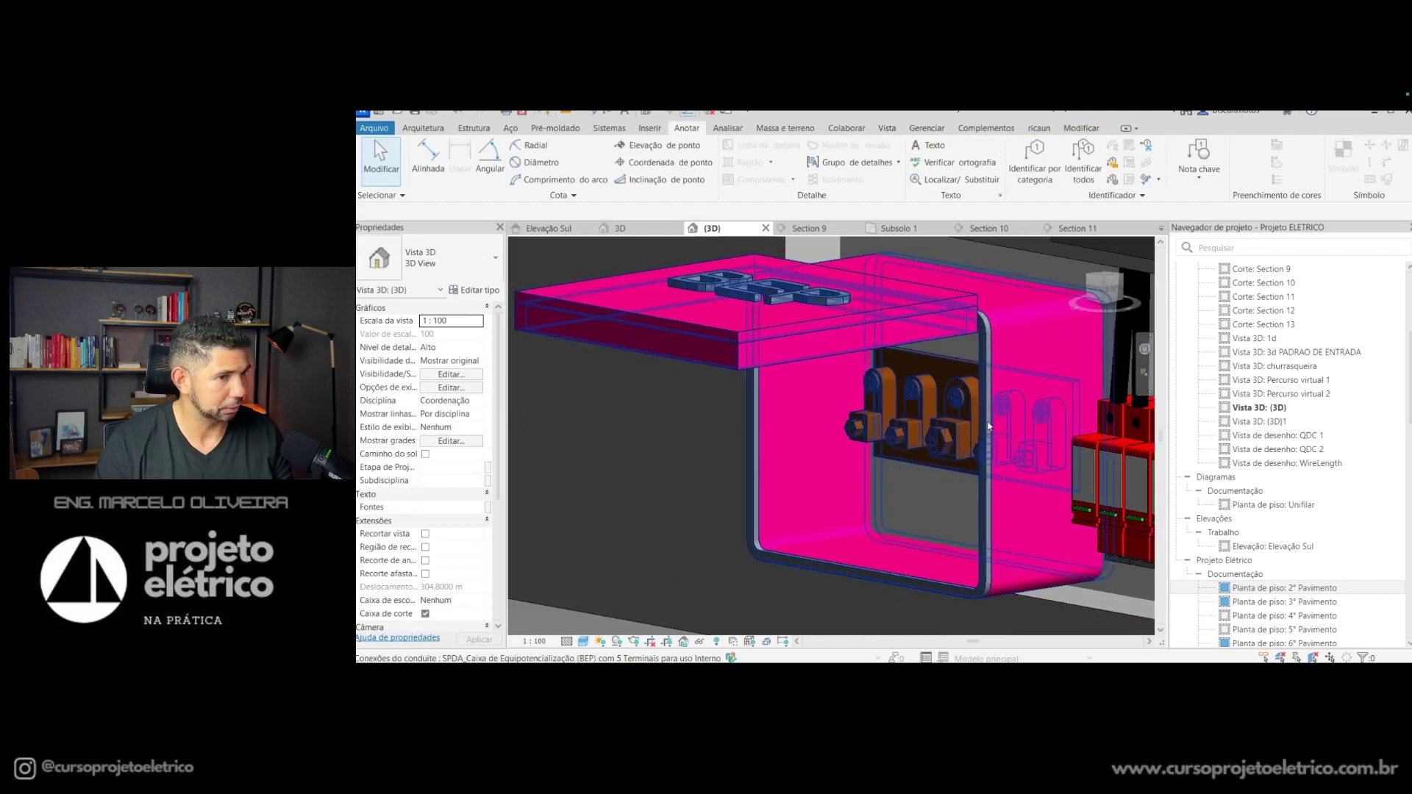
left_click(934, 442)
scroll(982, 467, "down", 2)
scroll(982, 468, "down", 3)
scroll(982, 468, "down", 2)
scroll(983, 468, "down", 3)
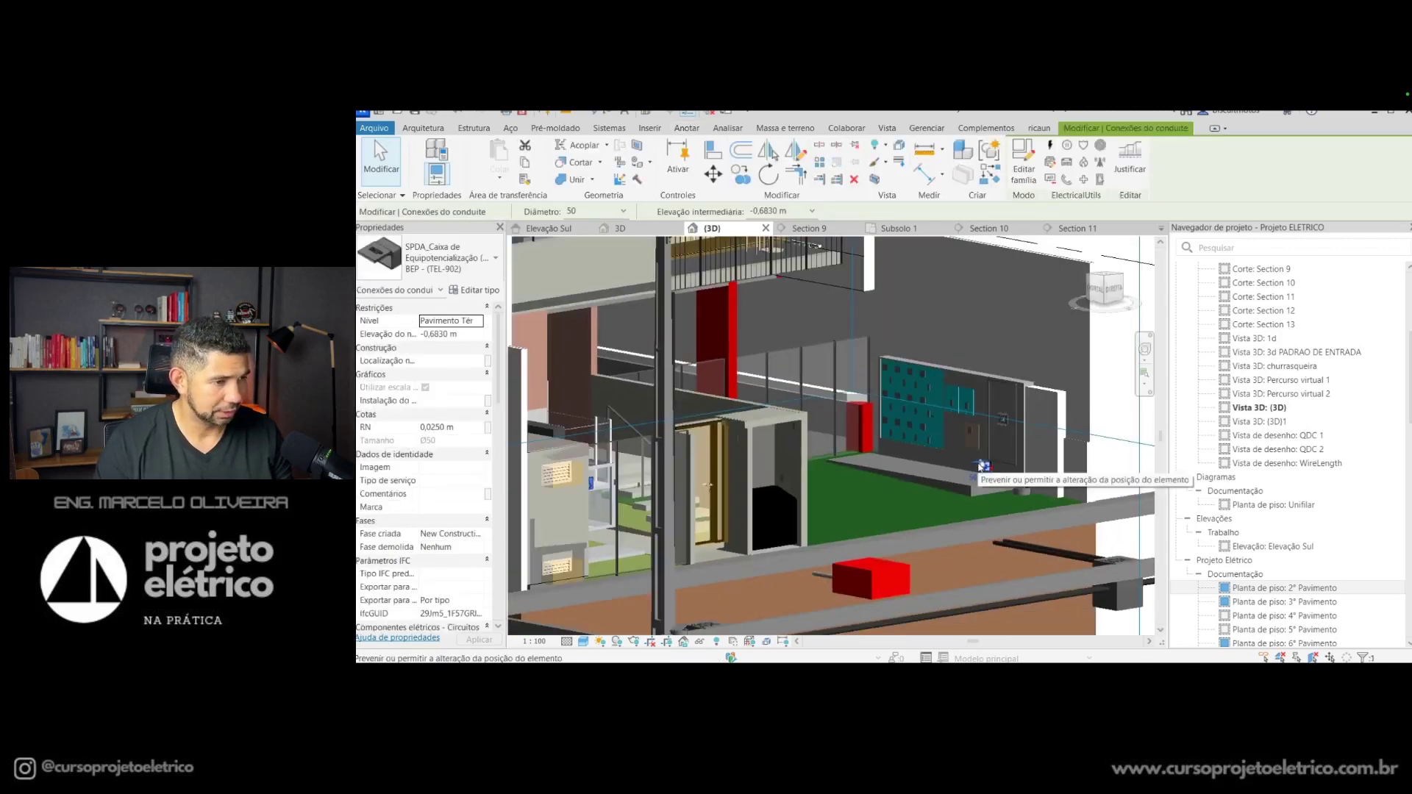
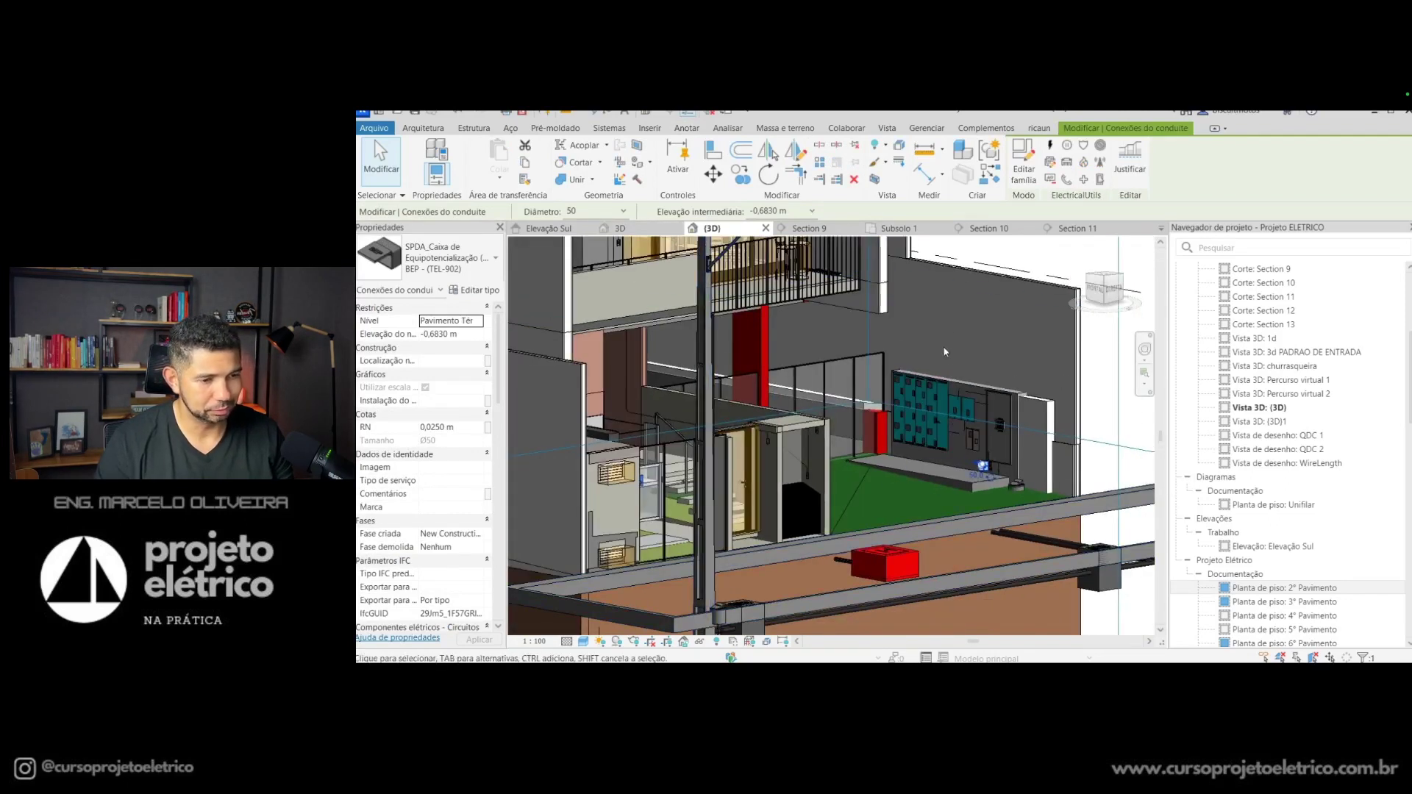
Step: In the 3D view, orbit and zoom in to inspect the round grounding inspection box
left_click(643, 233)
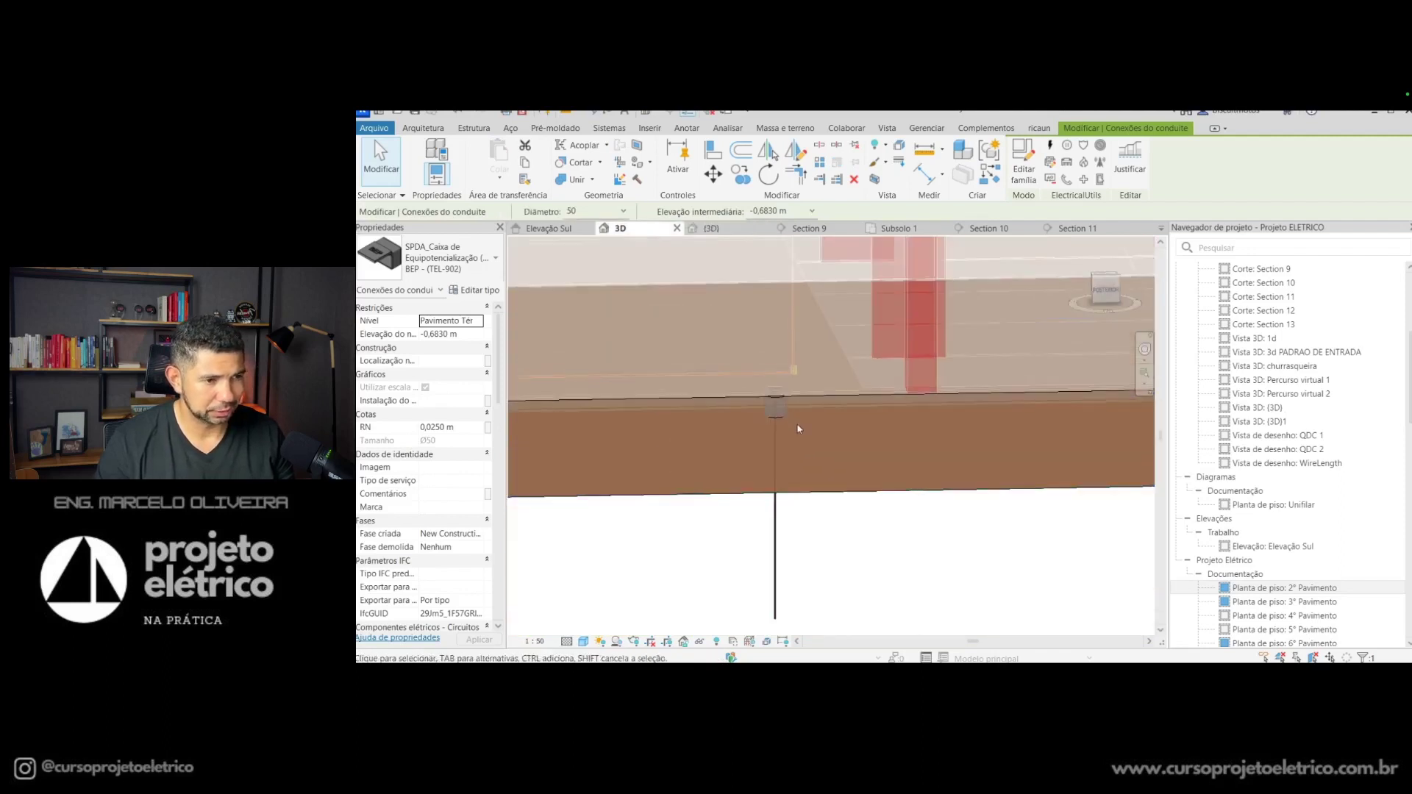
scroll(799, 429, "down", 3)
scroll(799, 429, "down", 2)
middle_click_drag(799, 441, 556, 430, "shift")
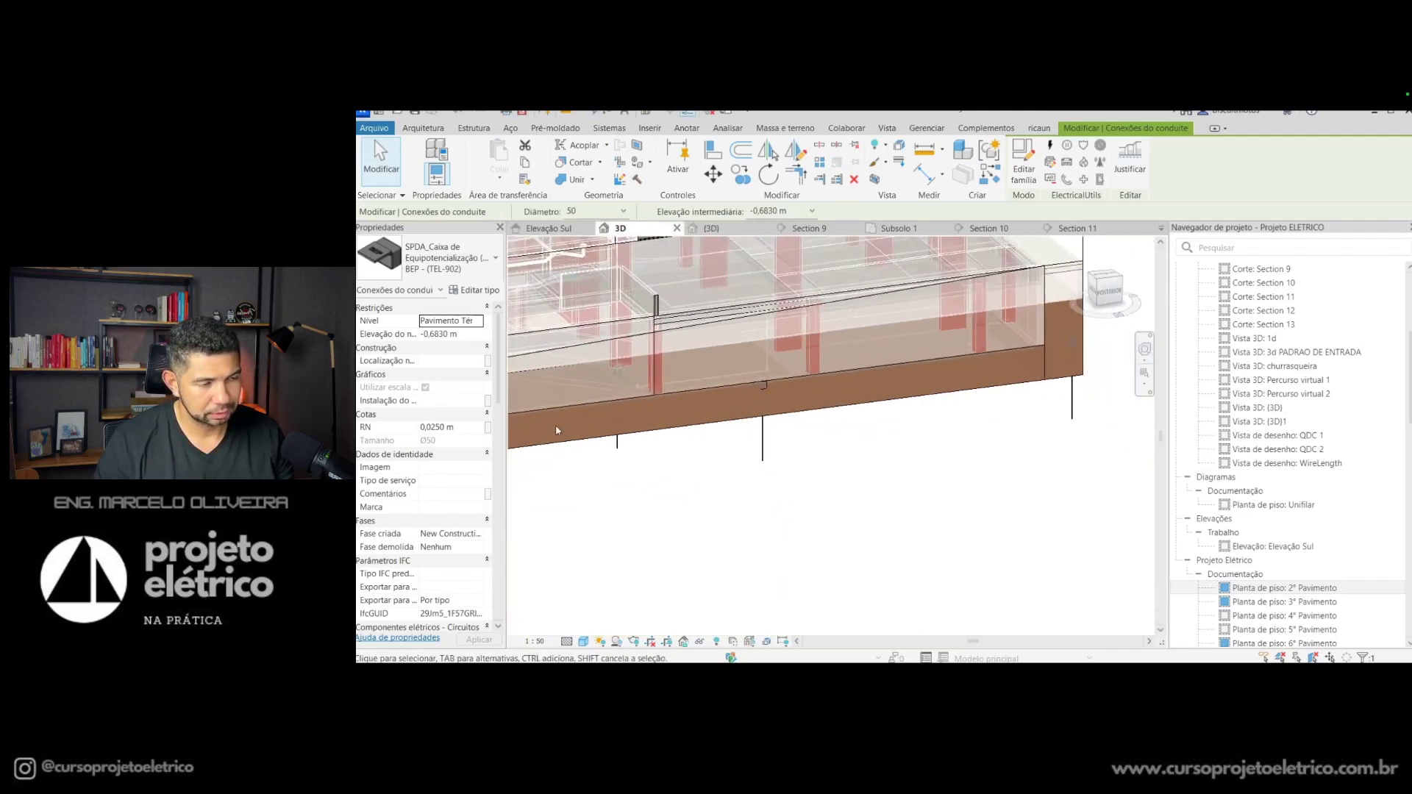
scroll(627, 372, "up", 3)
mouse_move(699, 485)
middle_mouse_down()
mouse_move(815, 485)
mouse_move(772, 474)
middle_mouse_up()
scroll(747, 467, "down", 5)
scroll(747, 467, "up", 3)
scroll(706, 469, "up", 1)
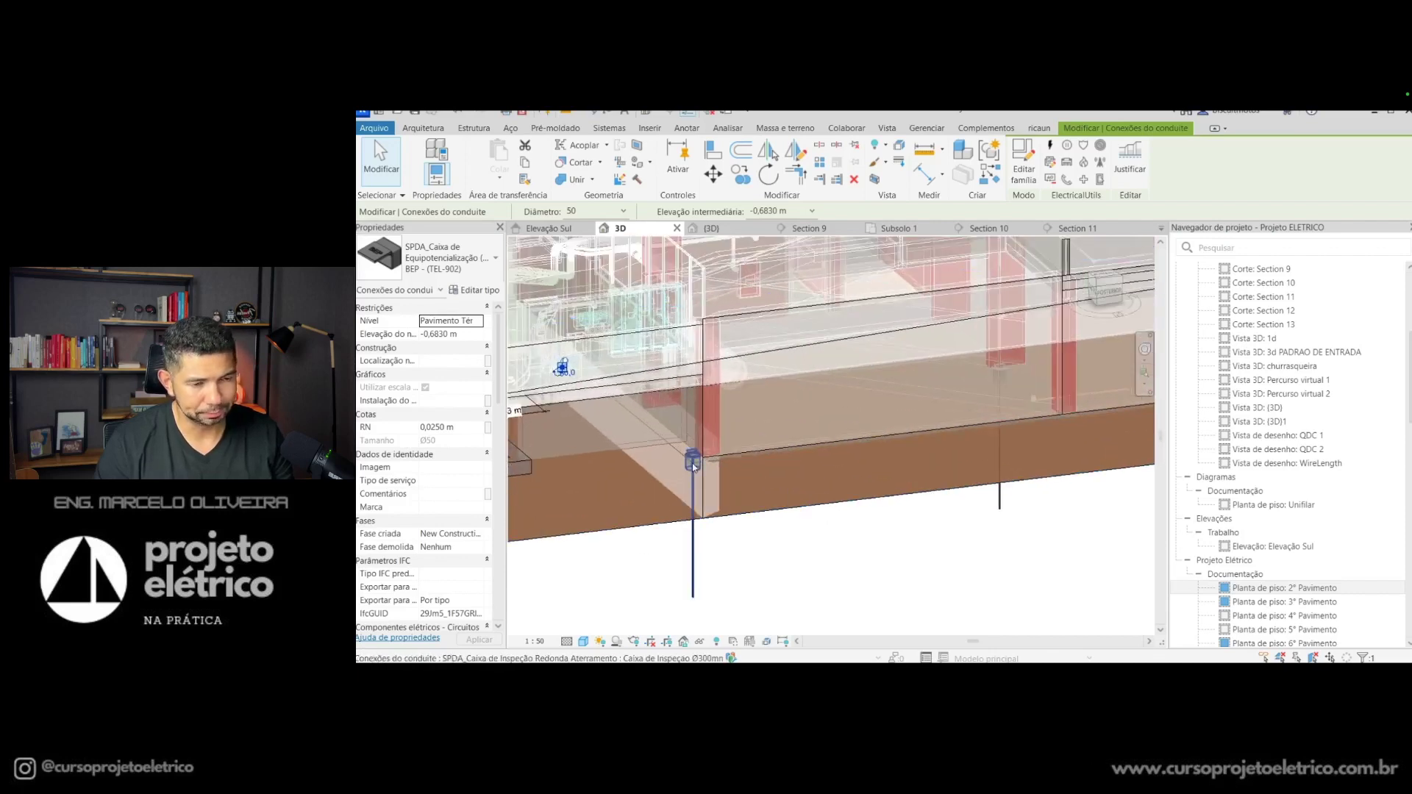
left_click(693, 462)
scroll(691, 459, "up", 5)
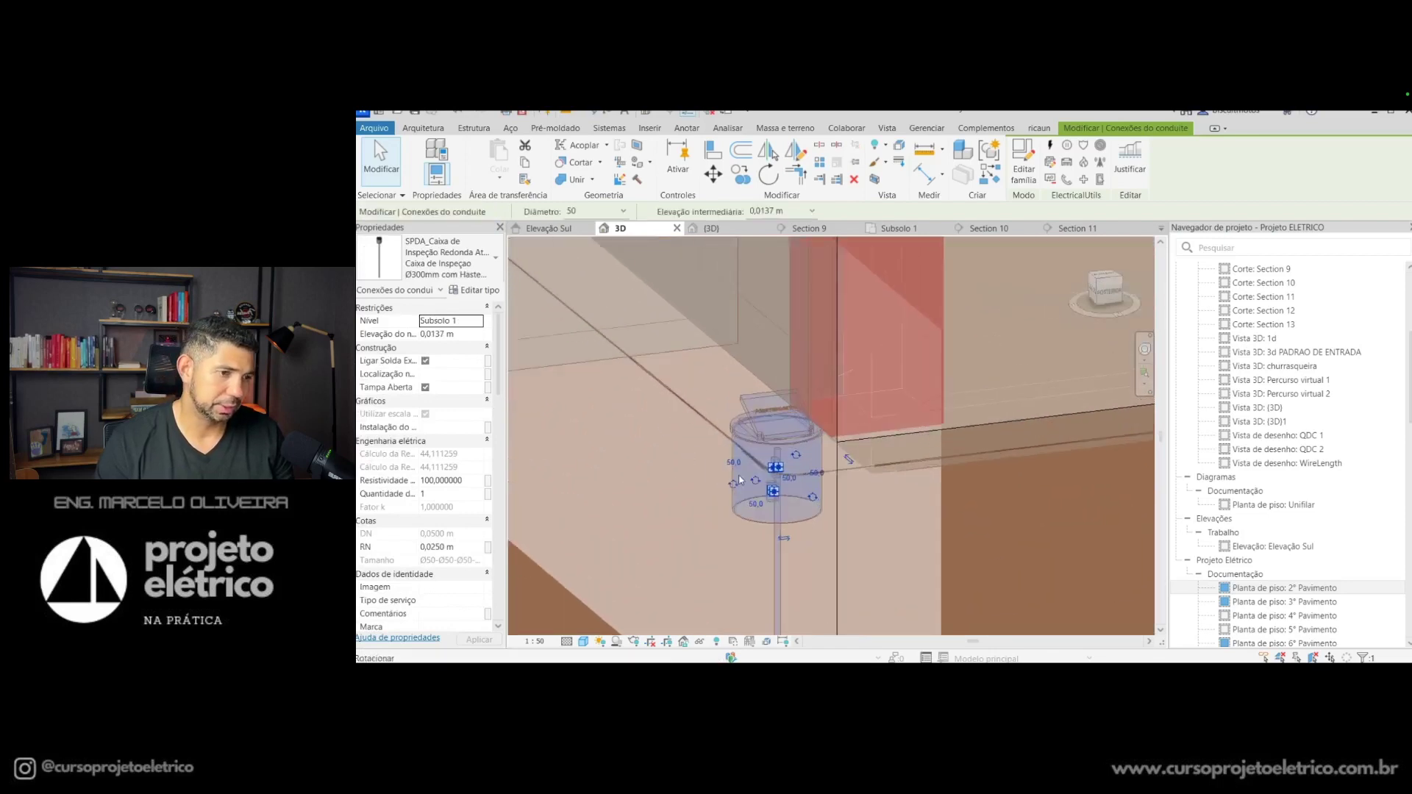
scroll(746, 460, "down", 2)
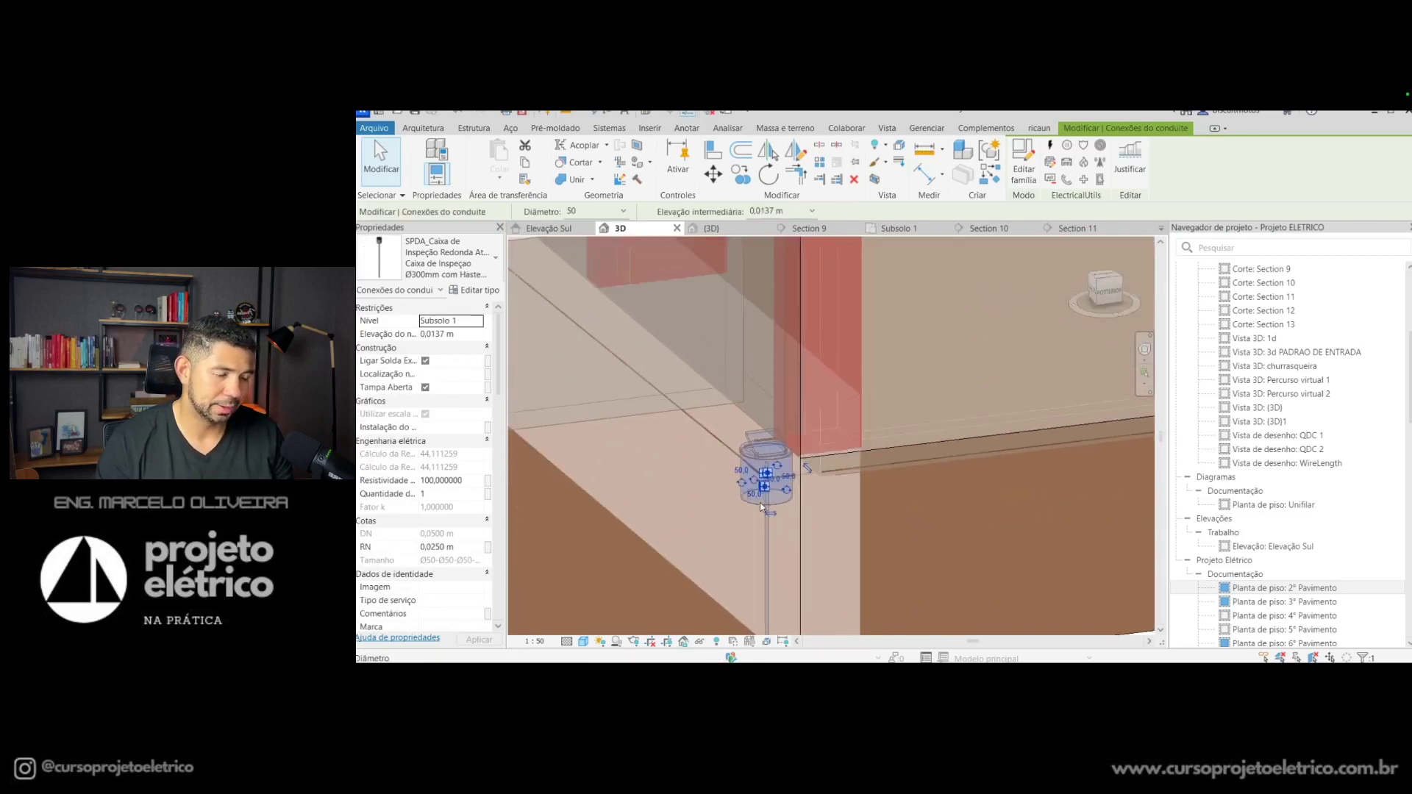
key("Escape")
Step: Orbit to a near-frontal angle and inspect the BEP equipotential box above it
scroll(757, 500, "down", 2)
scroll(746, 493, "down", 2)
scroll(733, 486, "down", 2)
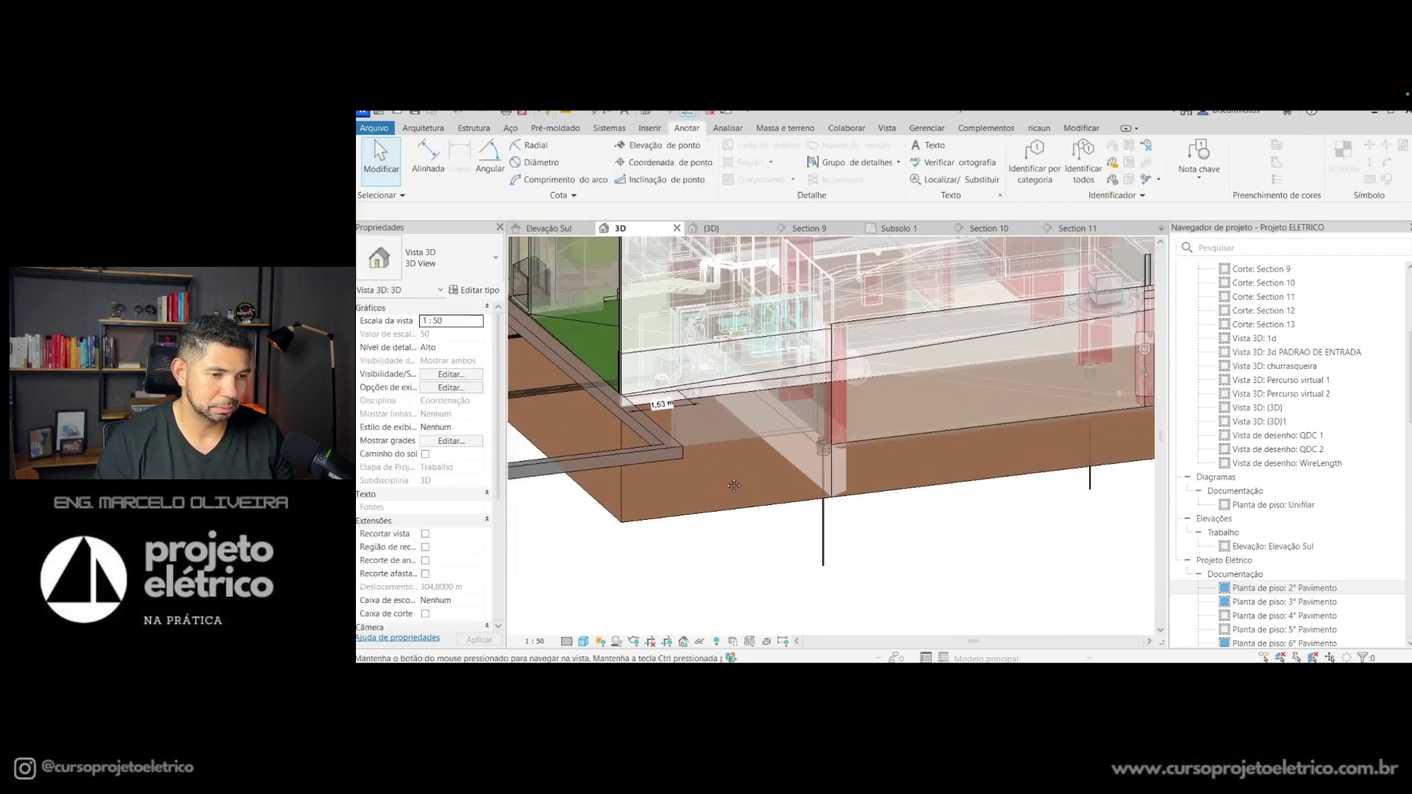
mouse_move(733, 485)
middle_mouse_down("shift")
mouse_move(672, 464)
mouse_move(757, 504)
mouse_move(814, 462)
mouse_move(946, 515)
mouse_move(943, 556)
mouse_move(914, 555)
mouse_move(1012, 551)
middle_mouse_up("shift")
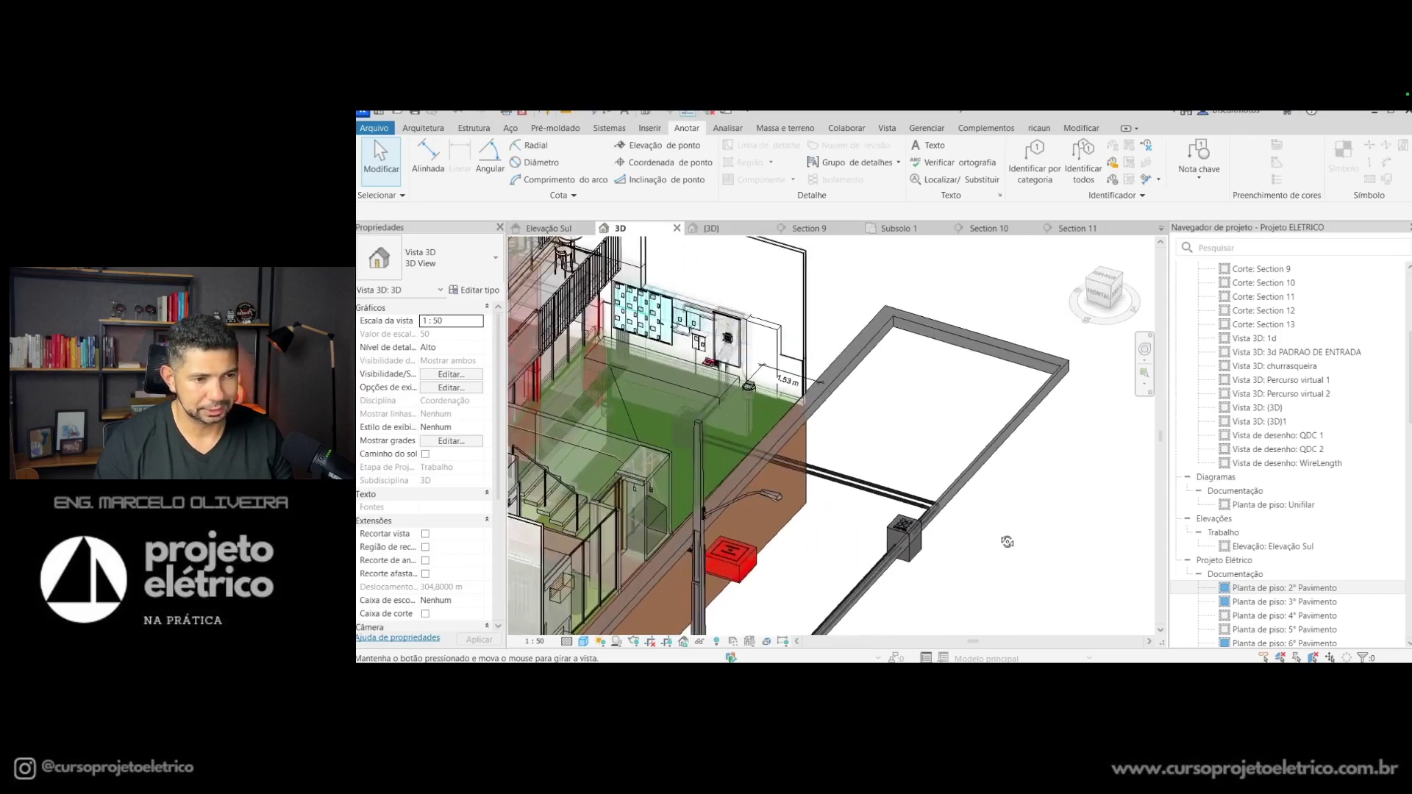
scroll(695, 396, "up", 3)
scroll(706, 383, "up", 3)
scroll(725, 362, "up", 2)
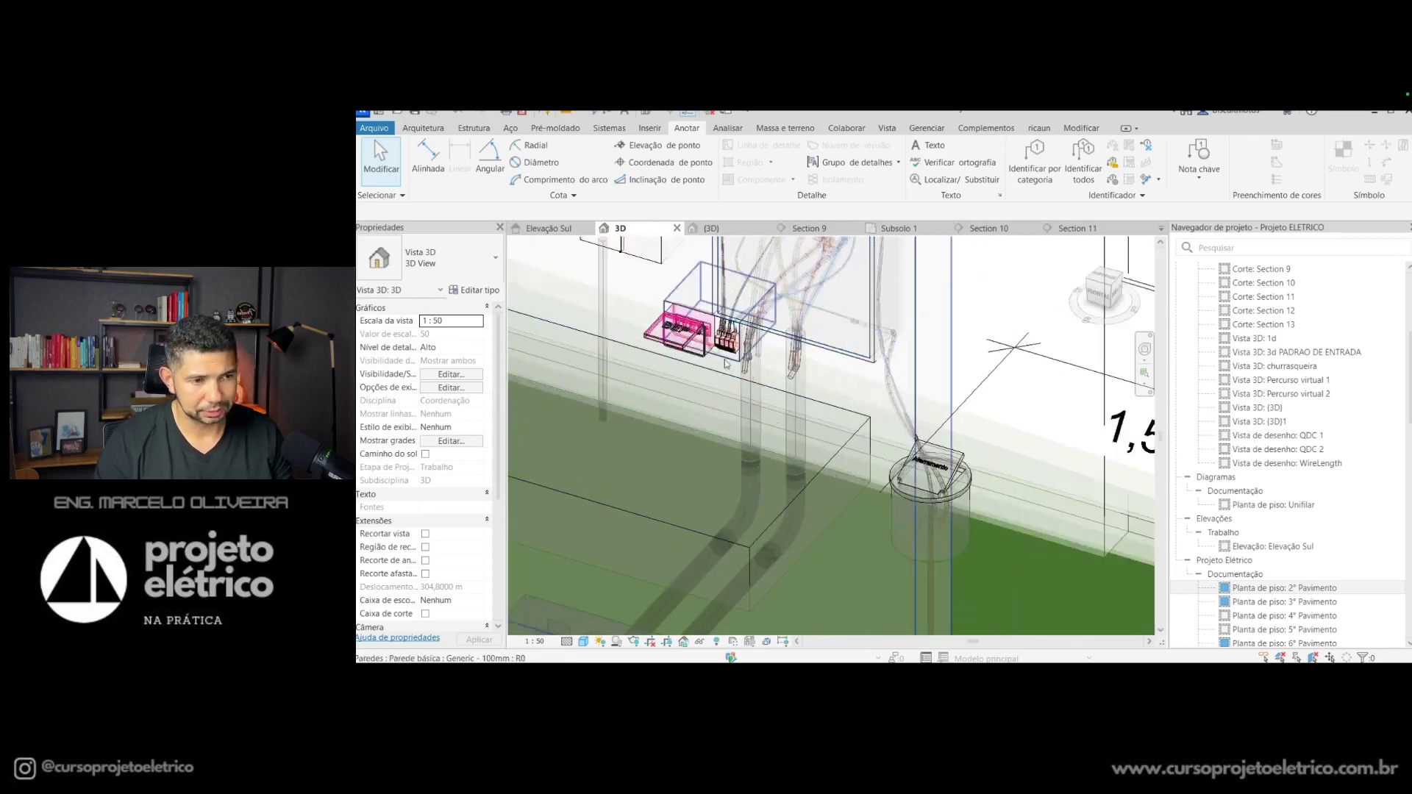
scroll(728, 358, "up", 2)
scroll(706, 359, "up", 2)
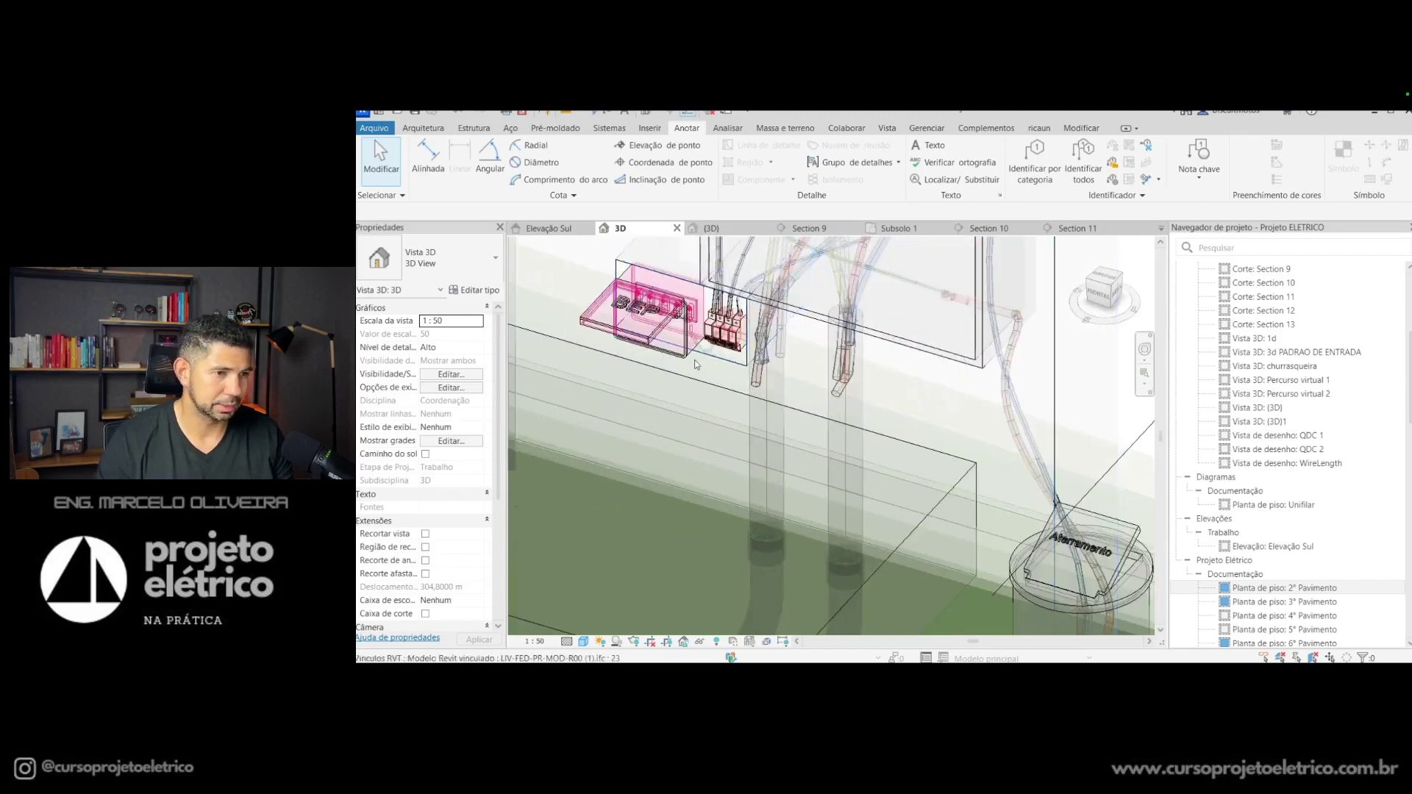
scroll(684, 358, "up", 3)
scroll(658, 358, "up", 2)
left_click(658, 352)
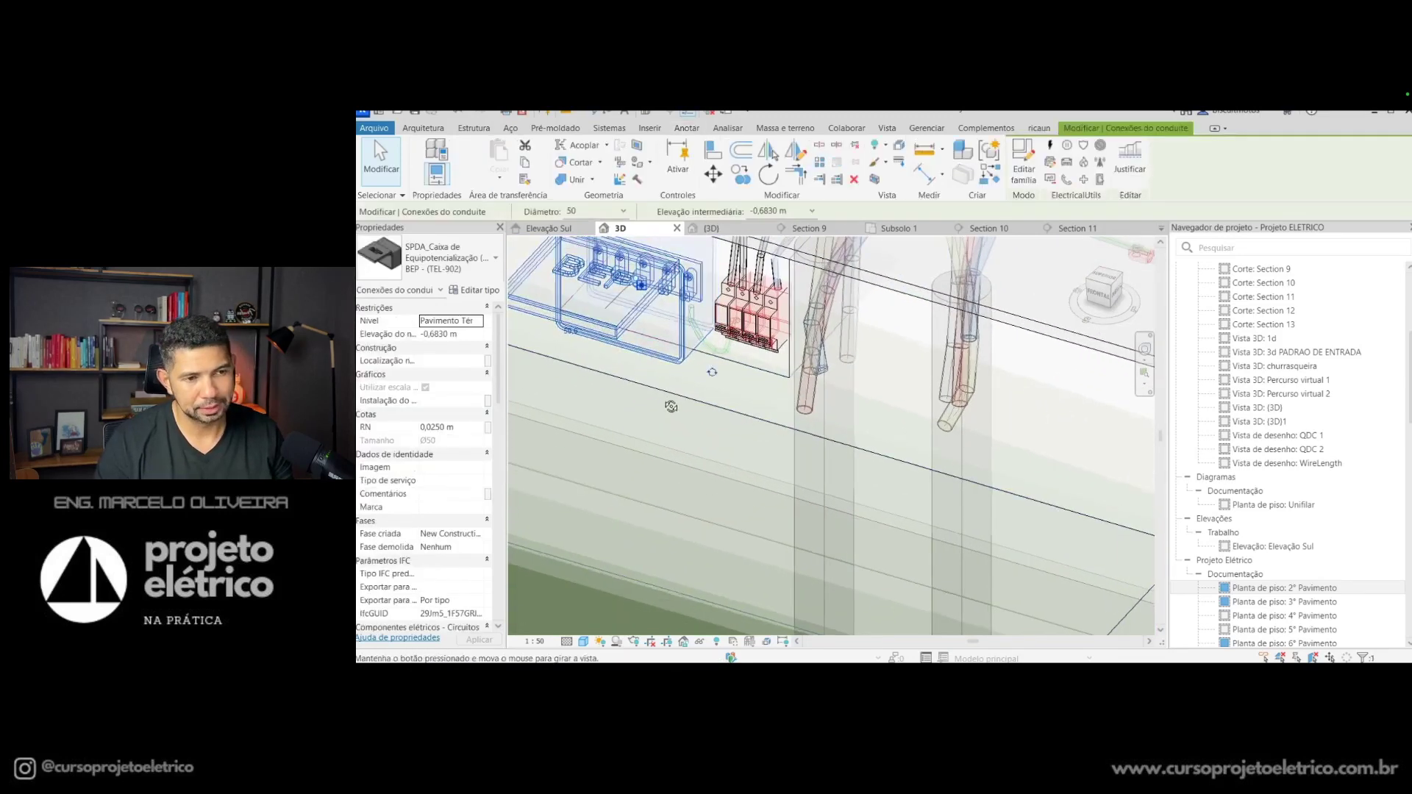
middle_click_drag(658, 352, 650, 355, "shift")
scroll(649, 355, "down", 2)
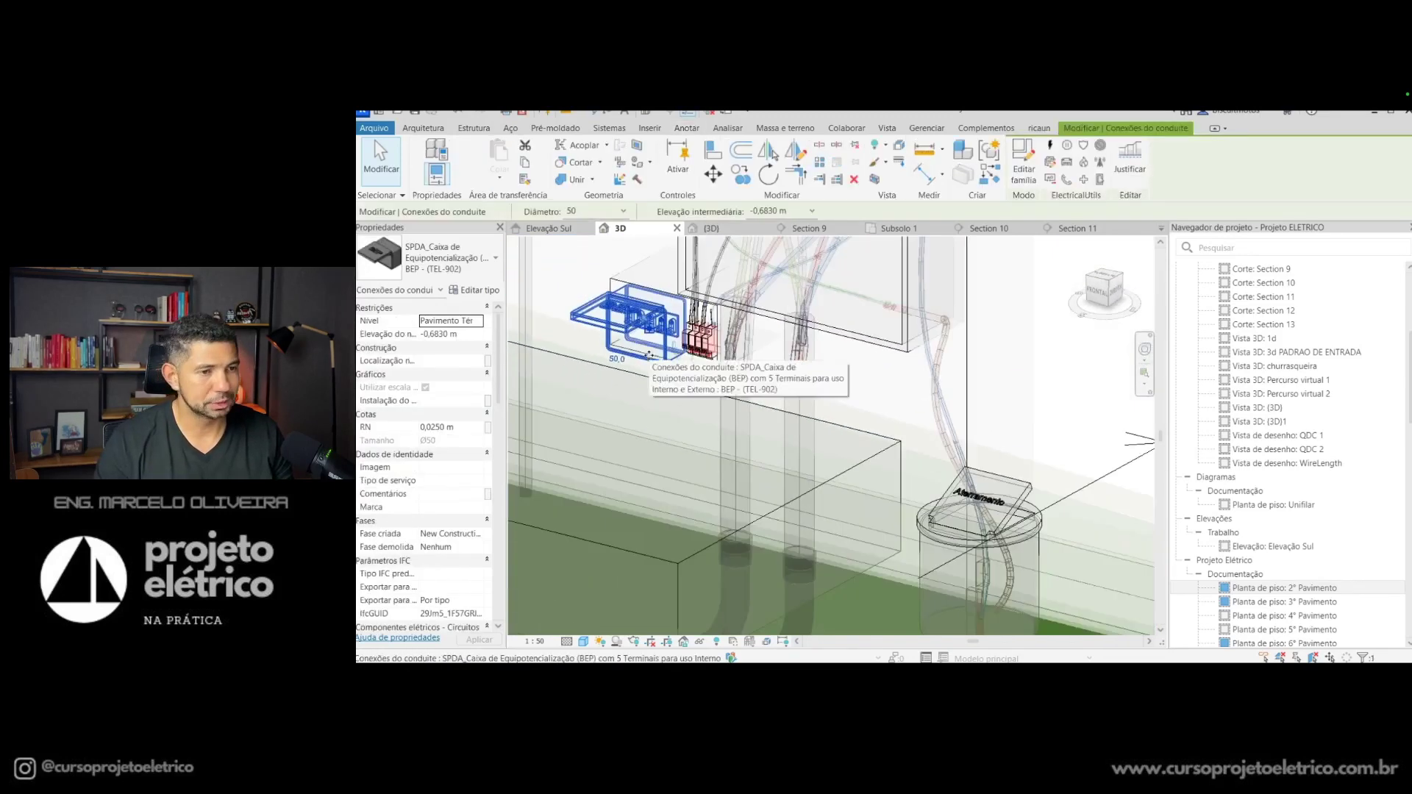
scroll(657, 377, "down", 2)
scroll(655, 404, "down", 2)
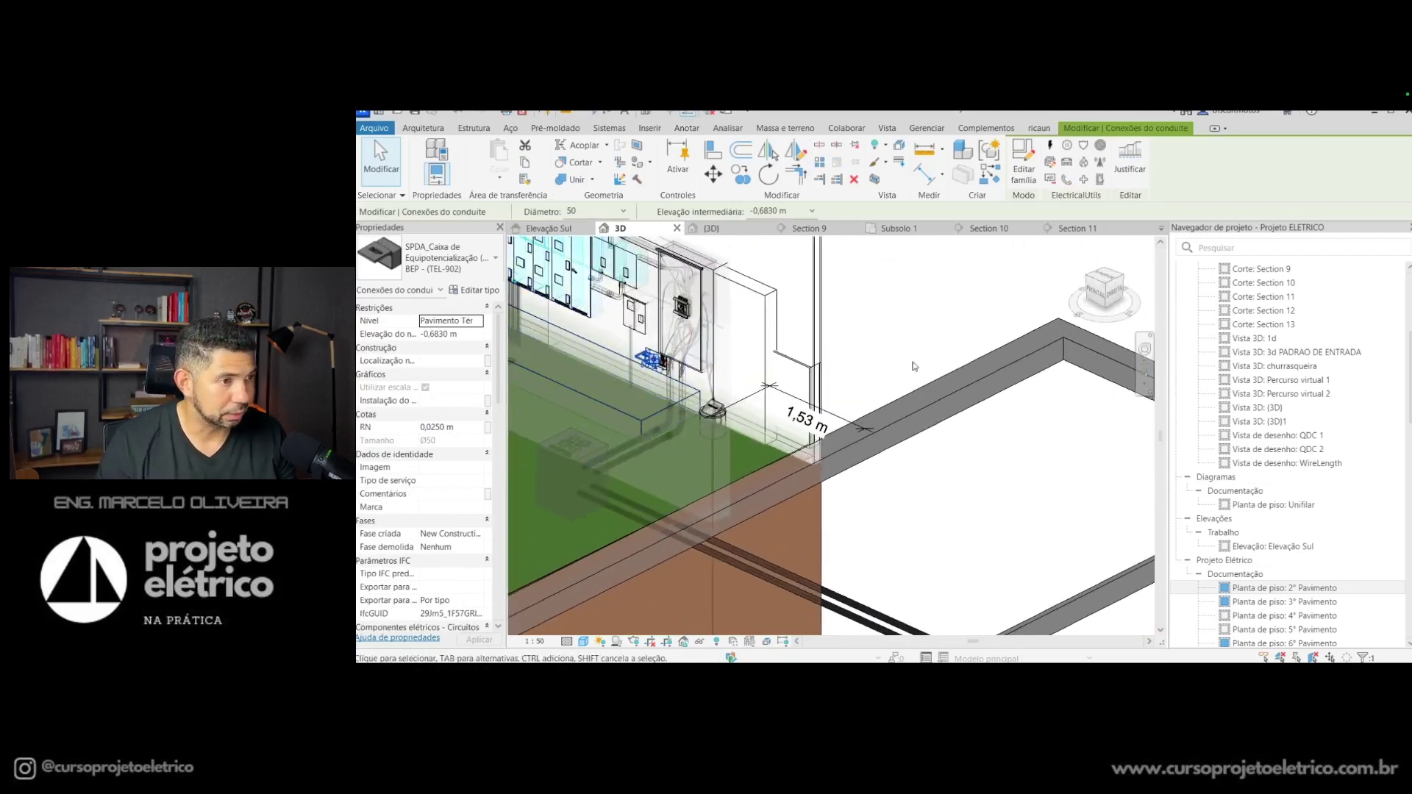
left_click(899, 229)
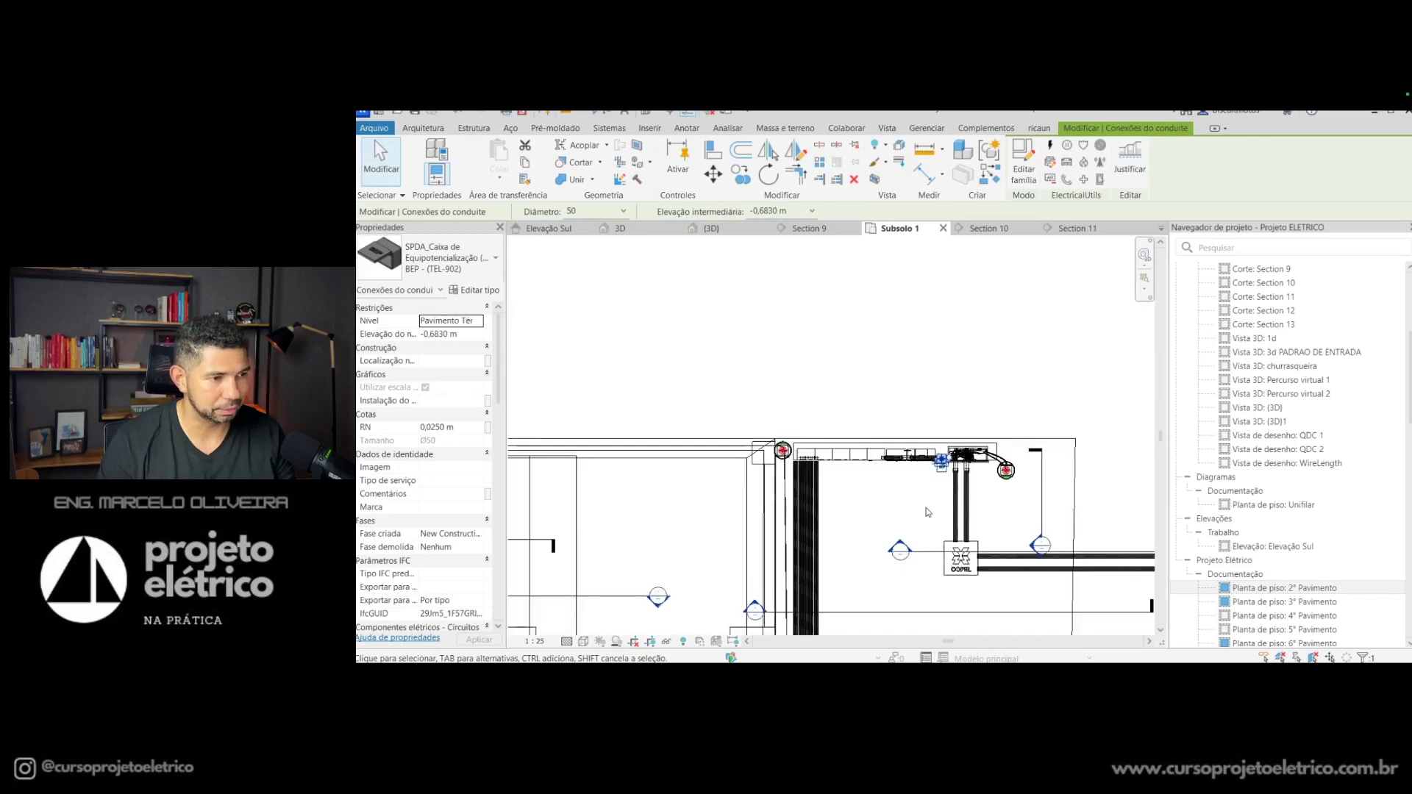
Step: Move and extend the end of the section line near the BEP box
scroll(854, 515, "up", 1)
scroll(854, 515, "up", 2)
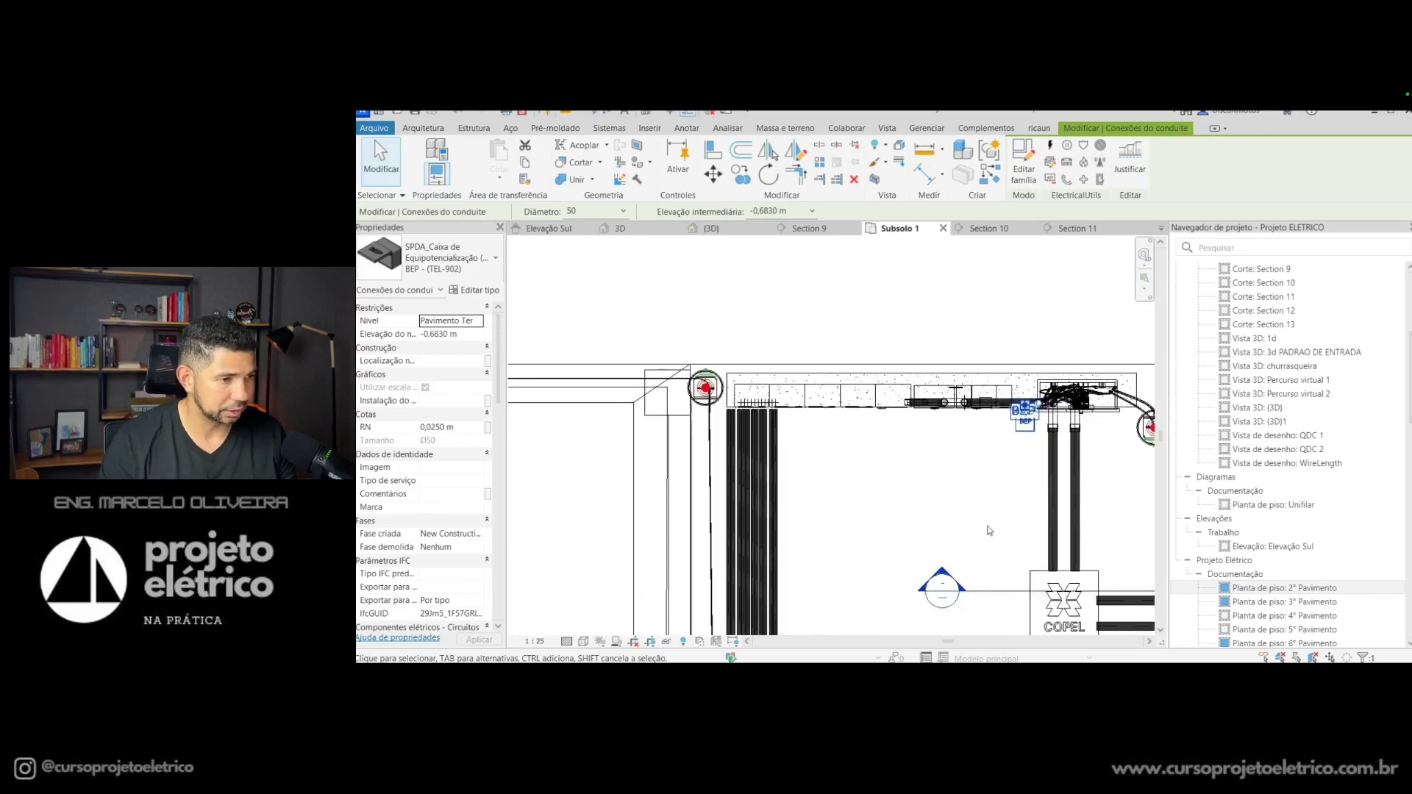
left_click(978, 591)
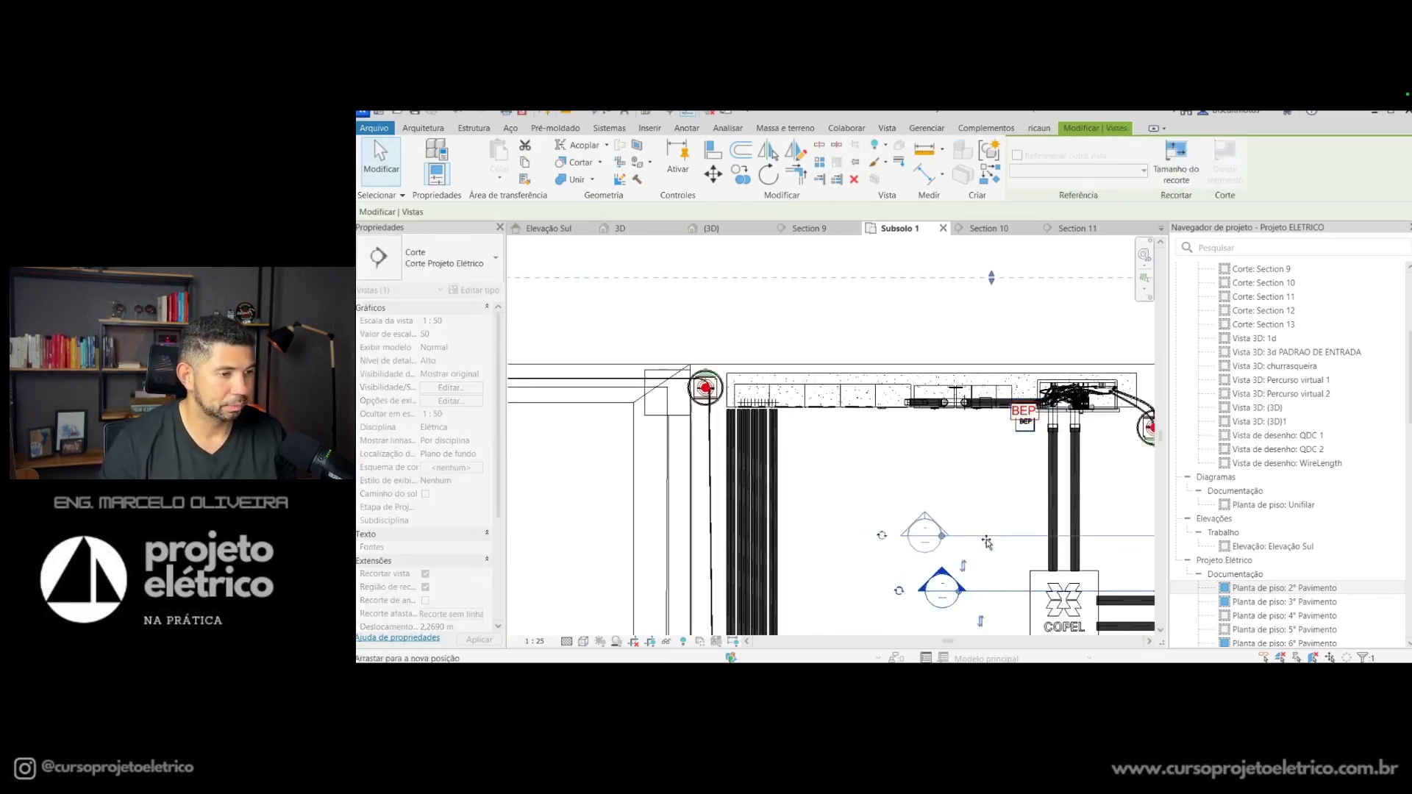
scroll(978, 541, "down", 1)
scroll(978, 541, "down", 2)
left_click_drag(784, 498, 792, 501)
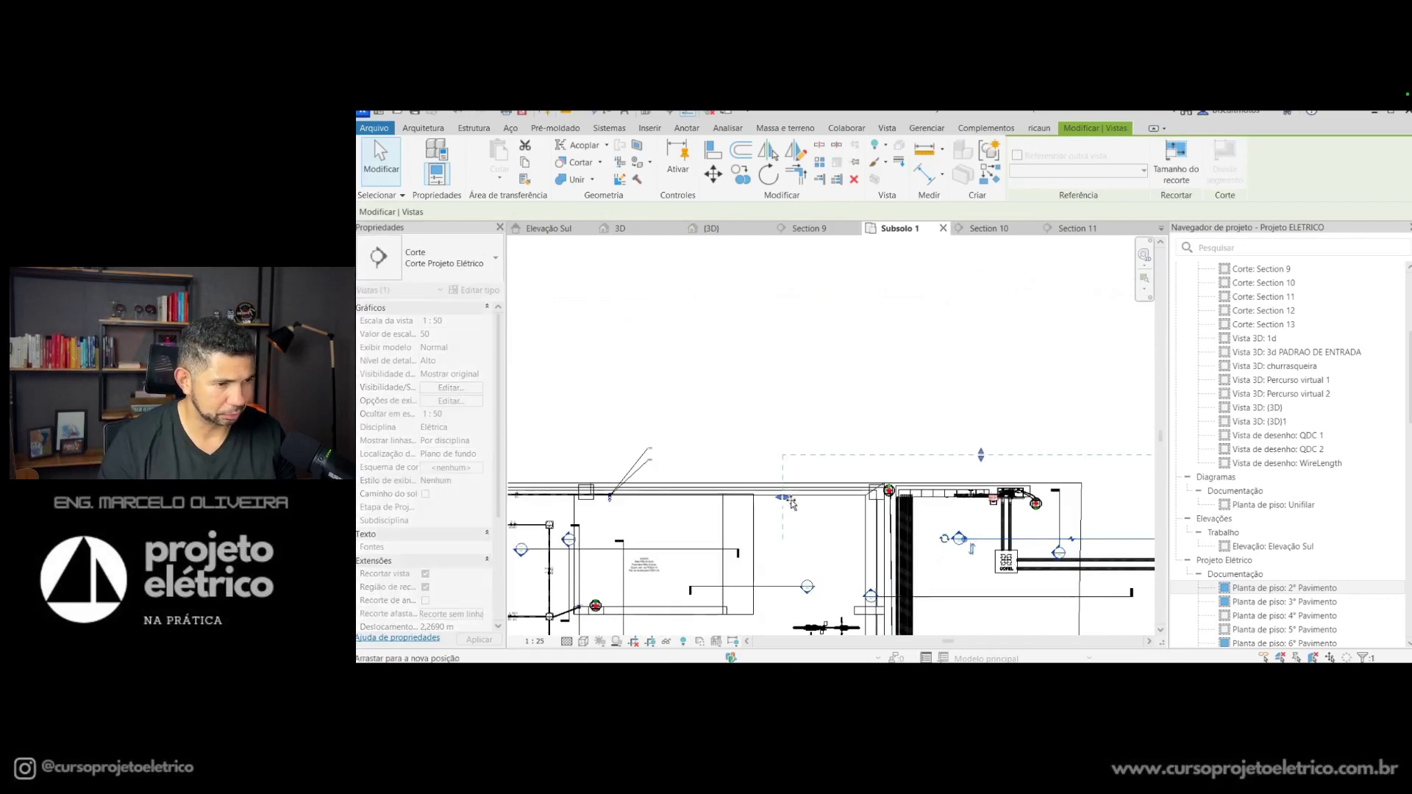
mouse_move(883, 515)
left_mouse_down()
mouse_move(934, 500)
mouse_move(882, 507)
left_mouse_up()
Step: Pull the section's far crop boundary in to a 1.5126 m offset and open Section 6
scroll(839, 521, "up", 3)
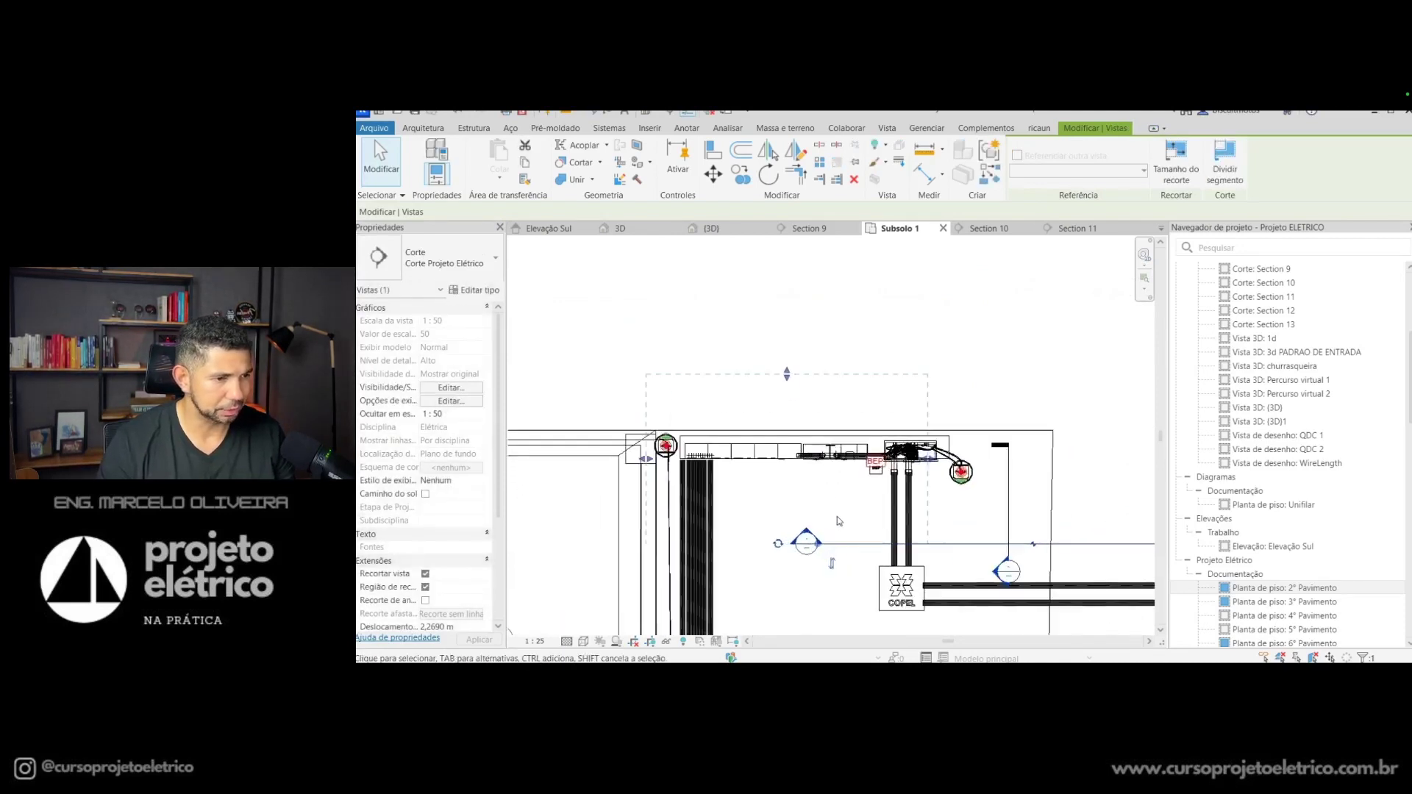
left_click_drag(794, 401, 792, 406)
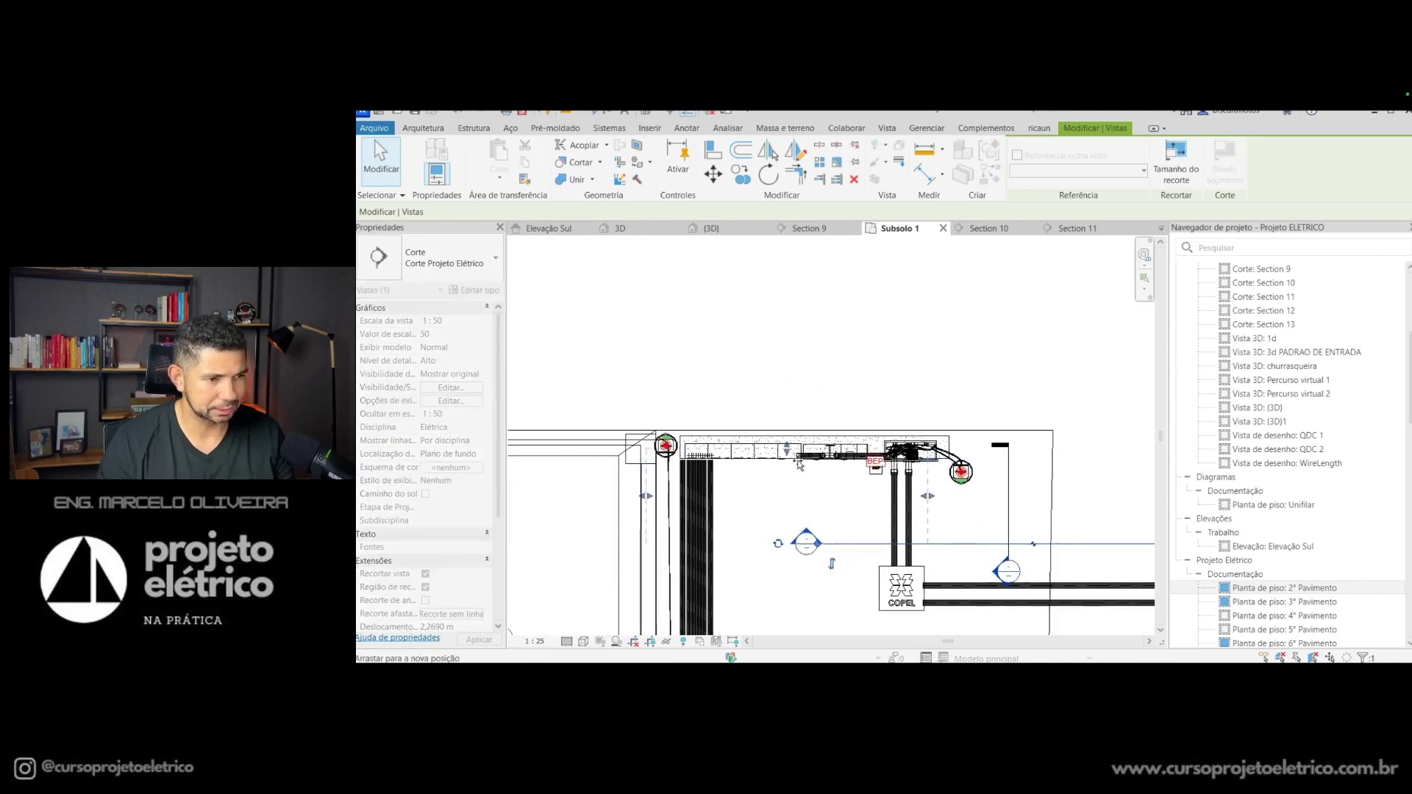
left_click_drag(801, 445, 802, 445)
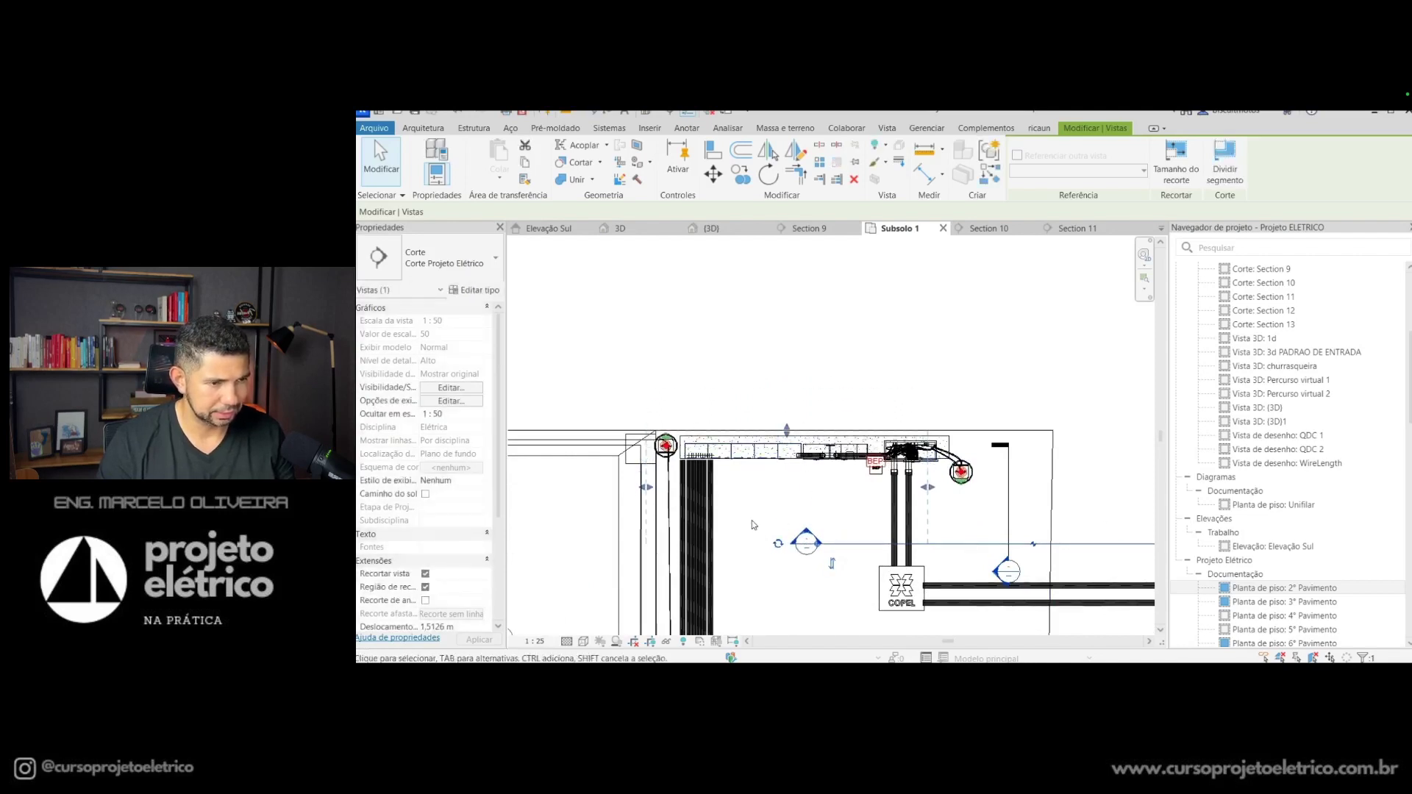
left_click(783, 503)
double_click(808, 534)
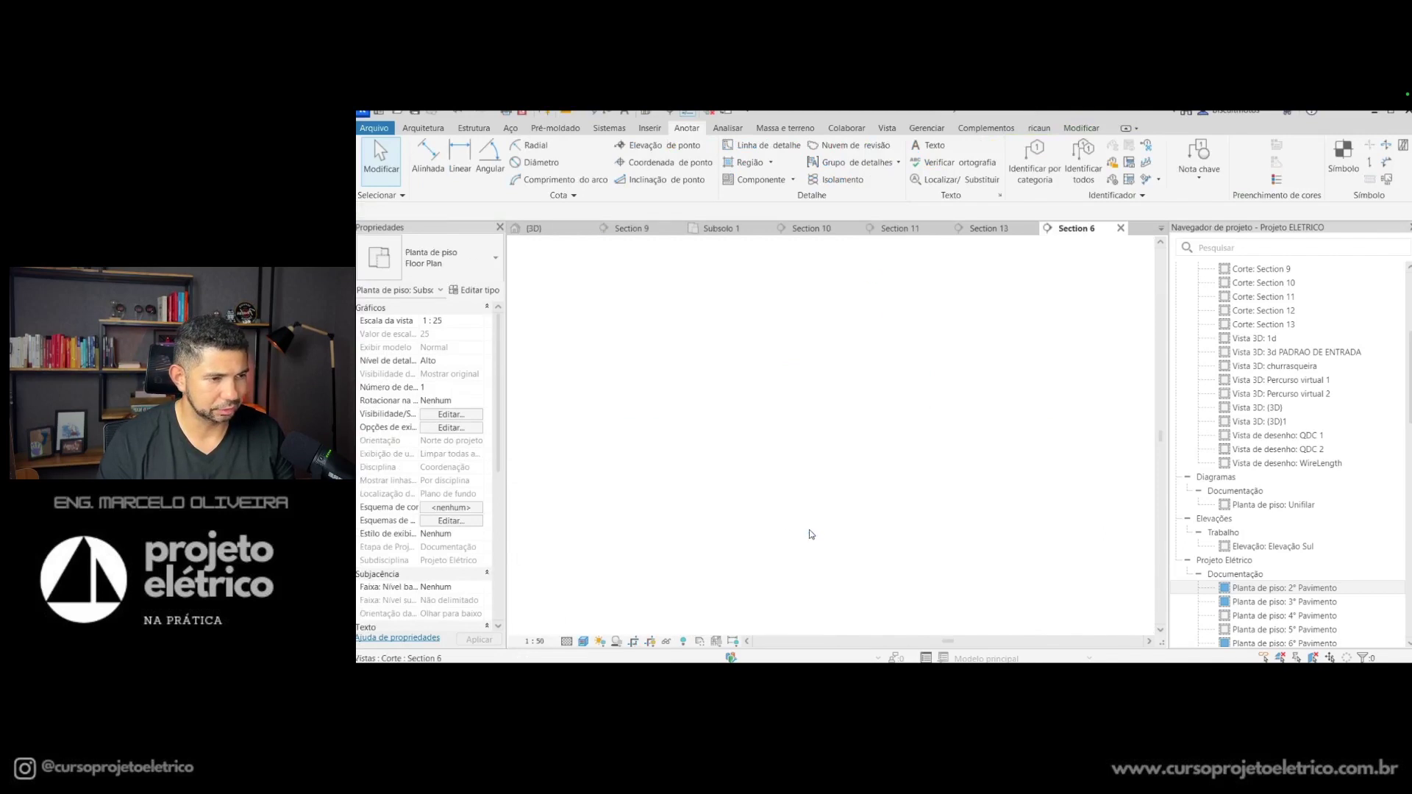
Step: Draw a conduit from the BEP box running down, then elbowing left
scroll(822, 529, "up", 3)
left_click(931, 423)
scroll(933, 464, "up", 2)
scroll(932, 472, "up", 2)
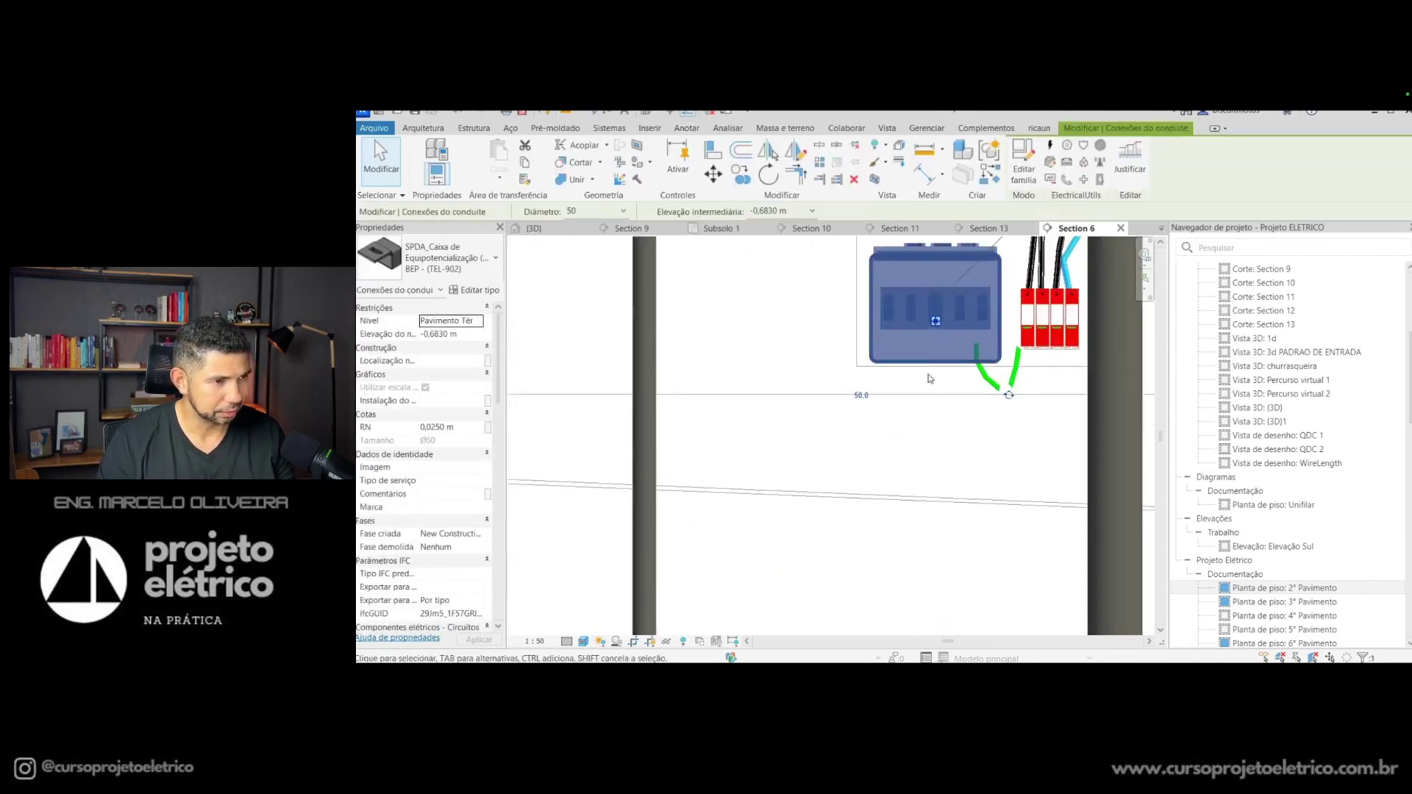
right_click(936, 350)
left_click(985, 369)
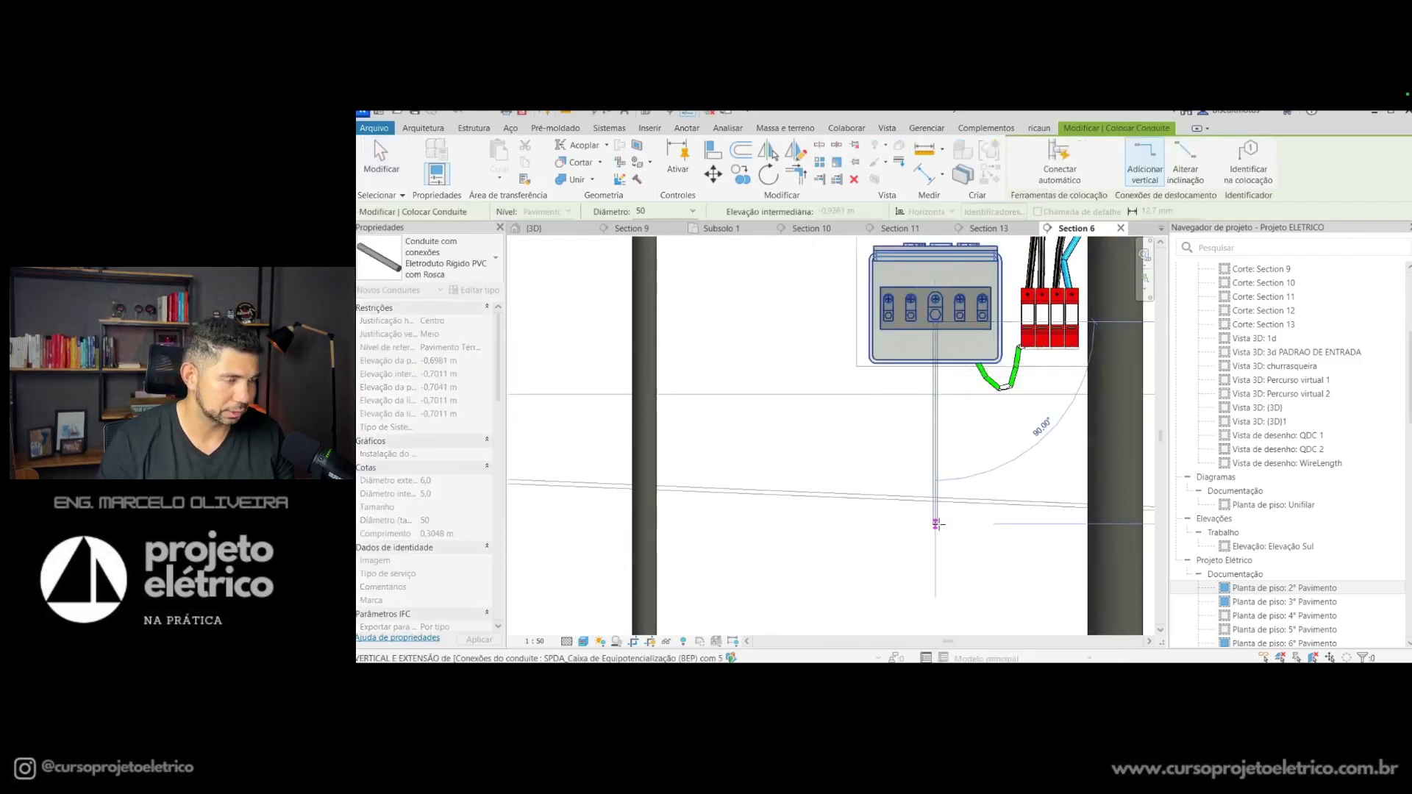
scroll(936, 548, "down", 3)
scroll(938, 537, "down", 2)
left_click(938, 535)
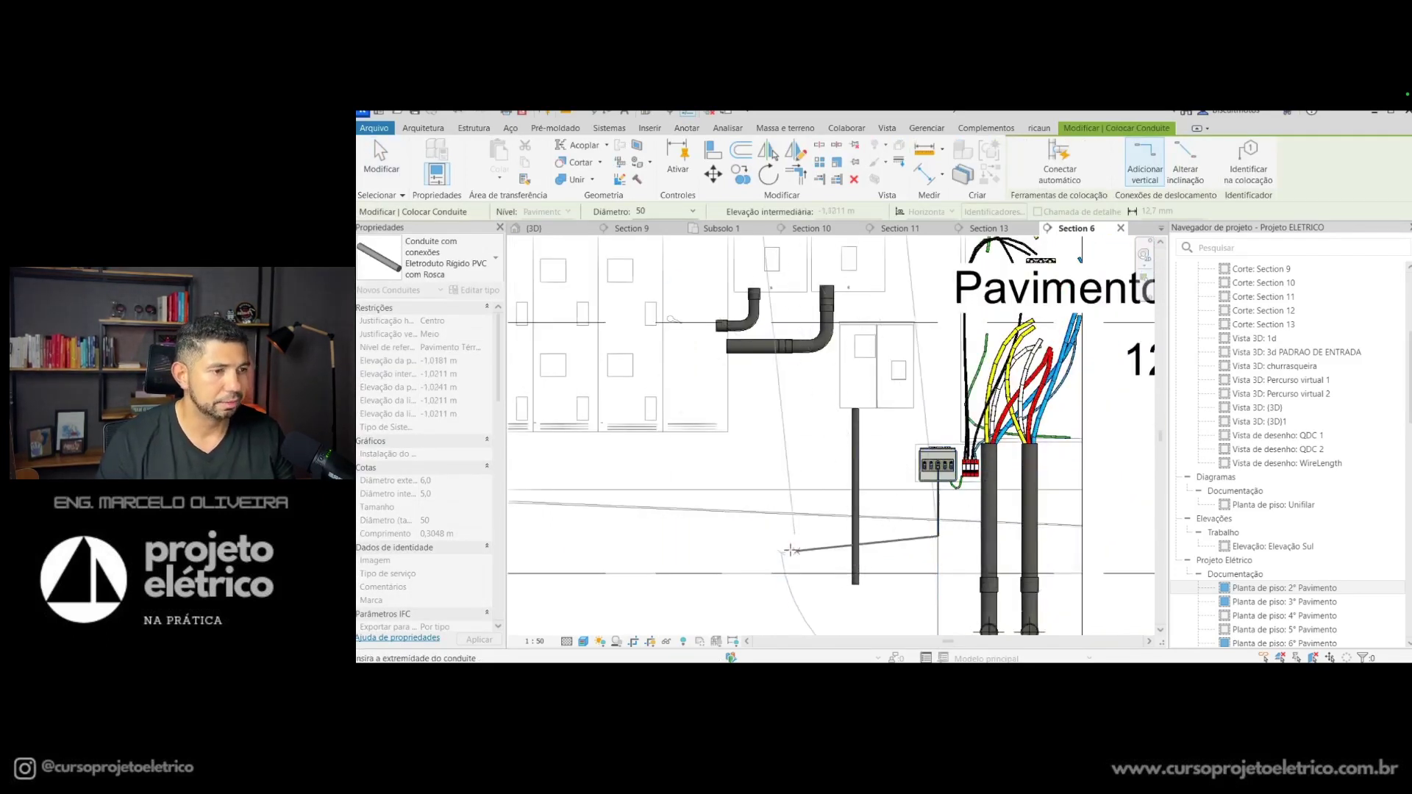
left_click(778, 540)
scroll(842, 522, "down", 2)
scroll(842, 533, "up", 2)
scroll(1055, 454, "up", 3)
scroll(1055, 454, "down", 3)
key("Escape")
key("Escape")
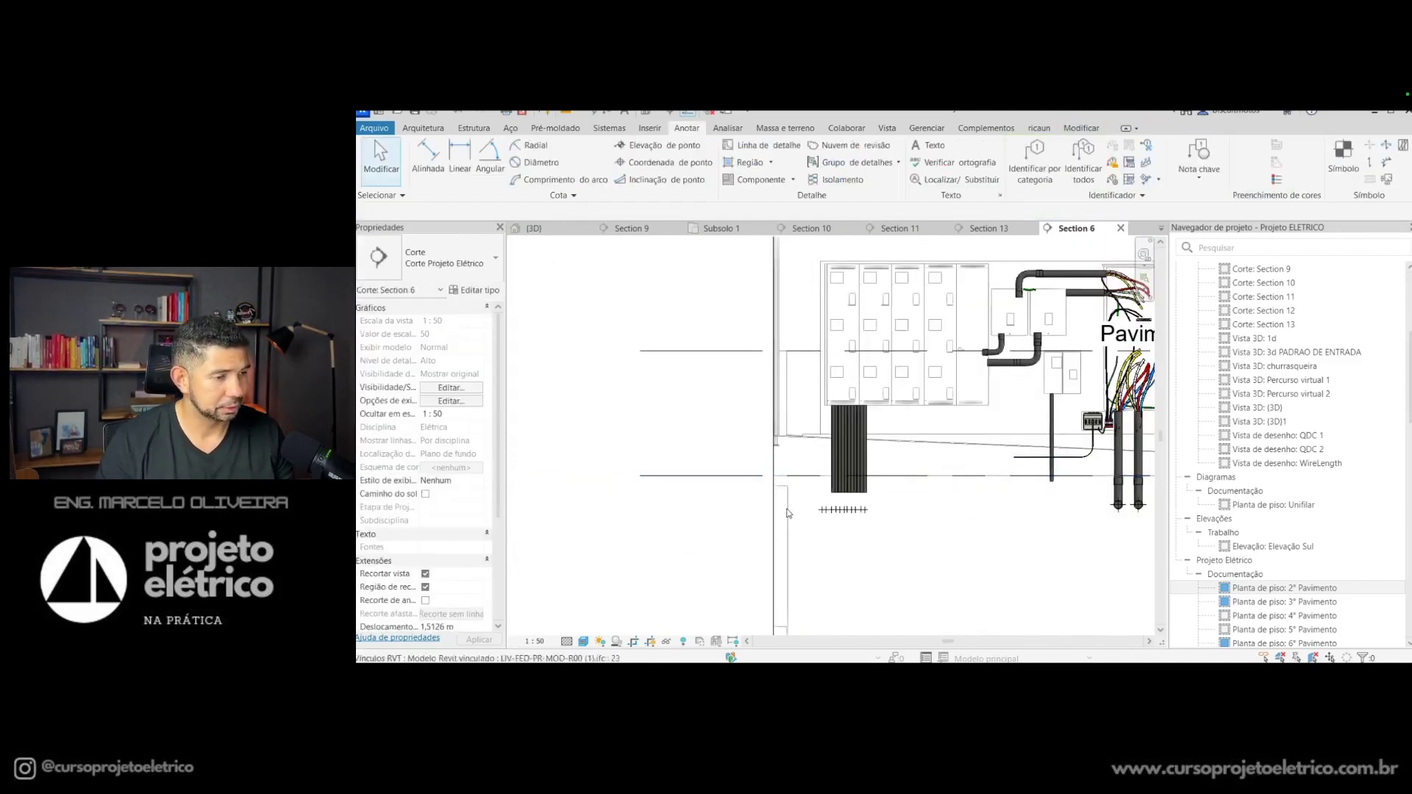
Step: Extend the Section 6 crop boundary further to the left
left_click(774, 487)
scroll(776, 488, "down", 2)
scroll(778, 479, "down", 2)
scroll(781, 467, "down", 2)
left_click_drag(774, 307, 689, 306)
scroll(805, 500, "up", 5)
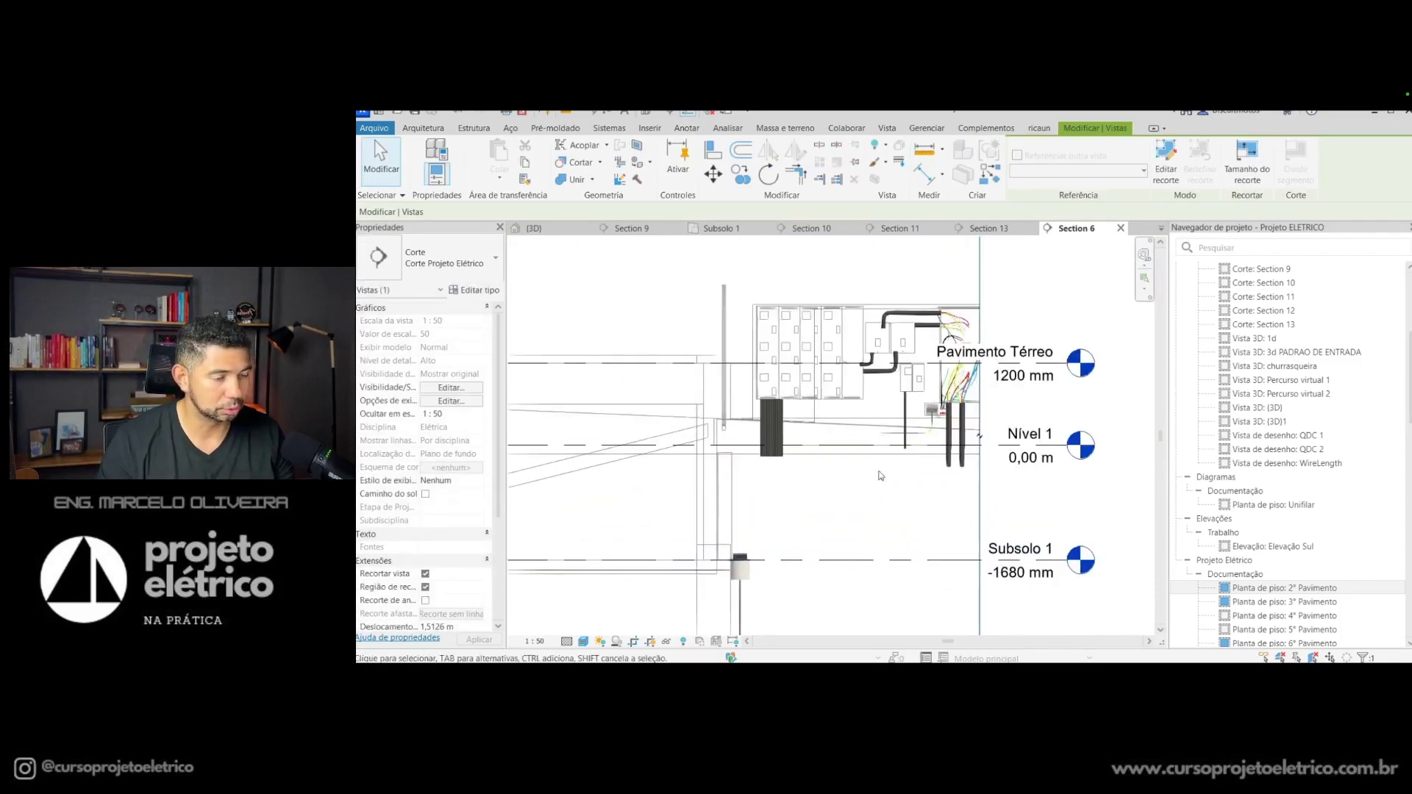
scroll(884, 437, "up", 1)
left_click(886, 437)
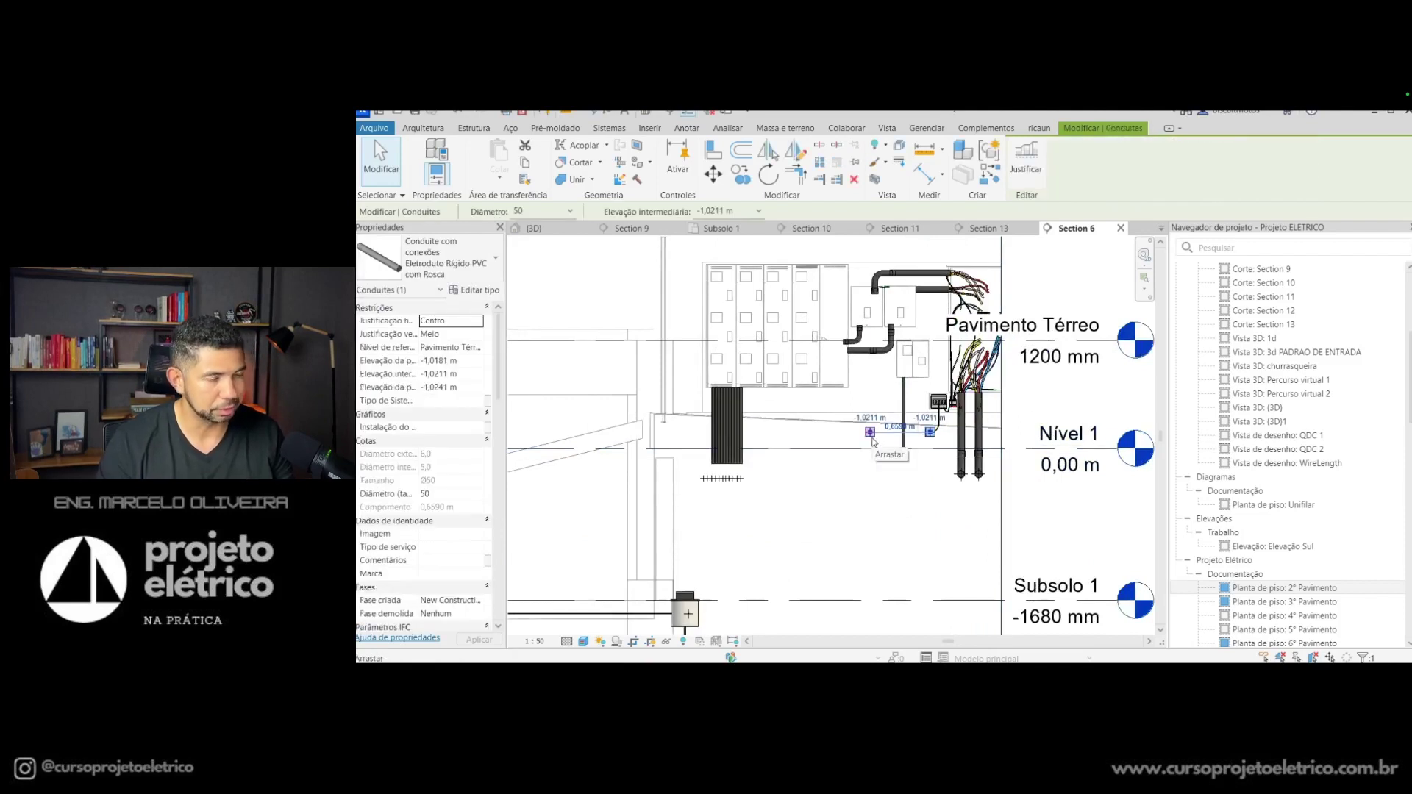
Step: Lengthen the horizontal conduit leftward to 2.7990 m
middle_click_drag(873, 442, 809, 474)
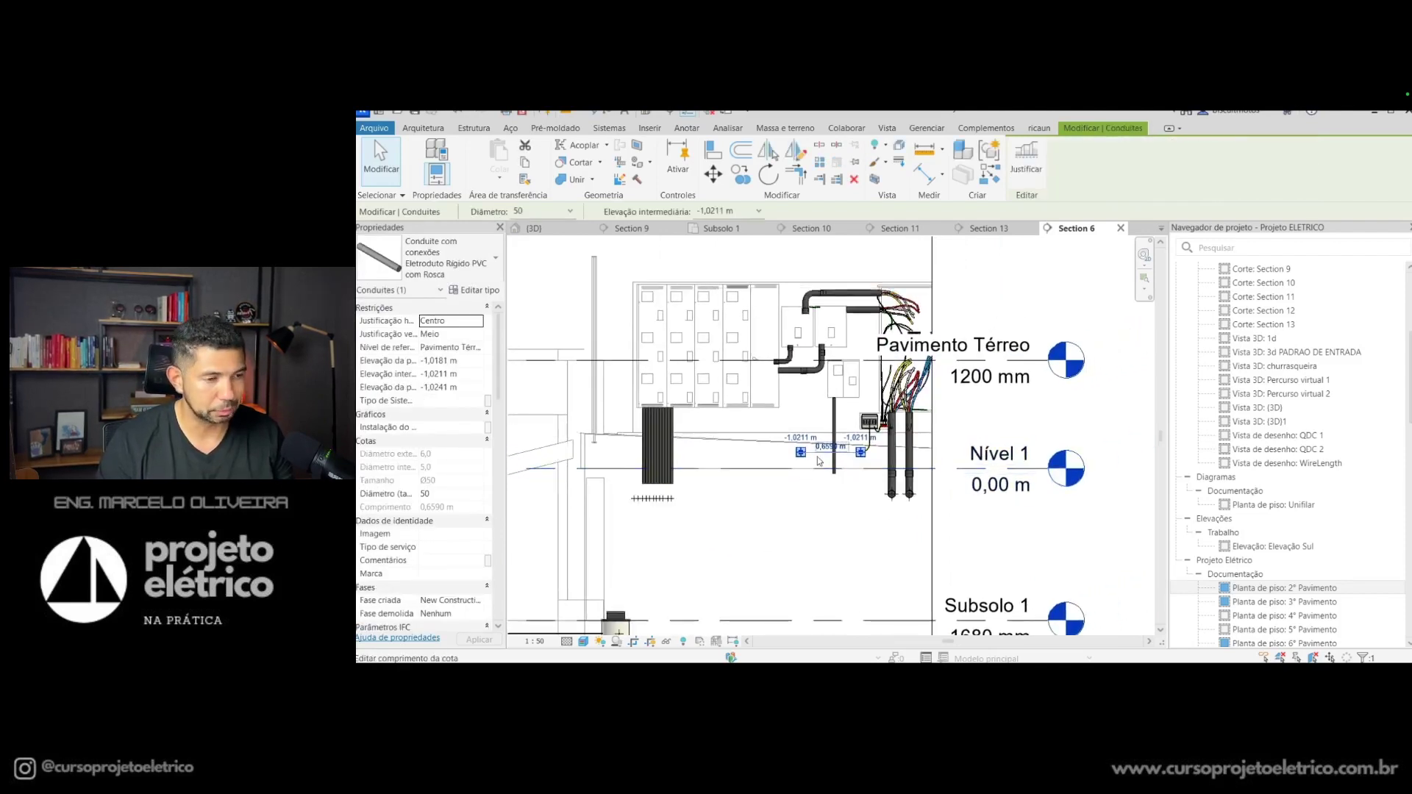
scroll(820, 461, "up", 1)
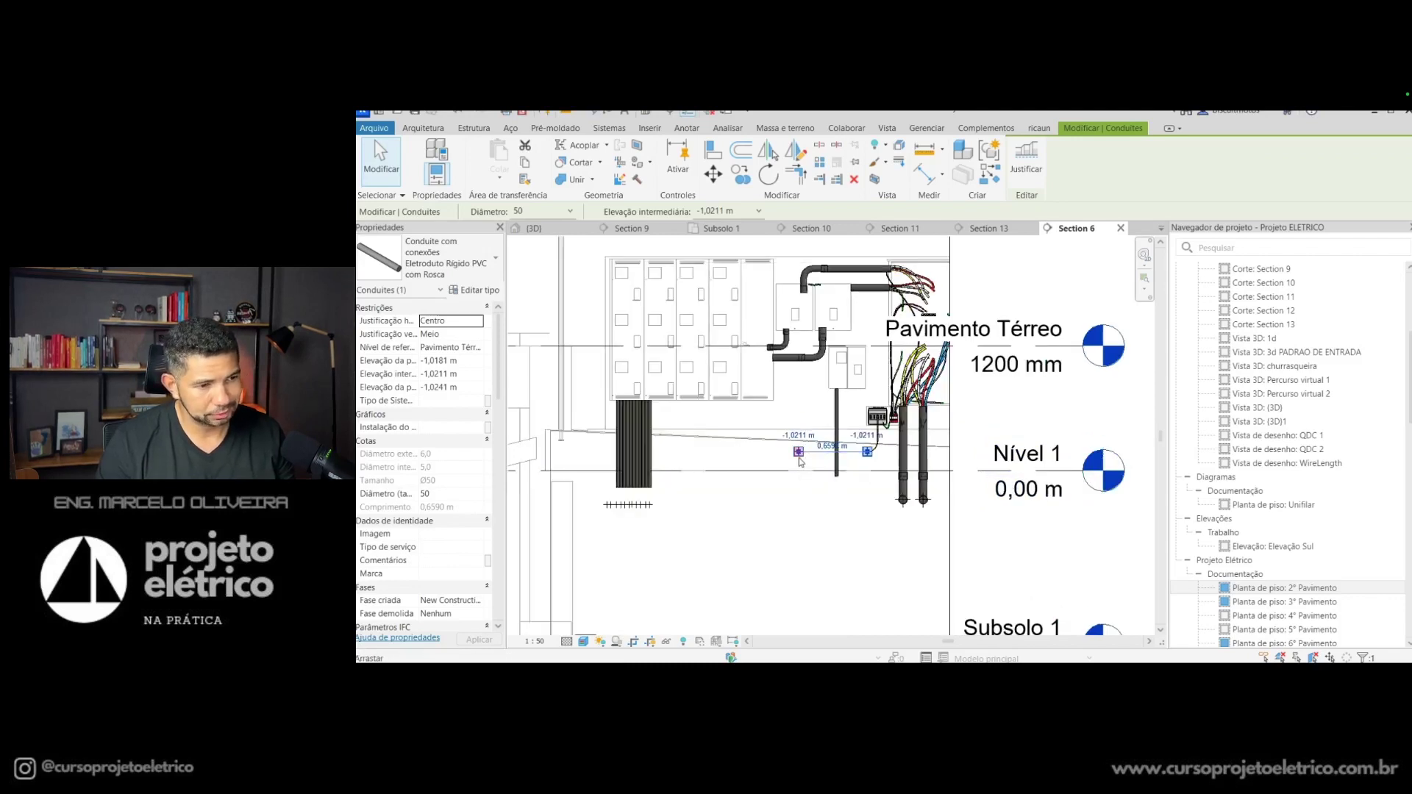
left_click_drag(799, 452, 586, 449)
middle_click_drag(611, 545, 703, 410)
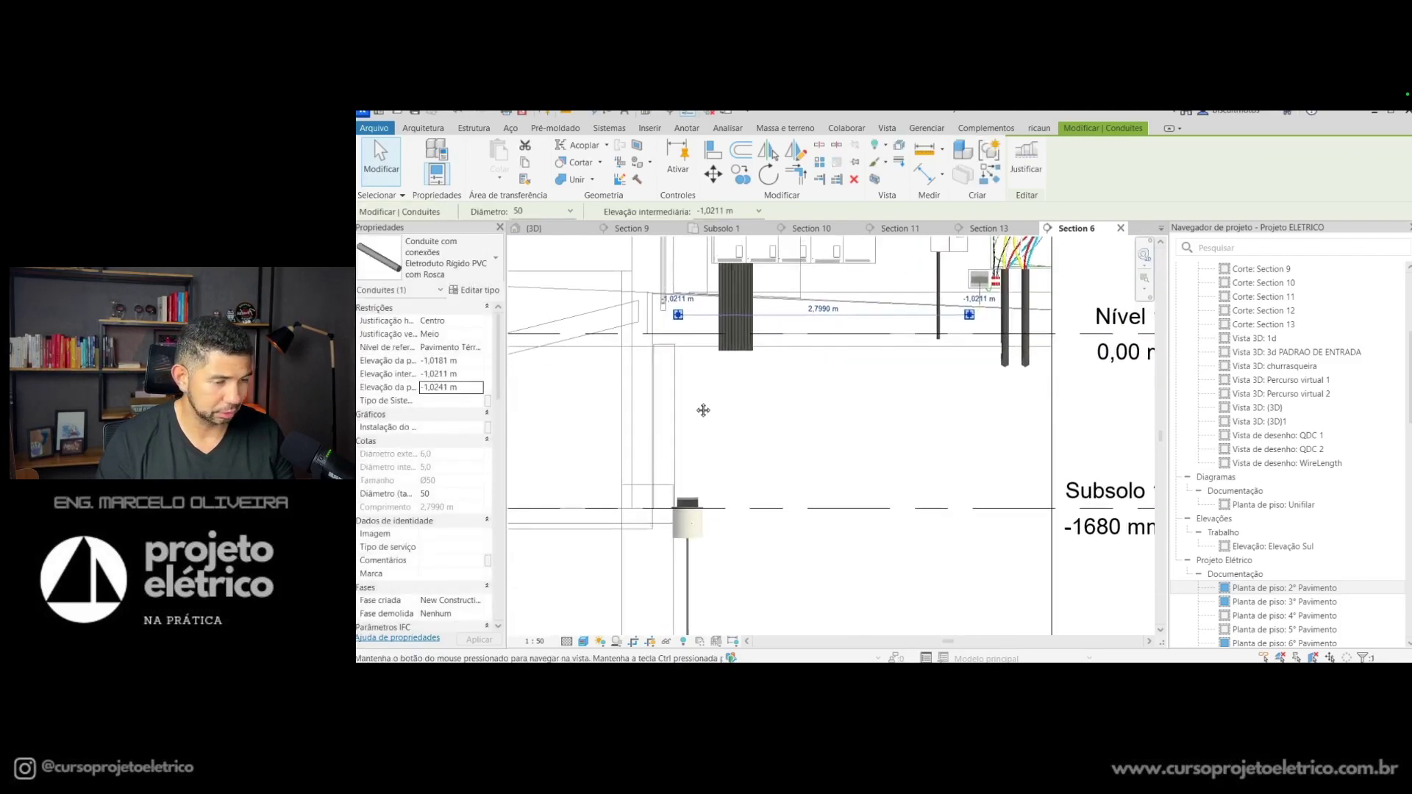
Step: Continue the conduit down with an elbow into the round inspection box at Subsolo 1
right_click(682, 324)
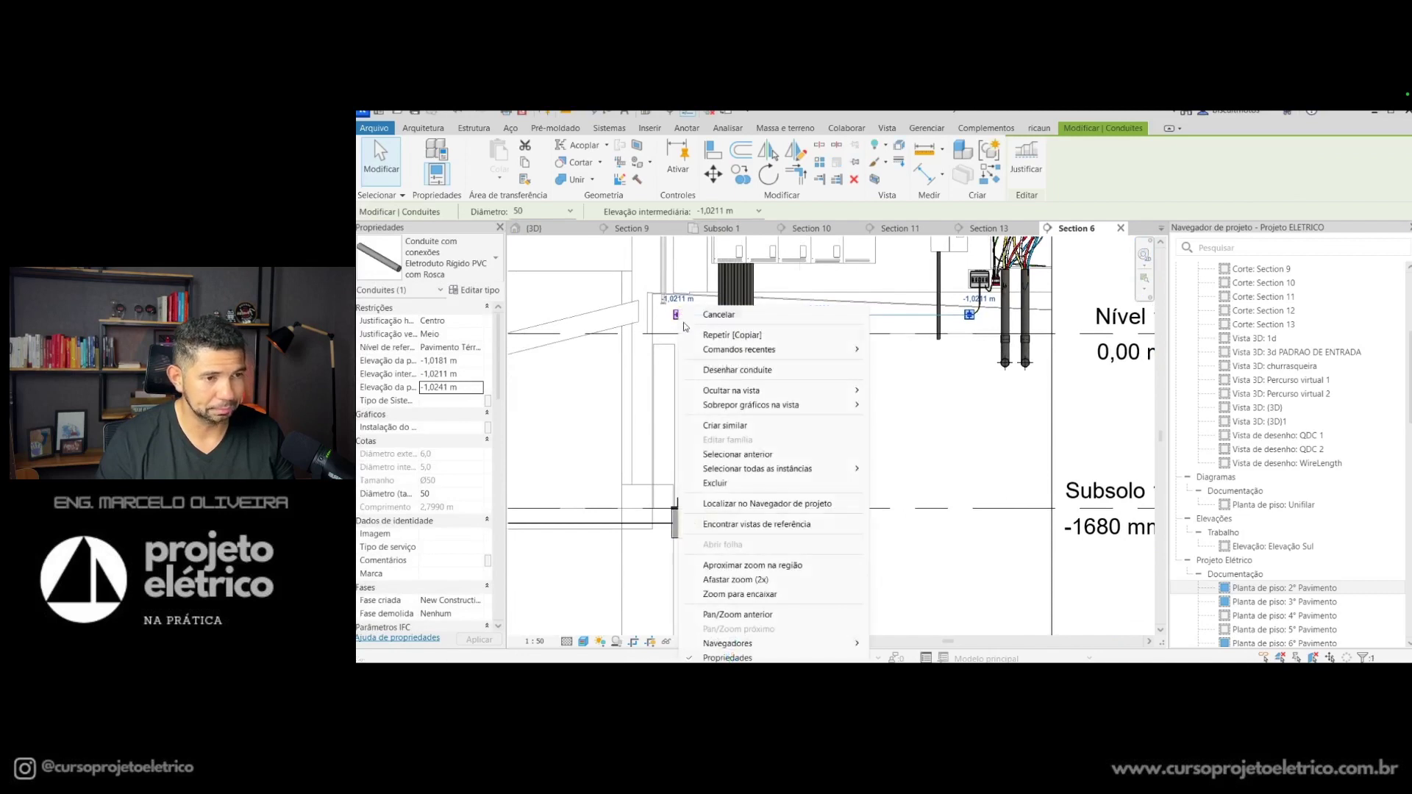
left_click(720, 371)
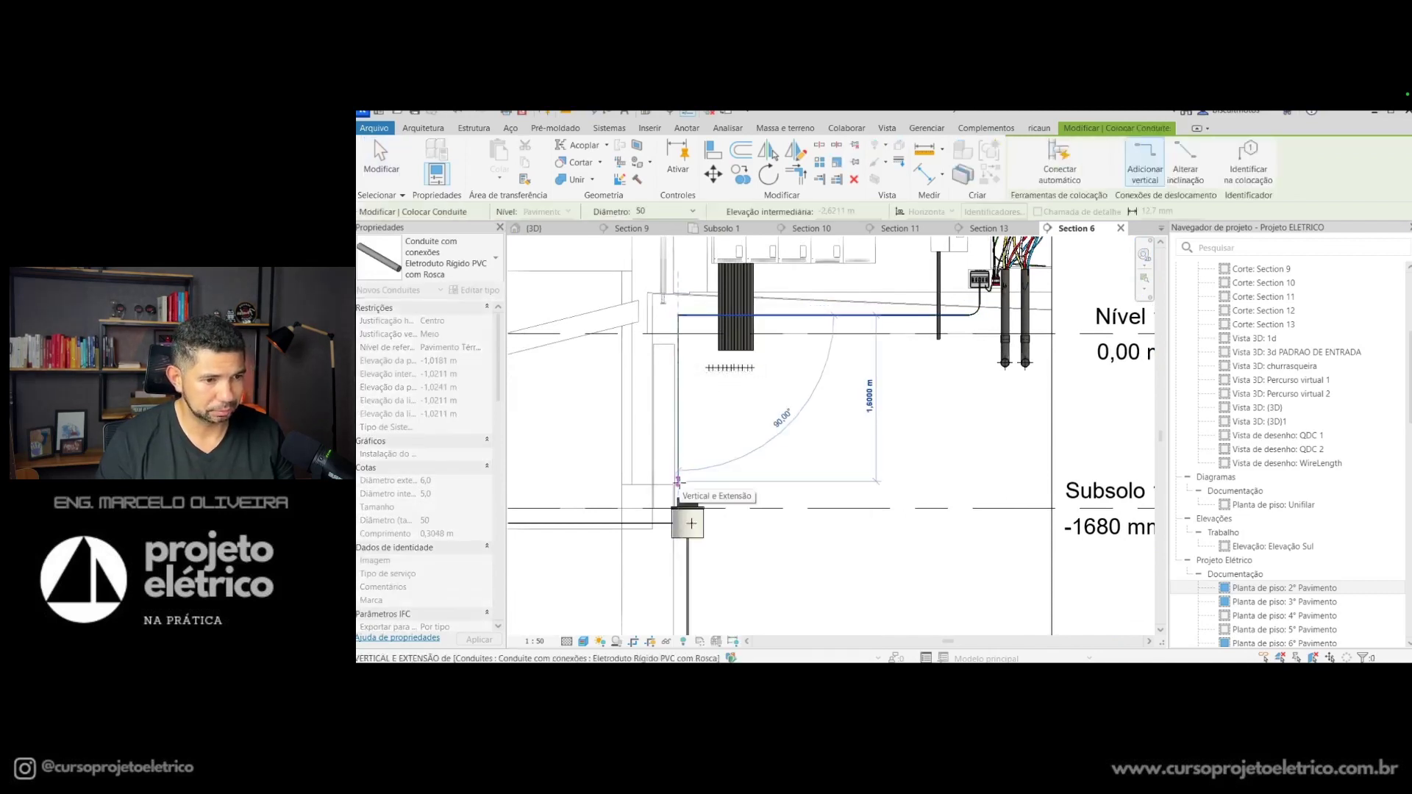
left_click(681, 485)
key("Escape")
key("Escape")
left_click(688, 505)
scroll(688, 518, "up", 2)
Step: Draw a conduit out of the inspection box connector turning upward, then shift it right
scroll(684, 540, "up", 1)
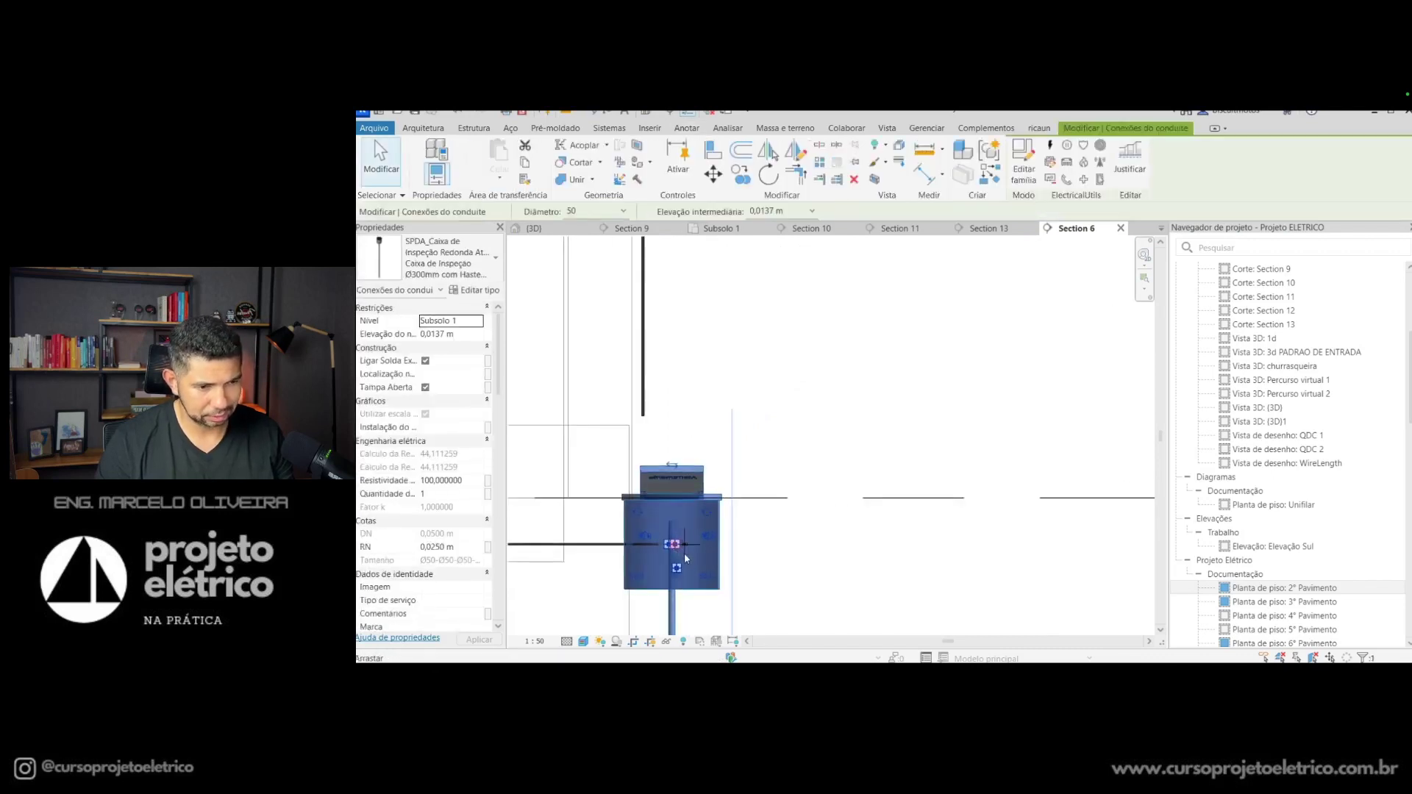
right_click(677, 547)
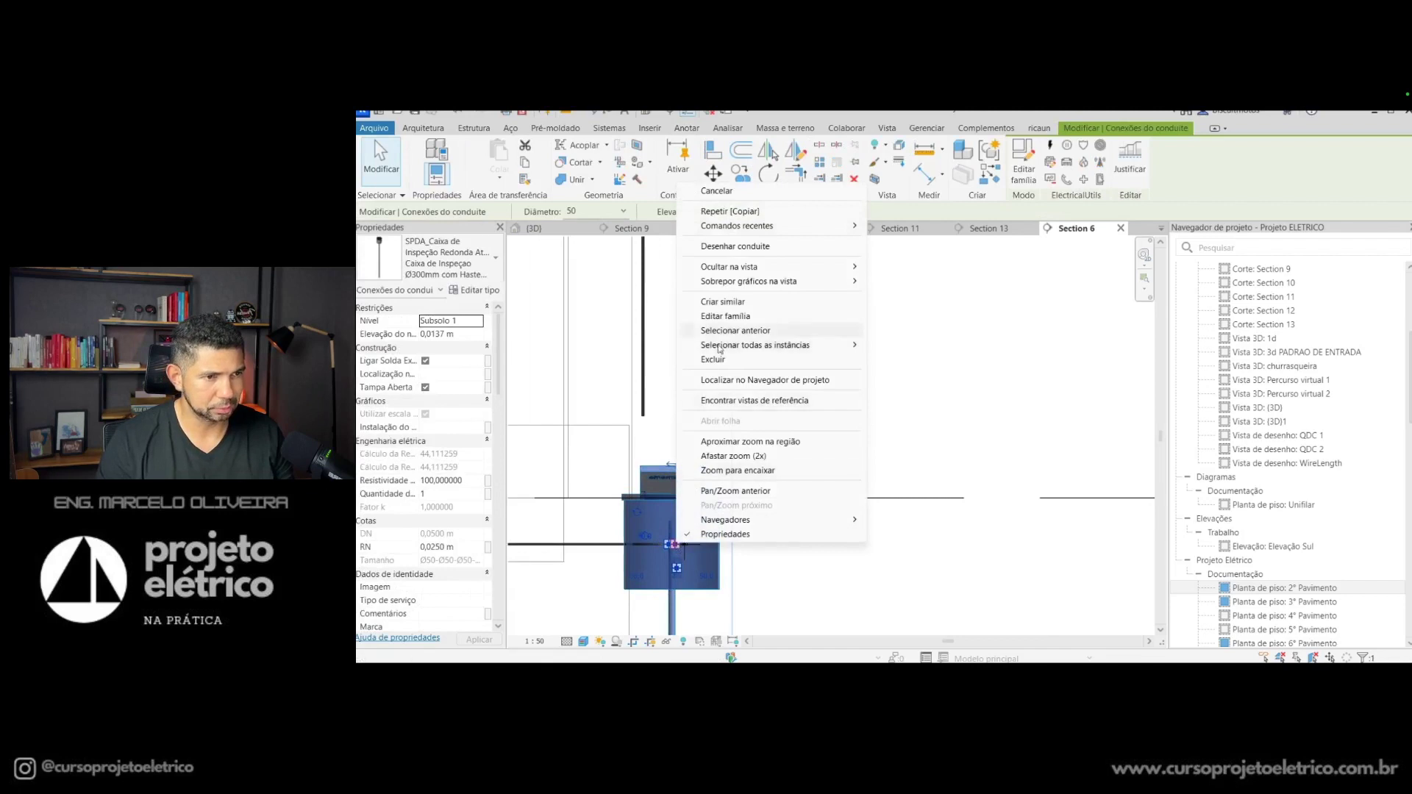
left_click(733, 246)
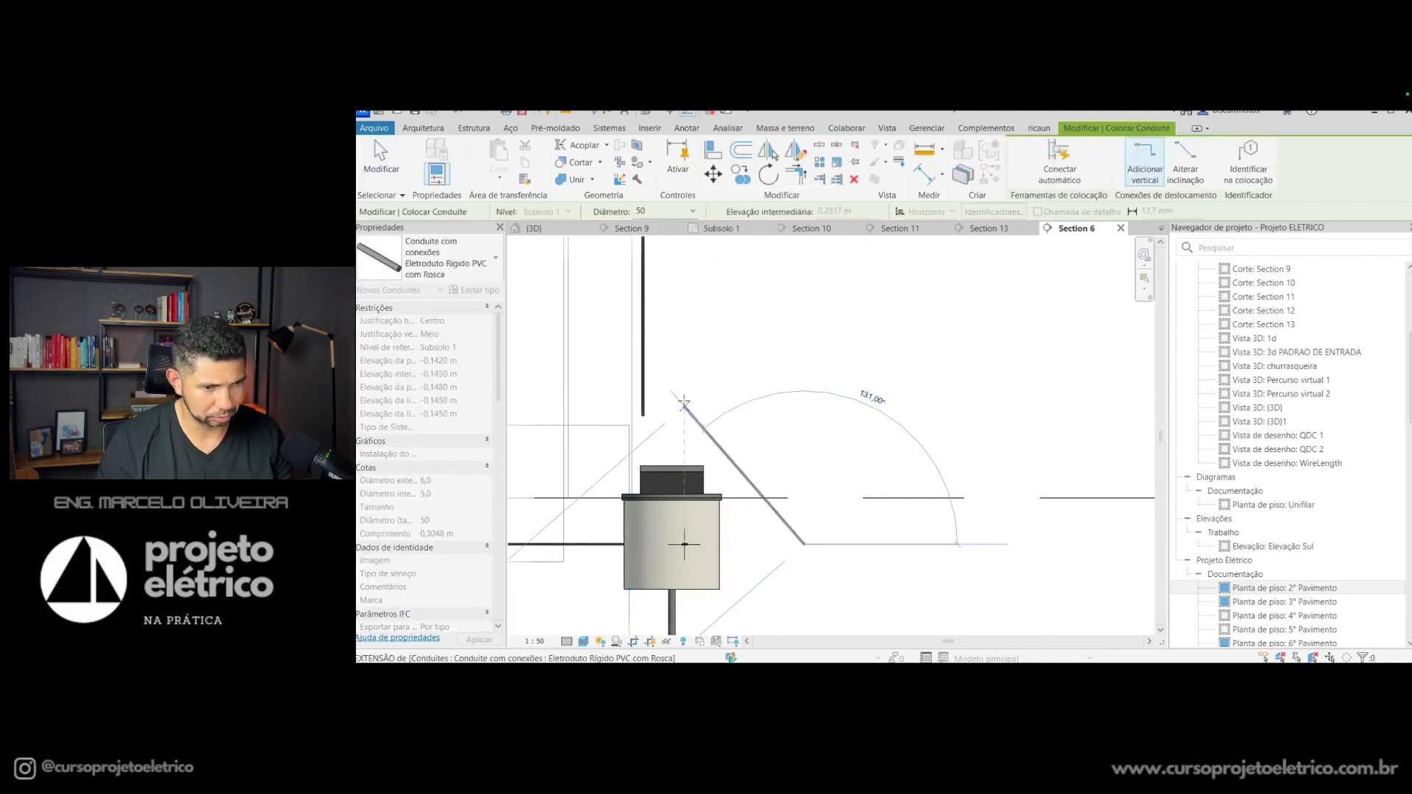
left_click(740, 546)
left_click(737, 442)
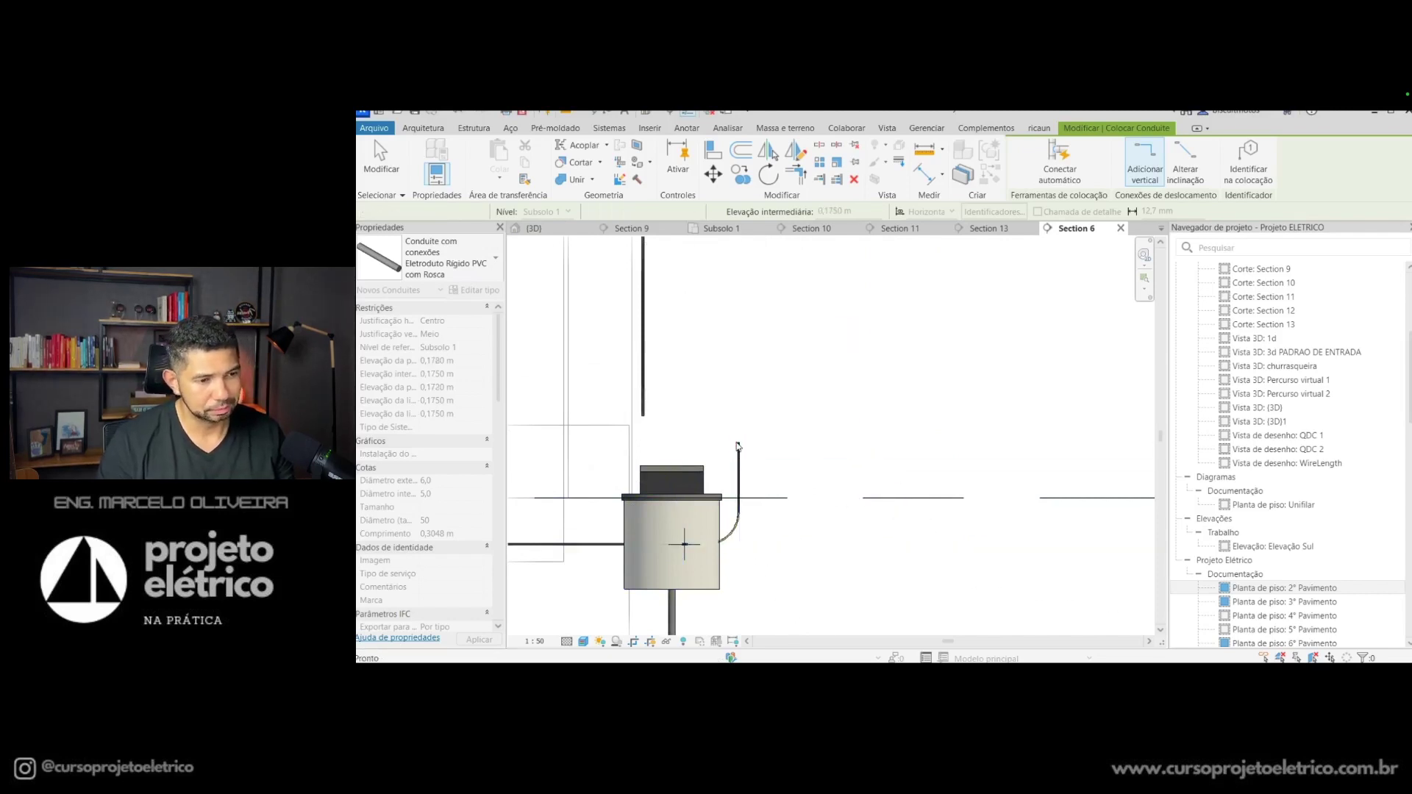
key("Escape")
left_click_drag(648, 384, 742, 396)
left_click_drag(754, 447, 751, 457)
Step: Change the Section 6 view's detail level
scroll(758, 456, "up", 2)
left_click(566, 642)
left_click(573, 601)
scroll(738, 412, "up", 2)
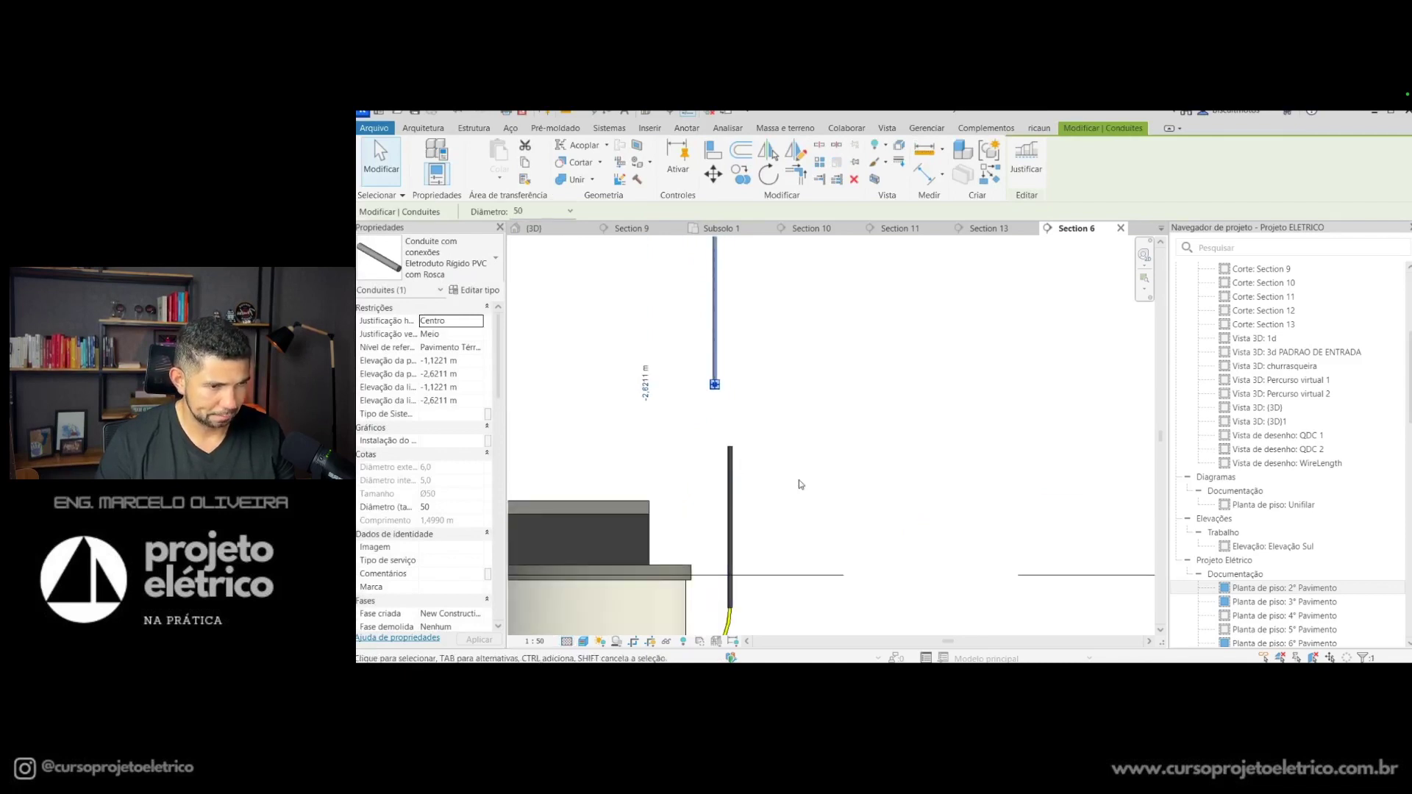
Step: Align the lower conduit with the upper one (AL) and join the two runs
key("a")
key("l")
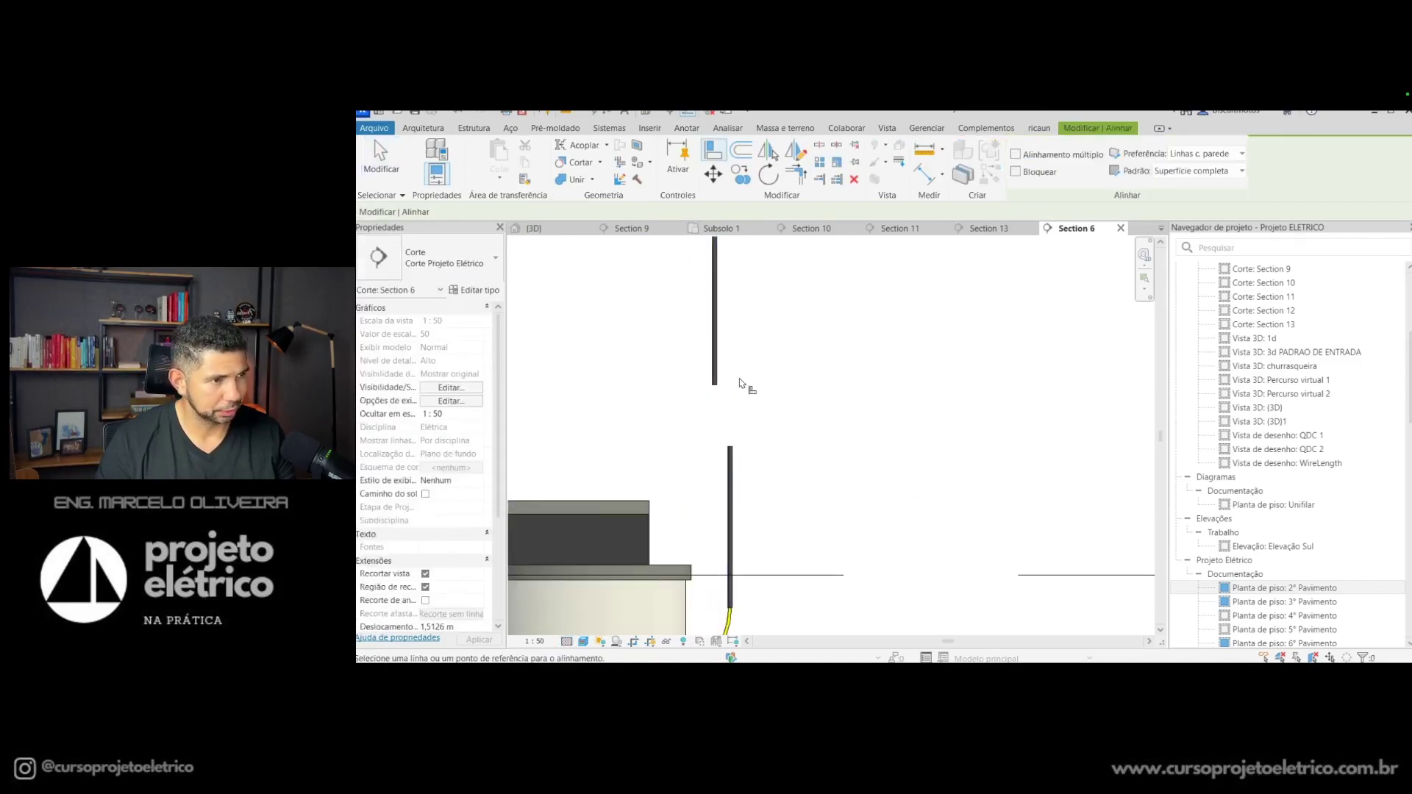
left_click(732, 471)
key("Escape")
left_click(716, 464)
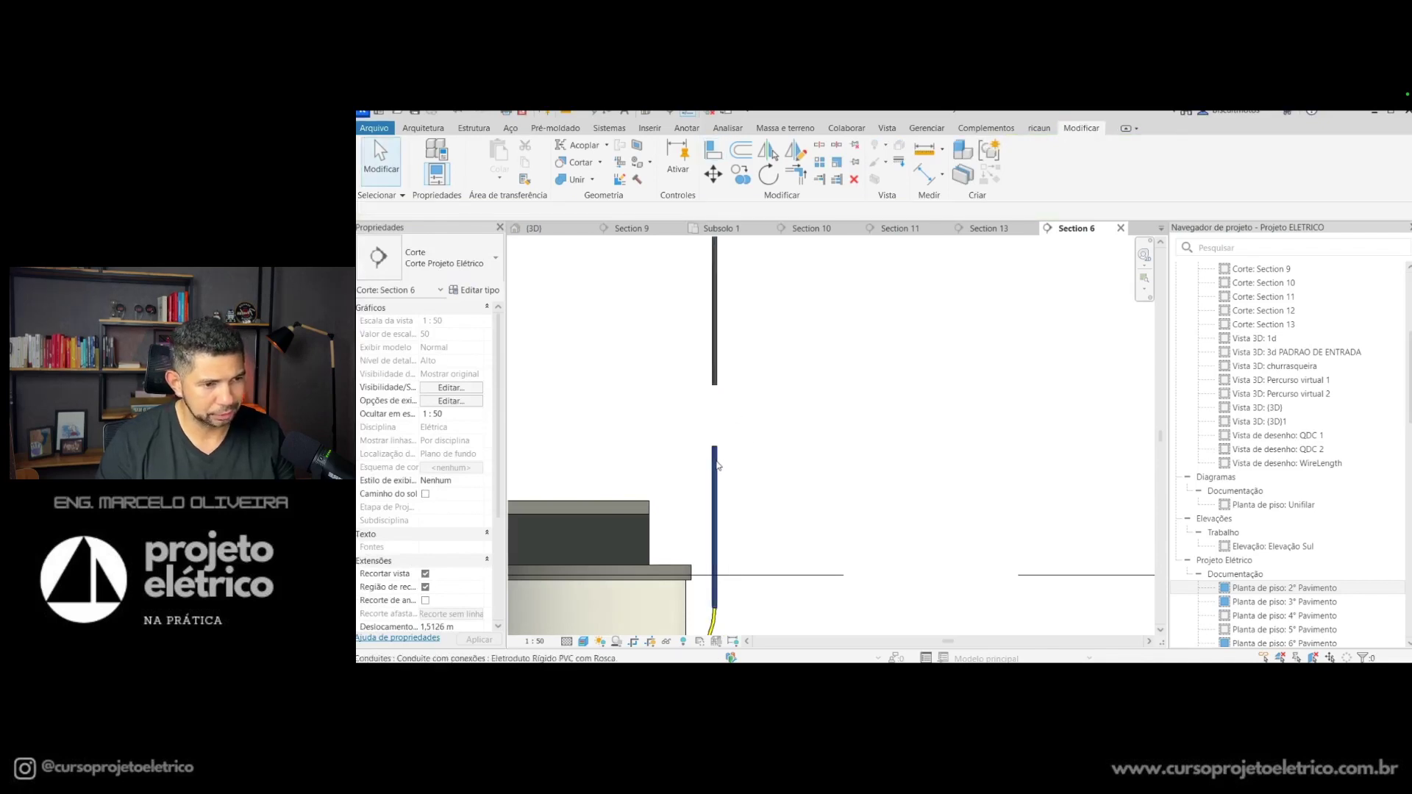
left_click(716, 454)
right_click(714, 447)
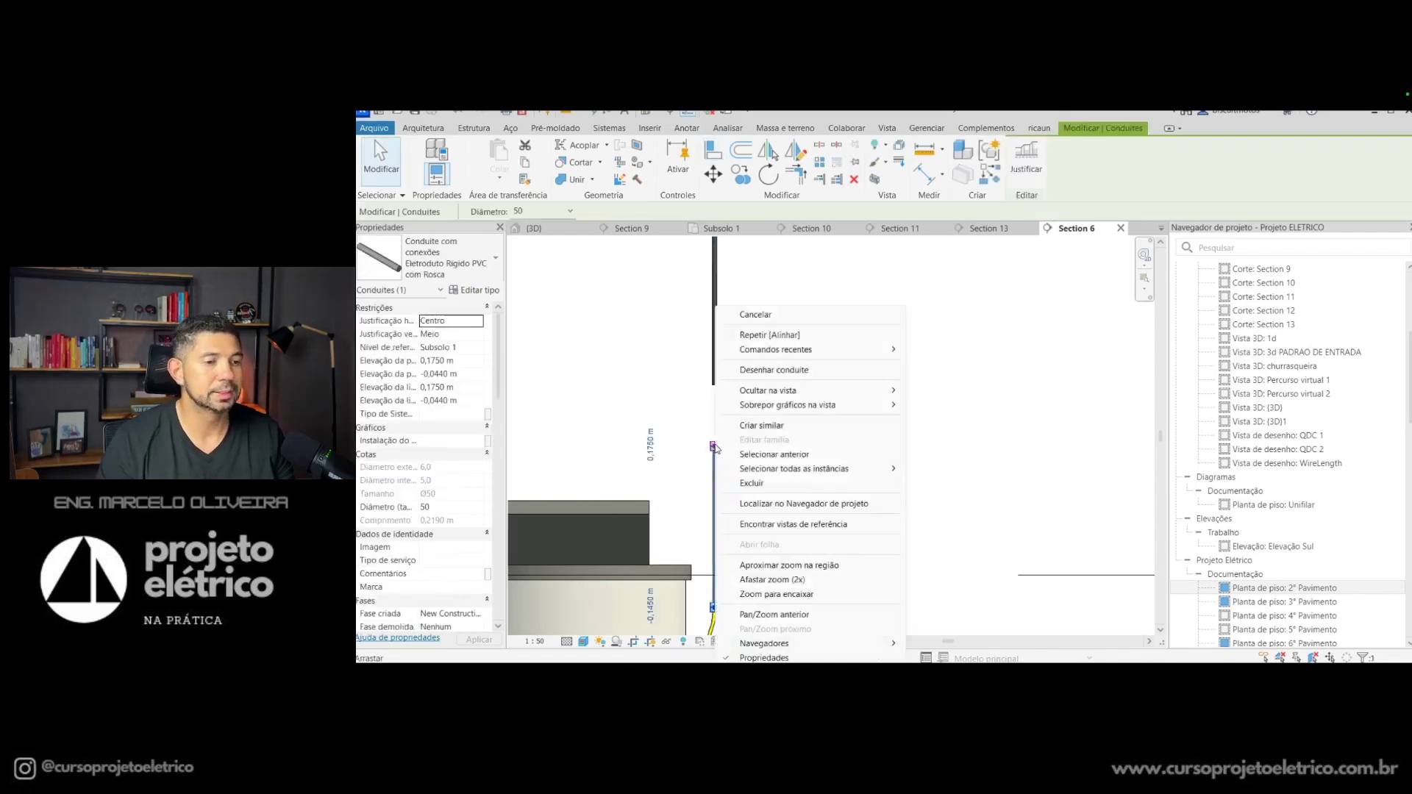
left_click(768, 371)
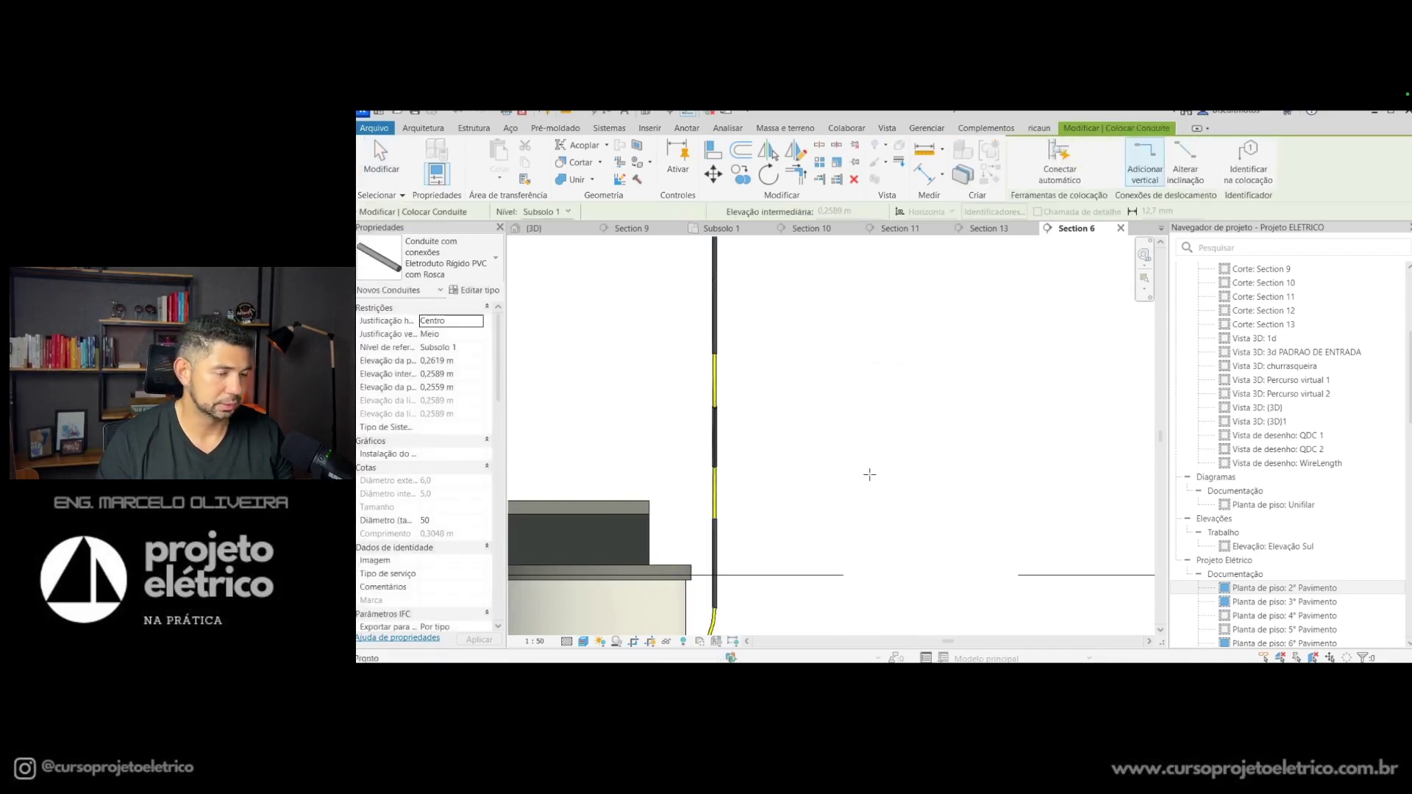
key("Escape")
key("Escape")
Step: Check the joined conduit and BEP box, then review the run in the 3D view
scroll(842, 504, "down", 1)
scroll(867, 537, "down", 1)
scroll(905, 398, "down", 1)
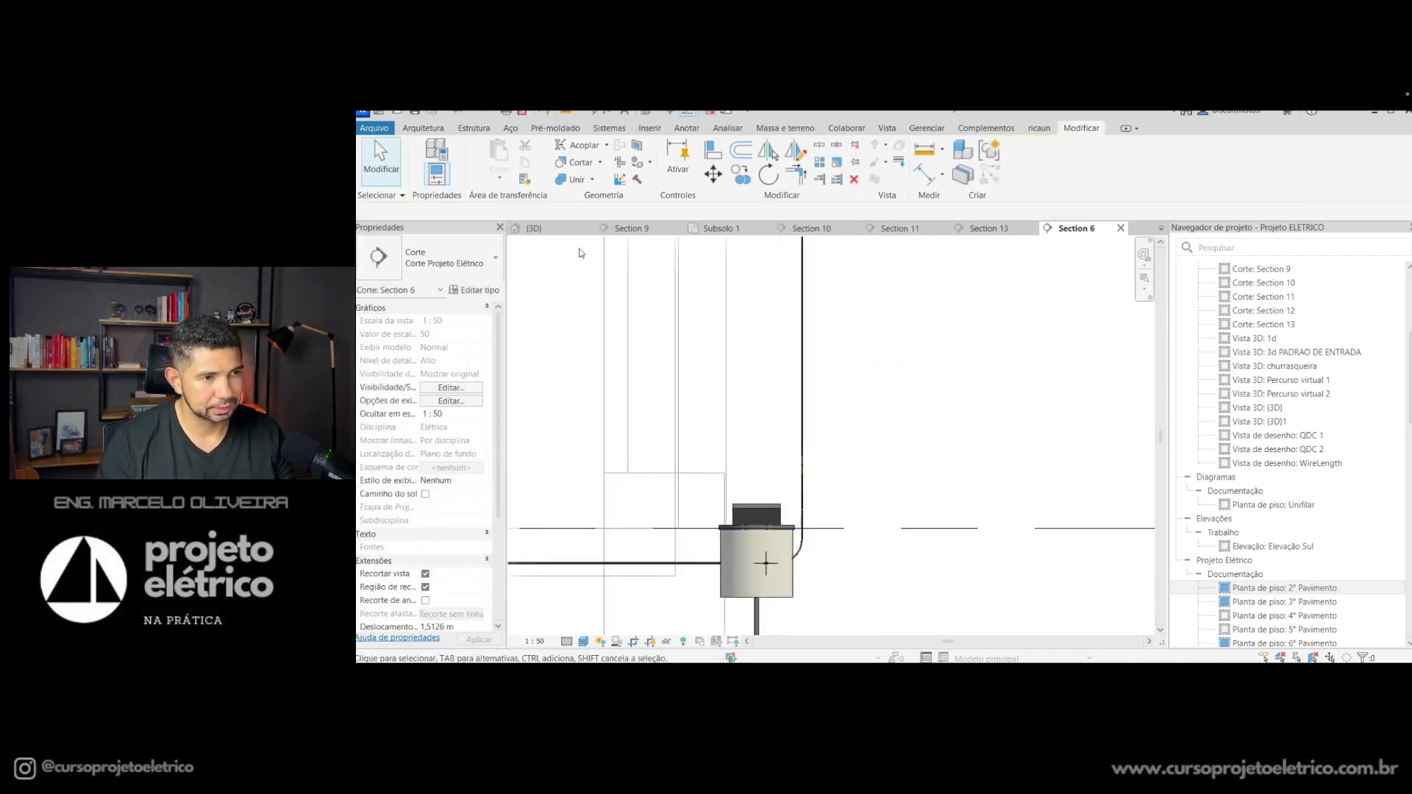
scroll(851, 478, "down", 3)
scroll(866, 487, "down", 1)
scroll(949, 388, "up", 2)
scroll(758, 529, "up", 1)
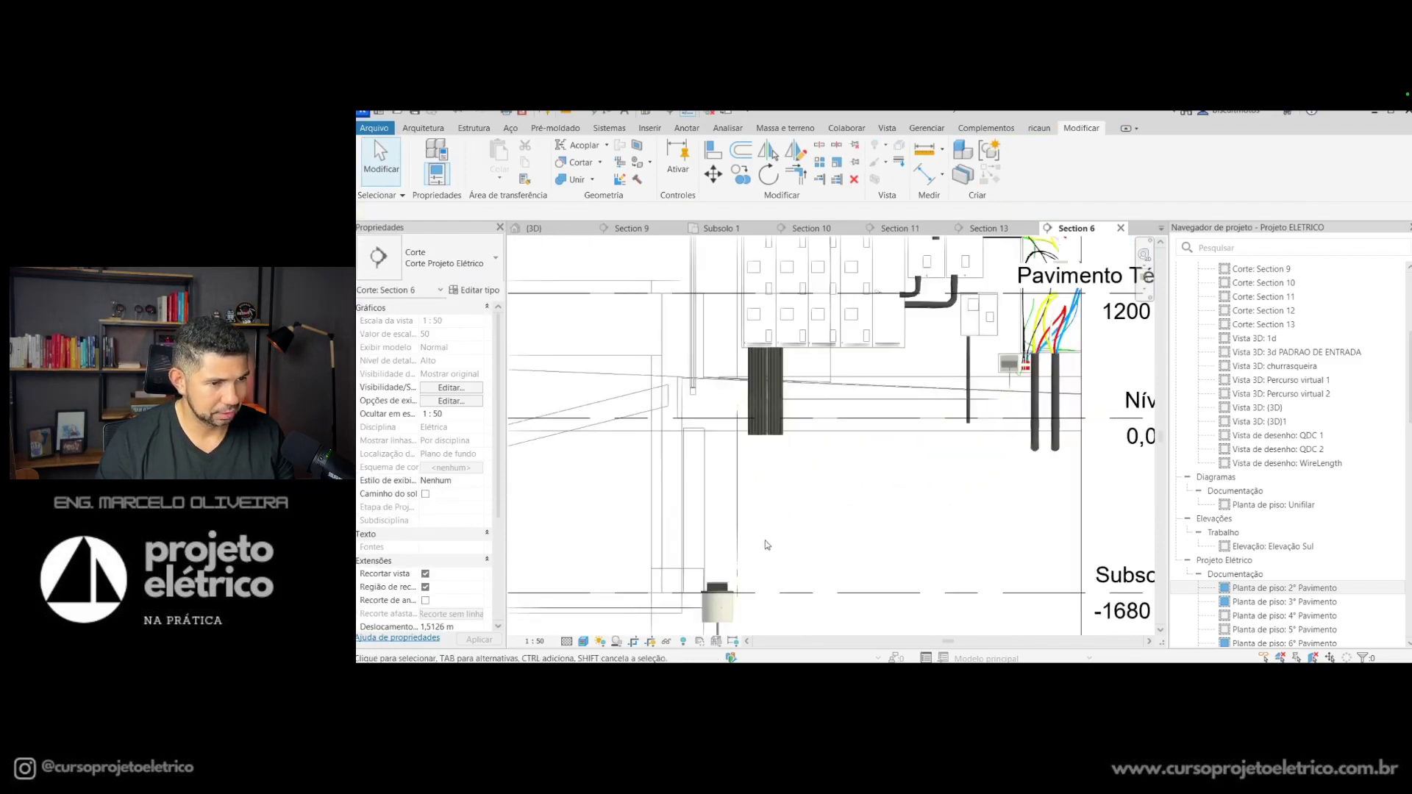
left_click(732, 609)
scroll(721, 611, "up", 1)
scroll(1057, 354, "up", 2)
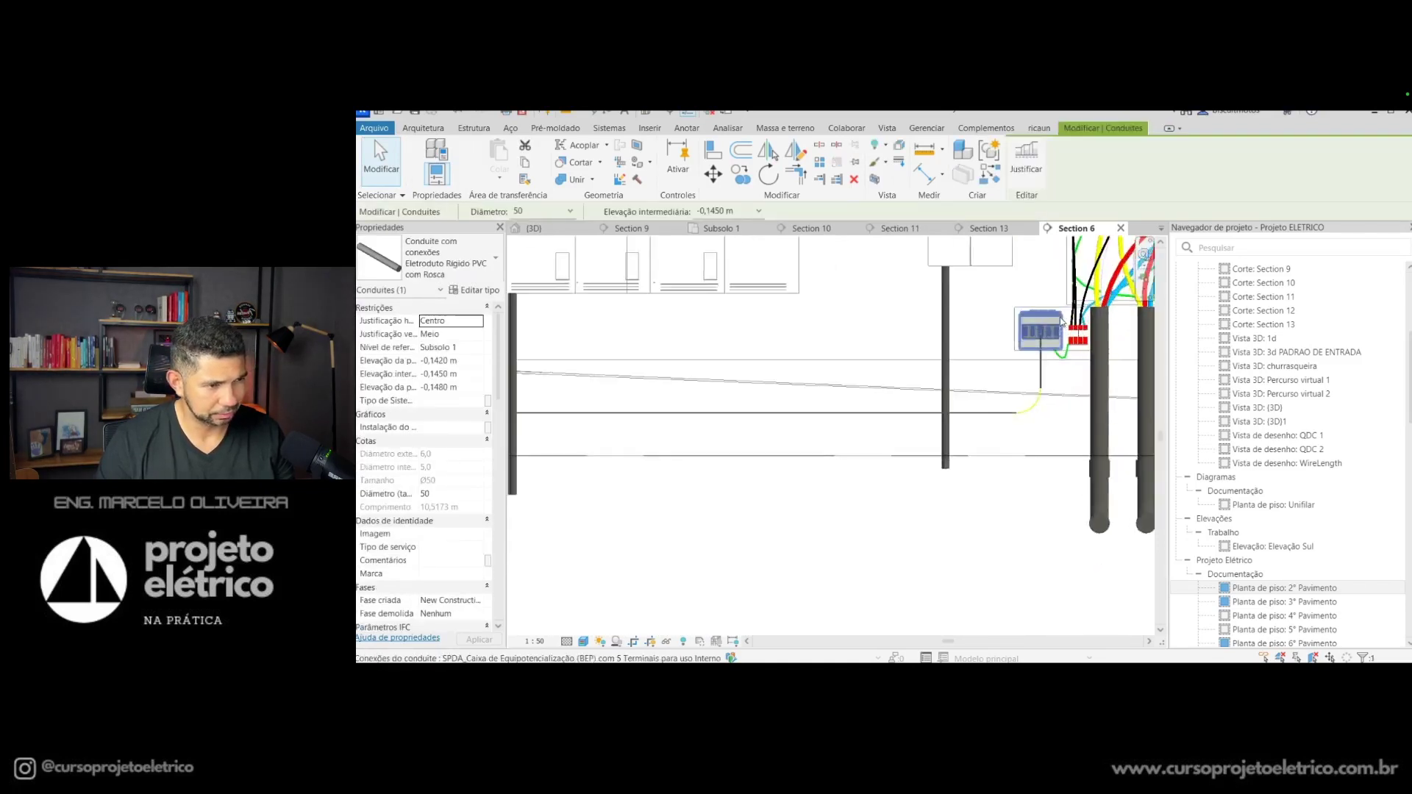
scroll(1057, 353, "up", 1)
left_click(1022, 342)
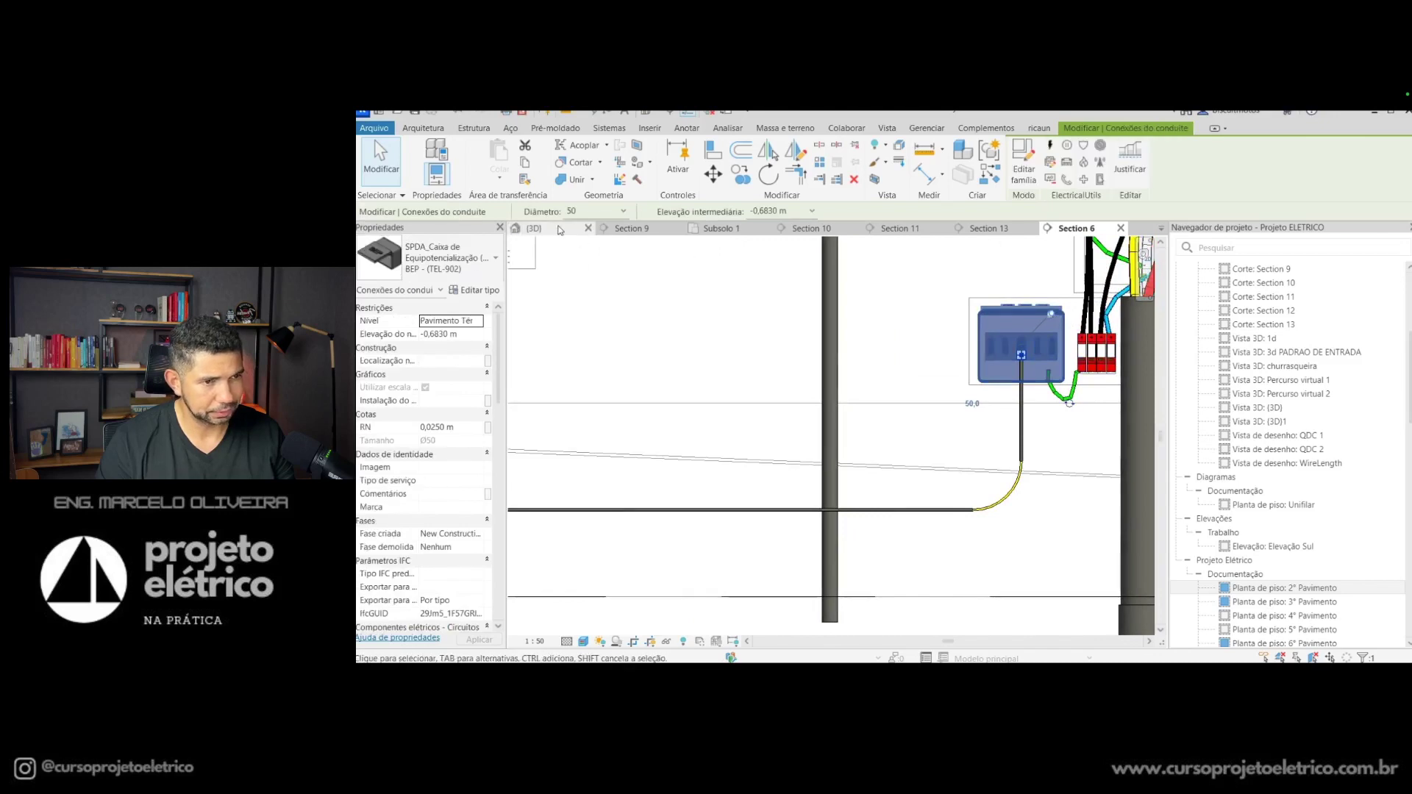
left_click(534, 229)
middle_click_drag(949, 537, 965, 545, "shift")
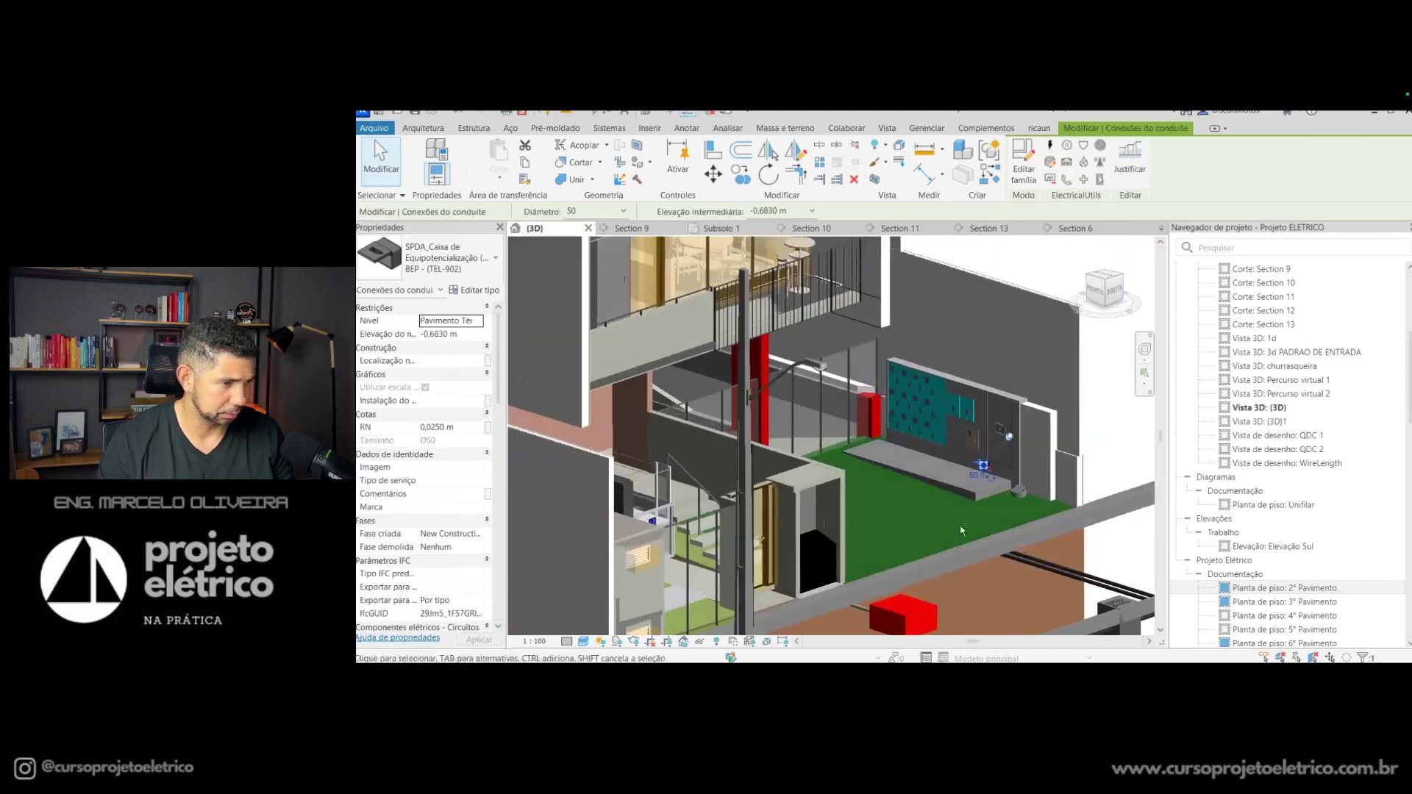
Step: Zoom in, clear the selection, and select the conduit below the BEP box
scroll(966, 545, "up", 2)
scroll(963, 526, "up", 2)
scroll(961, 505, "up", 1)
key("Escape")
scroll(957, 489, "up", 3)
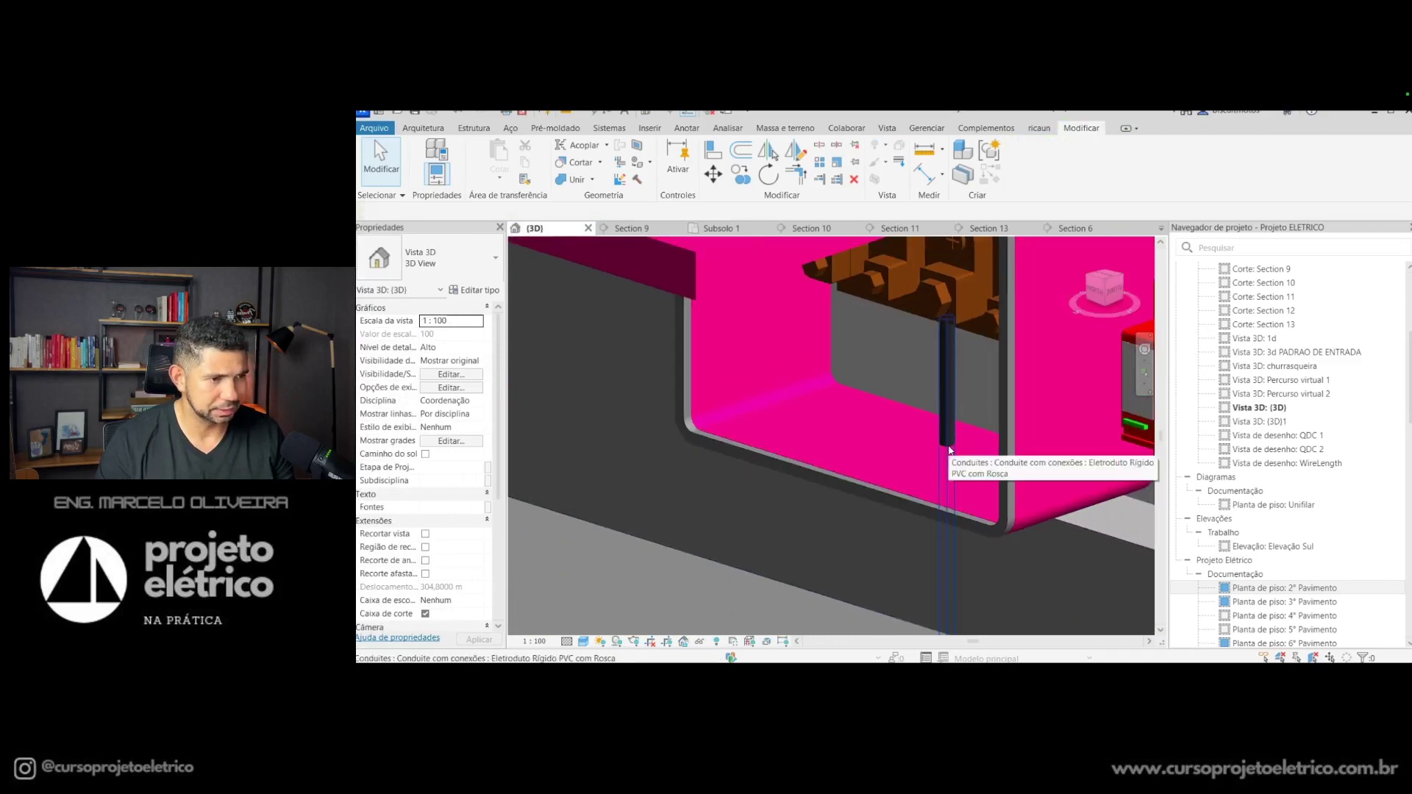
left_click(949, 450)
scroll(948, 456, "down", 3)
scroll(957, 478, "down", 1)
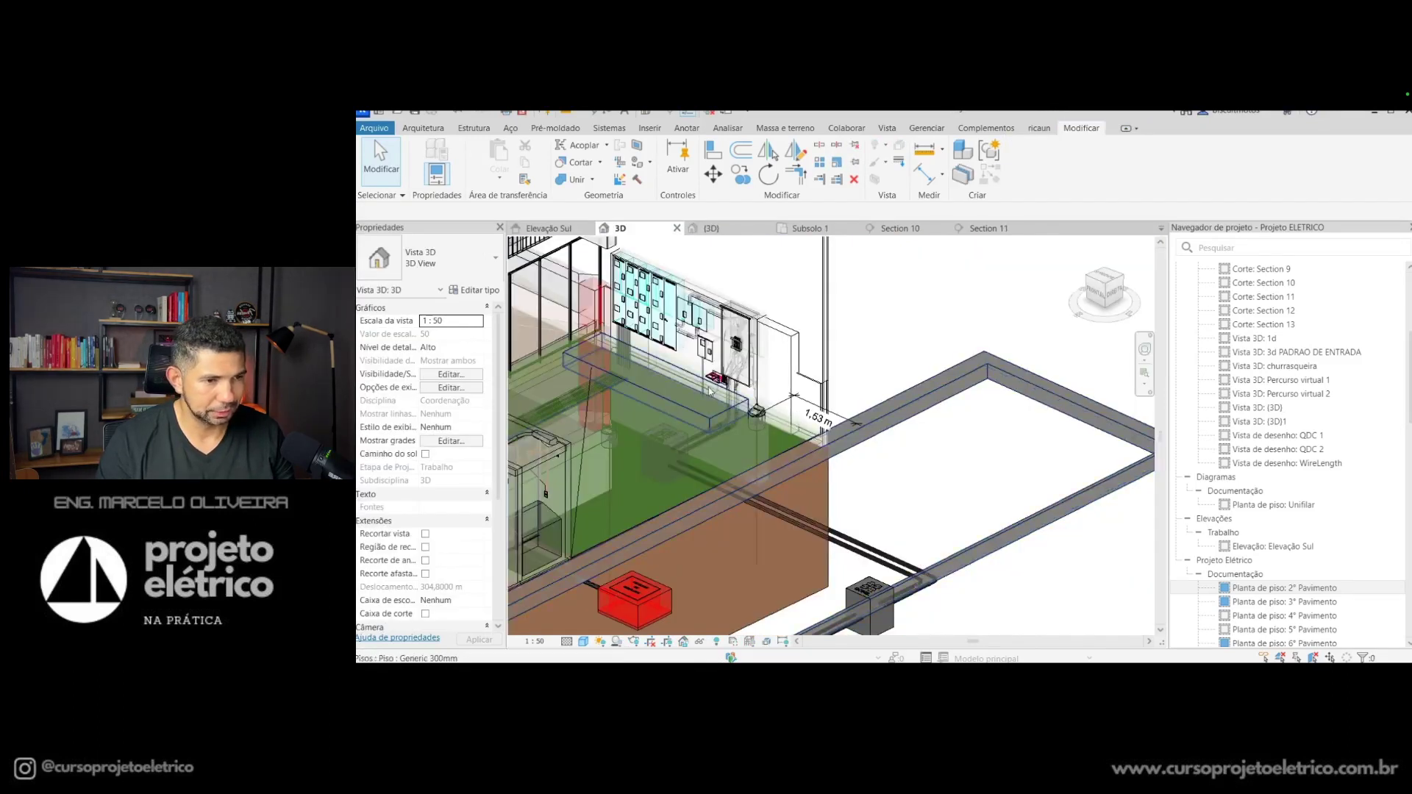
Step: Select the BEP box and follow the conduit run toward the inspection box
scroll(710, 393, "up", 2)
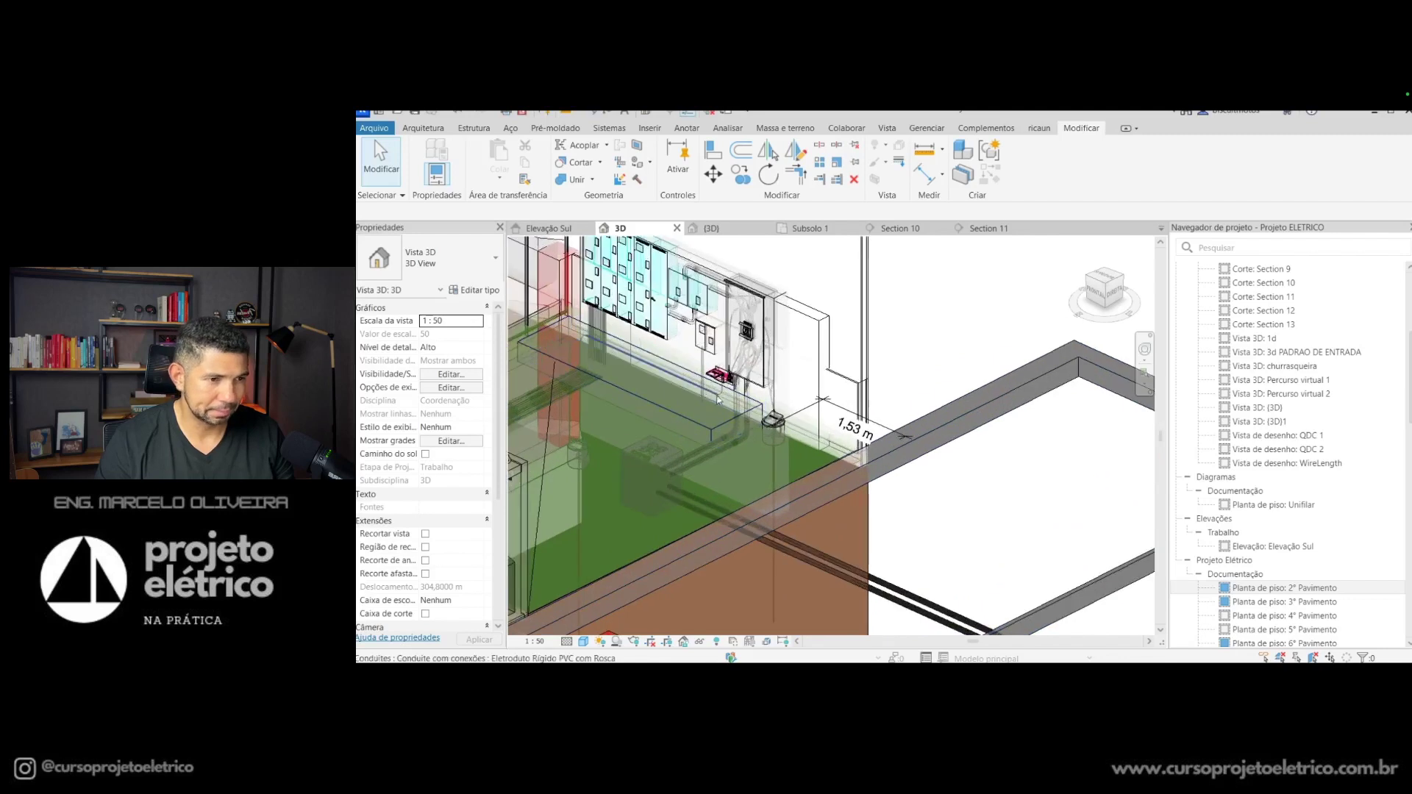
scroll(711, 397, "up", 3)
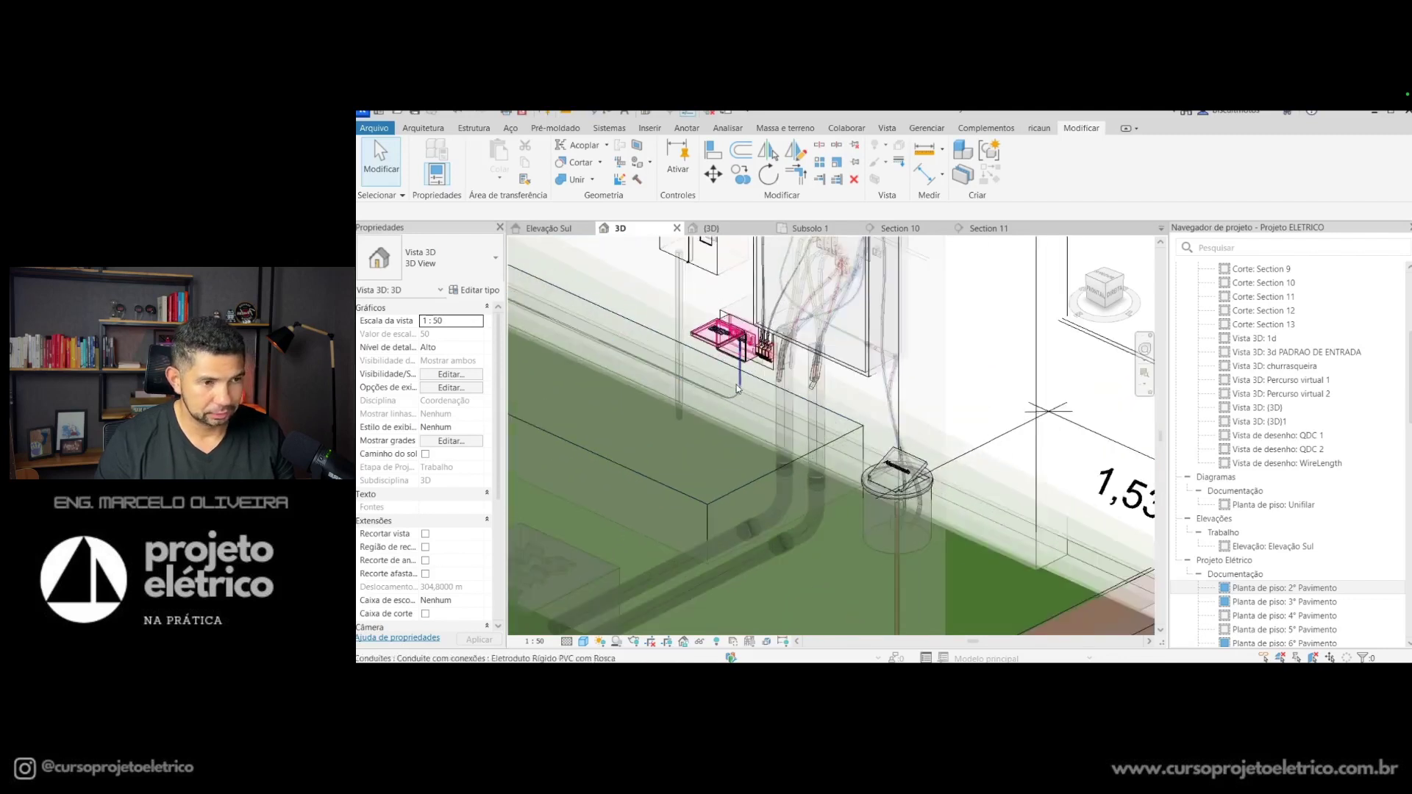
left_click(739, 390)
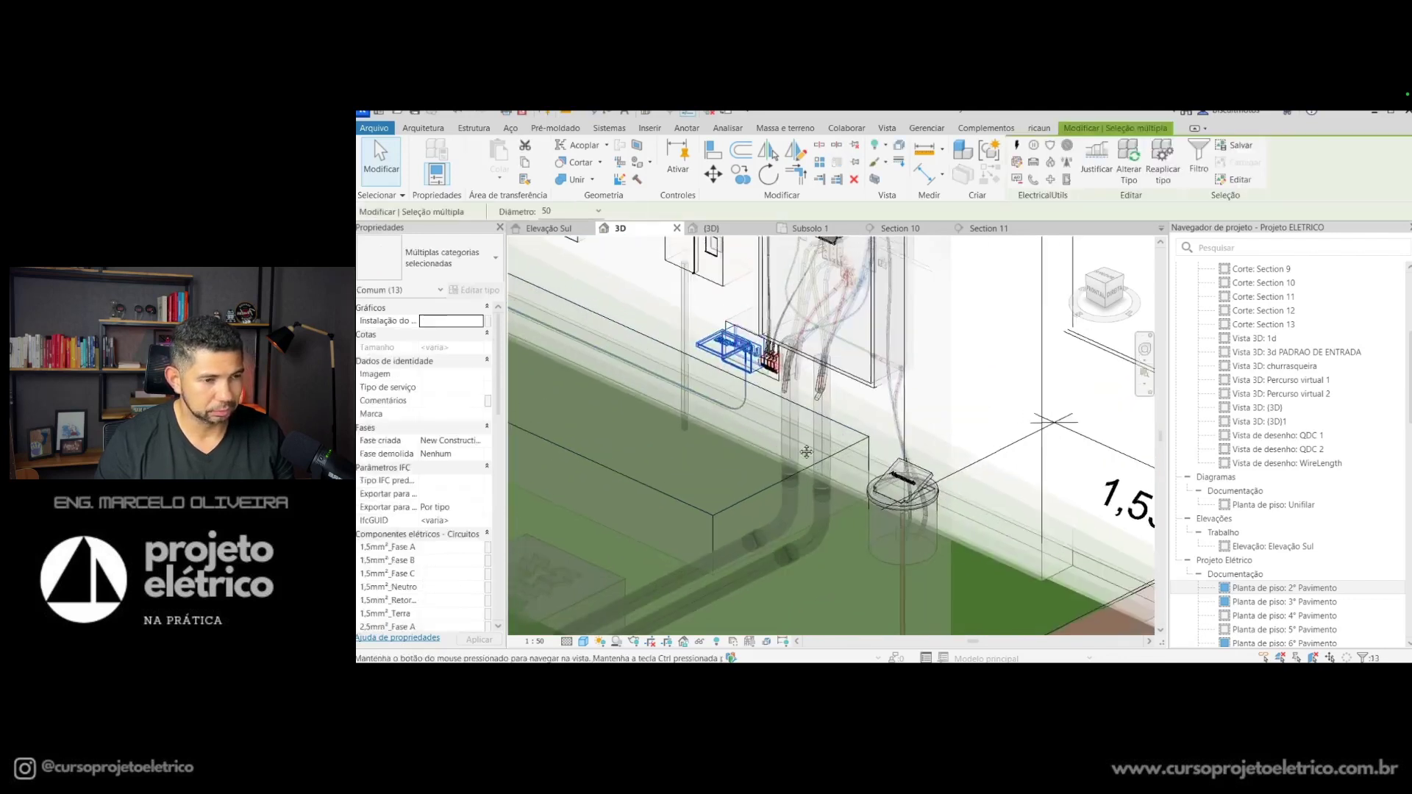
middle_click_drag(740, 390, 876, 452)
scroll(876, 452, "up", 2)
scroll(876, 452, "up", 2)
mouse_move(819, 502)
middle_mouse_down()
mouse_move(1041, 559)
mouse_move(942, 633)
middle_mouse_up()
scroll(767, 301, "up", 3)
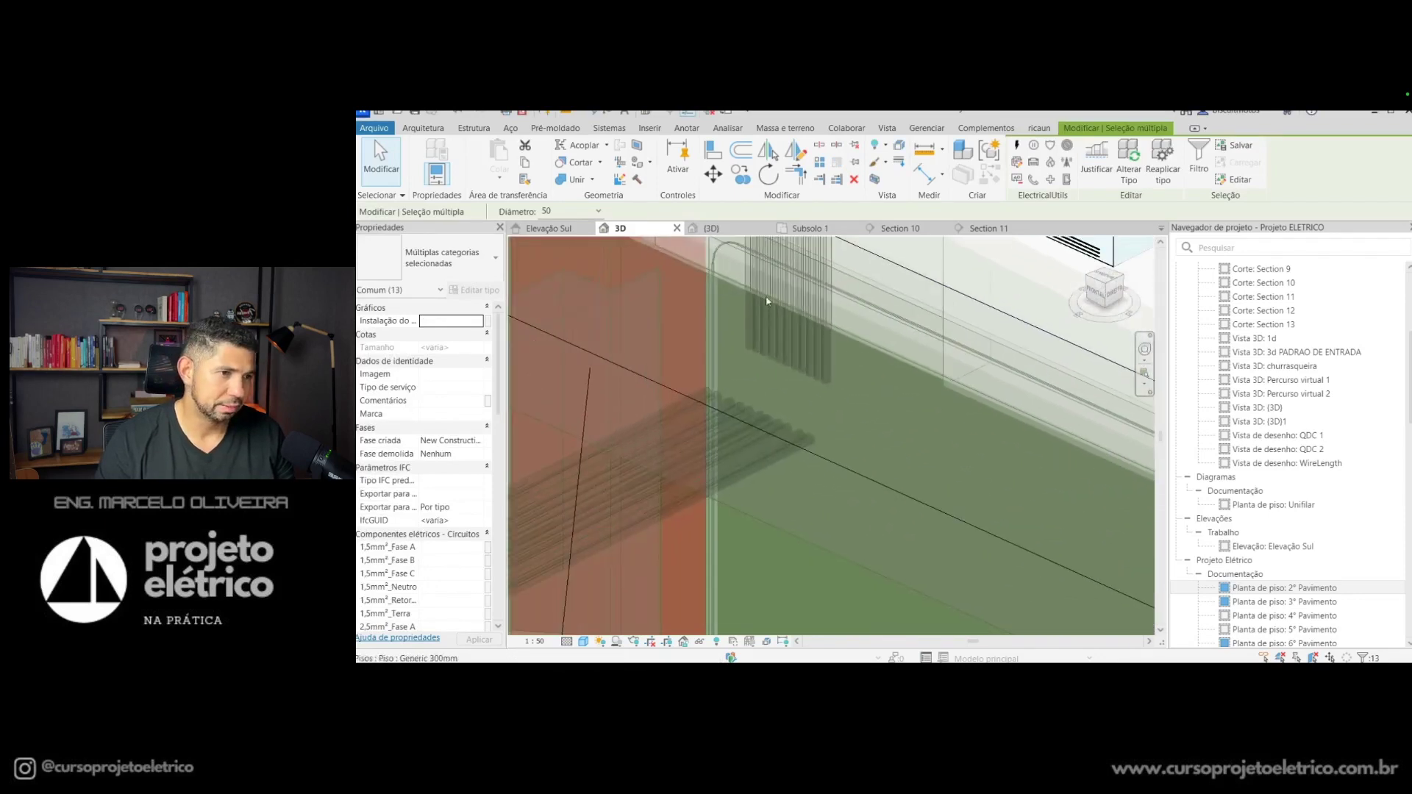
mouse_move(690, 370)
middle_mouse_down("shift")
mouse_move(720, 476)
mouse_move(700, 459)
middle_mouse_up("shift")
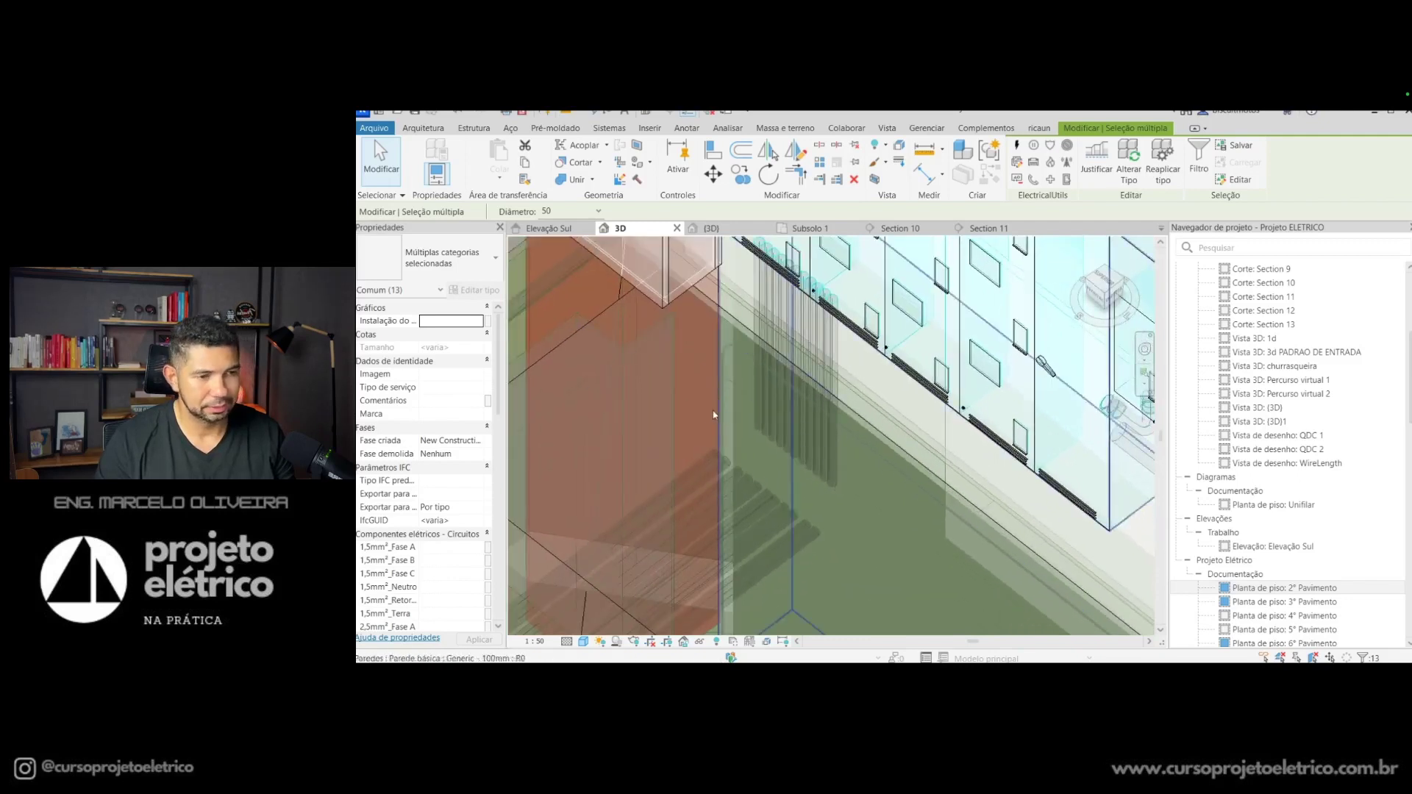
Step: Zoom in close on the round grounding inspection box
scroll(817, 383, "up", 3)
scroll(787, 404, "up", 2)
scroll(767, 421, "up", 2)
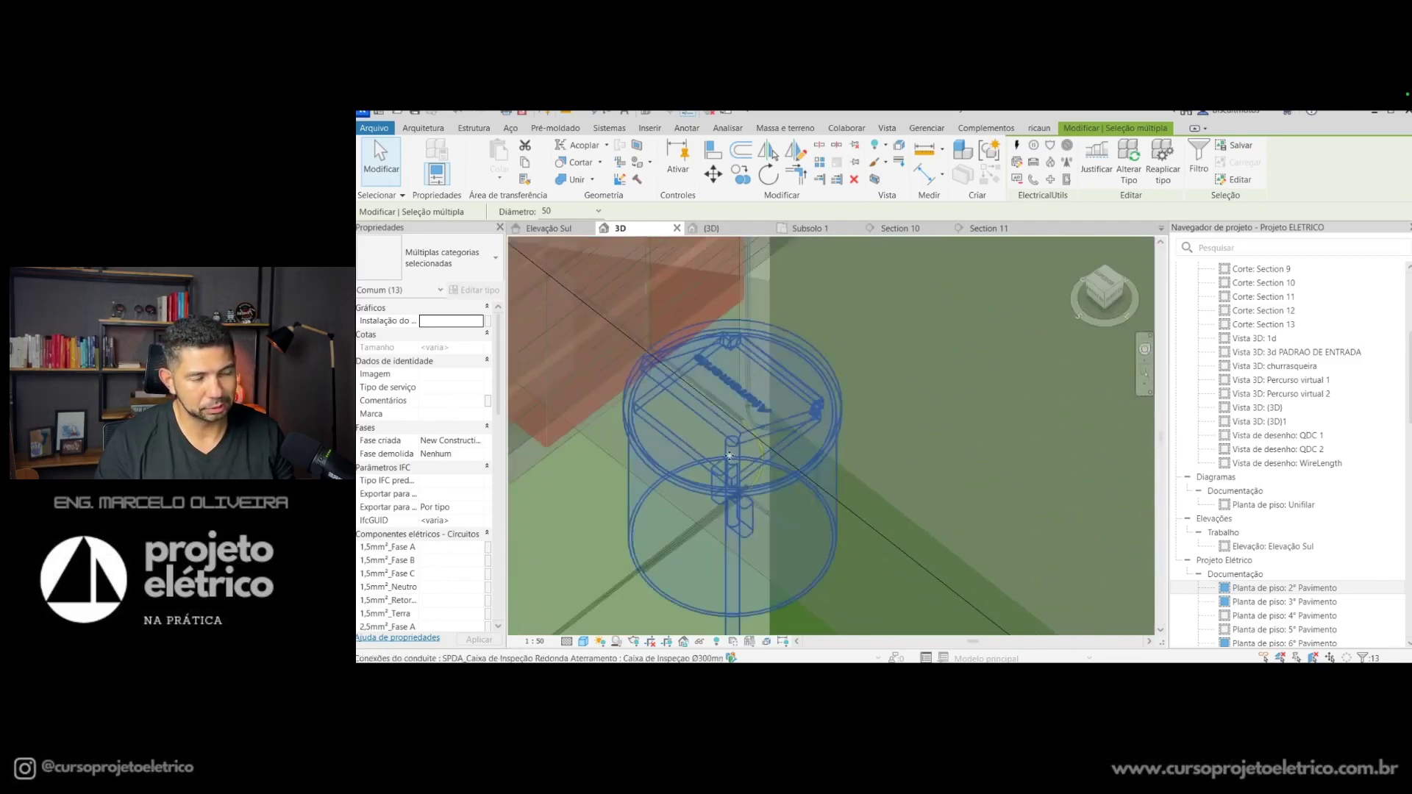
scroll(730, 455, "up", 2)
scroll(735, 459, "up", 1)
scroll(773, 473, "up", 2)
scroll(772, 499, "up", 2)
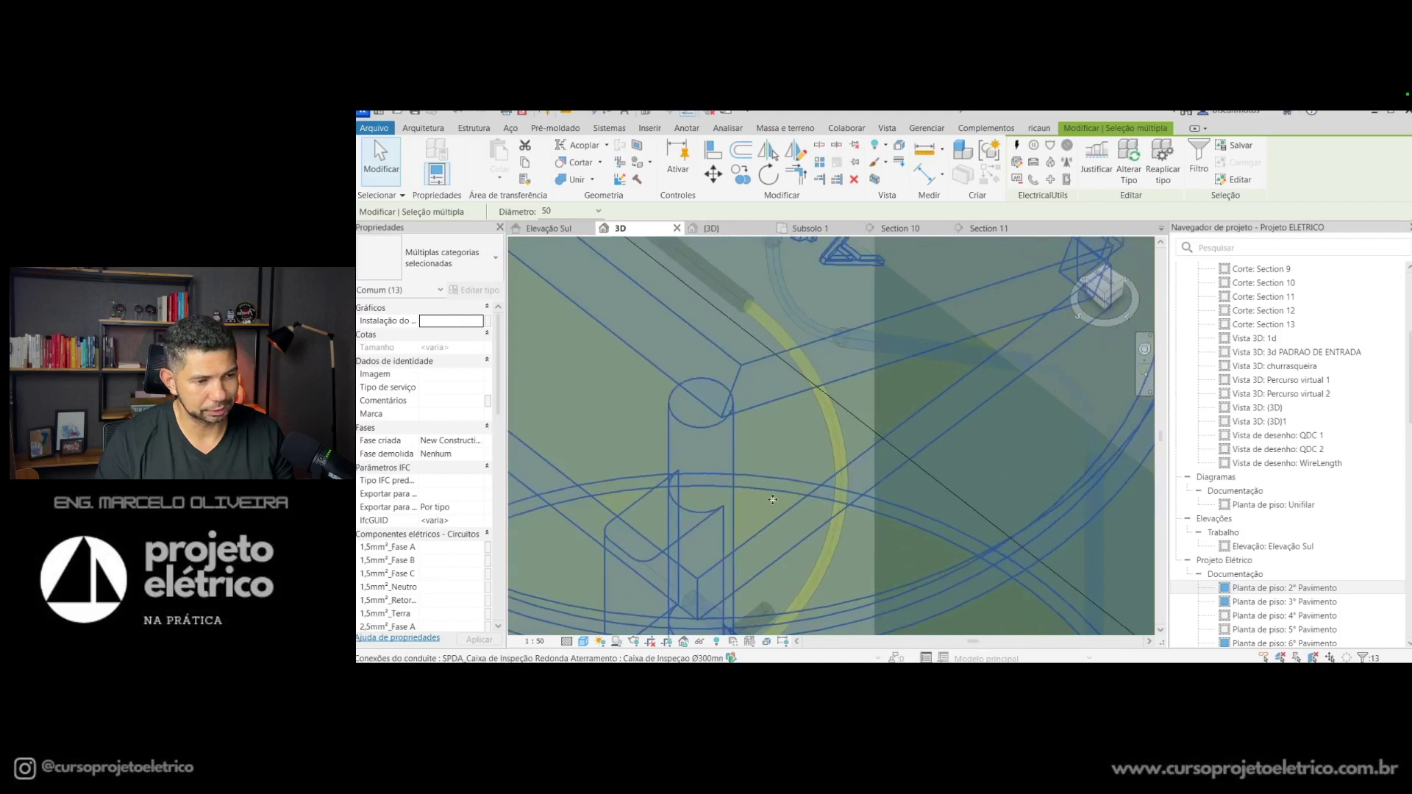
scroll(772, 500, "down", 2)
middle_click_drag(773, 498, 723, 365)
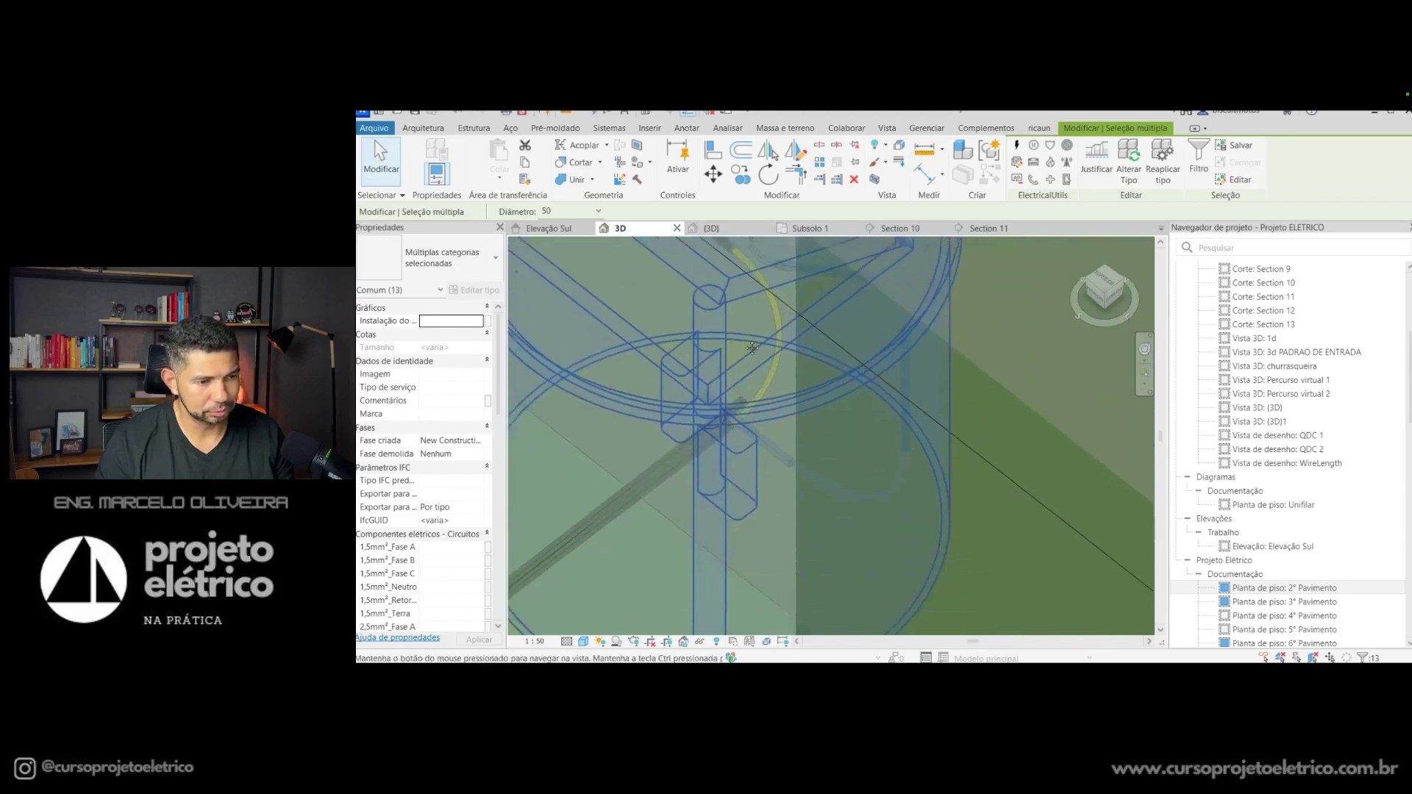
scroll(723, 367, "down", 2)
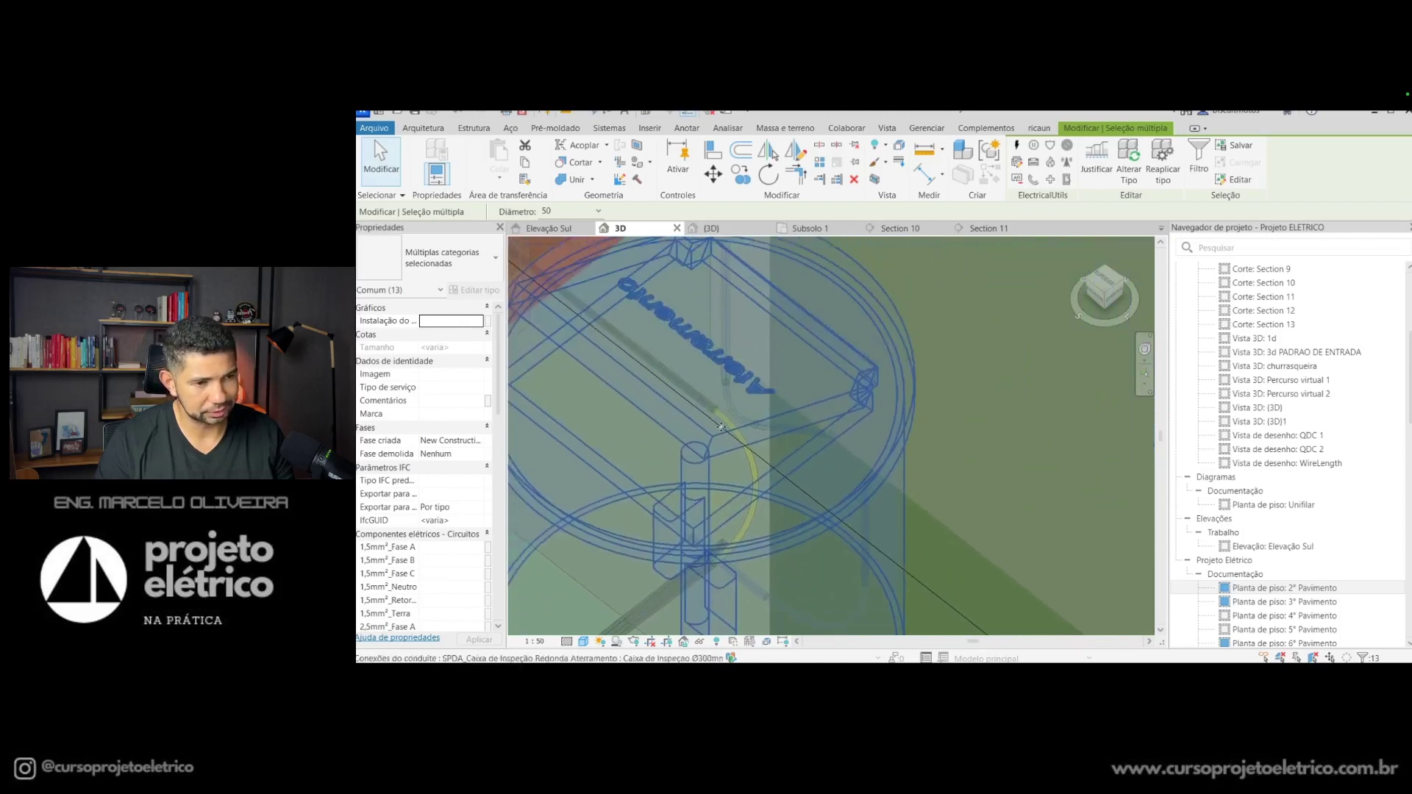
scroll(720, 381, "up", 2)
Step: Select the conduit at the inspection box and orbit around its bend
left_click(721, 356)
mouse_move(721, 356)
middle_mouse_down("shift")
mouse_move(733, 476)
mouse_move(720, 430)
middle_mouse_up("shift")
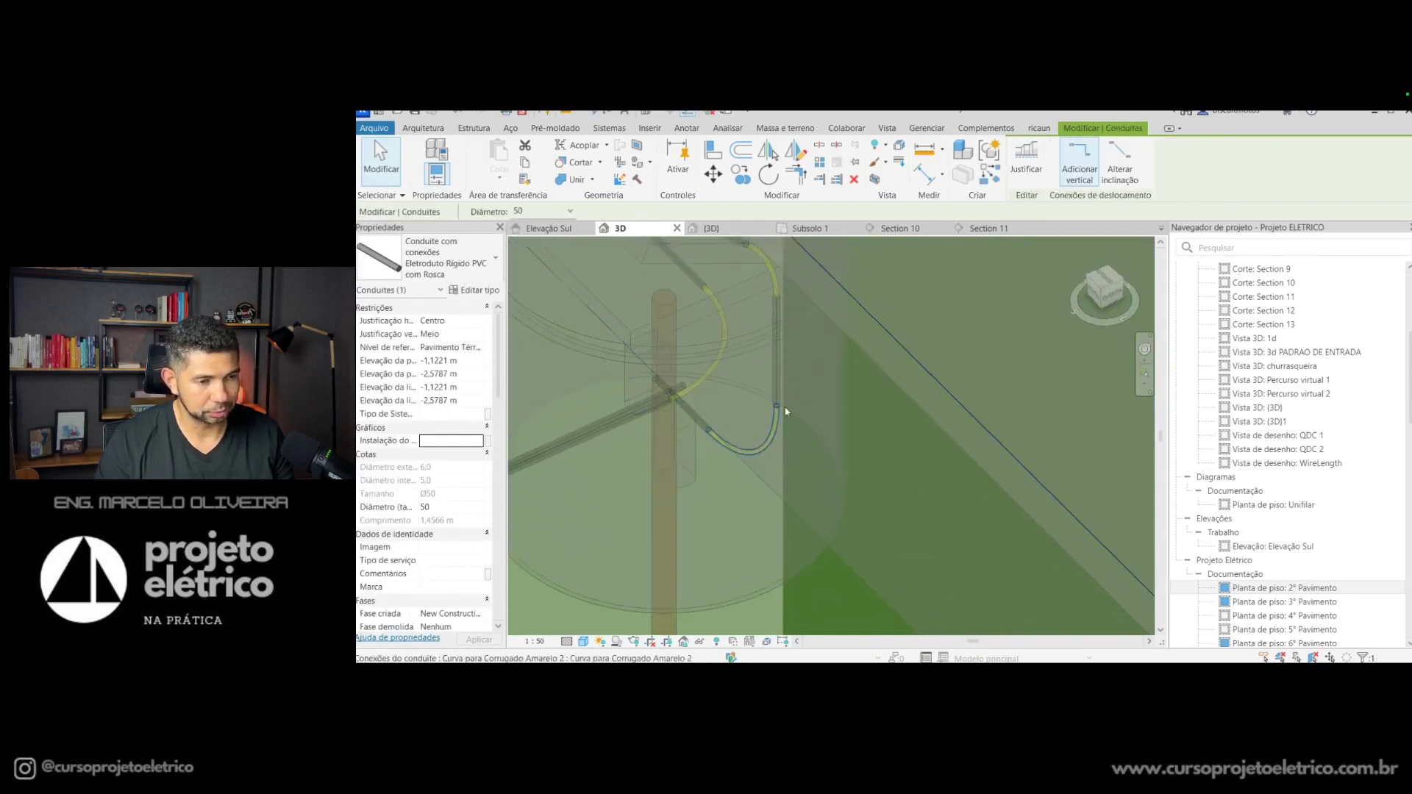
middle_click_drag(785, 425, 683, 388, "shift")
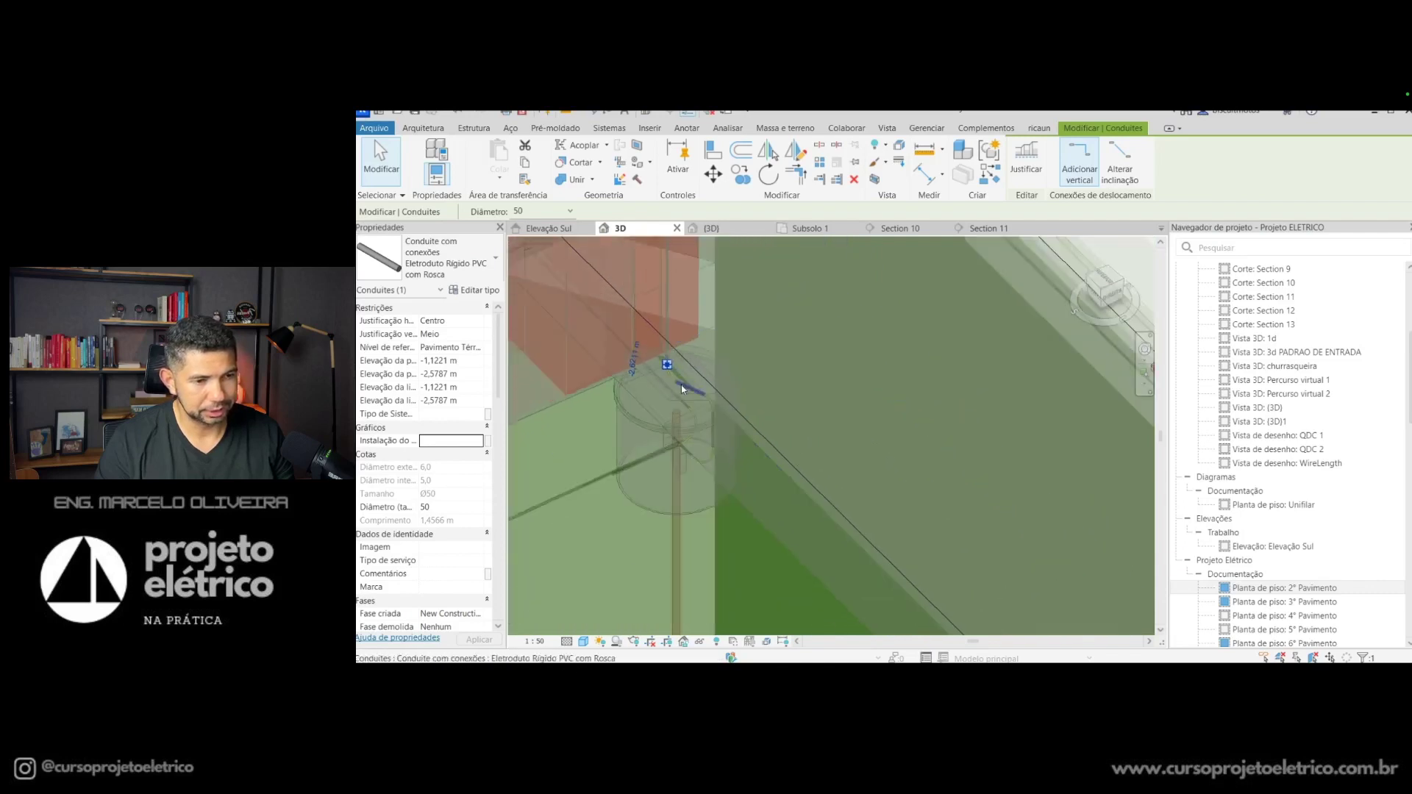
scroll(683, 389, "down", 5)
middle_click_drag(704, 413, 728, 412, "shift")
Step: Finish orbiting the inspection box, clear the conduit selection, and zoom out
middle_click_drag(775, 359, 771, 374, "shift")
key("Escape")
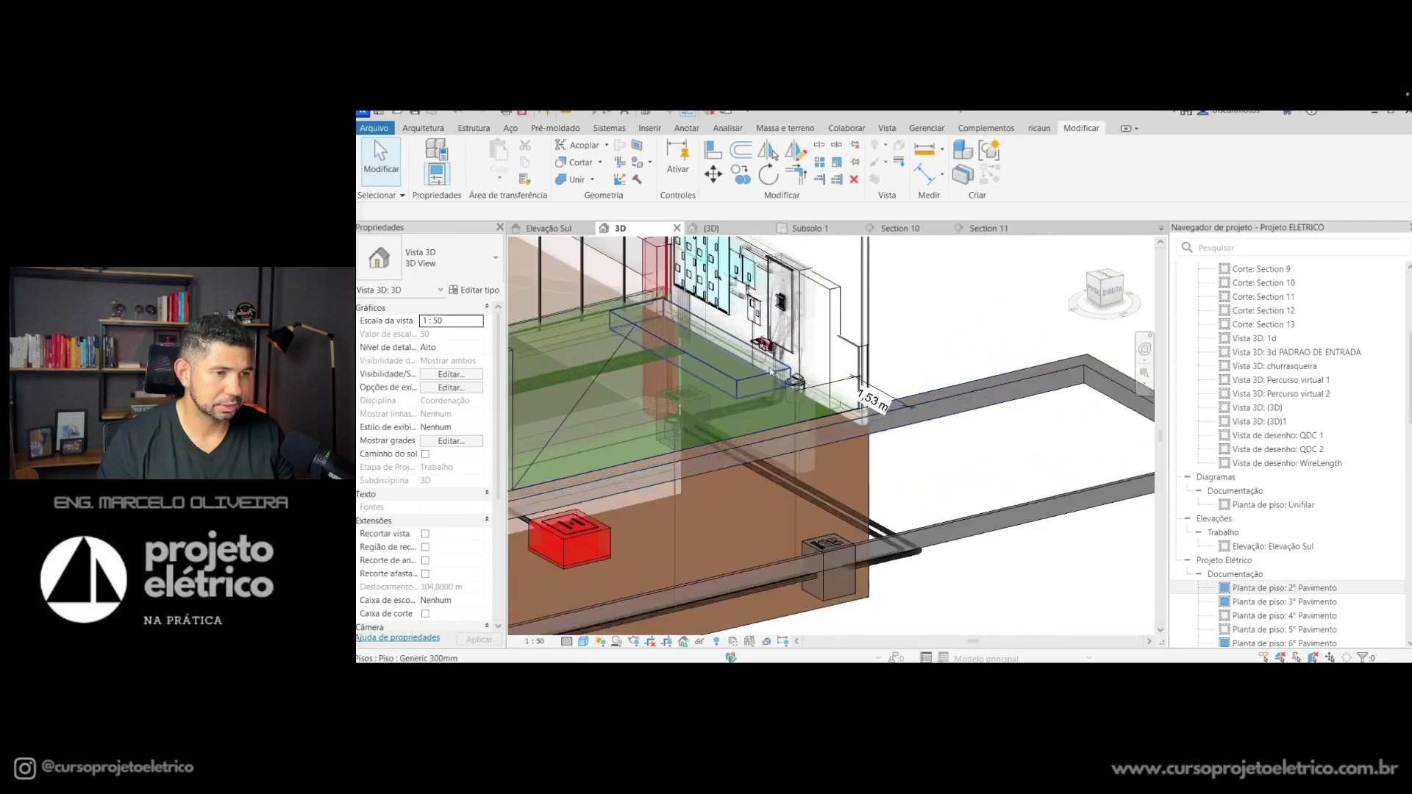
scroll(770, 372, "up", 3)
scroll(766, 352, "up", 2)
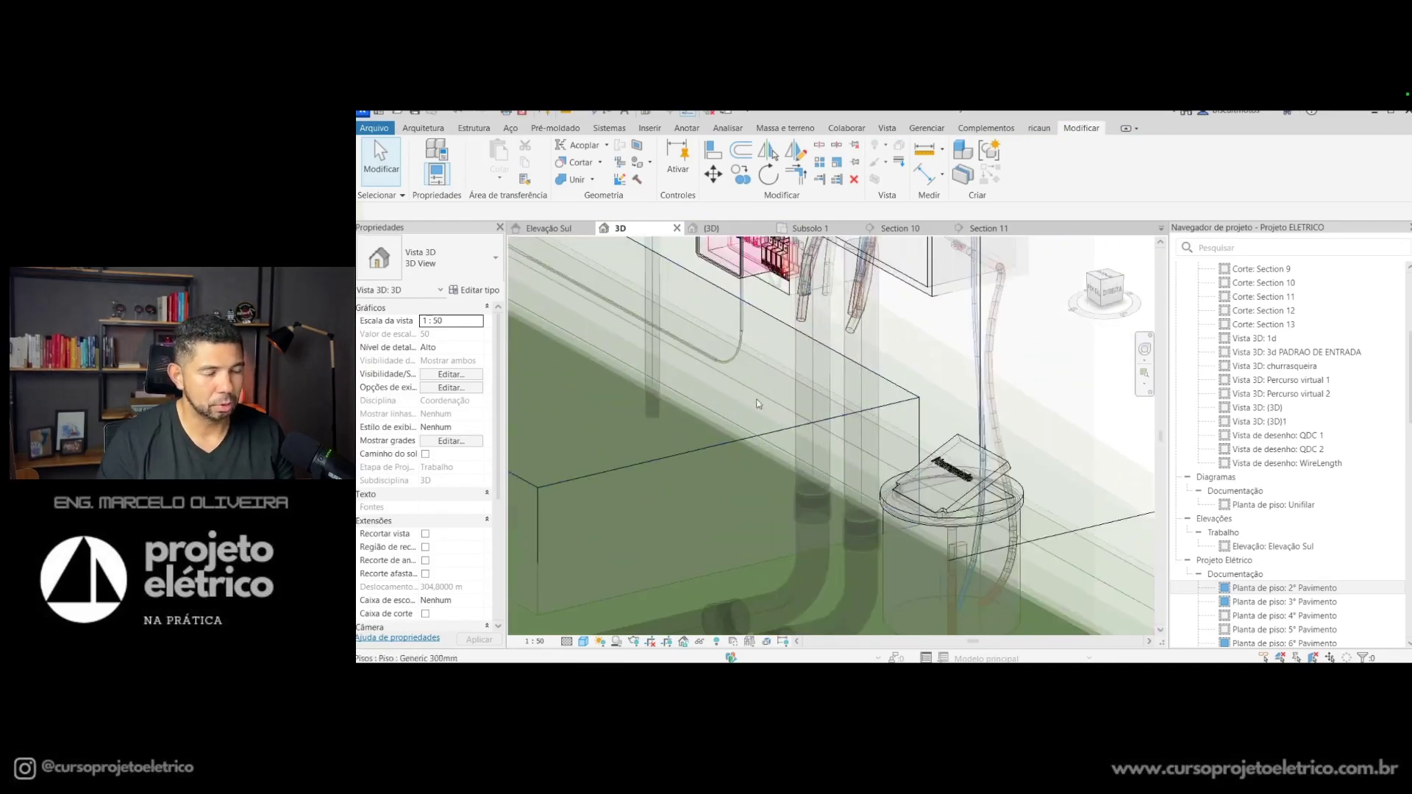
scroll(754, 397, "down", 2)
scroll(824, 478, "down", 1)
scroll(898, 555, "down", 2)
scroll(899, 556, "down", 1)
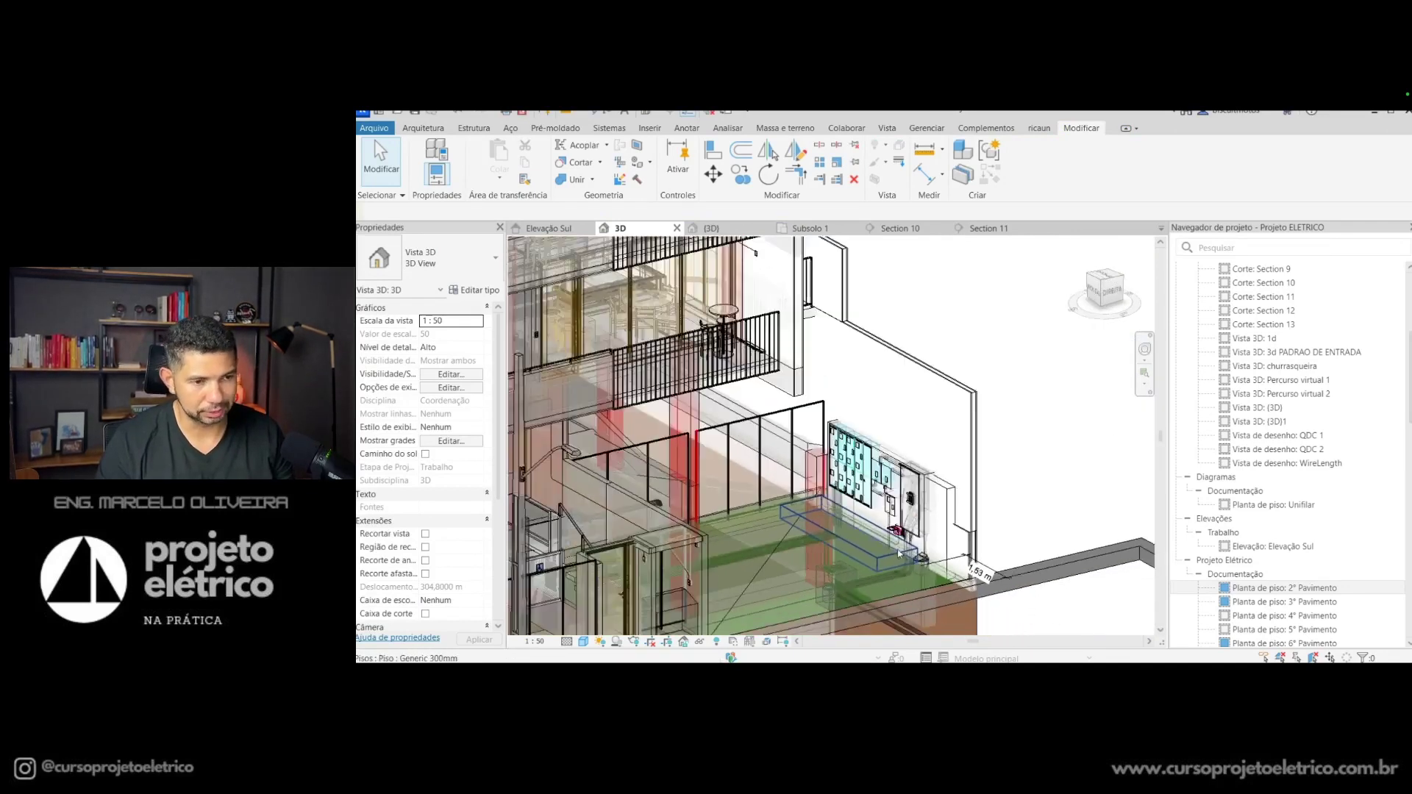
scroll(899, 555, "down", 3)
Step: Orbit back toward the inspection box and zoom along the conduit run
mouse_move(897, 478)
middle_mouse_down("shift")
mouse_move(892, 425)
mouse_move(727, 429)
middle_mouse_up("shift")
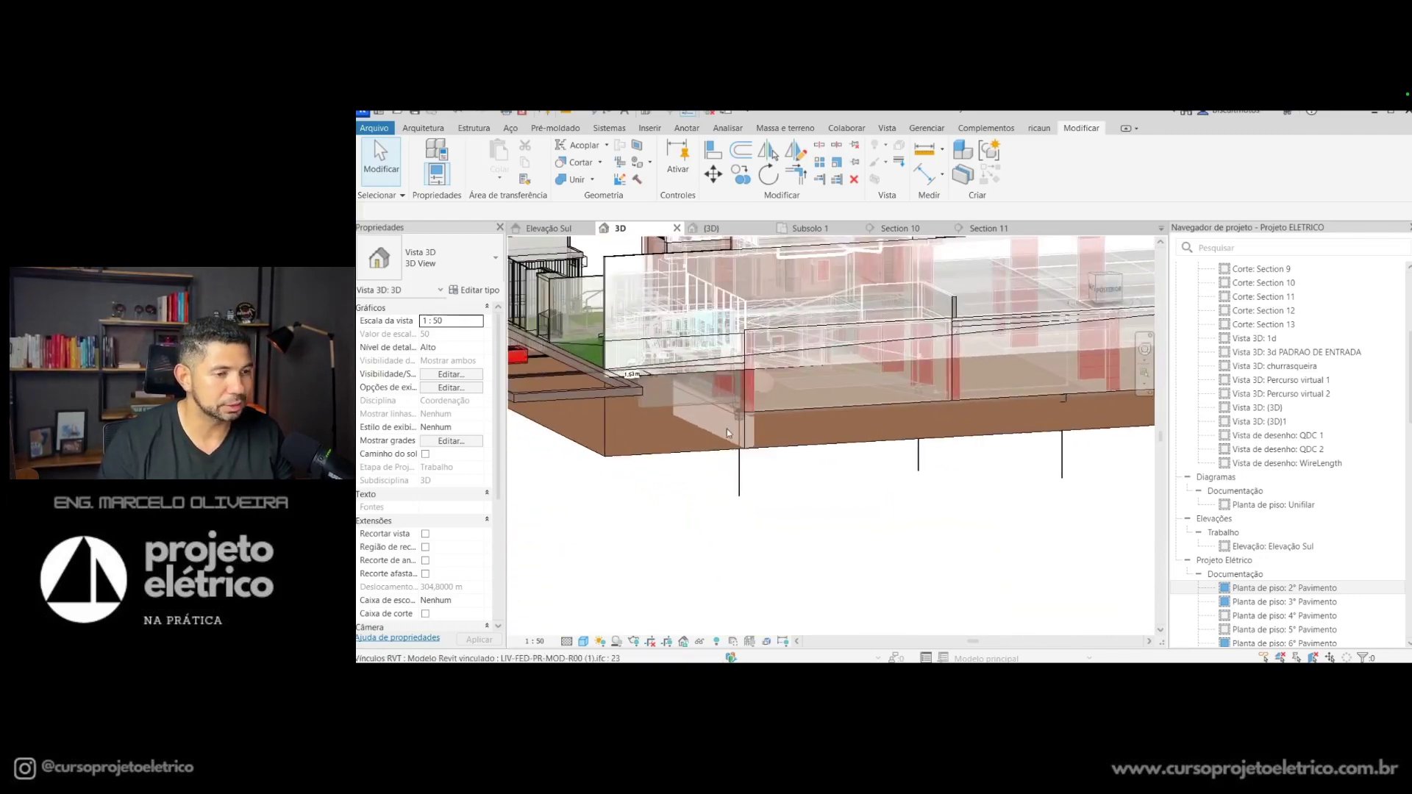
scroll(727, 429, "up", 3)
scroll(760, 373, "up", 2)
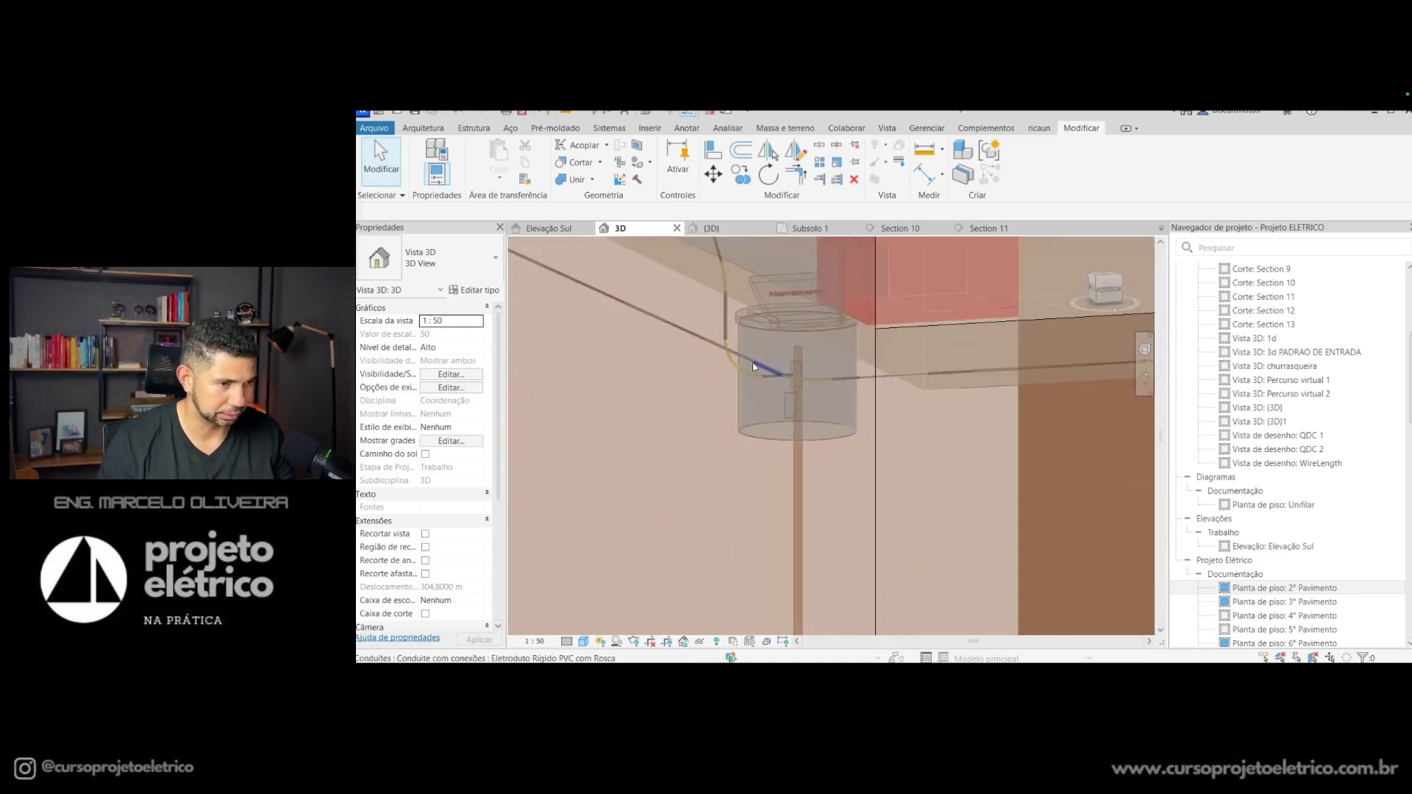
scroll(733, 337, "up", 2)
scroll(774, 486, "up", 2)
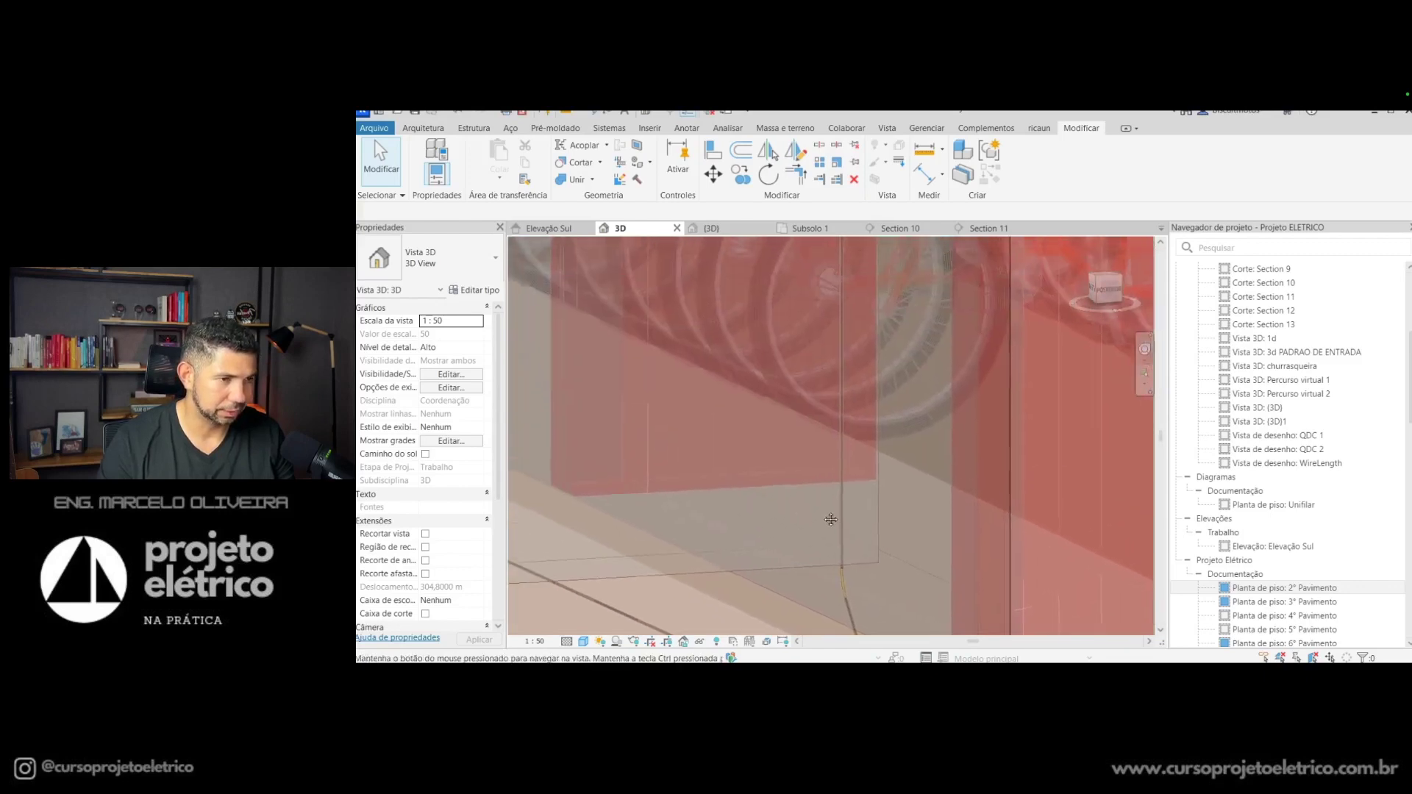
scroll(870, 537, "up", 3)
scroll(870, 537, "down", 3)
scroll(845, 471, "down", 2)
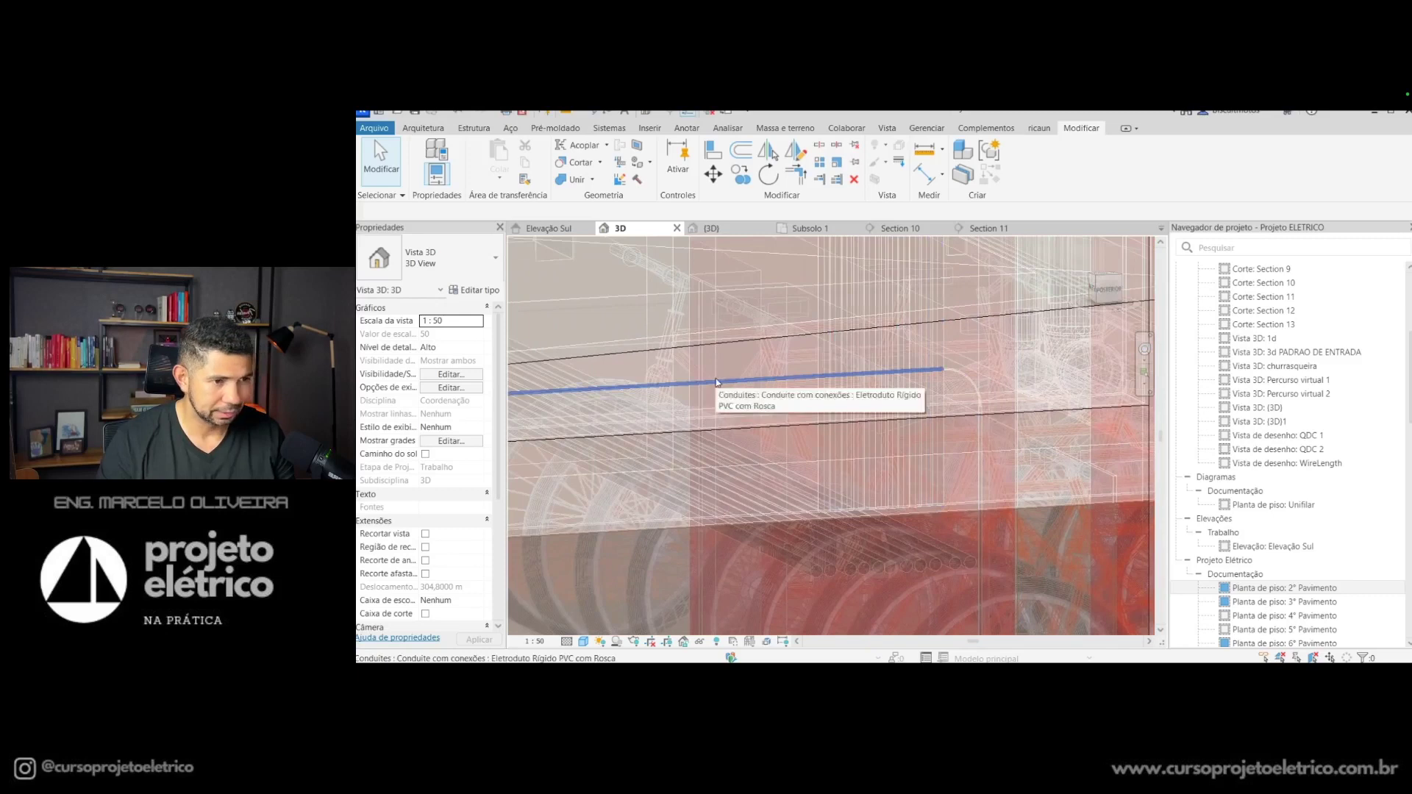
scroll(846, 382, "up", 2)
scroll(801, 389, "down", 1)
Step: Center the BEP junction box and zoom out to the room and slab outline
middle_click_drag(610, 267, 631, 383)
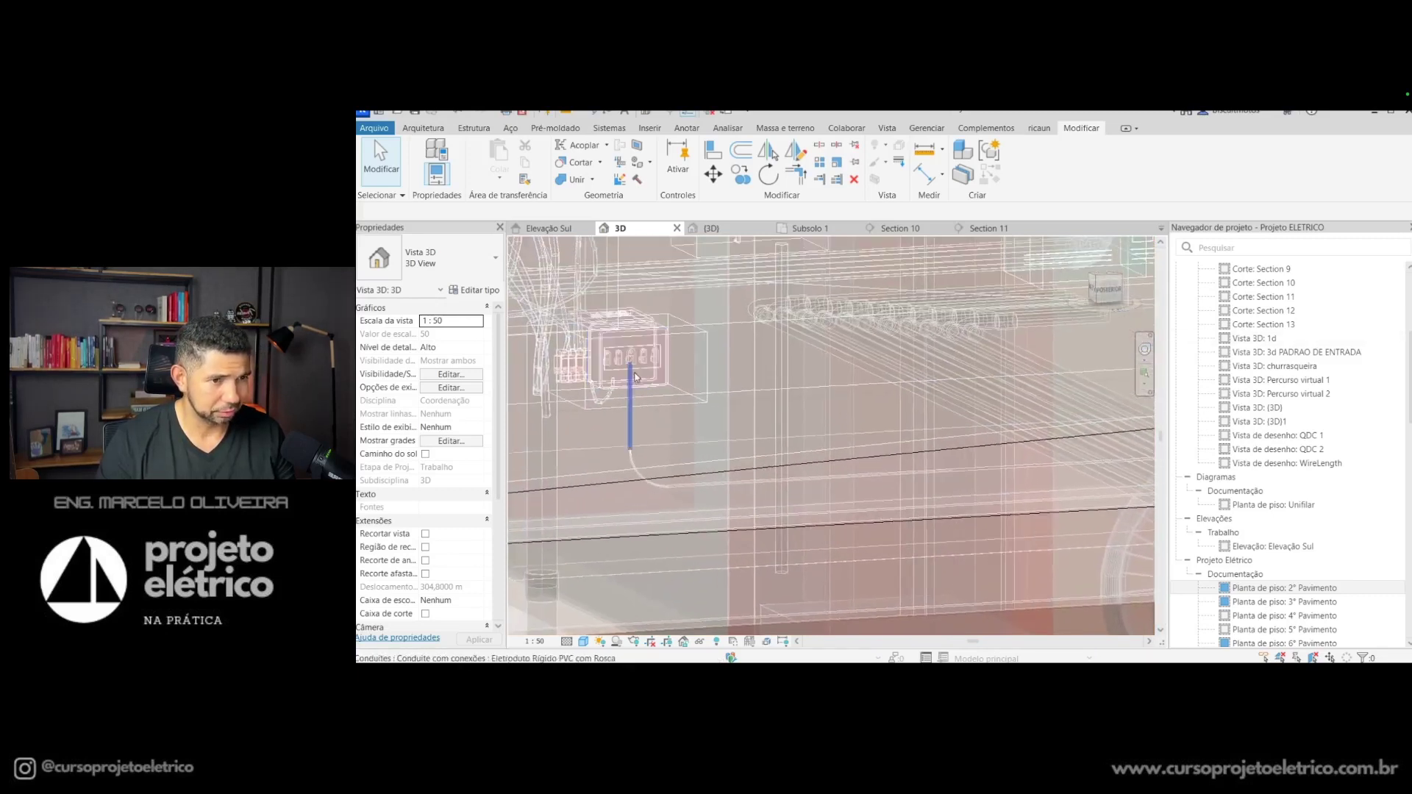
scroll(631, 397, "up", 2)
scroll(637, 432, "down", 1)
scroll(636, 426, "down", 3)
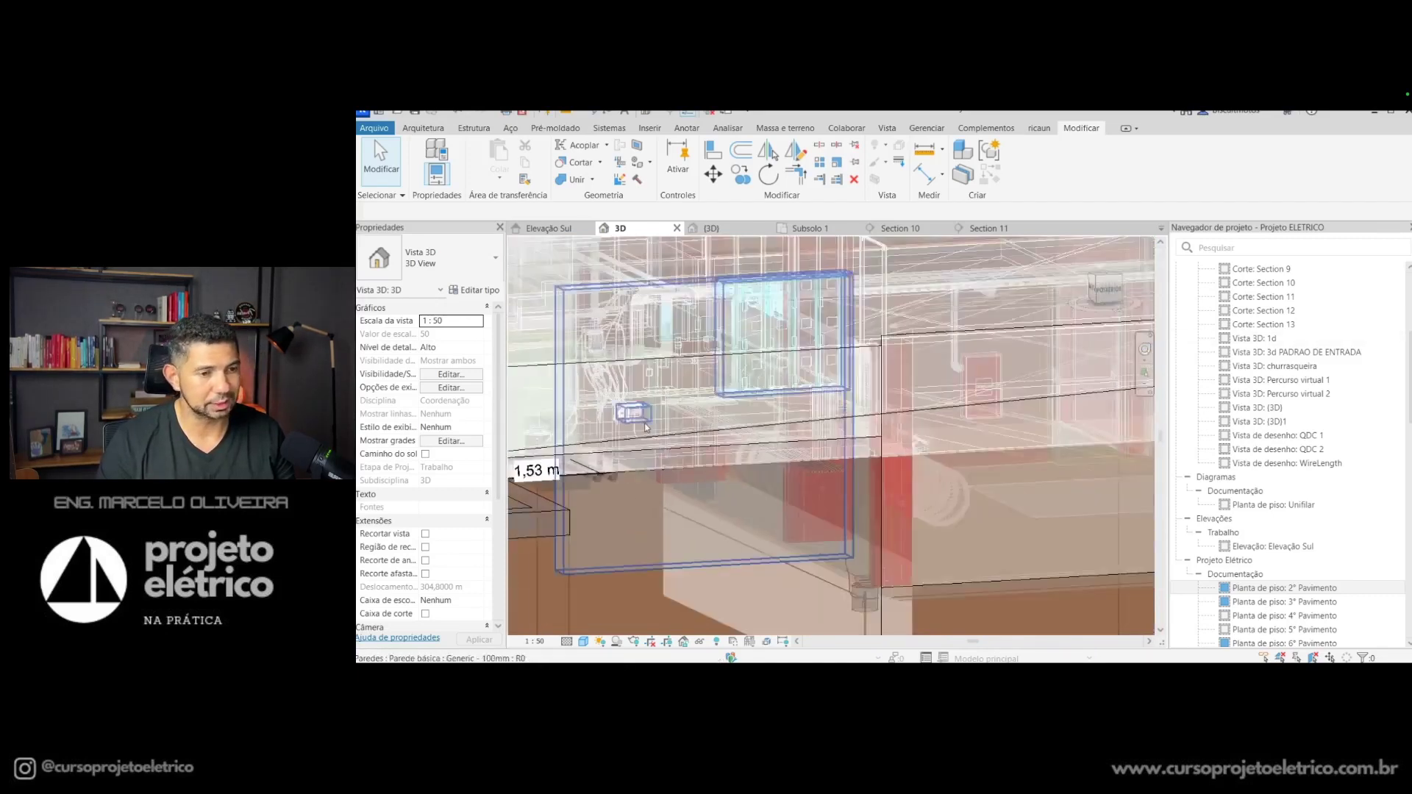
middle_click_drag(635, 427, 857, 517, "shift")
scroll(857, 517, "down", 5)
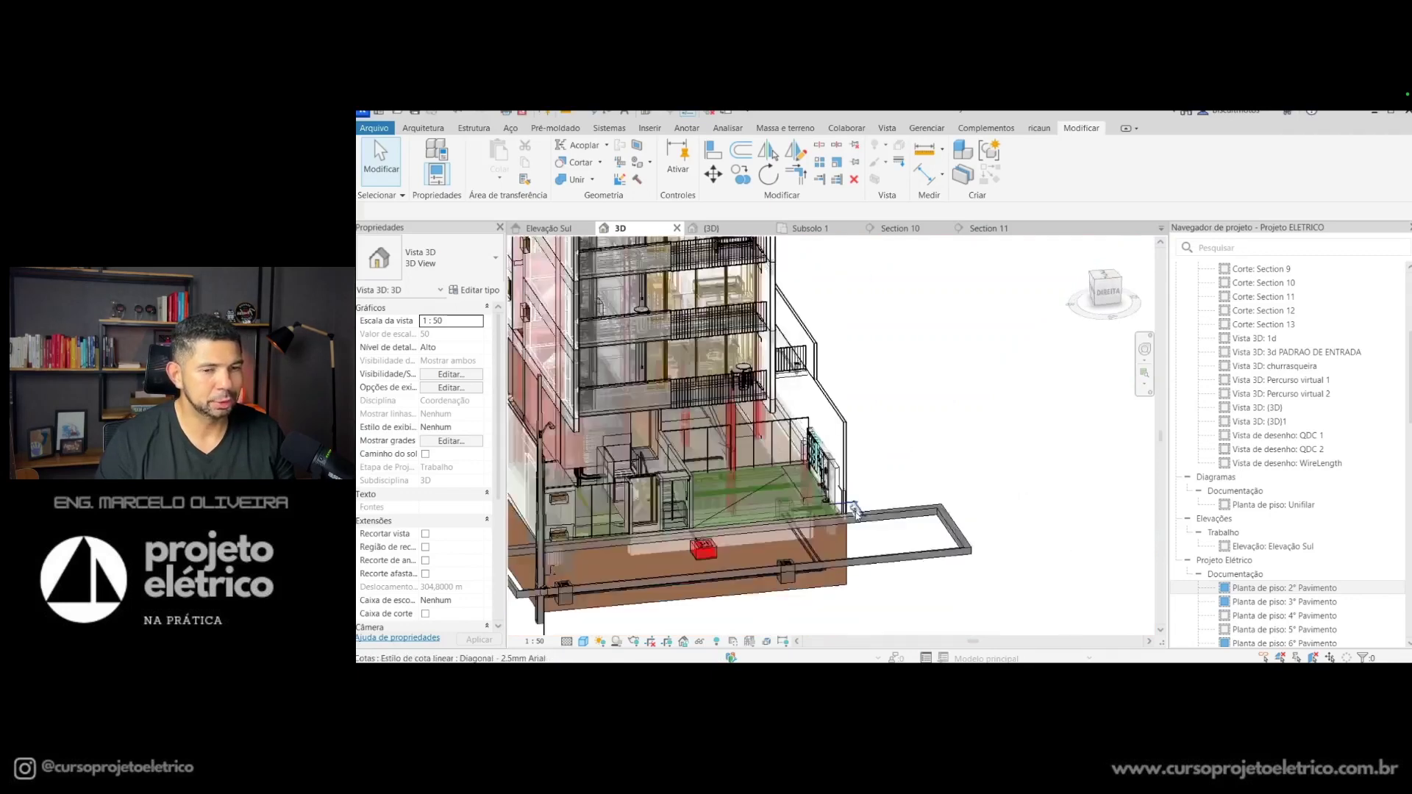
scroll(868, 493, "down", 3)
scroll(883, 463, "down", 2)
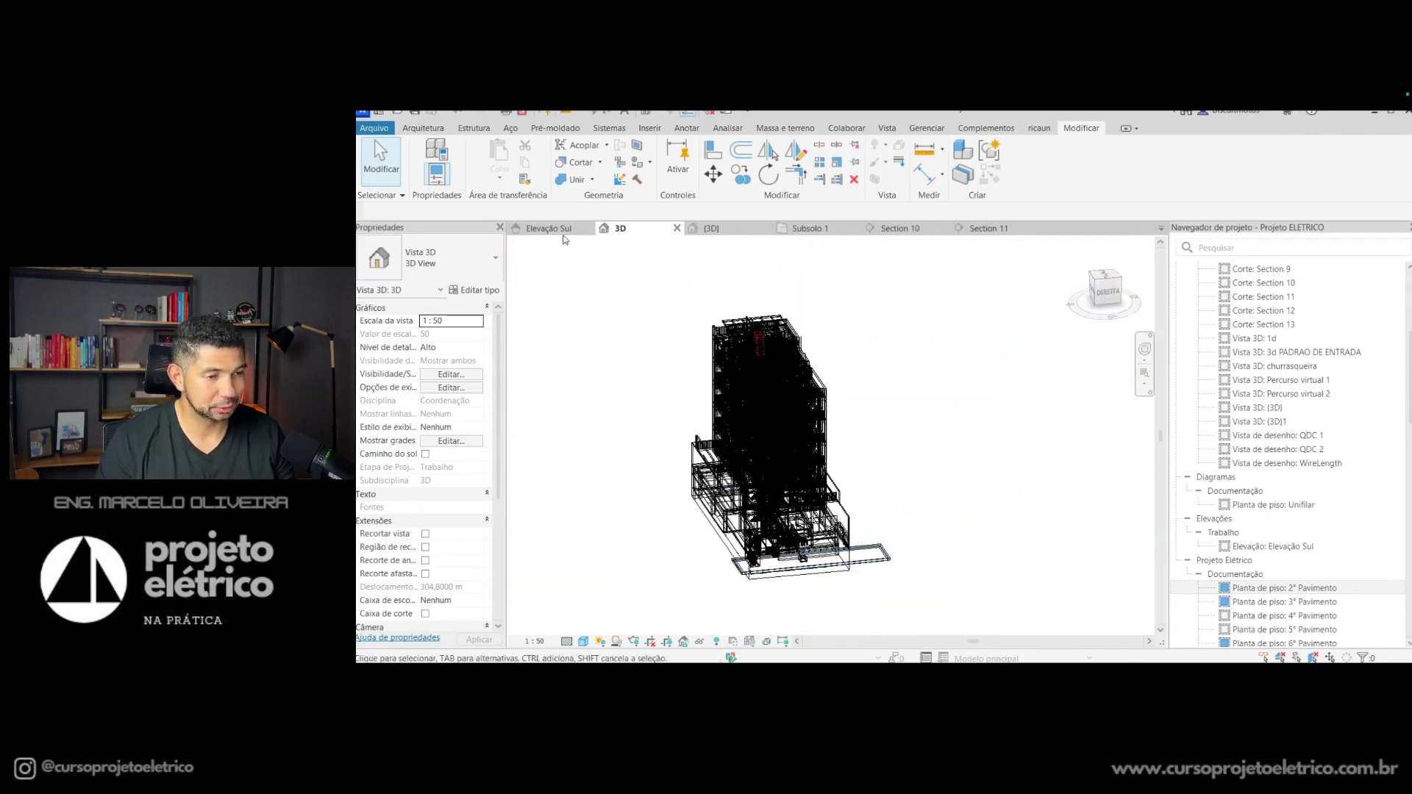
left_click(720, 230)
Step: Orbit and zoom to frame the whole building from the front
scroll(879, 410, "down", 2)
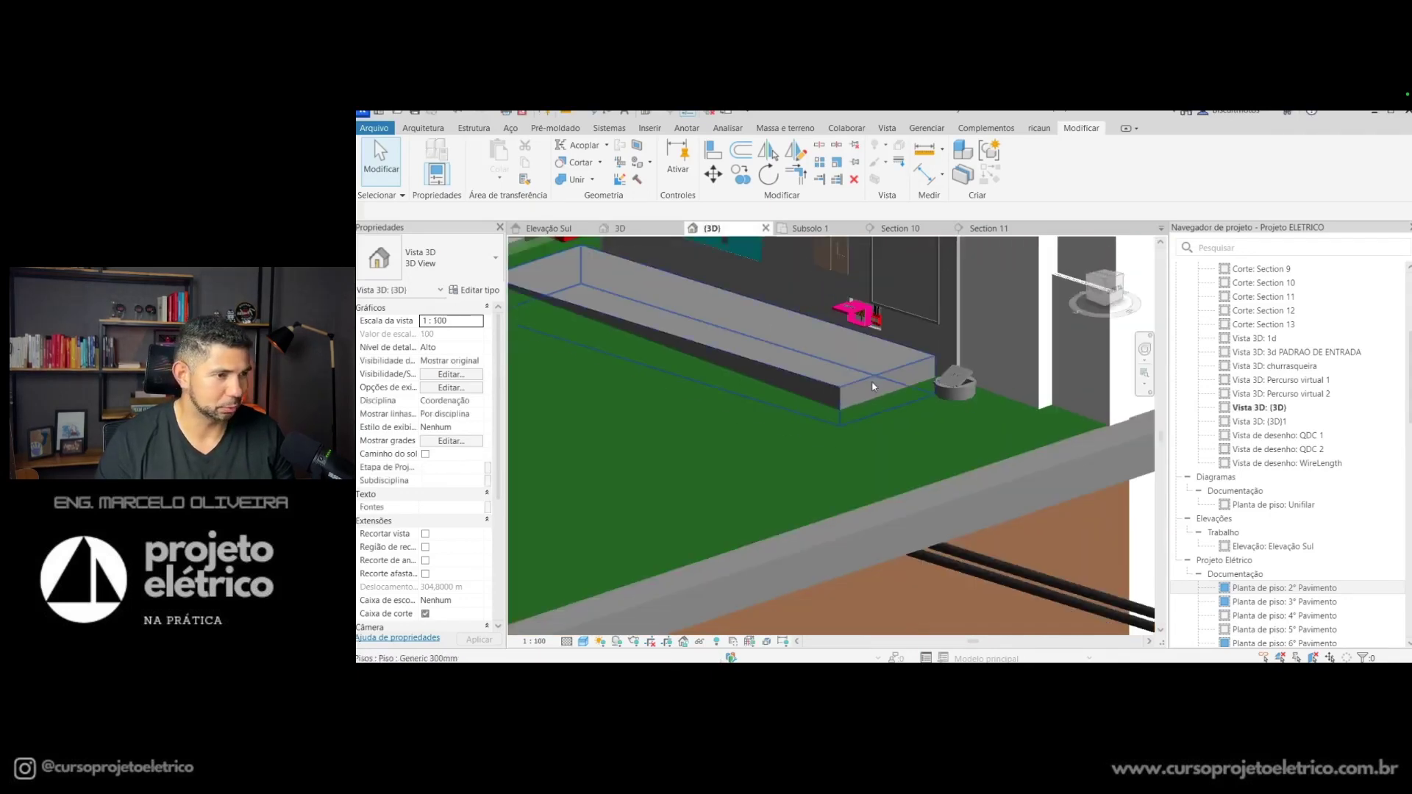
scroll(879, 410, "down", 2)
middle_click_drag(879, 410, 790, 388, "shift")
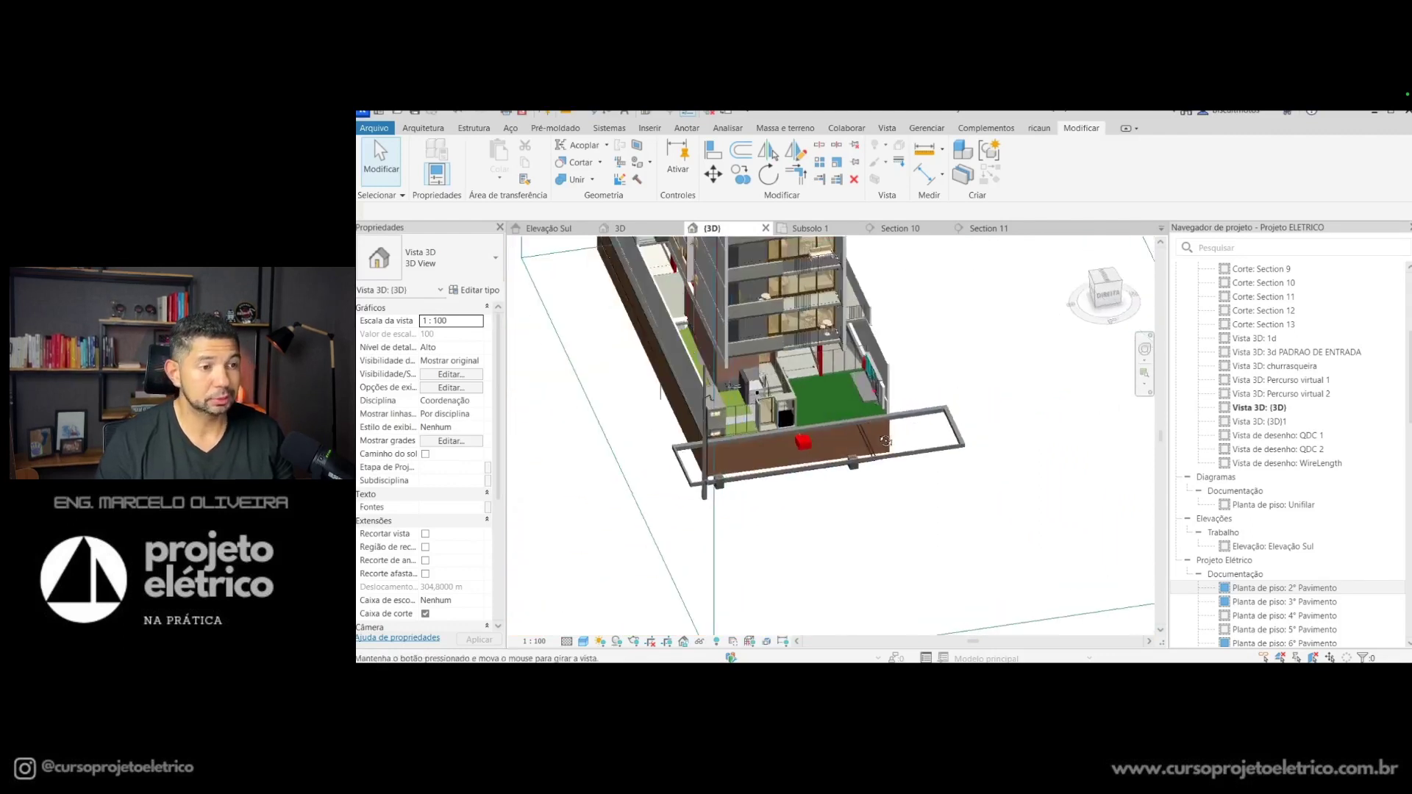
mouse_move(790, 387)
middle_mouse_down("shift")
mouse_move(867, 593)
mouse_move(803, 474)
middle_mouse_up("shift")
scroll(803, 474, "up", 2)
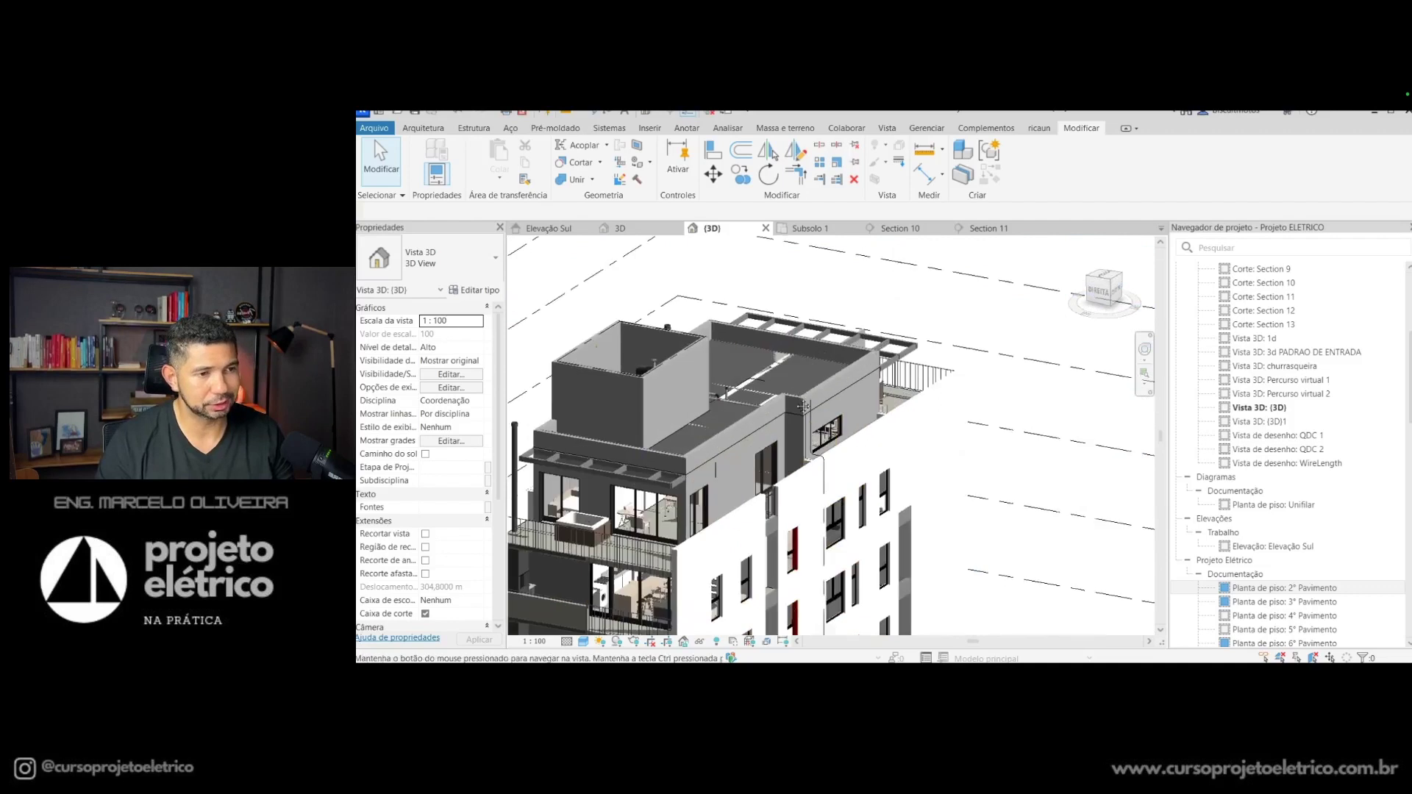
scroll(803, 475, "up", 2)
scroll(803, 474, "down", 3)
Step: Orbit around the building and zoom onto the roof and rooftop mast
mouse_move(804, 475)
middle_mouse_down("shift")
mouse_move(830, 480)
mouse_move(814, 438)
mouse_move(825, 460)
mouse_move(826, 447)
middle_mouse_up("shift")
scroll(844, 336, "up", 2)
scroll(842, 353, "up", 2)
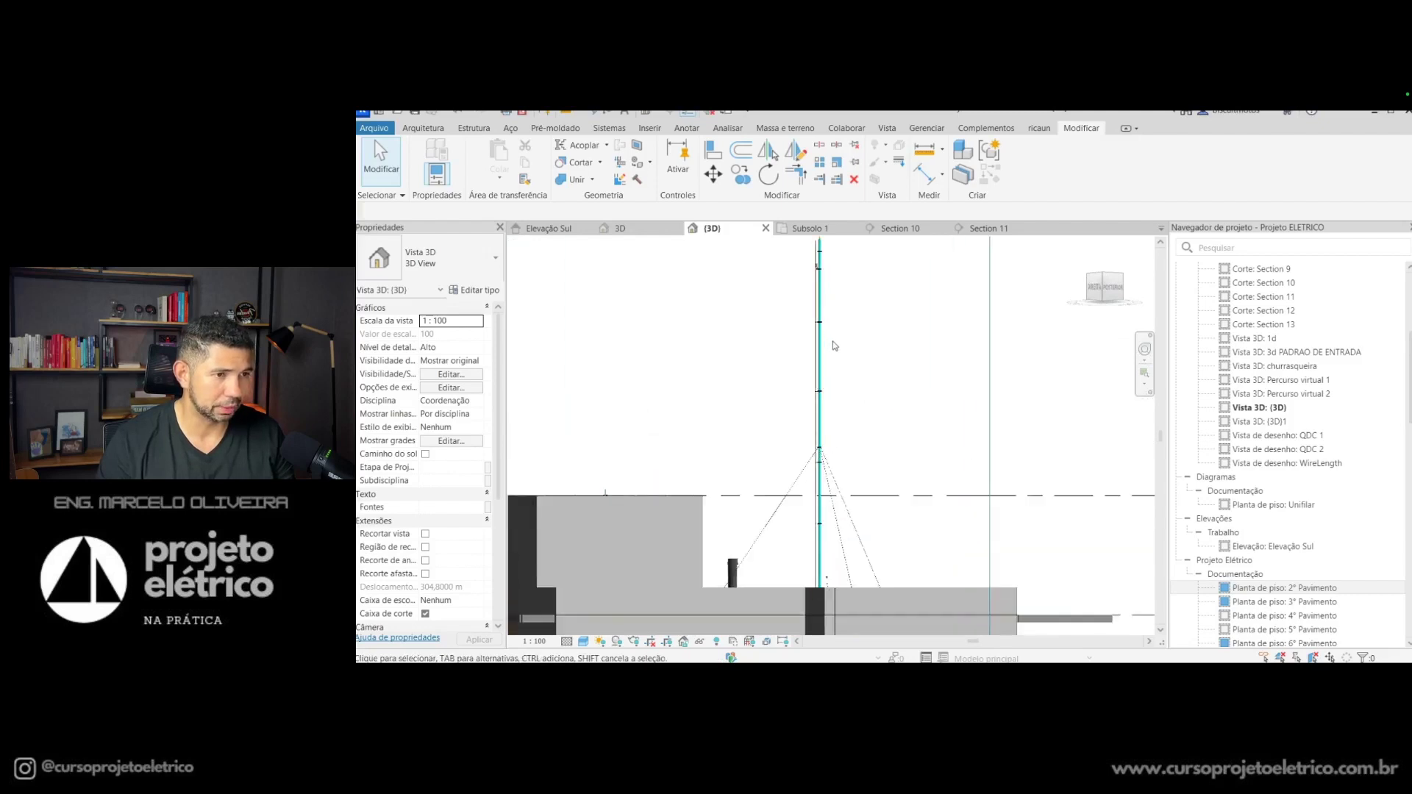
scroll(843, 369, "up", 1)
scroll(841, 410, "down", 2)
scroll(842, 471, "down", 2)
middle_click_drag(839, 463, 806, 389, "shift")
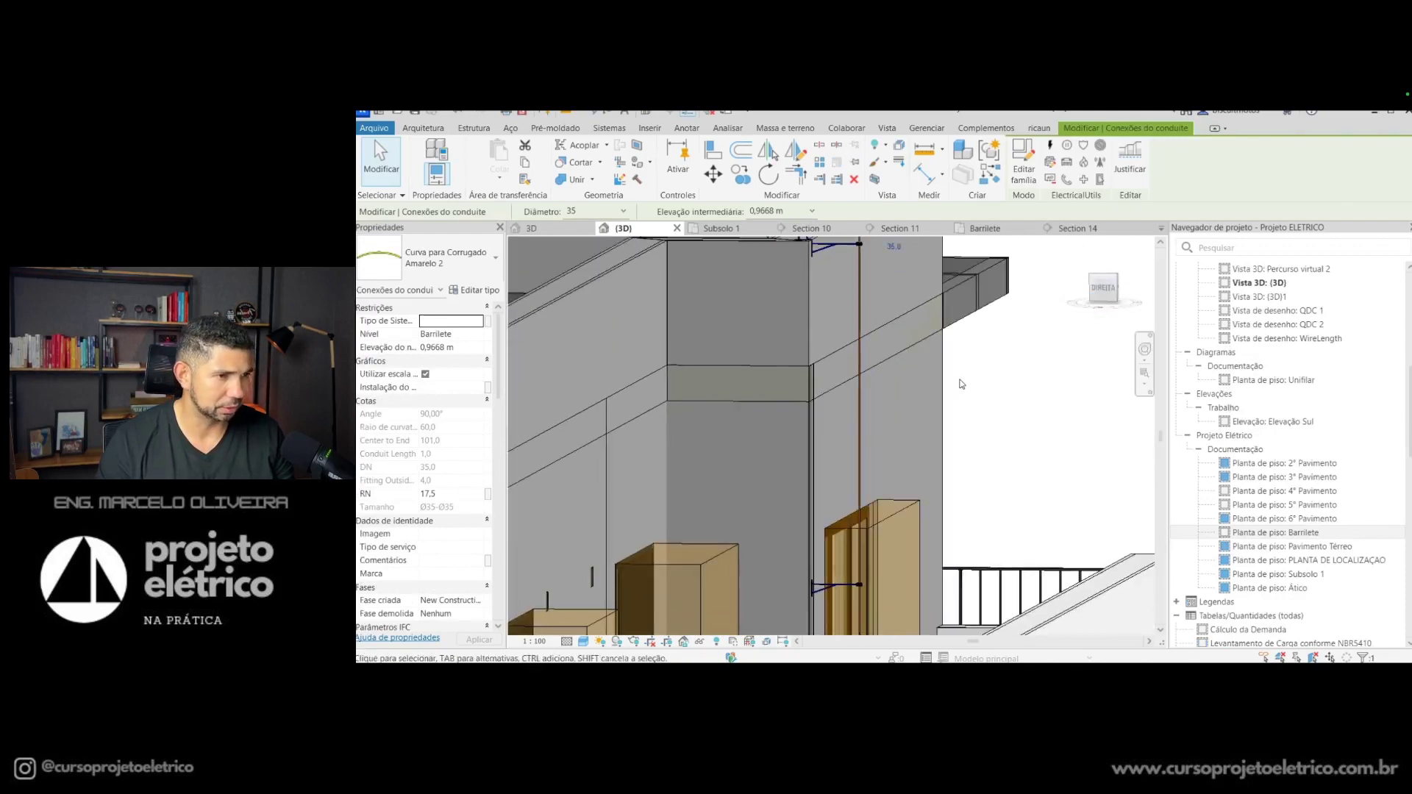
Step: Zoom and orbit across the frontal facade and the red vertical shaft
scroll(960, 384, "down", 3)
mouse_move(964, 397)
middle_mouse_down("shift")
mouse_move(1009, 511)
mouse_move(989, 430)
middle_mouse_up("shift")
scroll(967, 521, "down", 3)
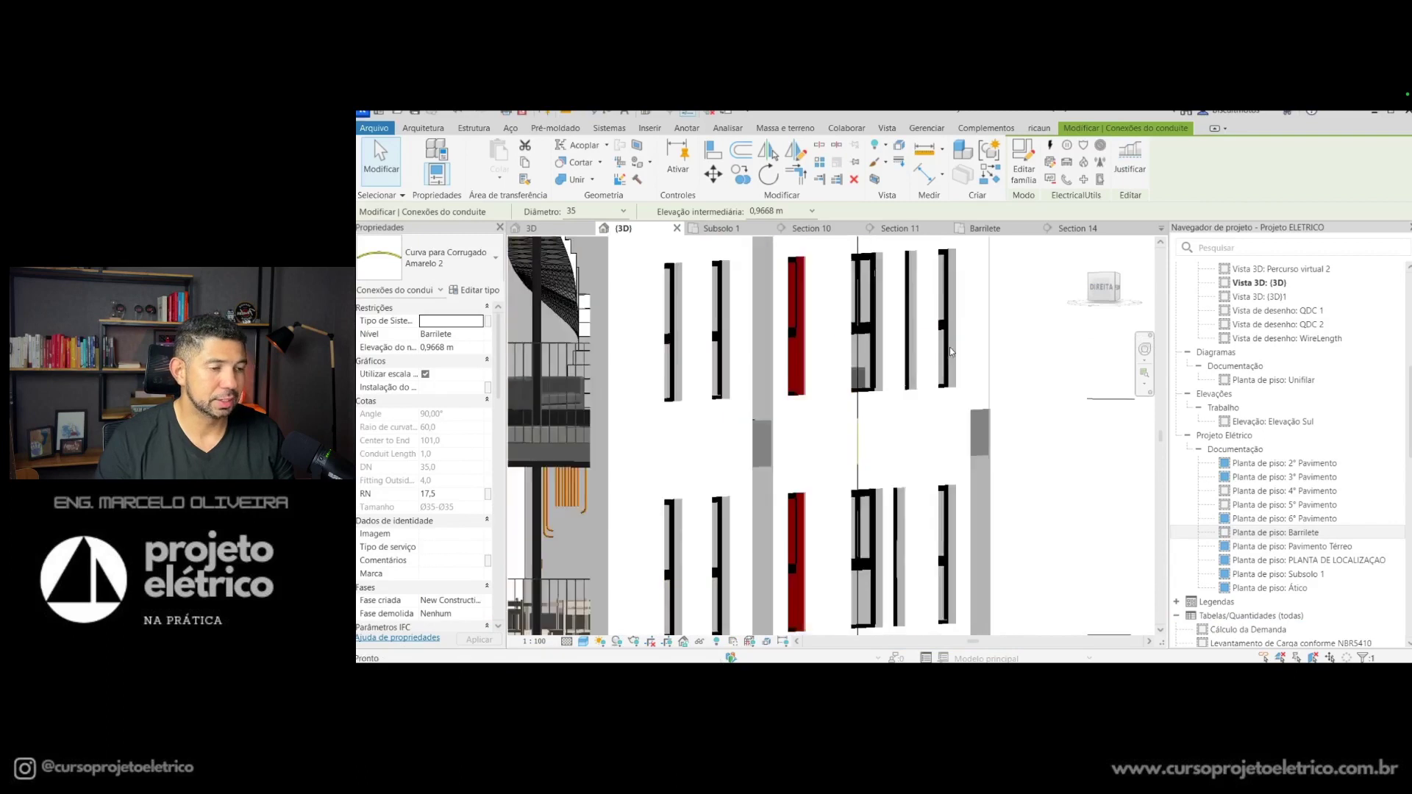
middle_click_drag(967, 521, 936, 269)
scroll(936, 270, "down", 2)
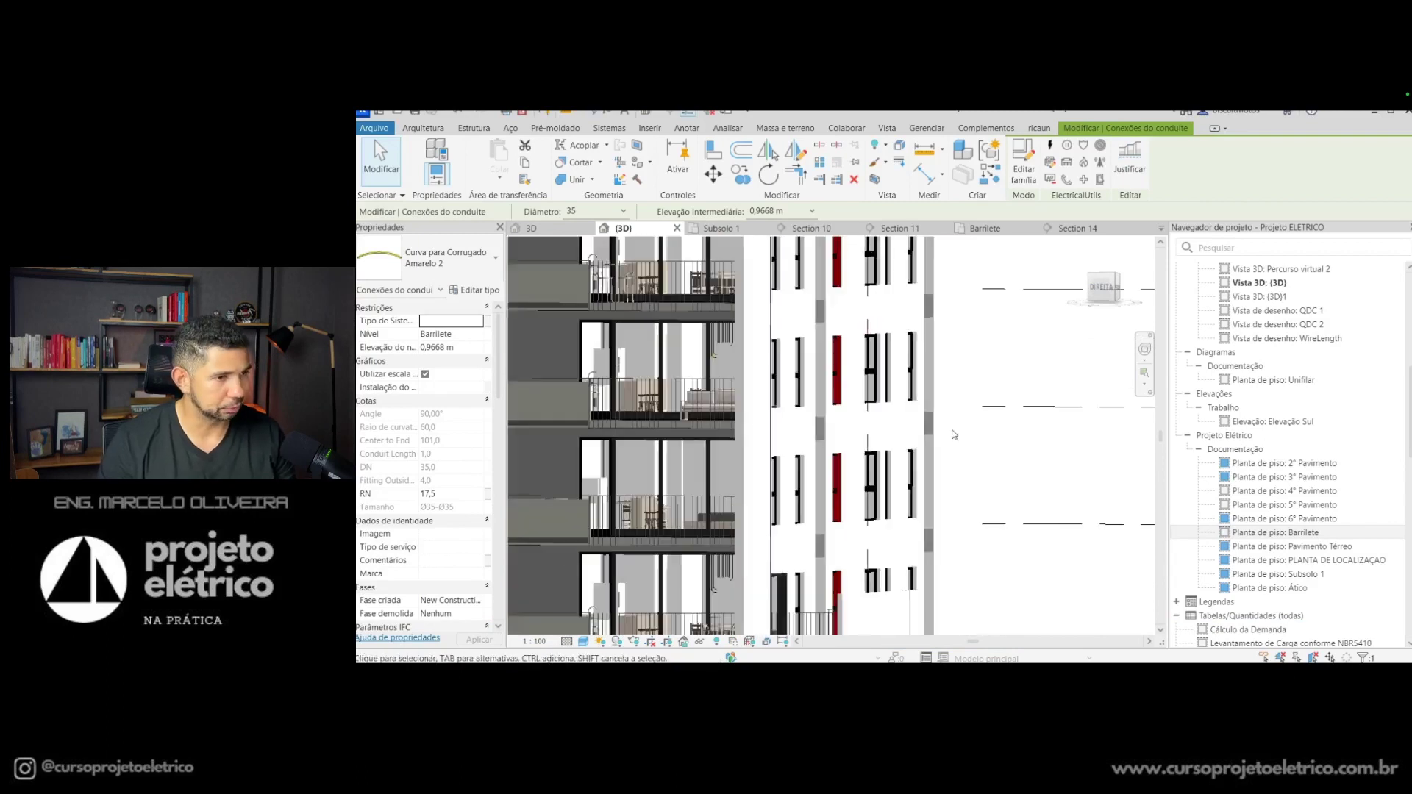
scroll(946, 448, "down", 4)
middle_click_drag(946, 449, 953, 578, "shift")
scroll(926, 459, "up", 3)
scroll(927, 458, "up", 3)
scroll(927, 458, "up", 3)
mouse_move(927, 458)
middle_mouse_down("shift")
mouse_move(911, 355)
mouse_move(823, 542)
mouse_move(814, 500)
middle_mouse_up("shift")
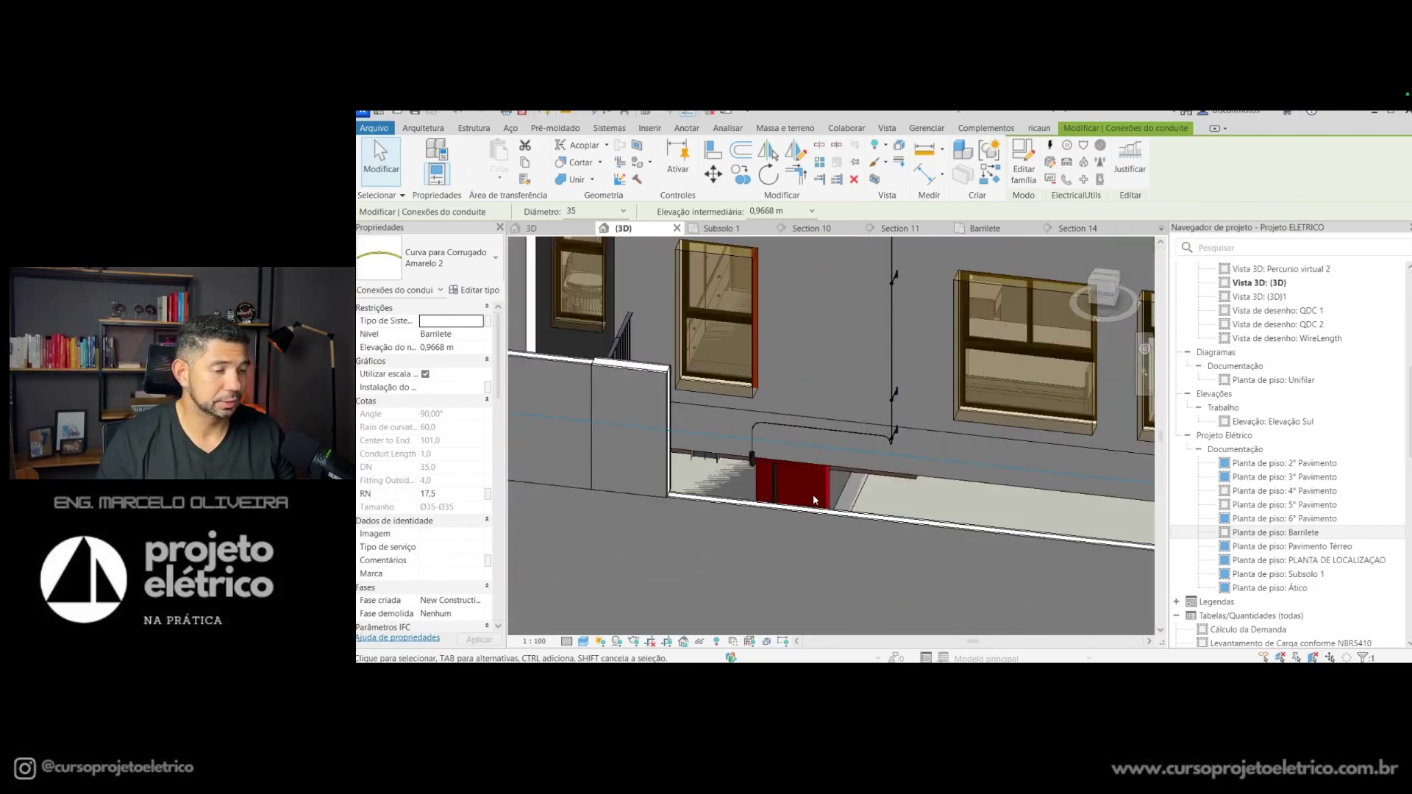
Step: Zoom out and orbit to an isometric overview of the whole building
scroll(814, 500, "down", 2)
scroll(817, 490, "down", 3)
scroll(794, 500, "down", 3)
scroll(772, 511, "down", 2)
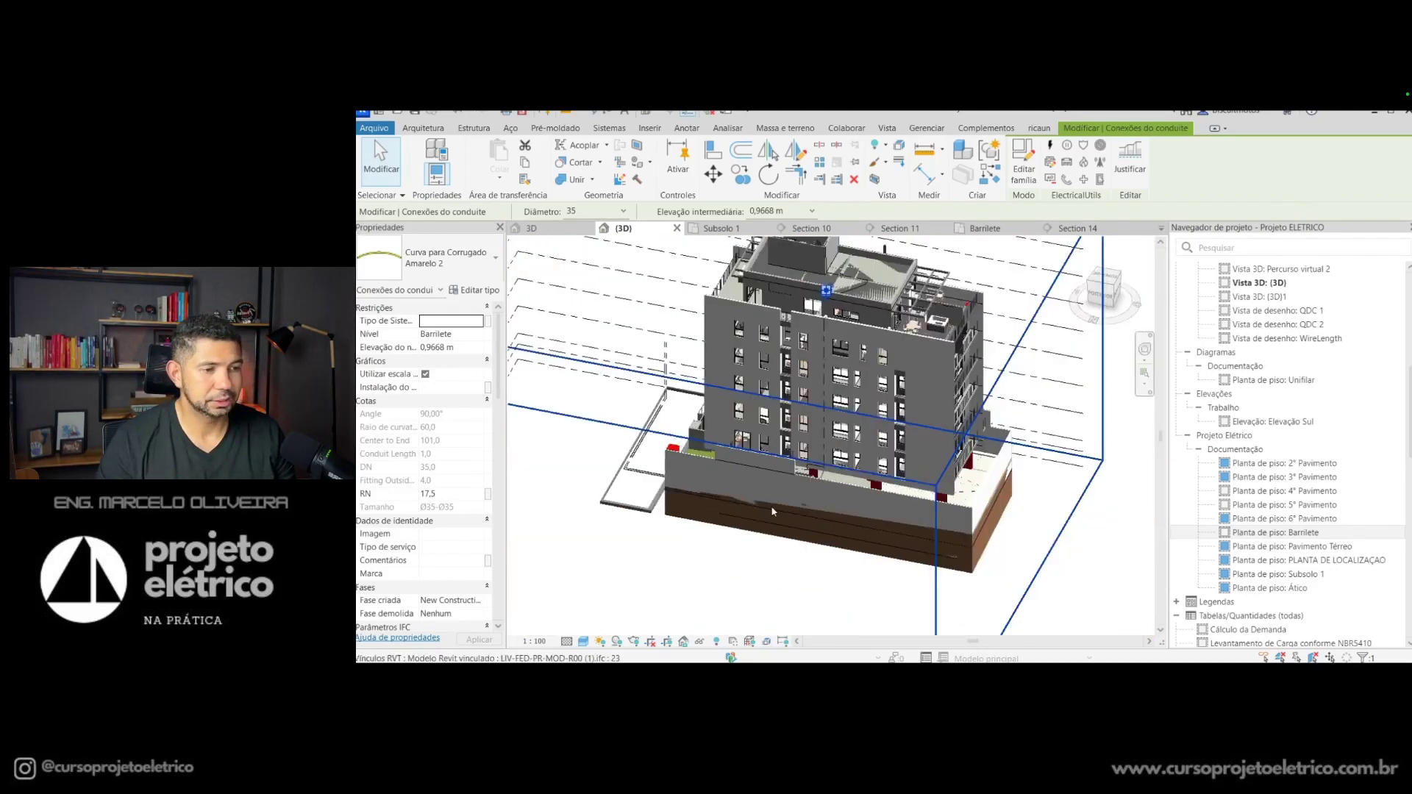
mouse_move(781, 518)
middle_mouse_down("shift")
mouse_move(1009, 431)
mouse_move(986, 524)
middle_mouse_up("shift")
middle_click_drag(890, 583, 978, 586, "shift")
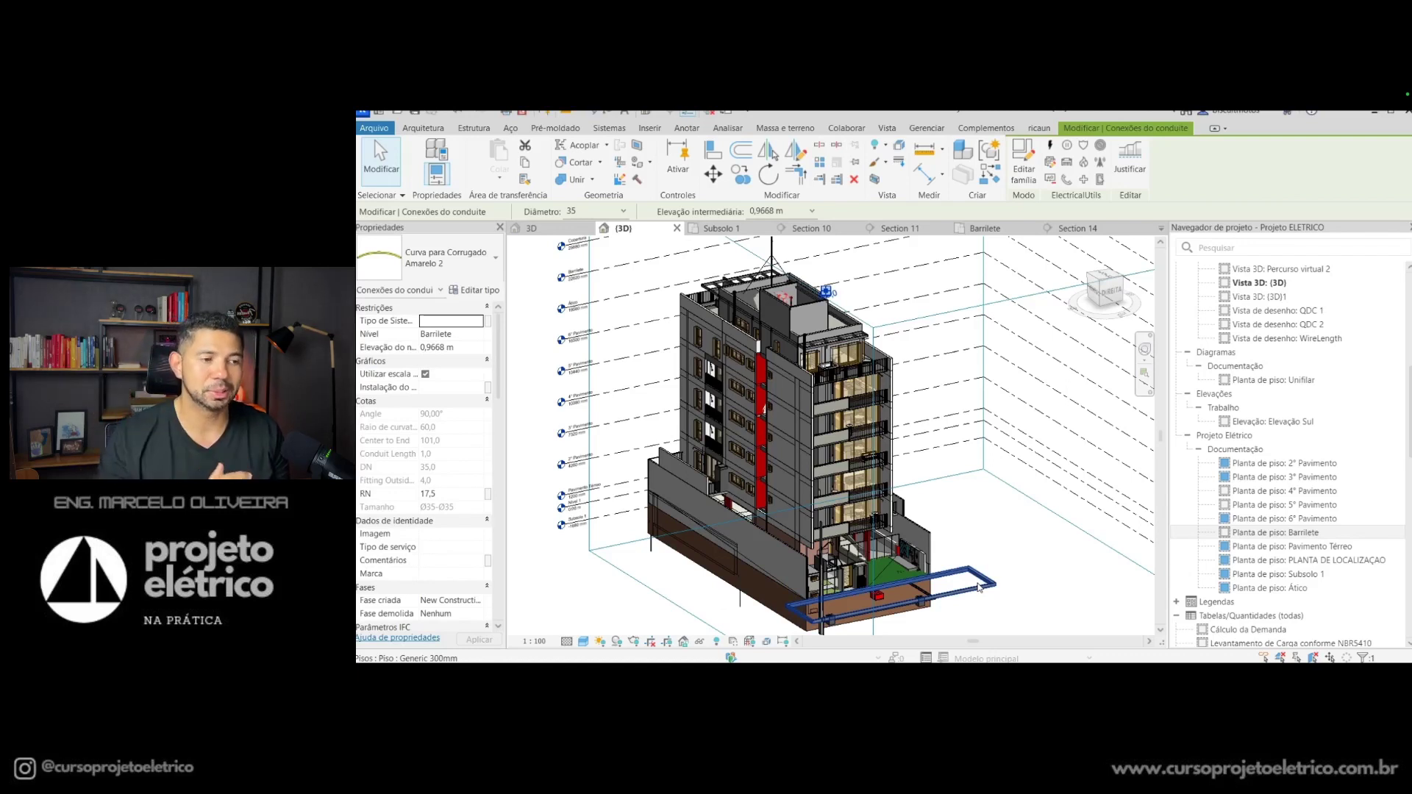
middle_click_drag(978, 586, 992, 605, "shift")
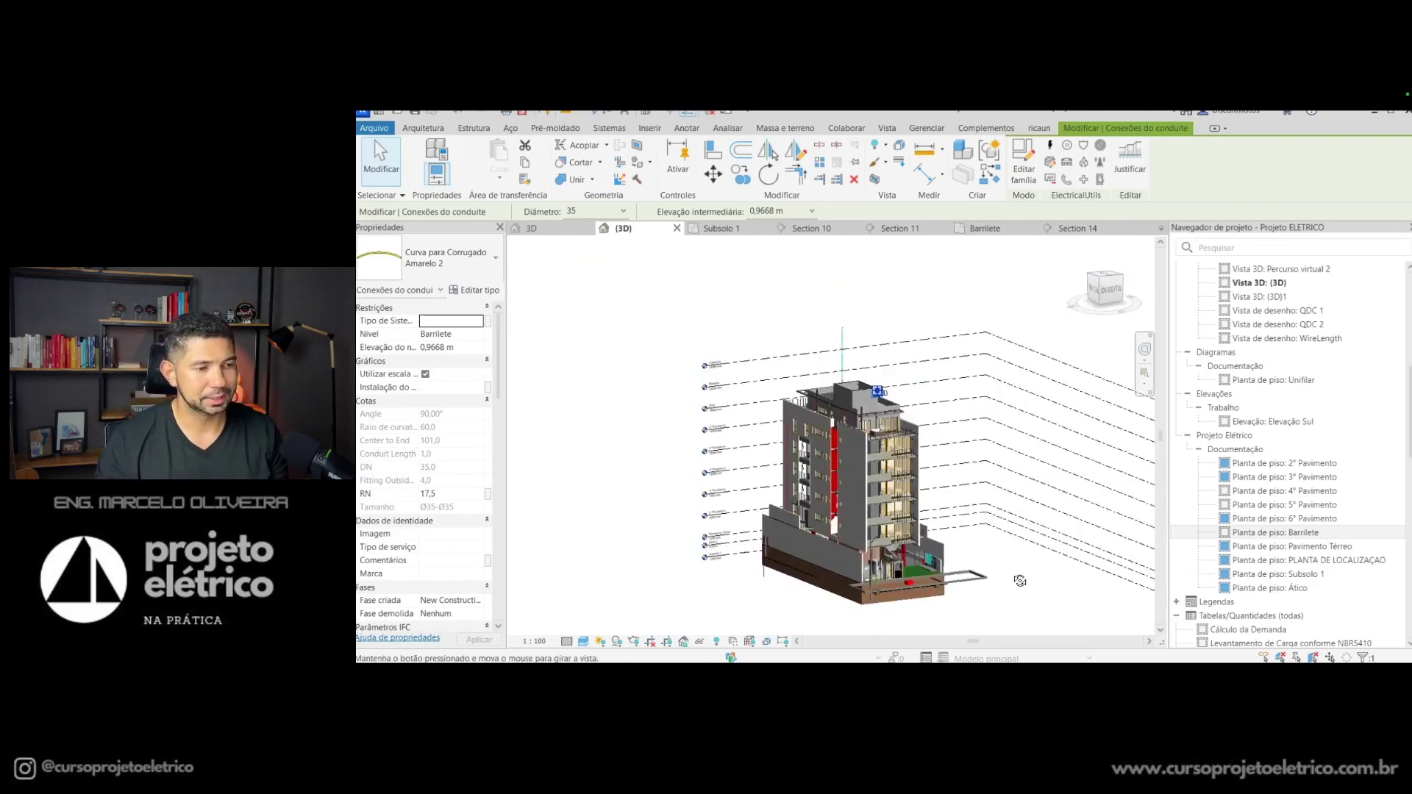